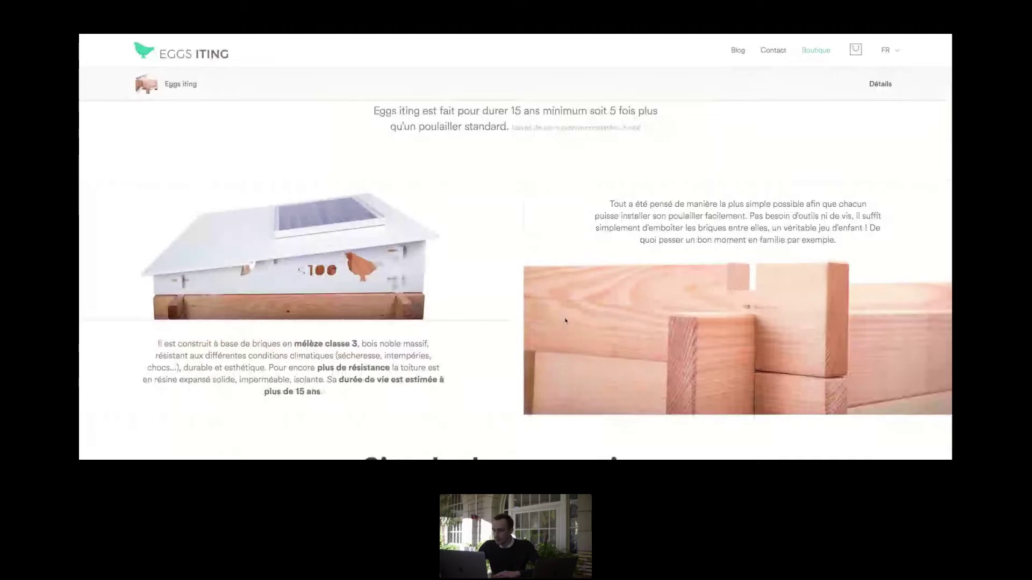
- Look through the Eggs iting product page, including the sections on durability and assembly
{"action": "scroll", "coordinate": [635, 309], "scroll_direction": "down", "scroll_amount": 10}
{"action": "scroll", "coordinate": [569, 322], "scroll_direction": "down", "scroll_amount": 10}
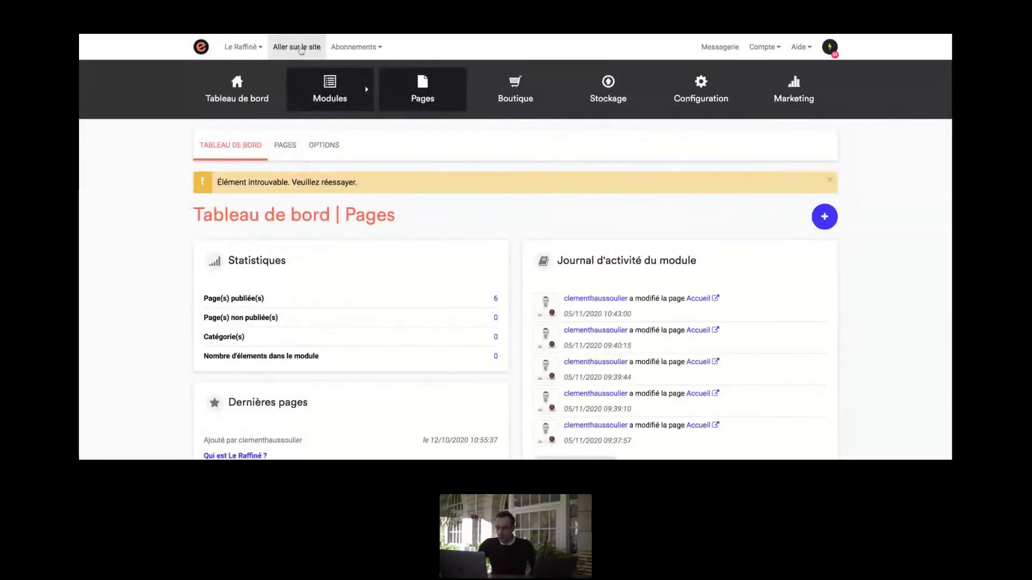
- Go to the general dashboard of the Le Raffiné site and look over its orders, statistics and activity log
{"action": "left_click", "coordinate": [242, 47]}
{"action": "left_click", "coordinate": [221, 105]}
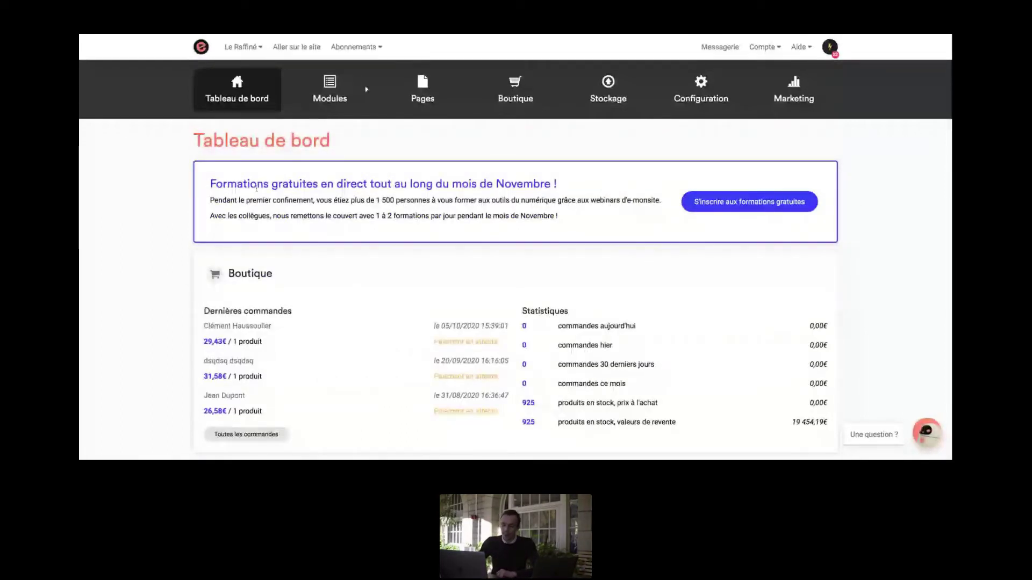
{"action": "scroll", "coordinate": [264, 193], "scroll_direction": "down", "scroll_amount": 4}
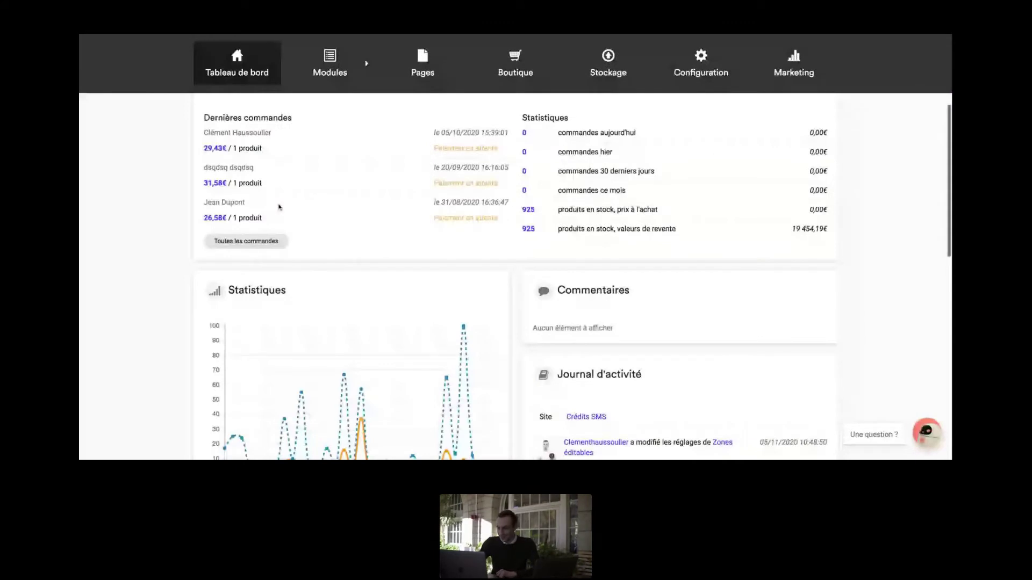
{"action": "scroll", "coordinate": [279, 207], "scroll_direction": "up", "scroll_amount": 4}
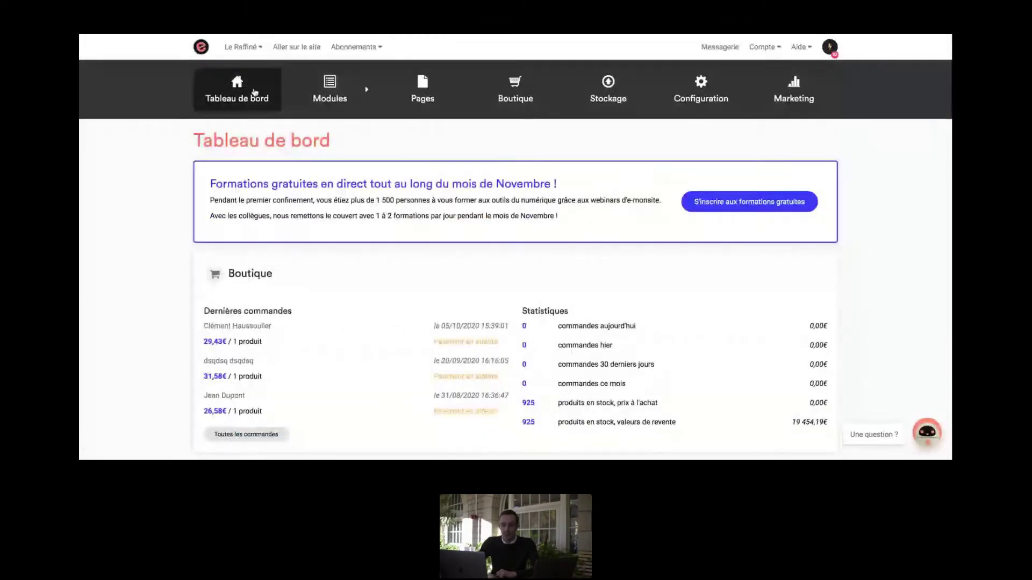
- Open the module management page and review the activated and non-activated modules
{"action": "mouse_move", "coordinate": [330, 91]}
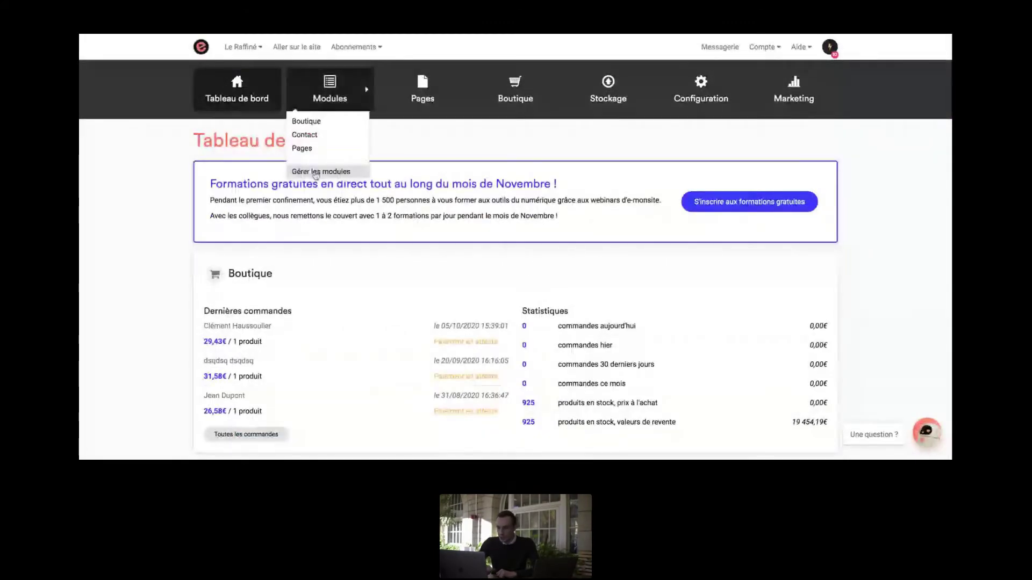
{"action": "left_click", "coordinate": [317, 170]}
{"action": "scroll", "coordinate": [316, 207], "scroll_direction": "down", "scroll_amount": 5}
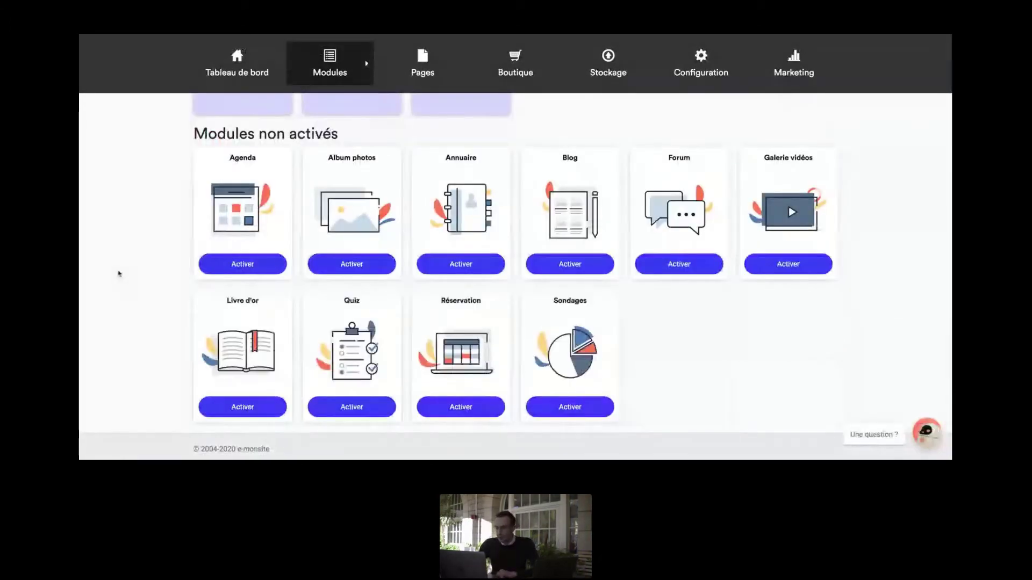
{"action": "scroll", "coordinate": [119, 274], "scroll_direction": "up", "scroll_amount": 1}
{"action": "scroll", "coordinate": [221, 223], "scroll_direction": "up", "scroll_amount": 3}
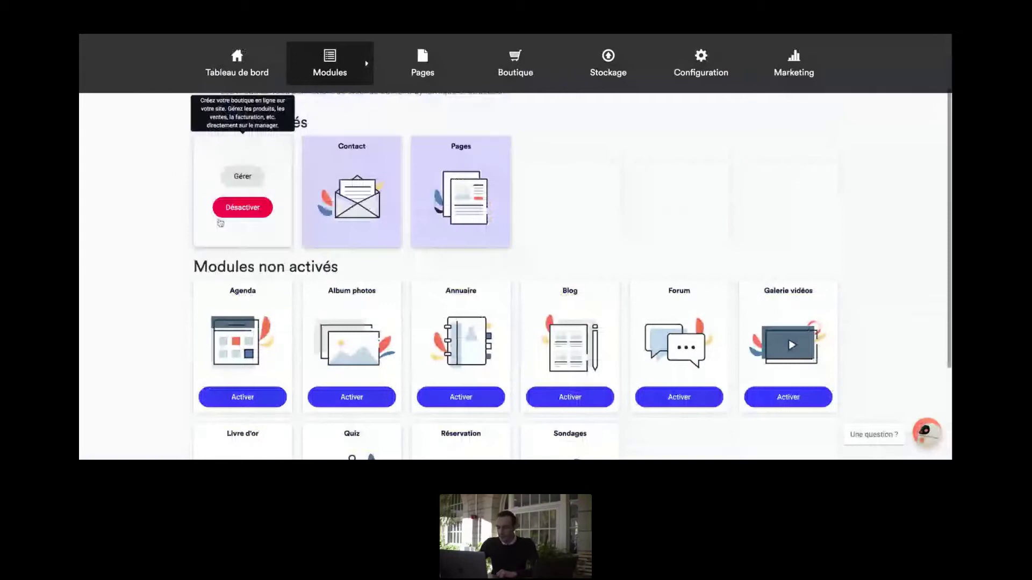
{"action": "scroll", "coordinate": [221, 223], "scroll_direction": "down", "scroll_amount": 3}
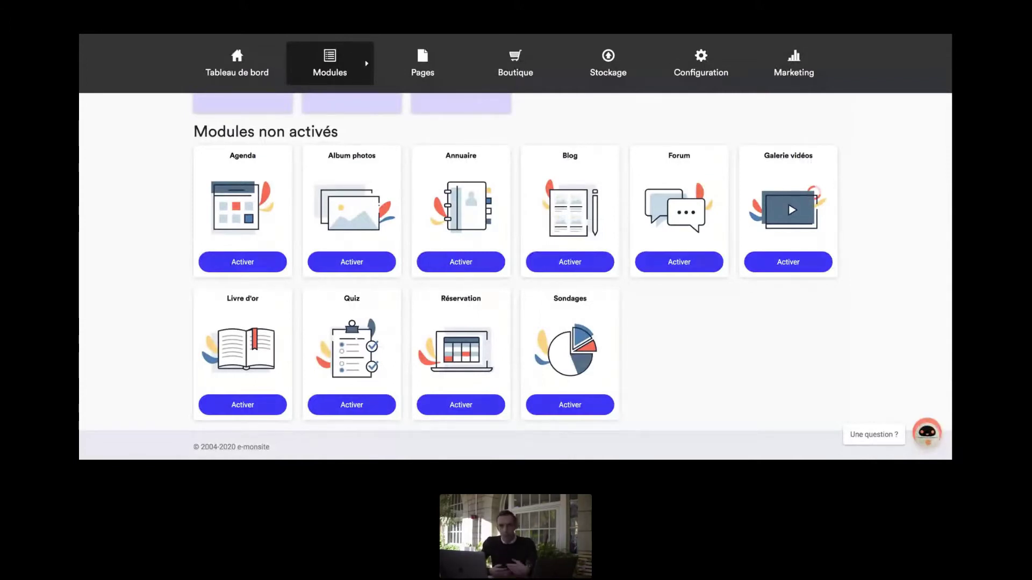
{"action": "scroll", "coordinate": [515, 276], "scroll_direction": "up", "scroll_amount": 1}
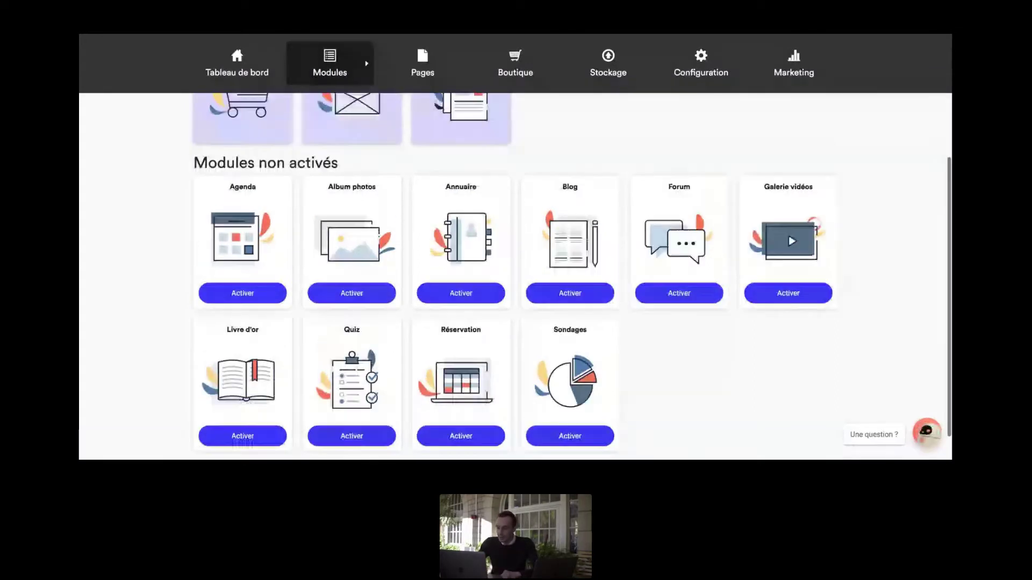
{"action": "scroll", "coordinate": [549, 354], "scroll_direction": "up", "scroll_amount": 3}
{"action": "scroll", "coordinate": [216, 277], "scroll_direction": "up", "scroll_amount": 1}
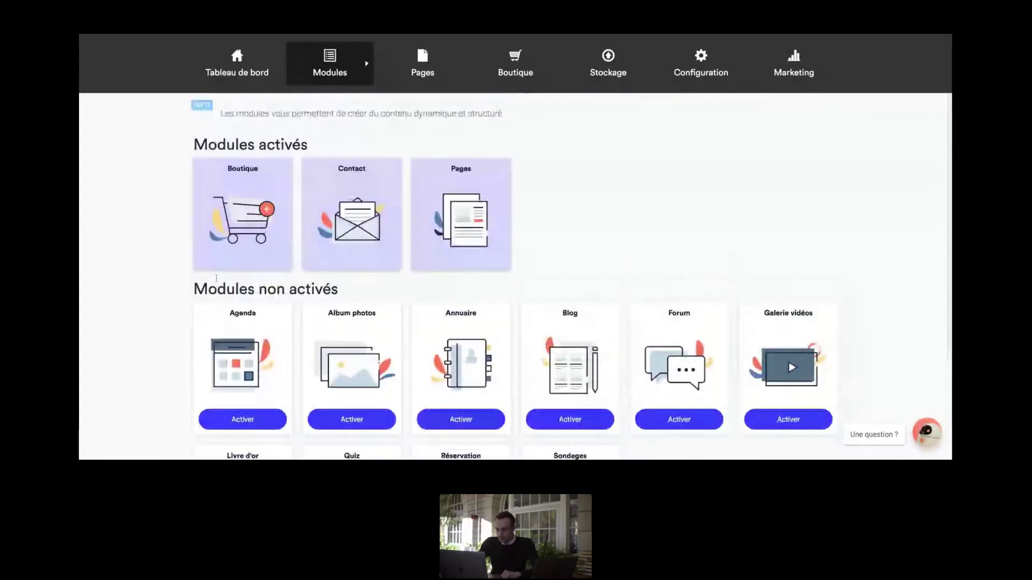
- Open the dashboard of the activated Boutique module and skim through its contents
{"action": "left_click", "coordinate": [240, 200]}
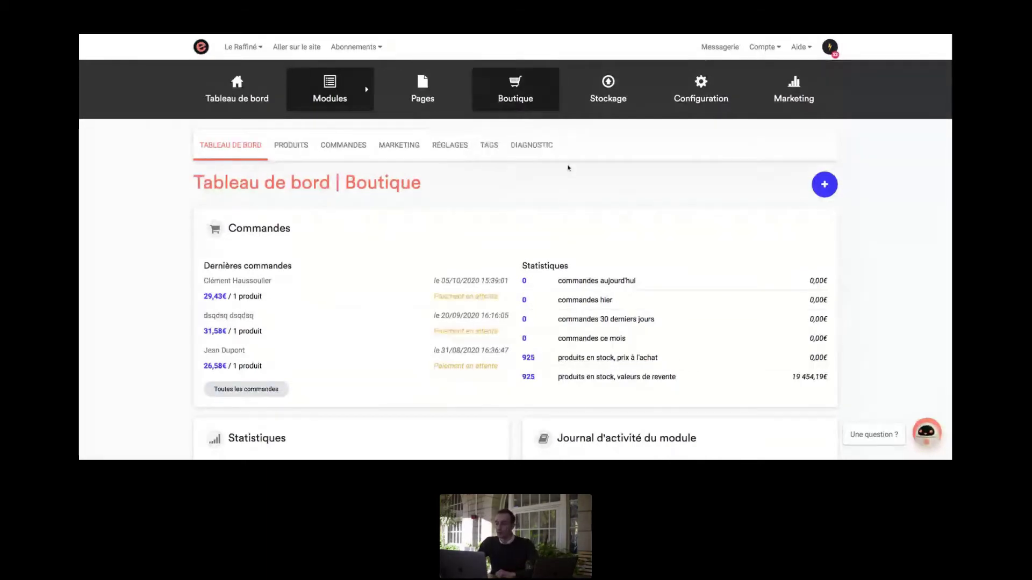
{"action": "scroll", "coordinate": [505, 190], "scroll_direction": "down", "scroll_amount": 2}
{"action": "scroll", "coordinate": [568, 169], "scroll_direction": "down", "scroll_amount": 5}
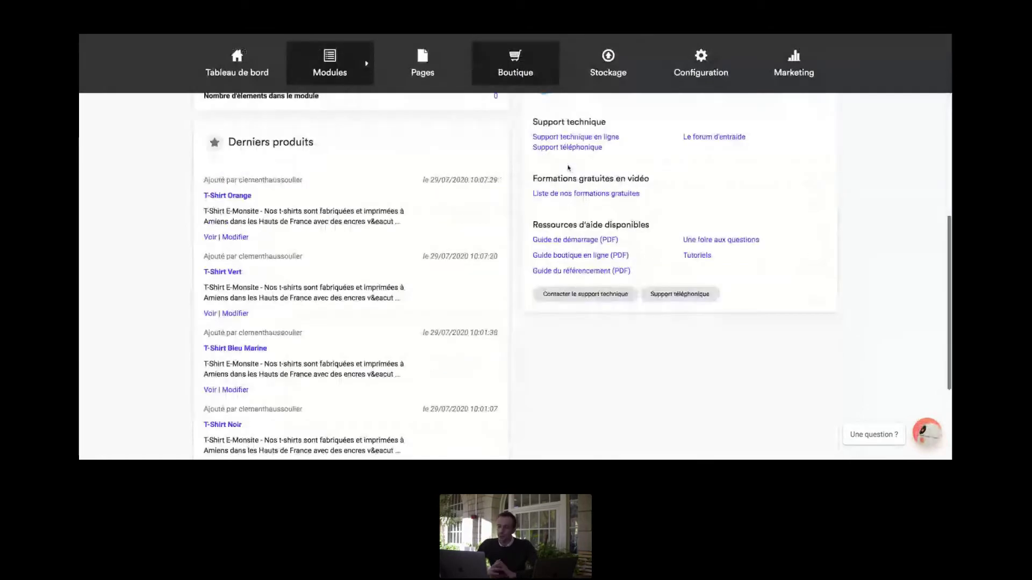
{"action": "scroll", "coordinate": [568, 169], "scroll_direction": "up", "scroll_amount": 8}
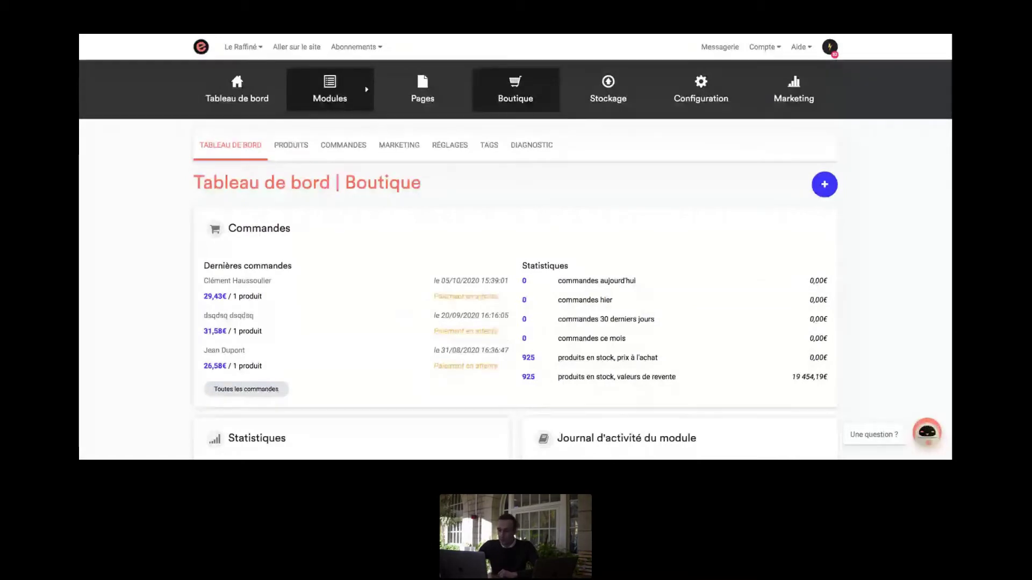
- Examine the shop dashboard's order summary, product statistics, latest products and help resources
{"action": "scroll", "coordinate": [439, 271], "scroll_direction": "down", "scroll_amount": 2}
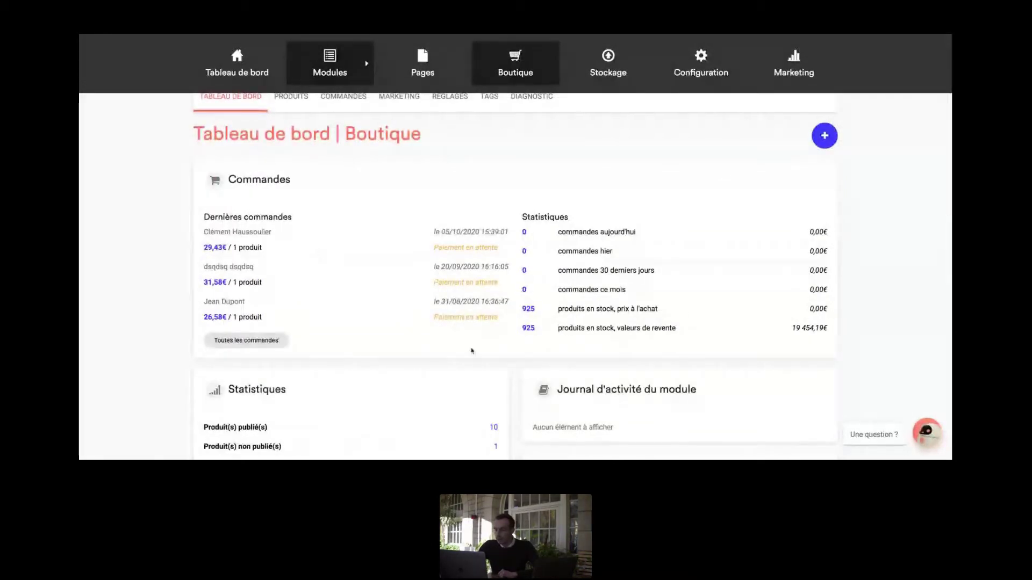
{"action": "scroll", "coordinate": [473, 350], "scroll_direction": "down", "scroll_amount": 2}
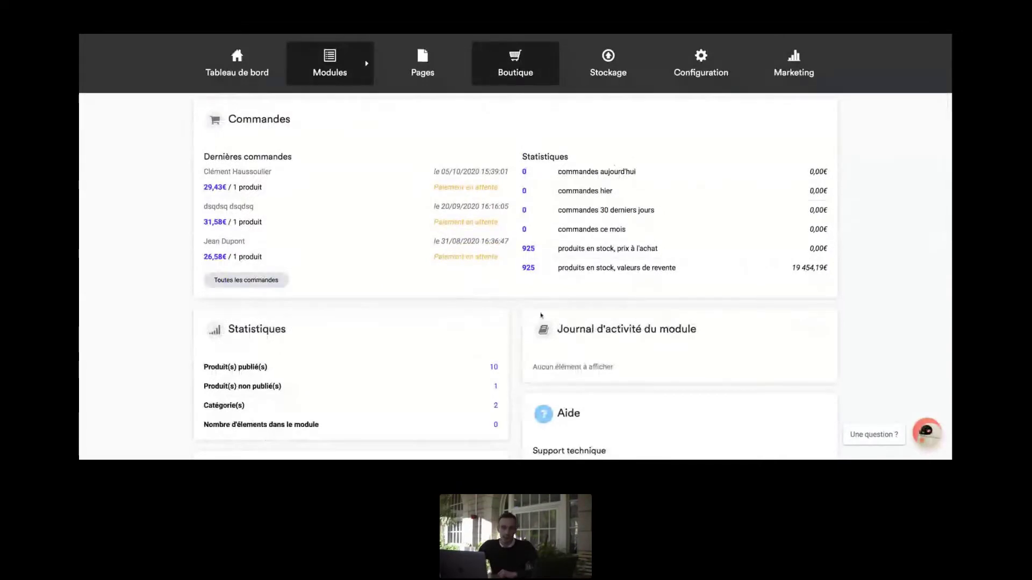
{"action": "scroll", "coordinate": [550, 336], "scroll_direction": "down", "scroll_amount": 1}
{"action": "scroll", "coordinate": [550, 336], "scroll_direction": "down", "scroll_amount": 3}
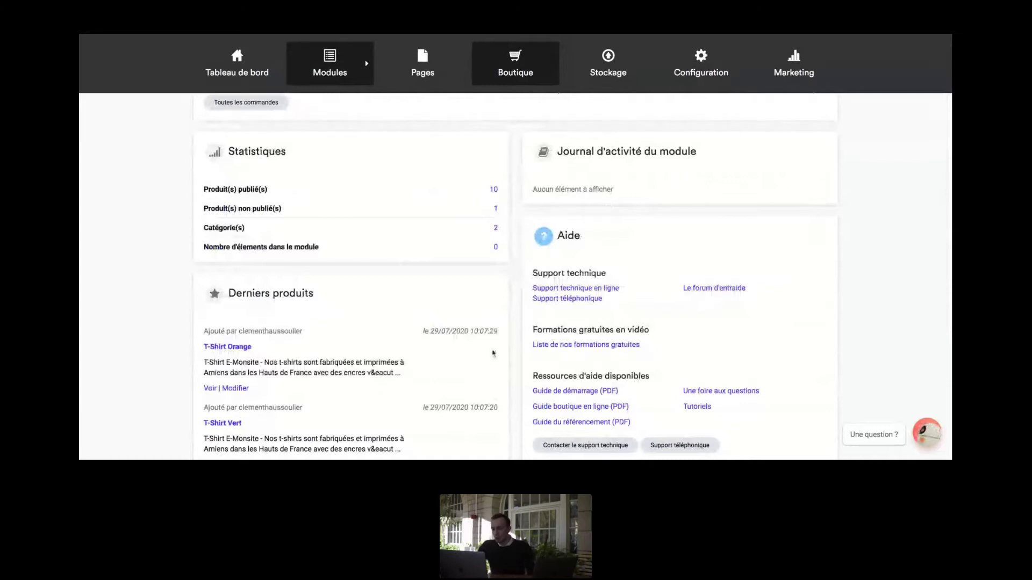
{"action": "scroll", "coordinate": [425, 230], "scroll_direction": "down", "scroll_amount": 1}
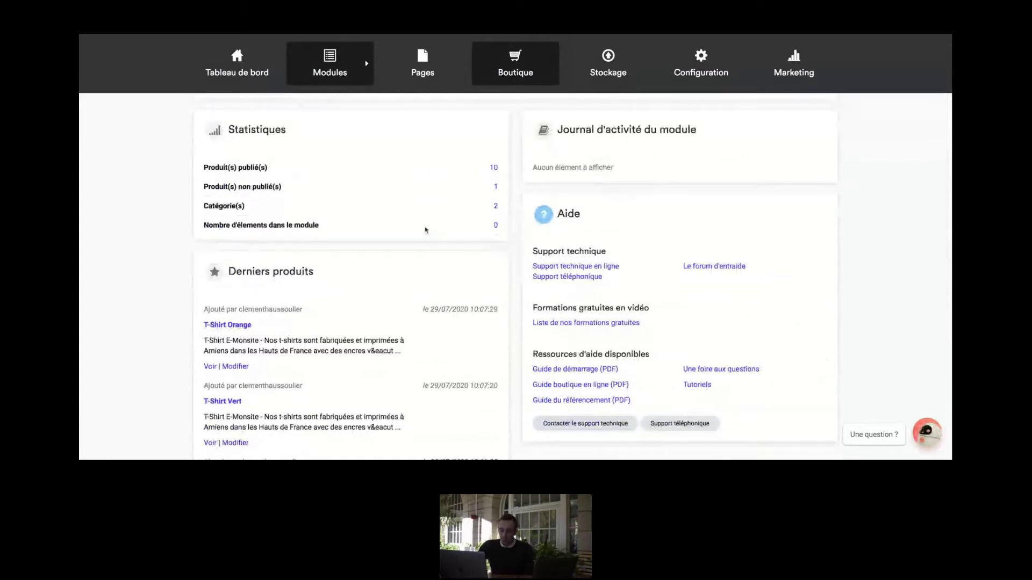
{"action": "scroll", "coordinate": [319, 329], "scroll_direction": "down", "scroll_amount": 2}
{"action": "scroll", "coordinate": [319, 330], "scroll_direction": "down", "scroll_amount": 2}
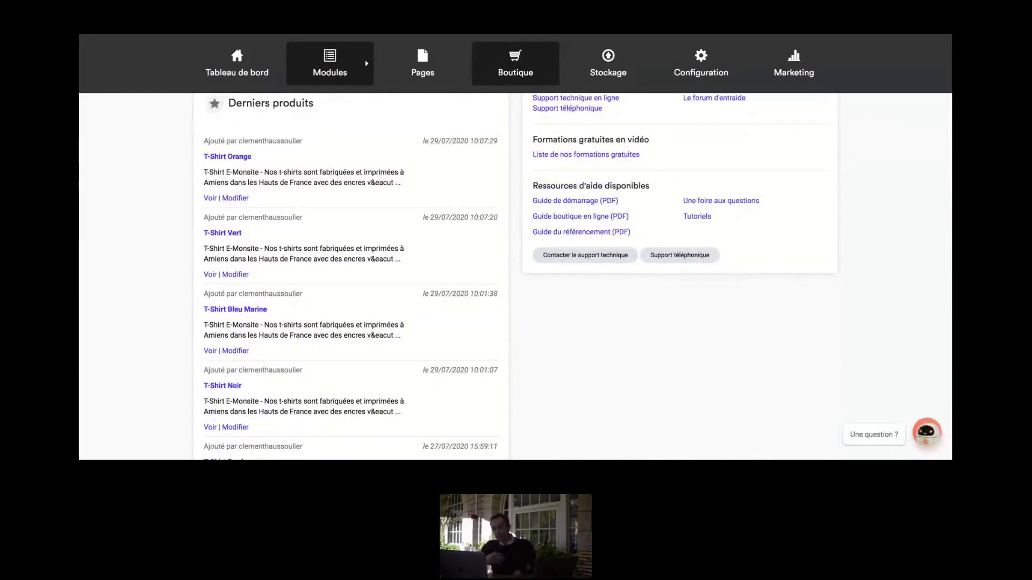
{"action": "scroll", "coordinate": [516, 276], "scroll_direction": "up", "scroll_amount": 1}
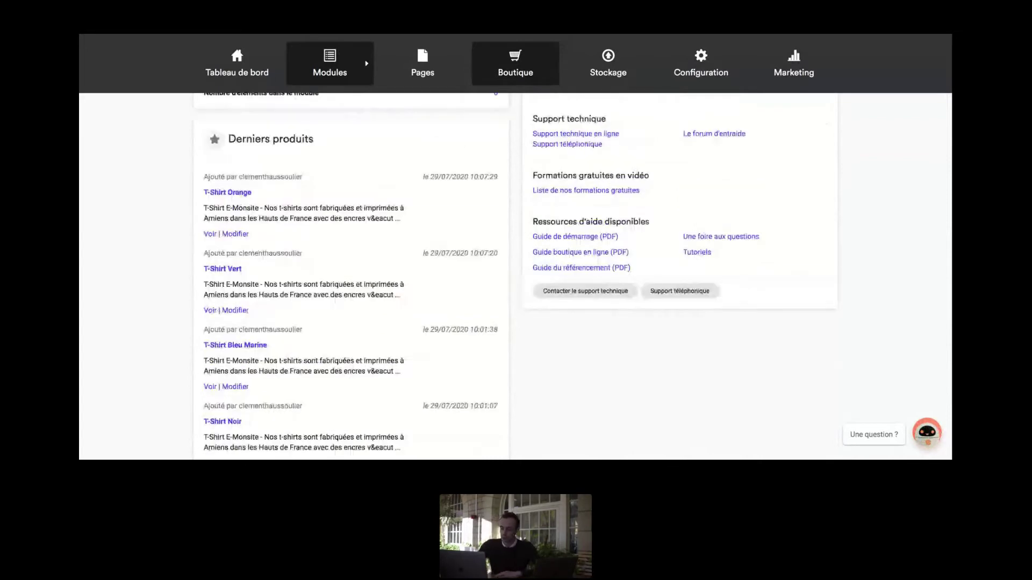
{"action": "scroll", "coordinate": [502, 262], "scroll_direction": "up", "scroll_amount": 4}
{"action": "scroll", "coordinate": [502, 263], "scroll_direction": "down", "scroll_amount": 3}
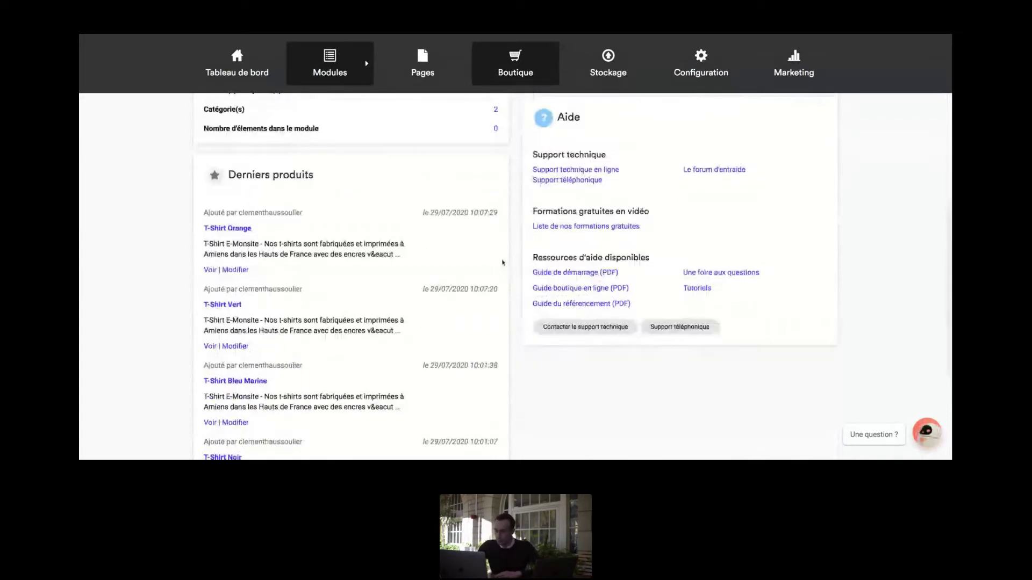
{"action": "scroll", "coordinate": [585, 114], "scroll_direction": "up", "scroll_amount": 1}
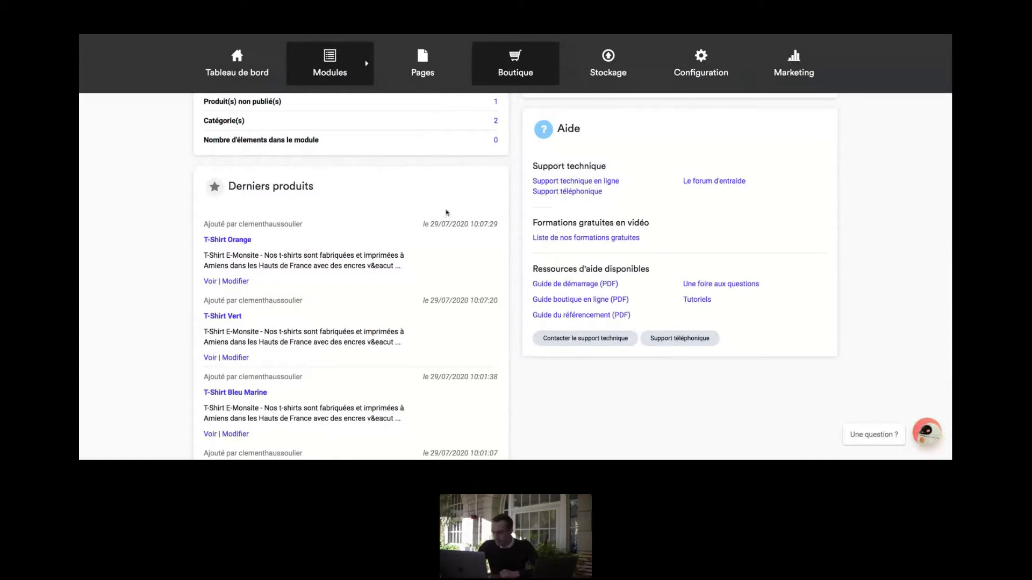
- Open the shop's product explorer and check the product counts of the Affiches and T-Shirt categories
{"action": "left_click", "coordinate": [516, 64]}
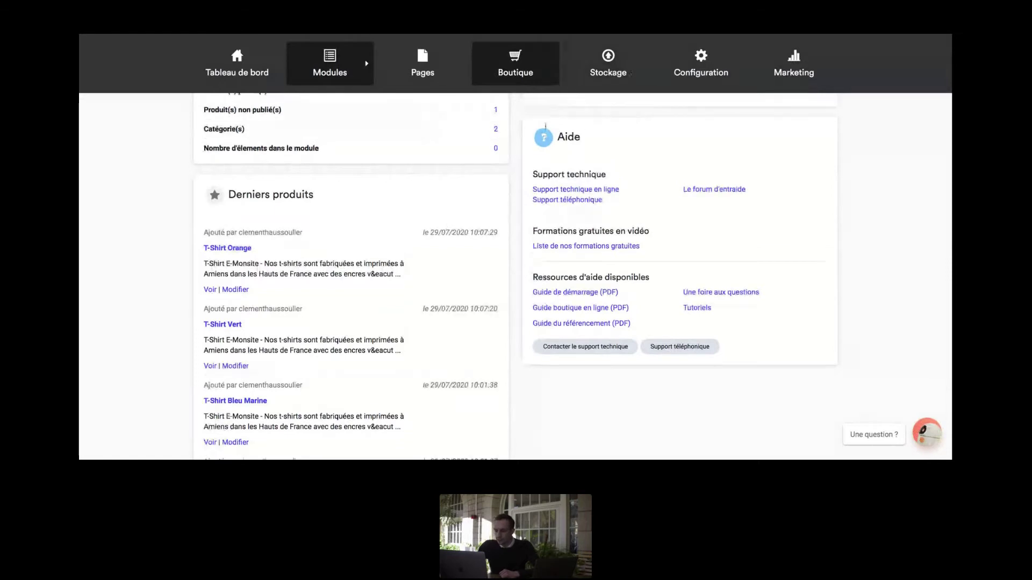
{"action": "scroll", "coordinate": [376, 150], "scroll_direction": "down", "scroll_amount": 1}
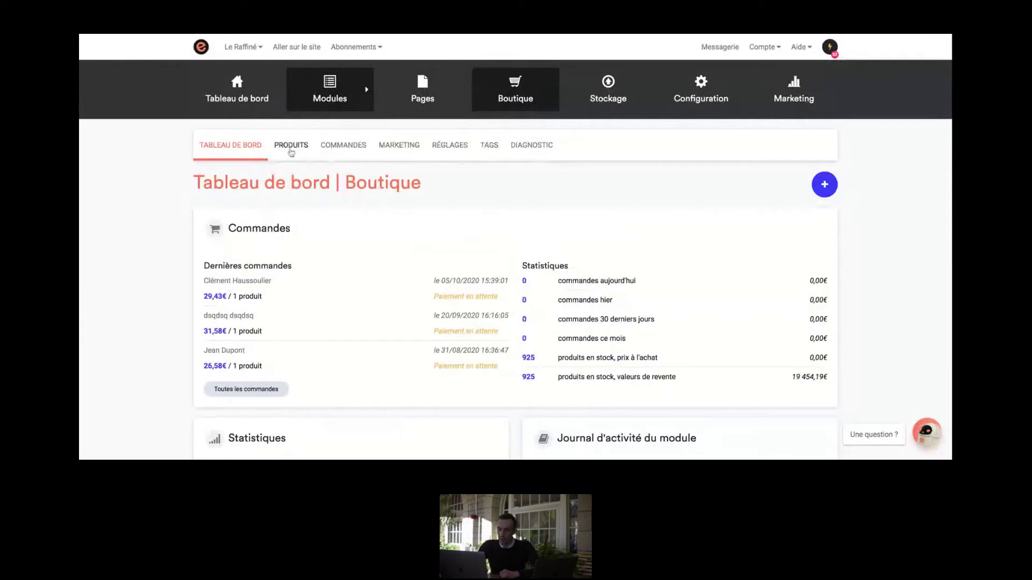
{"action": "left_click", "coordinate": [291, 150]}
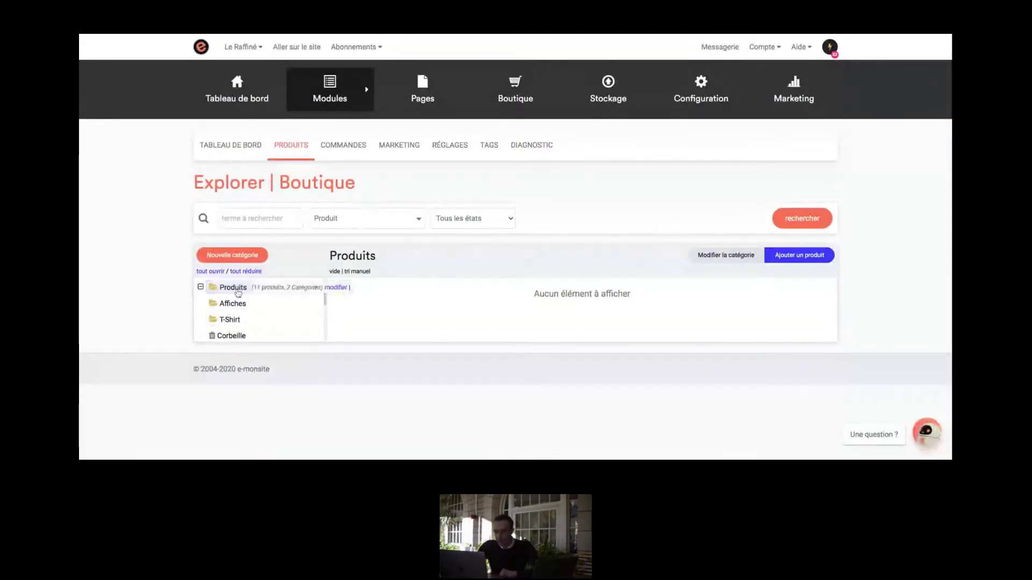
{"action": "mouse_move", "coordinate": [237, 308]}
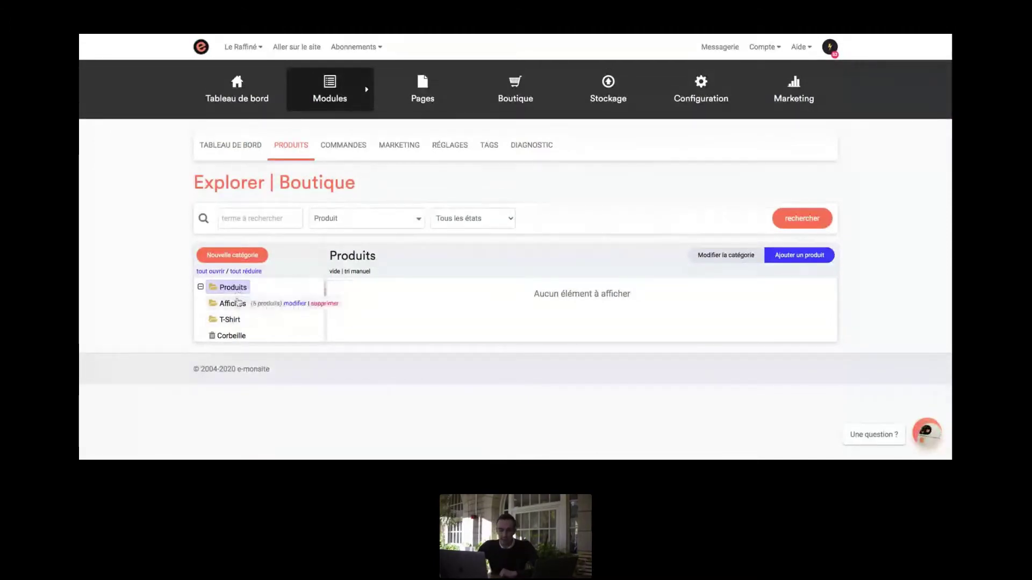
{"action": "mouse_move", "coordinate": [233, 327]}
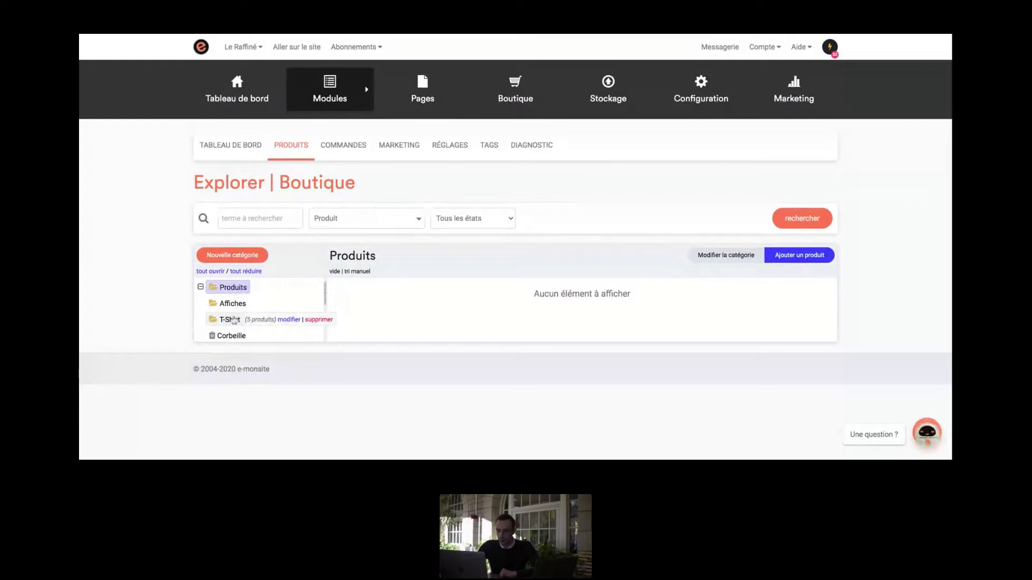
- Open the Affiches category and review its products with their prices, stock and available actions
{"action": "left_click", "coordinate": [239, 309]}
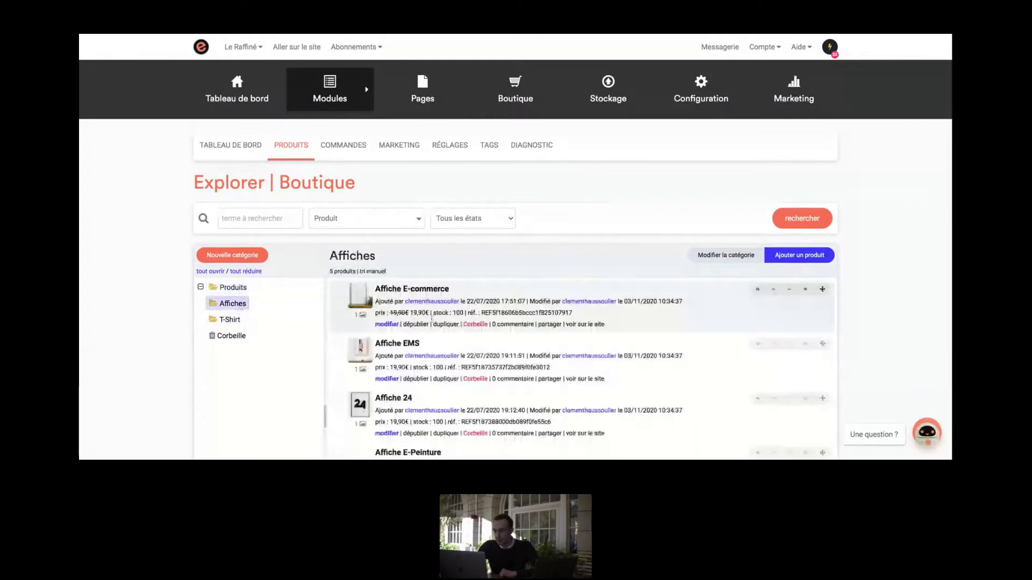
{"action": "scroll", "coordinate": [432, 319], "scroll_direction": "down", "scroll_amount": 2}
{"action": "scroll", "coordinate": [432, 319], "scroll_direction": "down", "scroll_amount": 3}
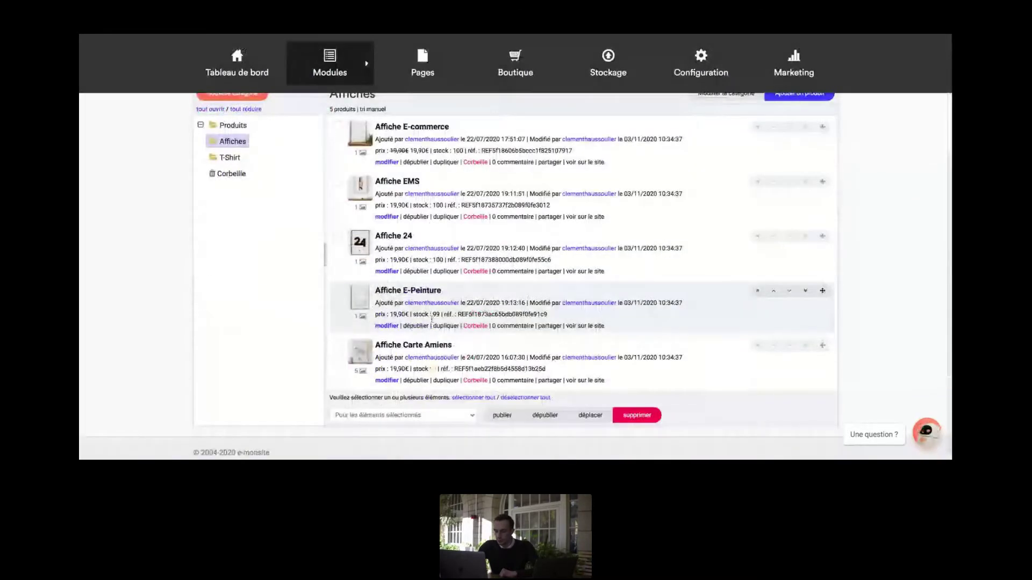
{"action": "scroll", "coordinate": [431, 319], "scroll_direction": "up", "scroll_amount": 2}
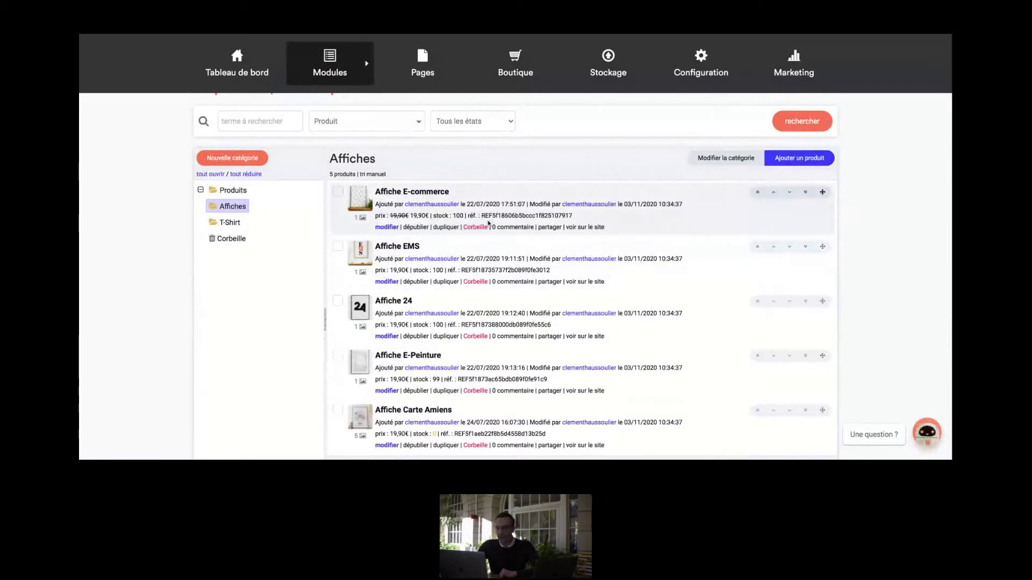
{"action": "scroll", "coordinate": [482, 126], "scroll_direction": "up", "scroll_amount": 1}
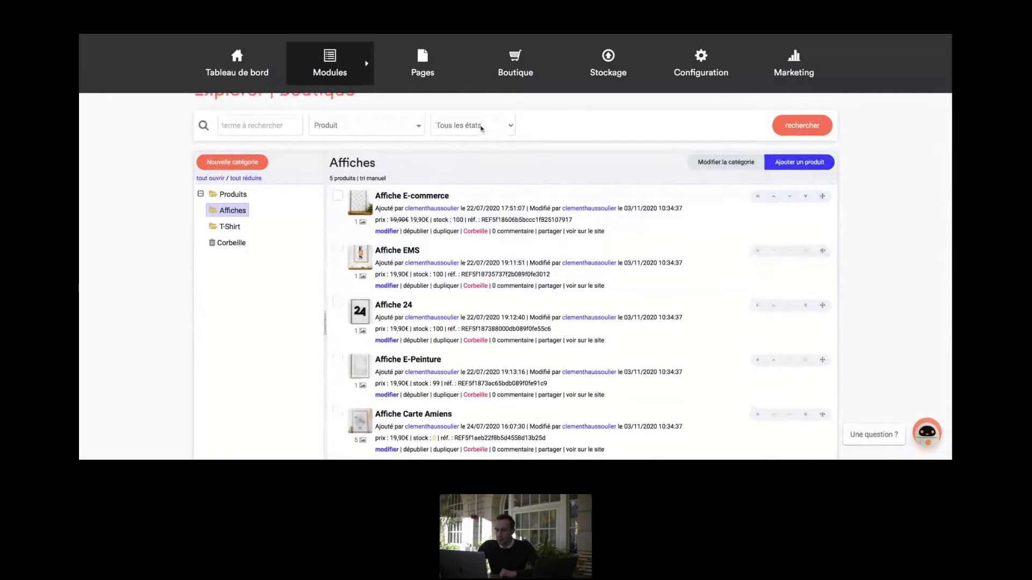
- Open the shop's orders page and review the order search criteria, order list and export options
{"action": "scroll", "coordinate": [482, 127], "scroll_direction": "up", "scroll_amount": 4}
{"action": "left_click", "coordinate": [351, 148]}
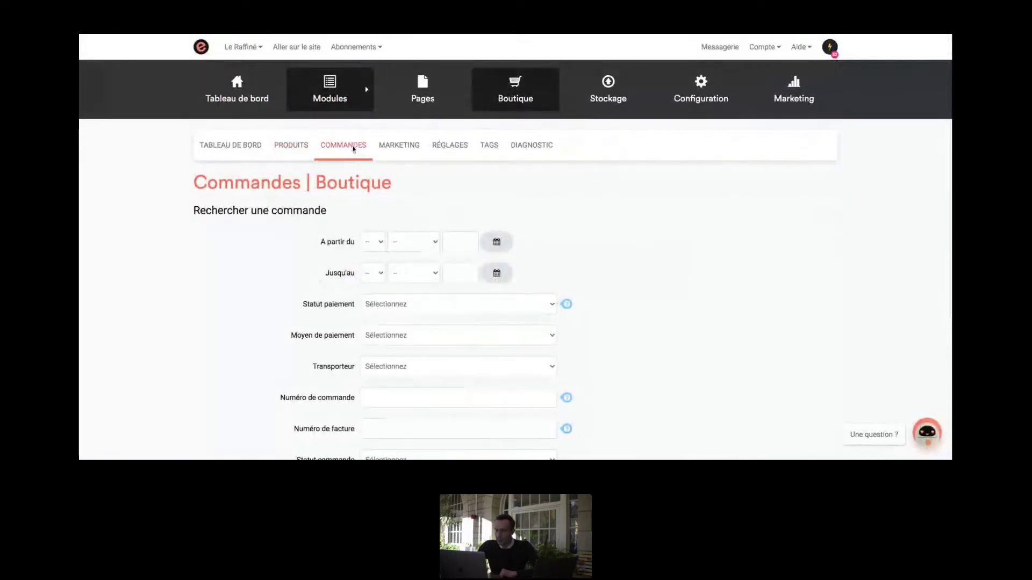
{"action": "scroll", "coordinate": [276, 288], "scroll_direction": "down", "scroll_amount": 4}
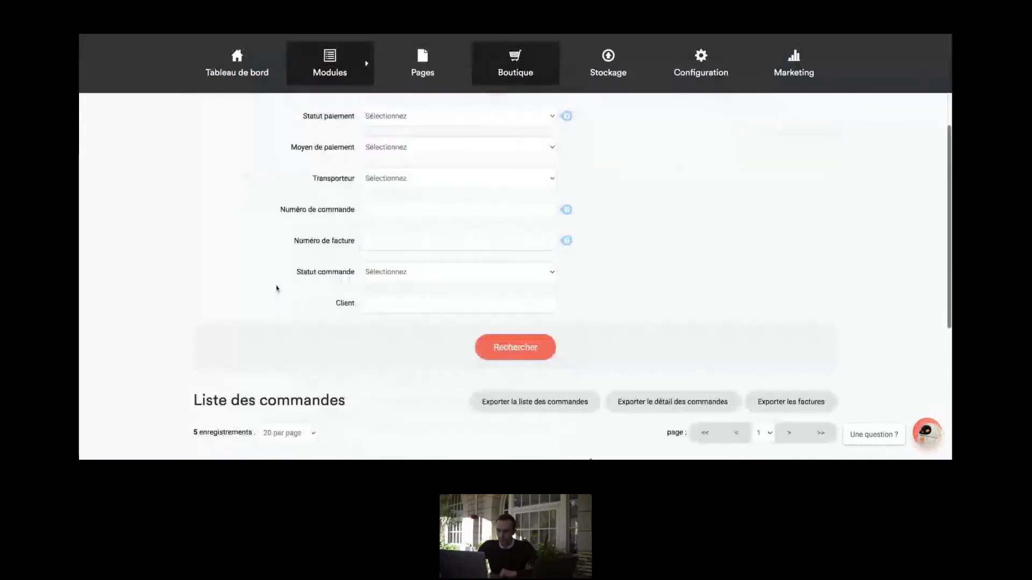
{"action": "scroll", "coordinate": [277, 289], "scroll_direction": "down", "scroll_amount": 3}
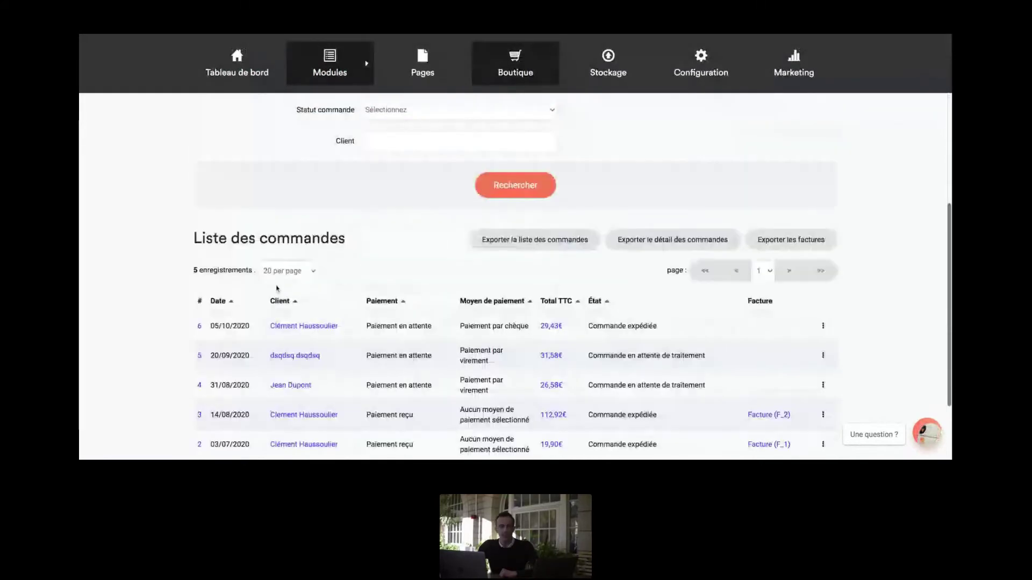
{"action": "scroll", "coordinate": [277, 289], "scroll_direction": "down", "scroll_amount": 2}
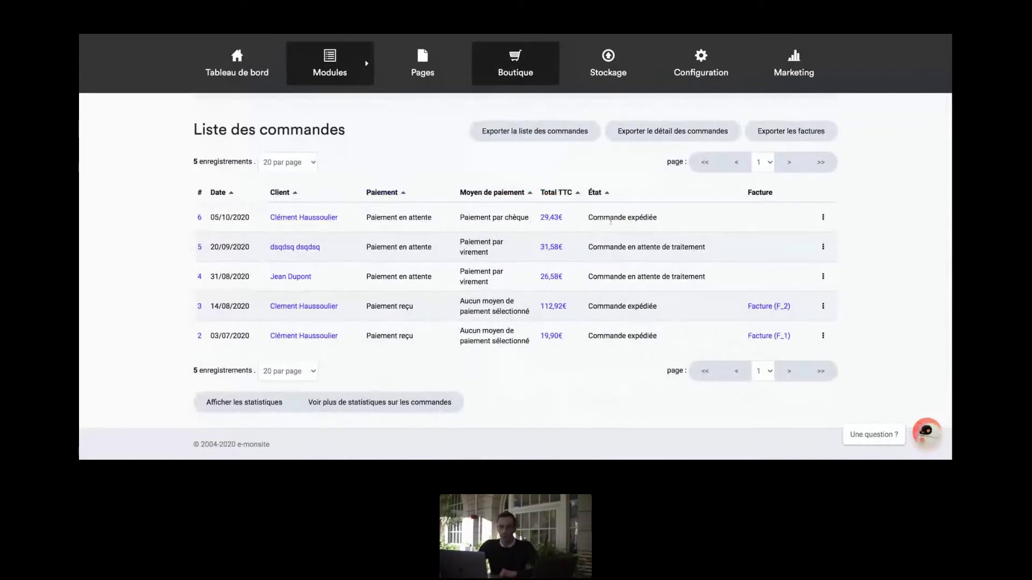
{"action": "scroll", "coordinate": [633, 212], "scroll_direction": "up", "scroll_amount": 1}
{"action": "scroll", "coordinate": [633, 211], "scroll_direction": "up", "scroll_amount": 10}
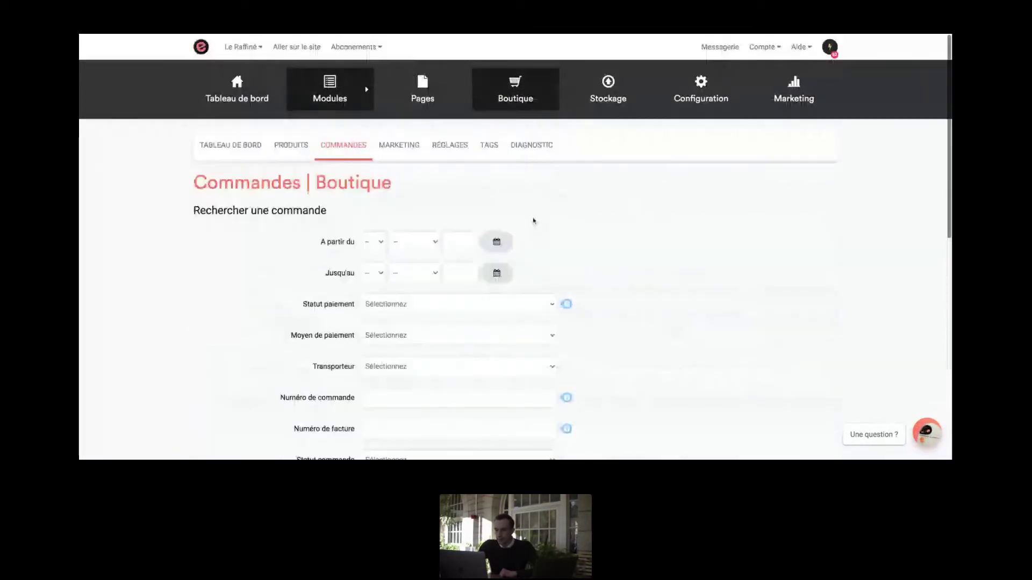
- Open the shop's marketing page and its settings page to review the tools available in each
{"action": "left_click", "coordinate": [401, 145]}
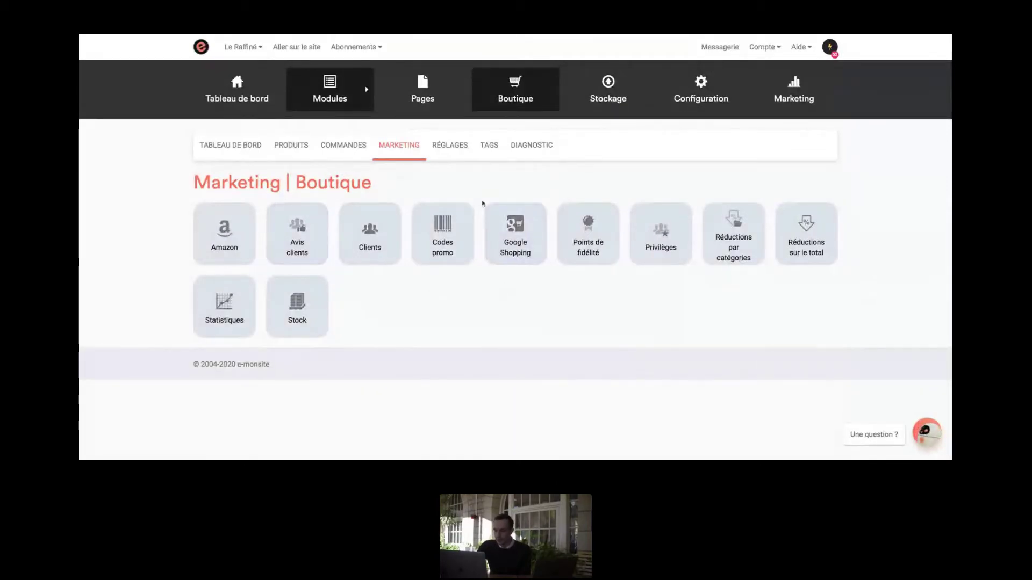
{"action": "left_click", "coordinate": [450, 146]}
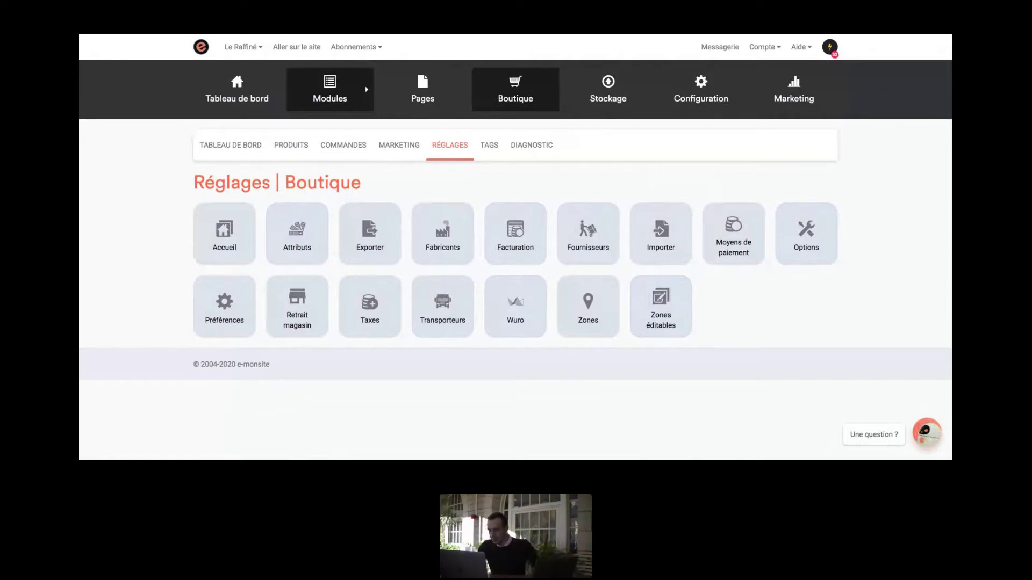
- Open the shop's tags page and review the tag list with its URL formats and element counts
{"action": "left_click", "coordinate": [490, 153]}
{"action": "scroll", "coordinate": [465, 226], "scroll_direction": "down", "scroll_amount": 5}
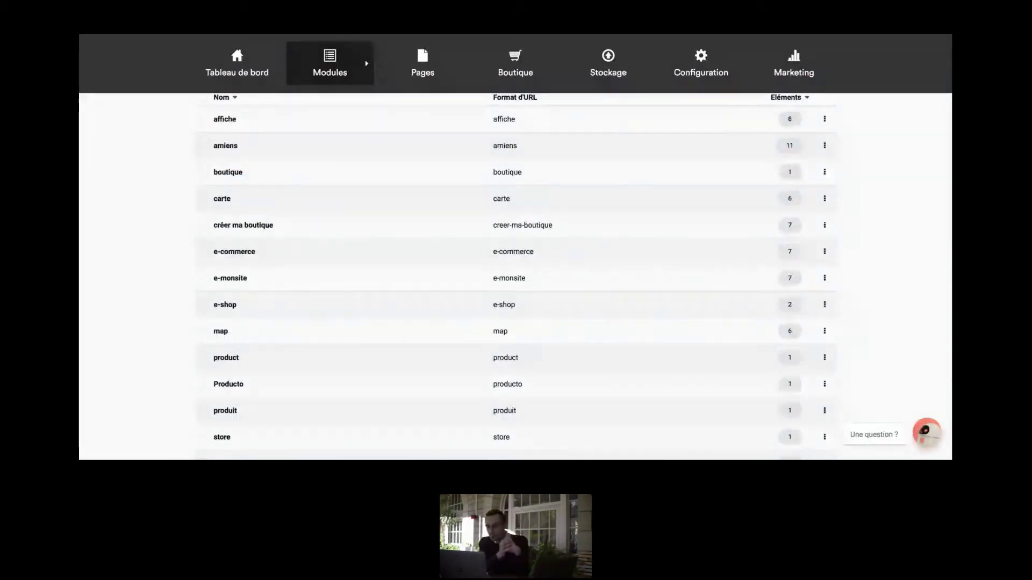
{"action": "scroll", "coordinate": [369, 189], "scroll_direction": "up", "scroll_amount": 2}
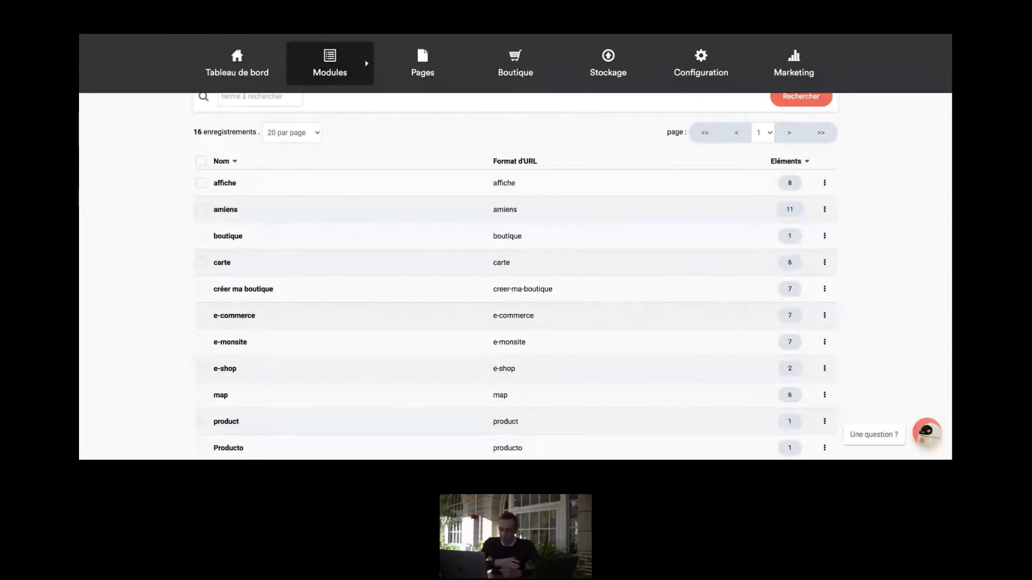
{"action": "scroll", "coordinate": [264, 209], "scroll_direction": "down", "scroll_amount": 3}
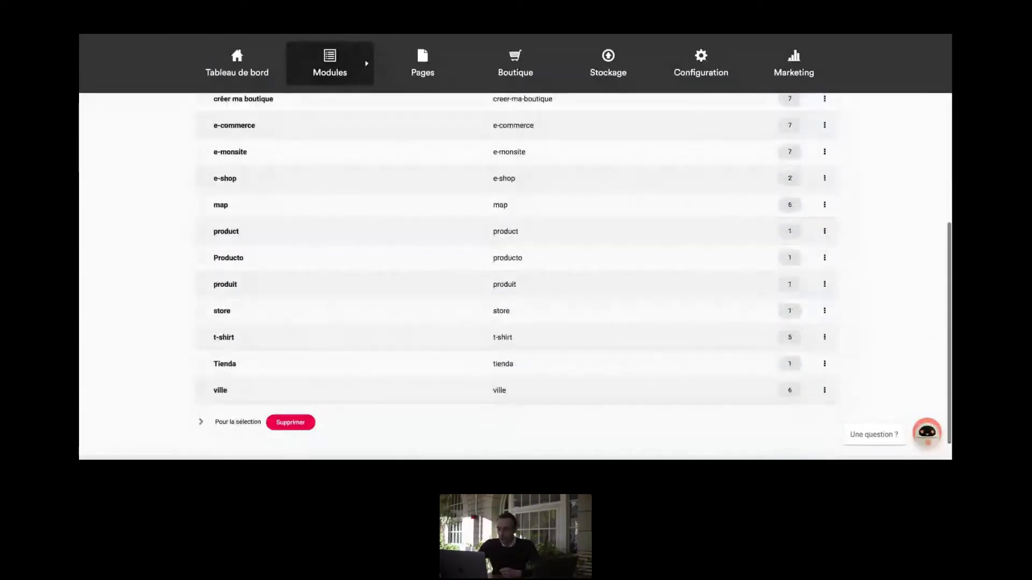
{"action": "scroll", "coordinate": [514, 275], "scroll_direction": "up", "scroll_amount": 5}
{"action": "scroll", "coordinate": [617, 405], "scroll_direction": "down", "scroll_amount": 2}
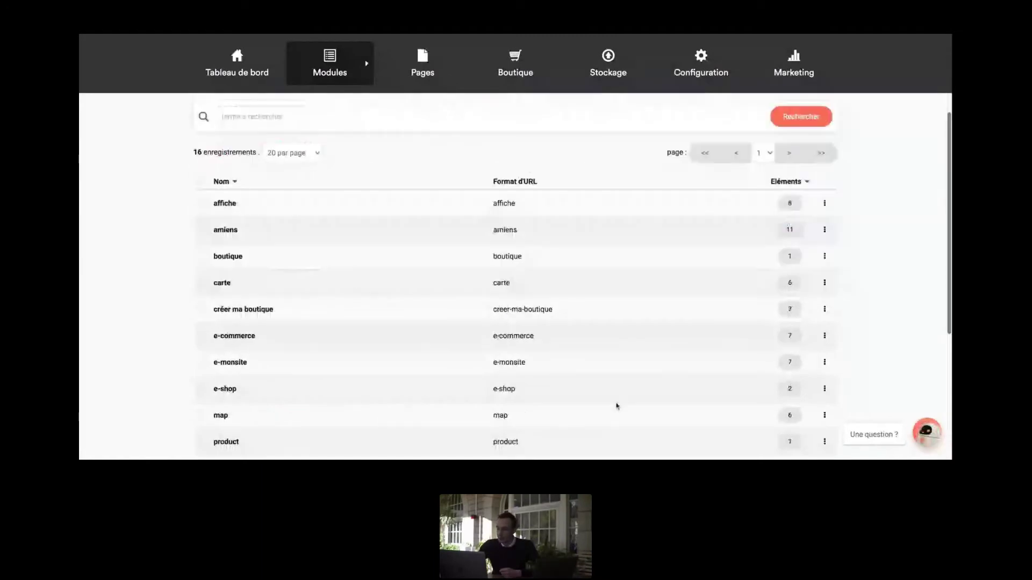
{"action": "scroll", "coordinate": [774, 298], "scroll_direction": "down", "scroll_amount": 4}
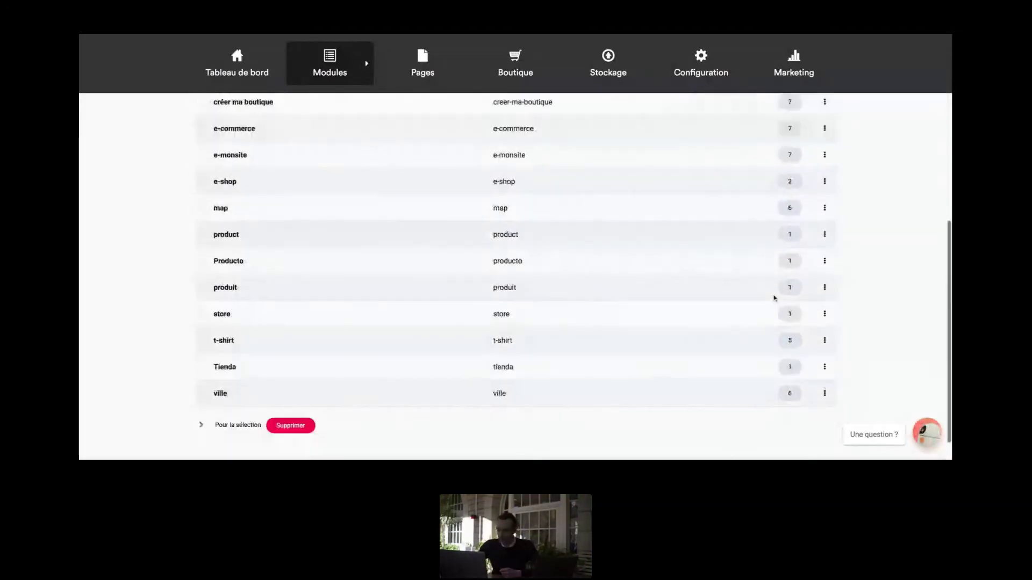
{"action": "scroll", "coordinate": [774, 298], "scroll_direction": "up", "scroll_amount": 6}
{"action": "scroll", "coordinate": [774, 298], "scroll_direction": "up", "scroll_amount": 2}
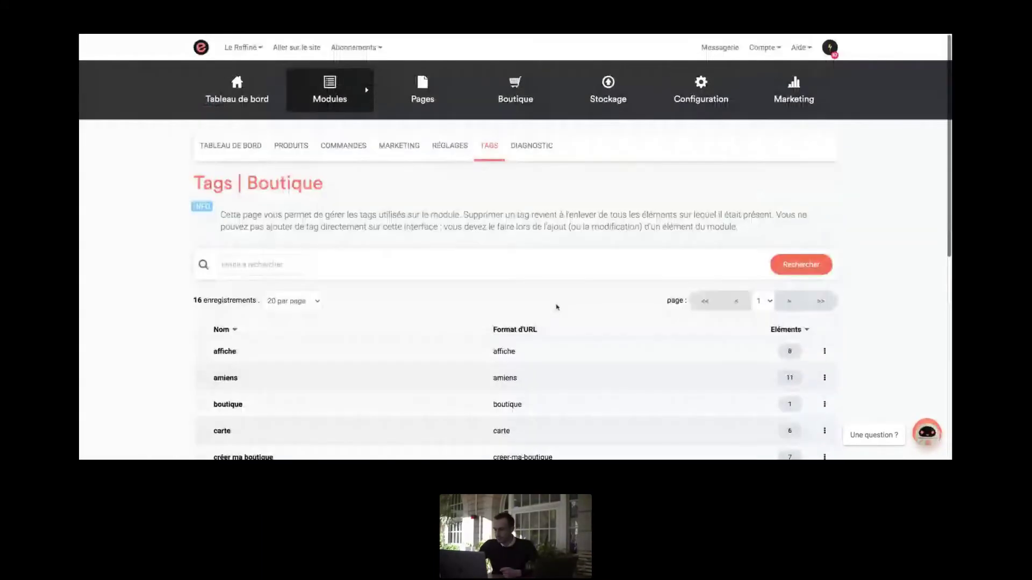
- Run the shop's configuration diagnostic and review its results for carriers, products, zones, taxes and payment methods
{"action": "left_click", "coordinate": [529, 146]}
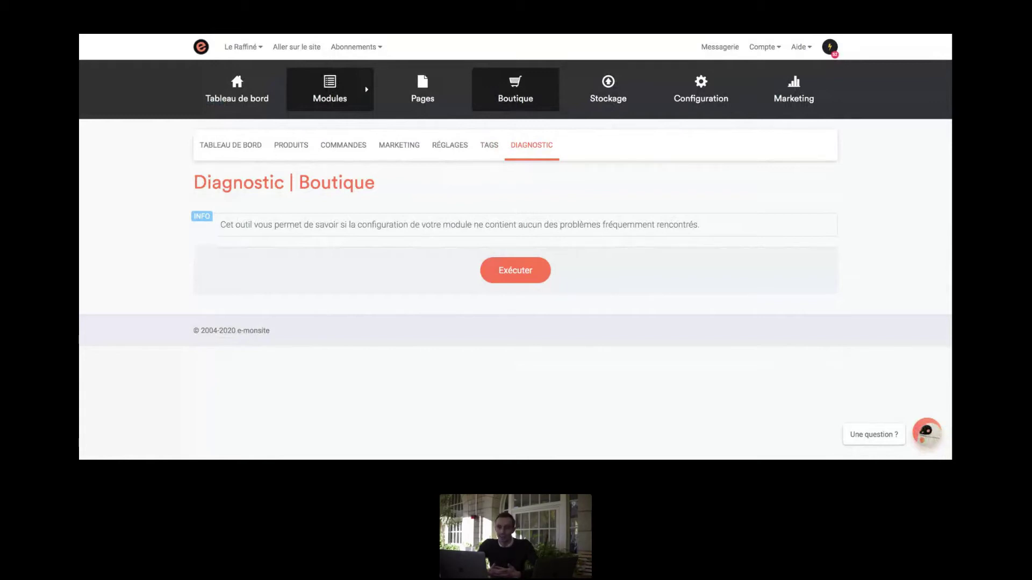
{"action": "left_click", "coordinate": [504, 264]}
{"action": "scroll", "coordinate": [504, 264], "scroll_direction": "down", "scroll_amount": 4}
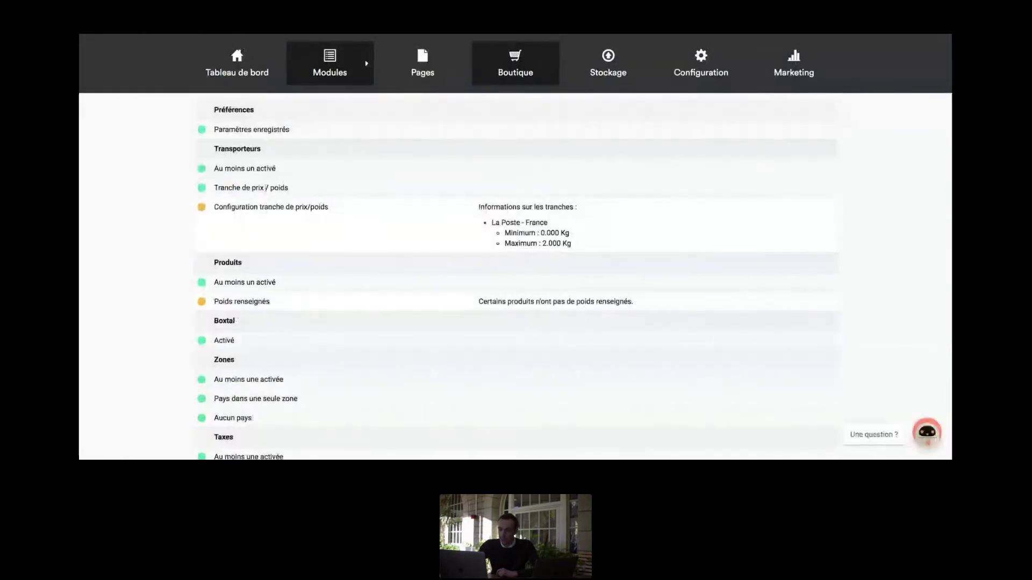
{"action": "scroll", "coordinate": [266, 230], "scroll_direction": "down", "scroll_amount": 3}
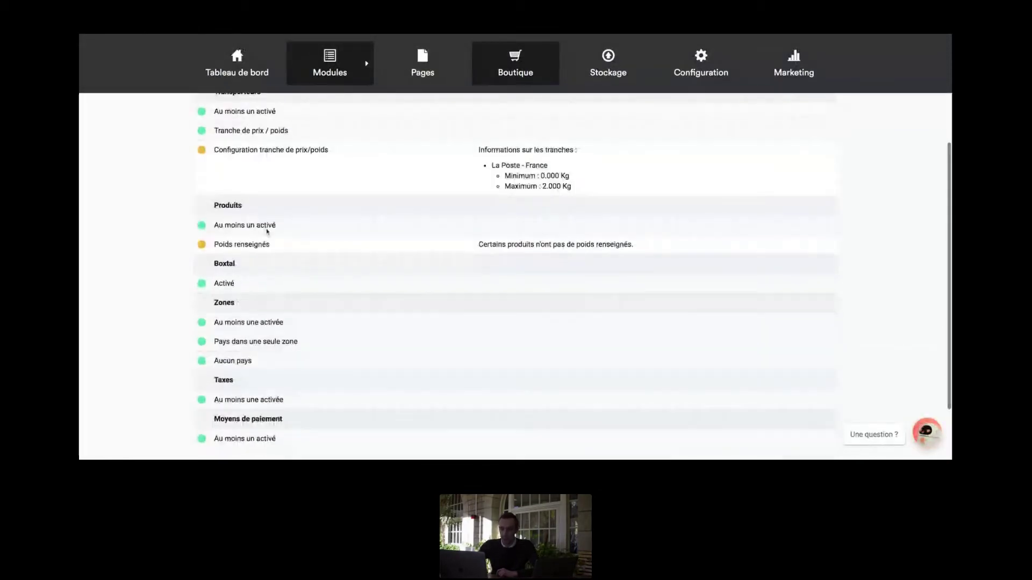
{"action": "scroll", "coordinate": [267, 231], "scroll_direction": "up", "scroll_amount": 3}
{"action": "scroll", "coordinate": [283, 267], "scroll_direction": "down", "scroll_amount": 2}
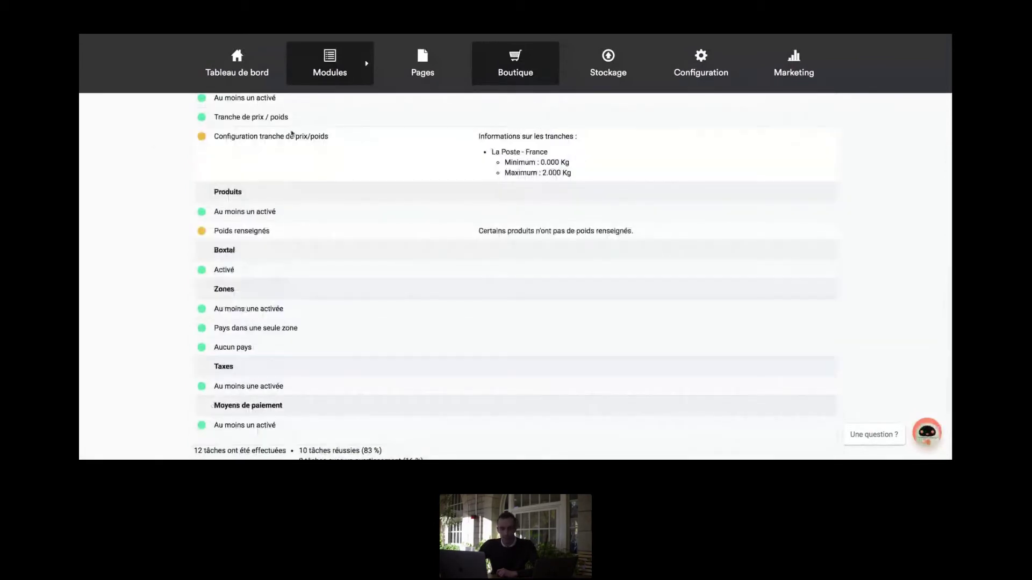
{"action": "scroll", "coordinate": [368, 157], "scroll_direction": "down", "scroll_amount": 3}
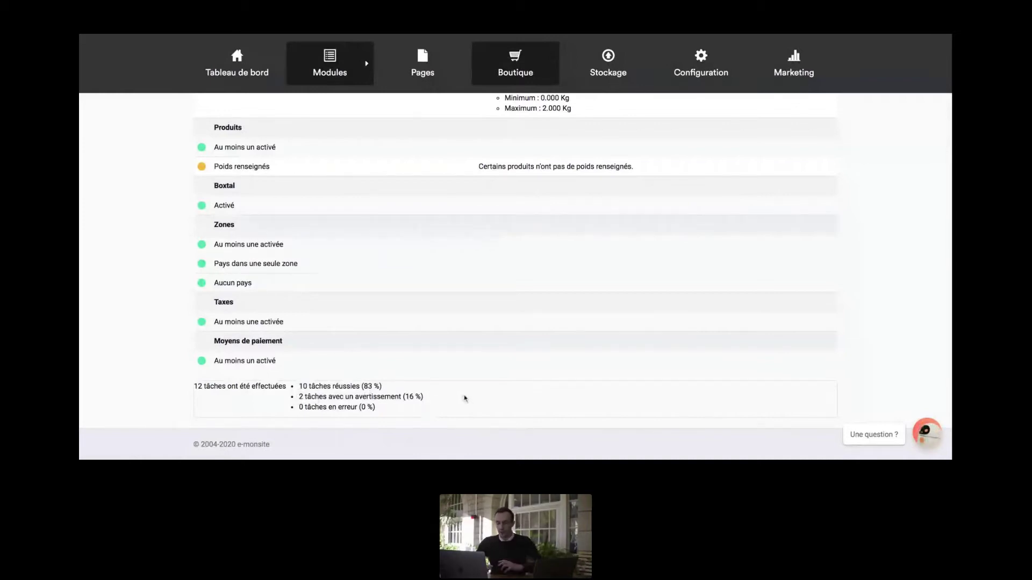
{"action": "scroll", "coordinate": [465, 398], "scroll_direction": "up", "scroll_amount": 3}
{"action": "scroll", "coordinate": [223, 239], "scroll_direction": "up", "scroll_amount": 2}
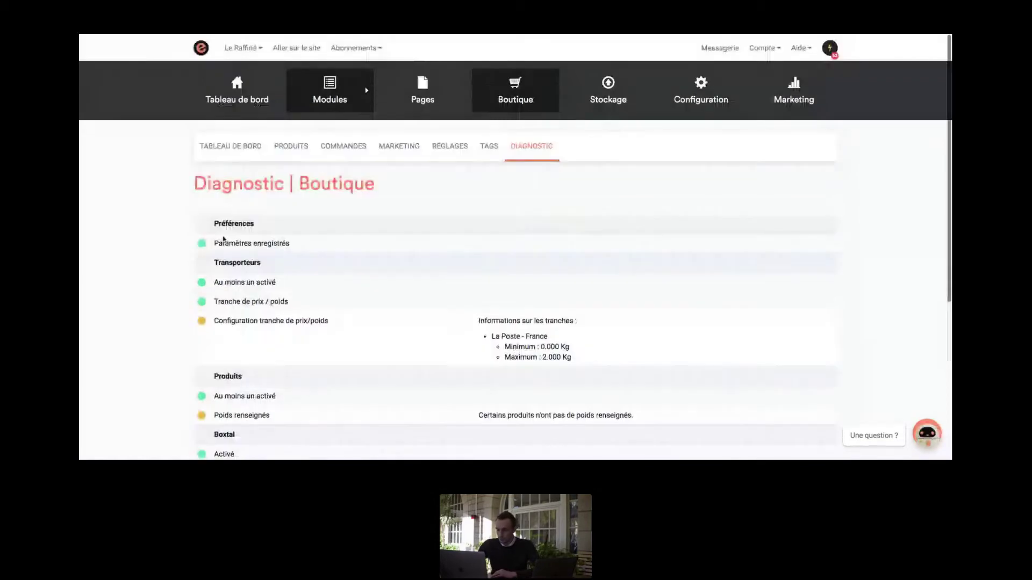
- Return to the shop dashboard and reopen the product explorer to look over its category tree
{"action": "left_click", "coordinate": [230, 146]}
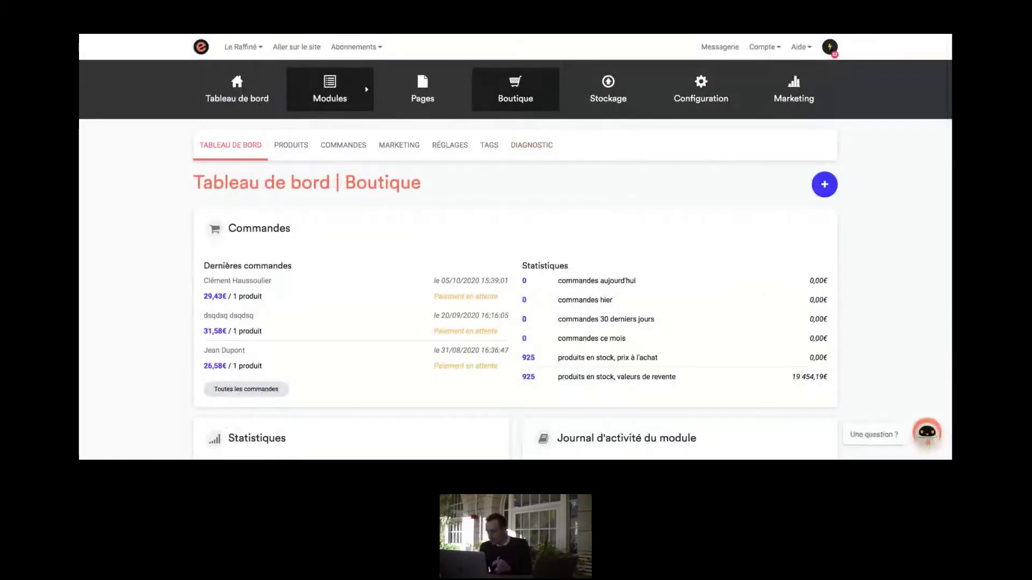
{"action": "left_click", "coordinate": [382, 103]}
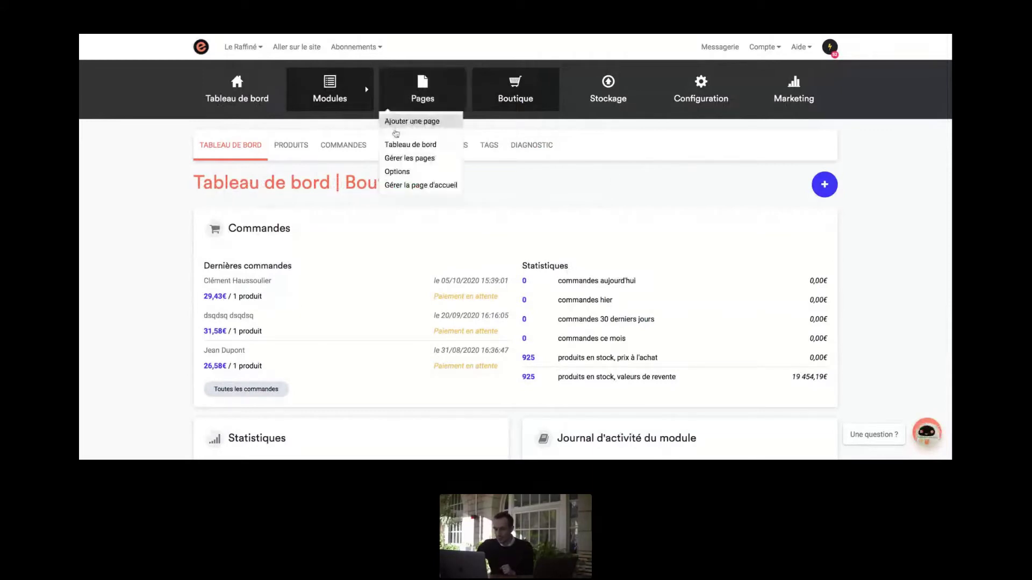
{"action": "left_click", "coordinate": [286, 148]}
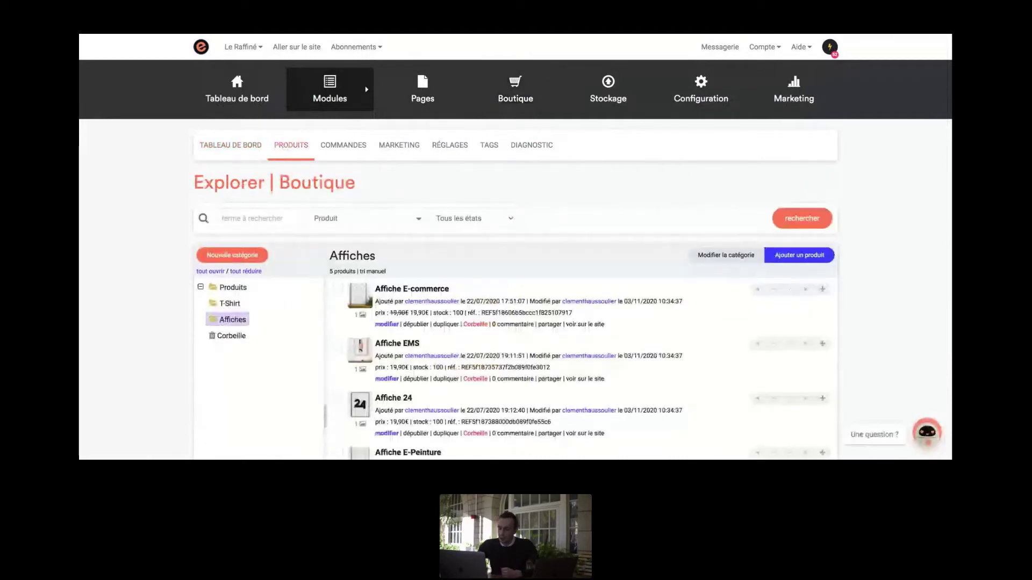
{"action": "scroll", "coordinate": [209, 260], "scroll_direction": "down", "scroll_amount": 3}
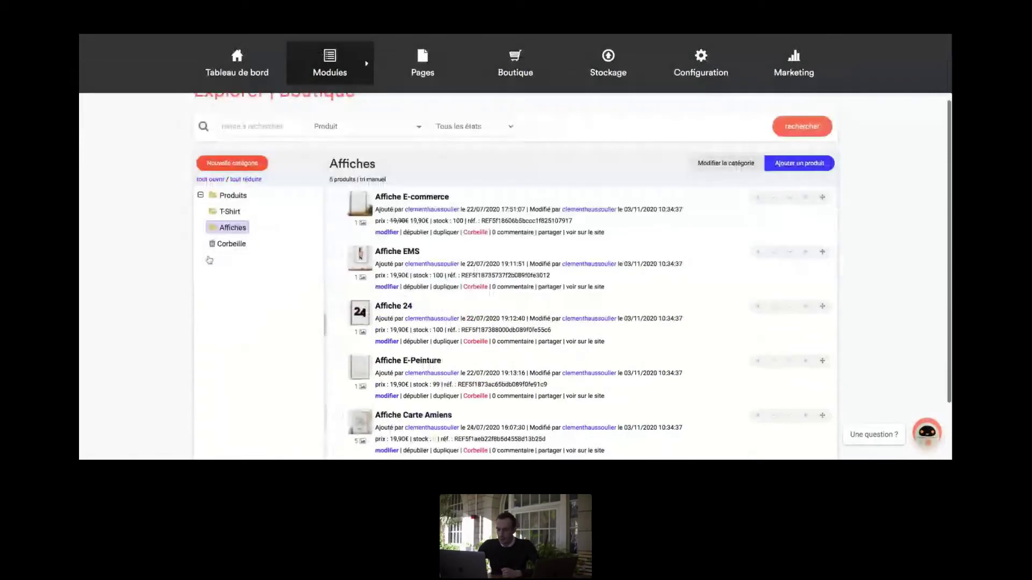
{"action": "mouse_move", "coordinate": [228, 212]}
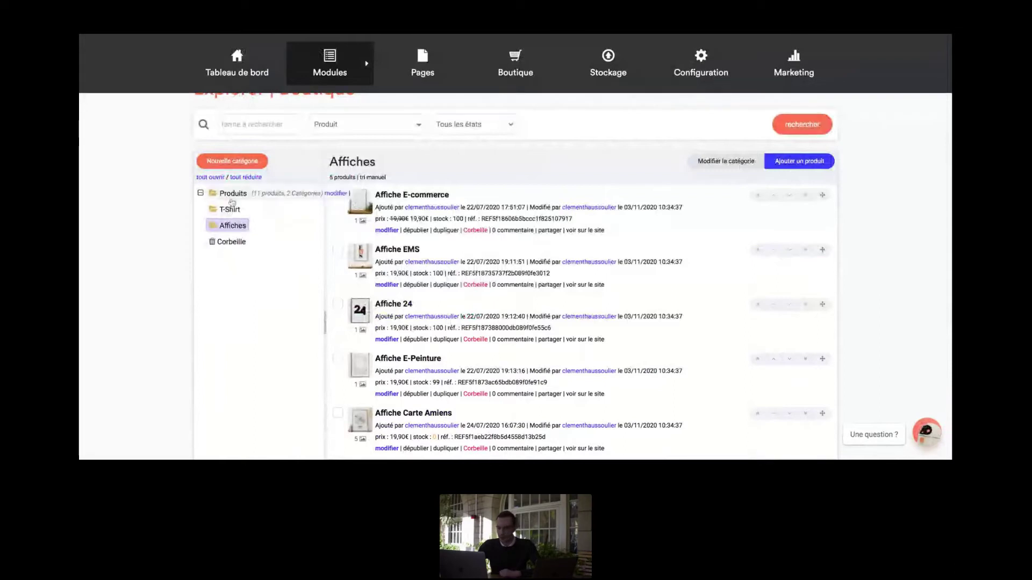
- Start a new product category named "Affiches" and check the explanation of the option to hide the category
{"action": "left_click", "coordinate": [247, 158]}
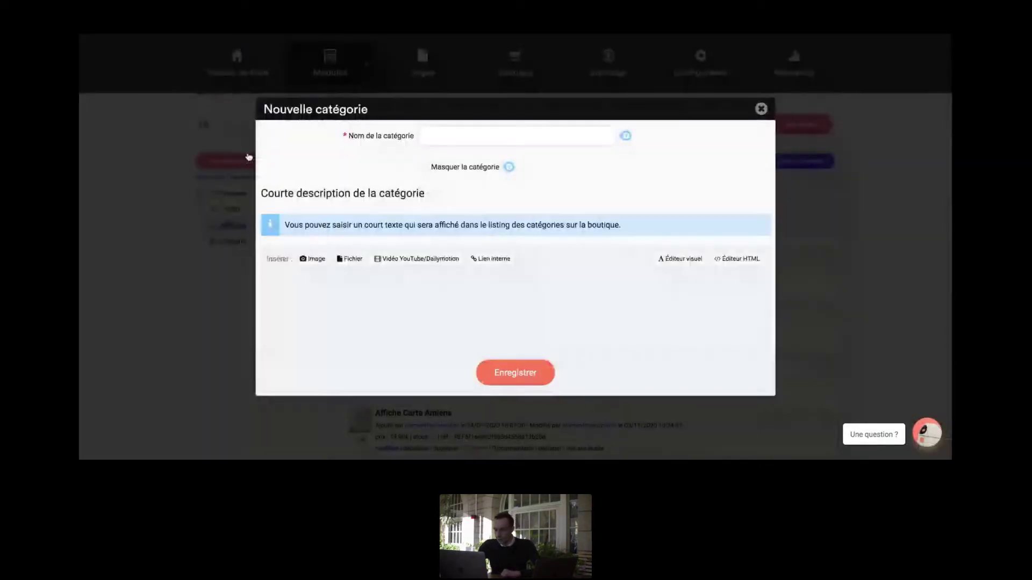
{"action": "left_click", "coordinate": [460, 139]}
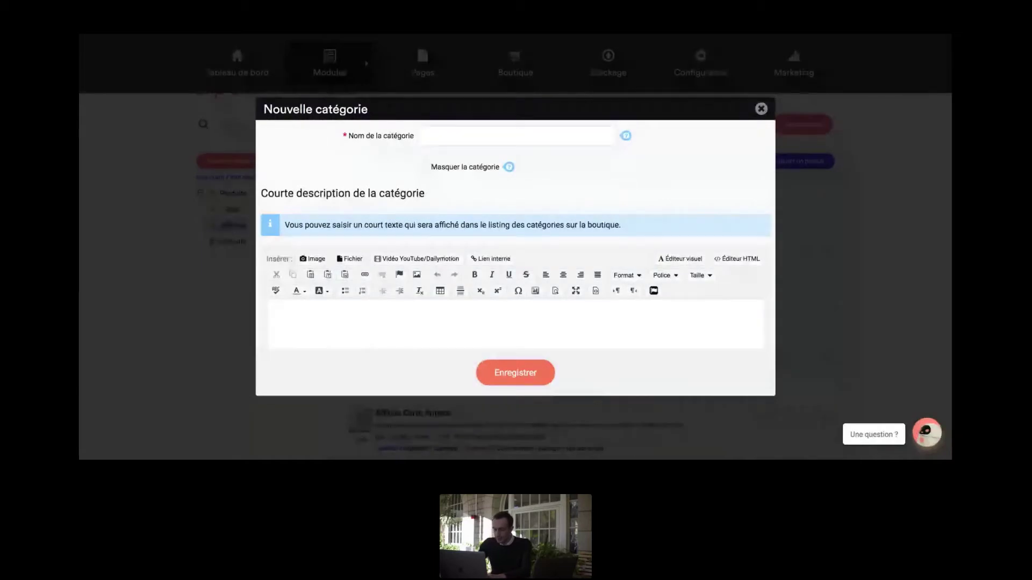
{"action": "left_click", "coordinate": [467, 139]}
{"action": "type", "text": "A"}
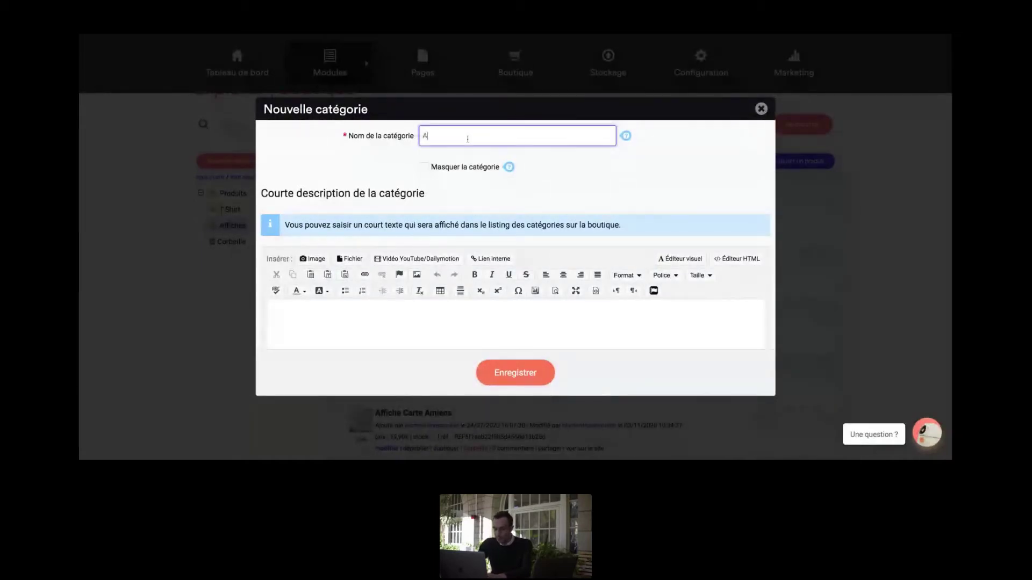
{"action": "type", "text": "ffiche"}
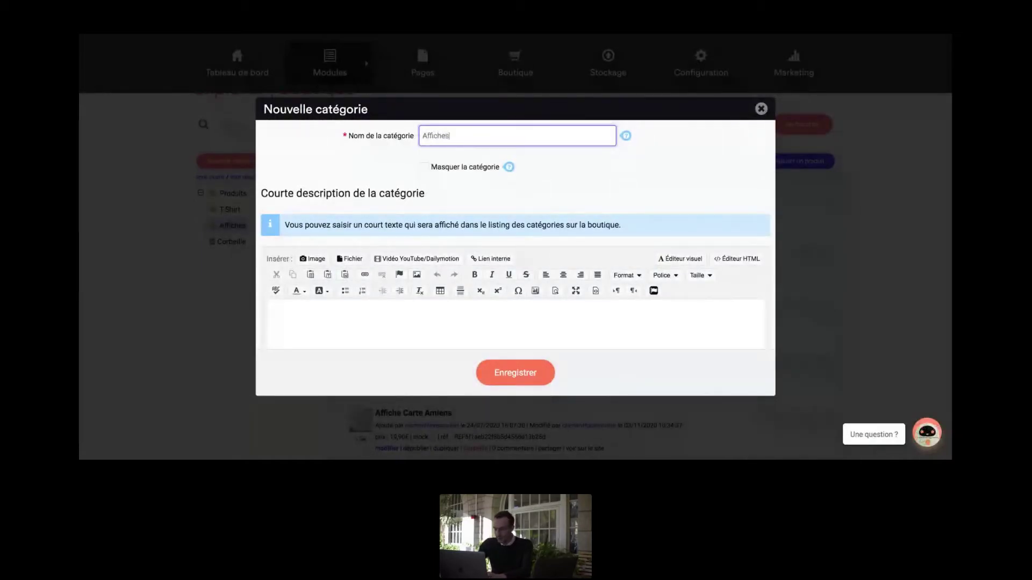
{"action": "type", "text": "s"}
{"action": "scroll", "coordinate": [438, 142], "scroll_direction": "down", "scroll_amount": 1}
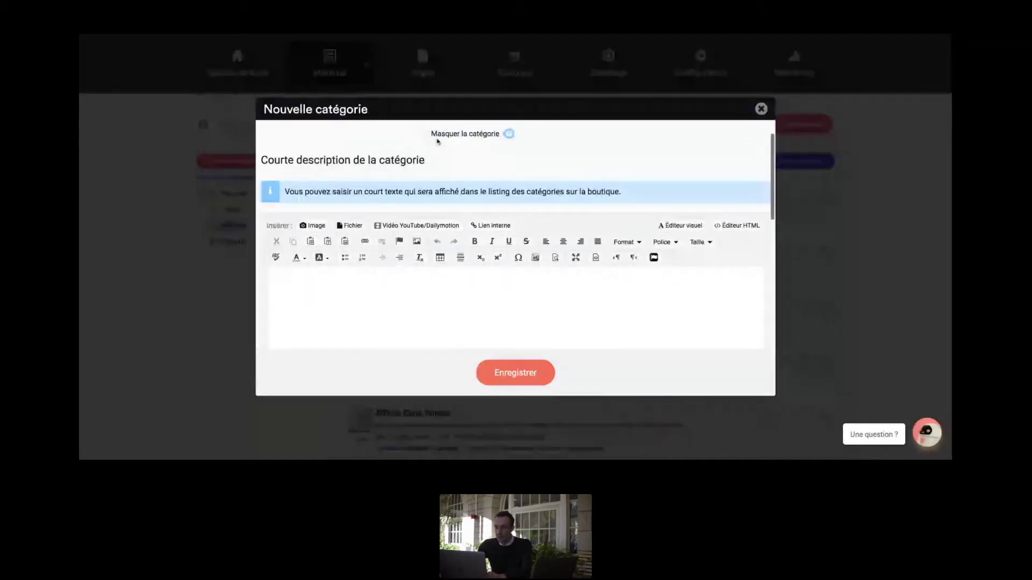
{"action": "scroll", "coordinate": [438, 142], "scroll_direction": "up", "scroll_amount": 1}
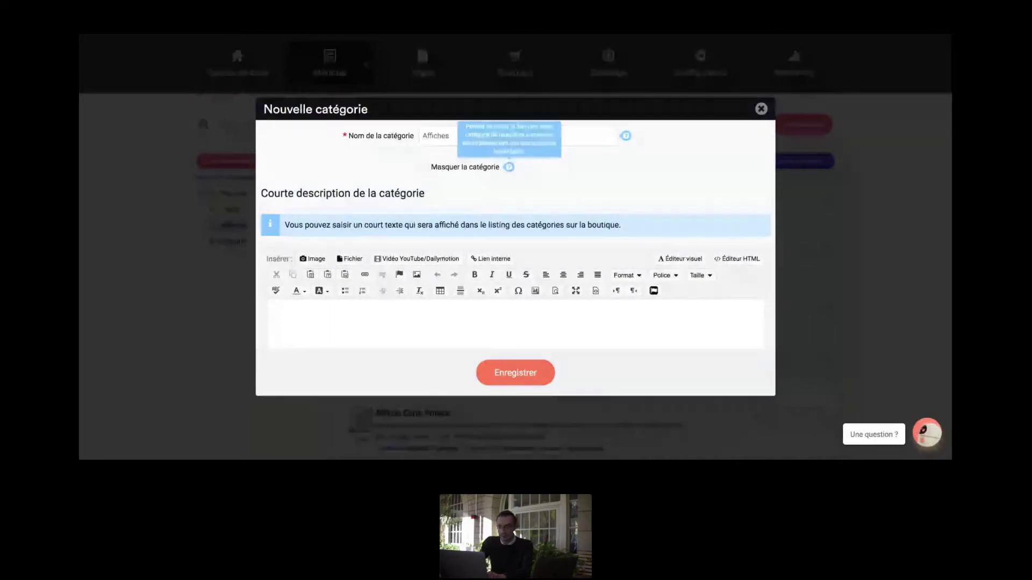
- Enter "Affiche imprimée en France" as the new category's short description
{"action": "scroll", "coordinate": [324, 264], "scroll_direction": "down", "scroll_amount": 1}
{"action": "scroll", "coordinate": [324, 264], "scroll_direction": "down", "scroll_amount": 1}
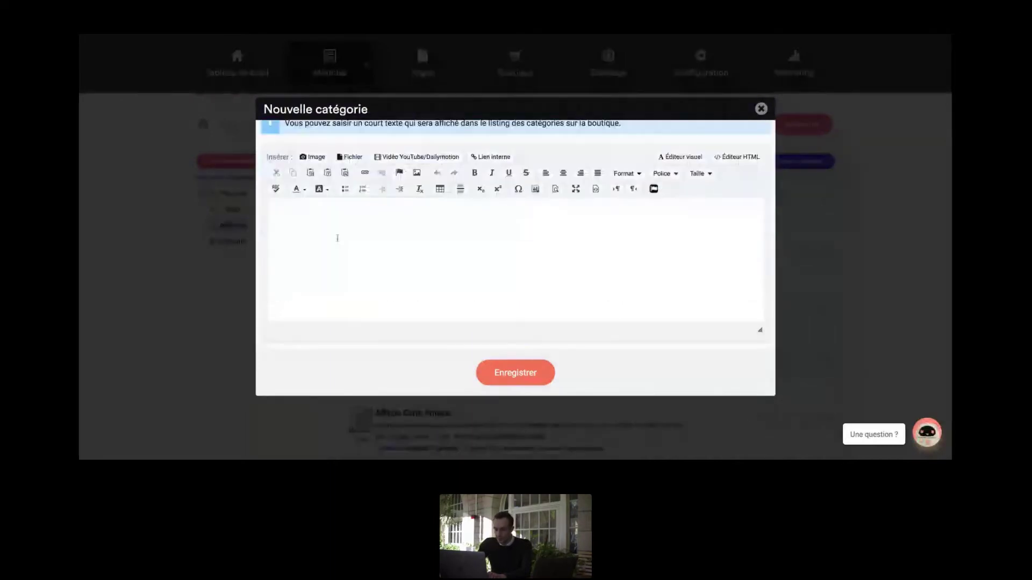
{"action": "scroll", "coordinate": [336, 235], "scroll_direction": "up", "scroll_amount": 1}
{"action": "left_click", "coordinate": [424, 333]}
{"action": "scroll", "coordinate": [449, 295], "scroll_direction": "down", "scroll_amount": 1}
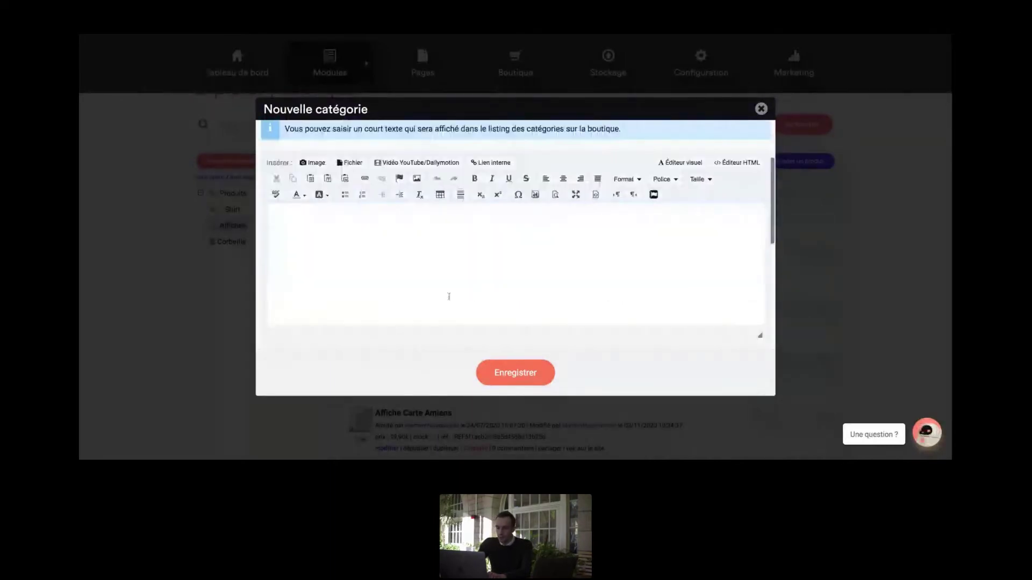
{"action": "type", "text": "Affiche"}
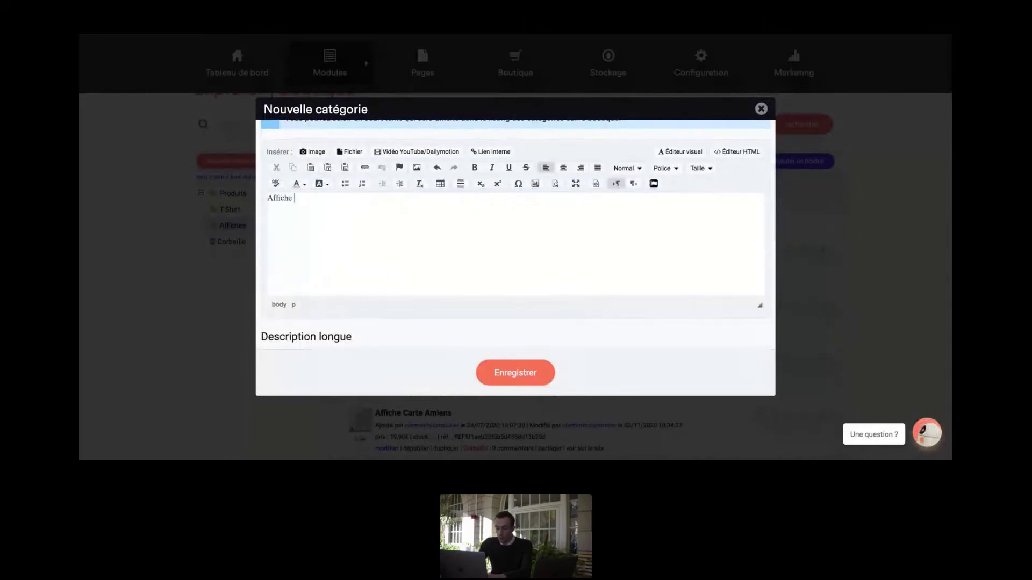
{"action": "scroll", "coordinate": [514, 229], "scroll_direction": "up", "scroll_amount": 1}
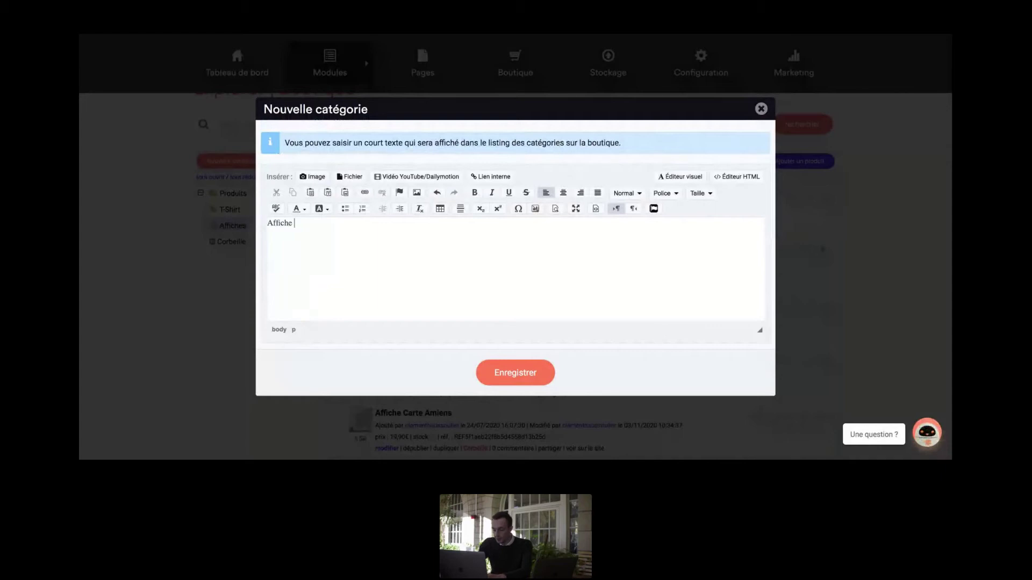
{"action": "type", "text": "impi"}
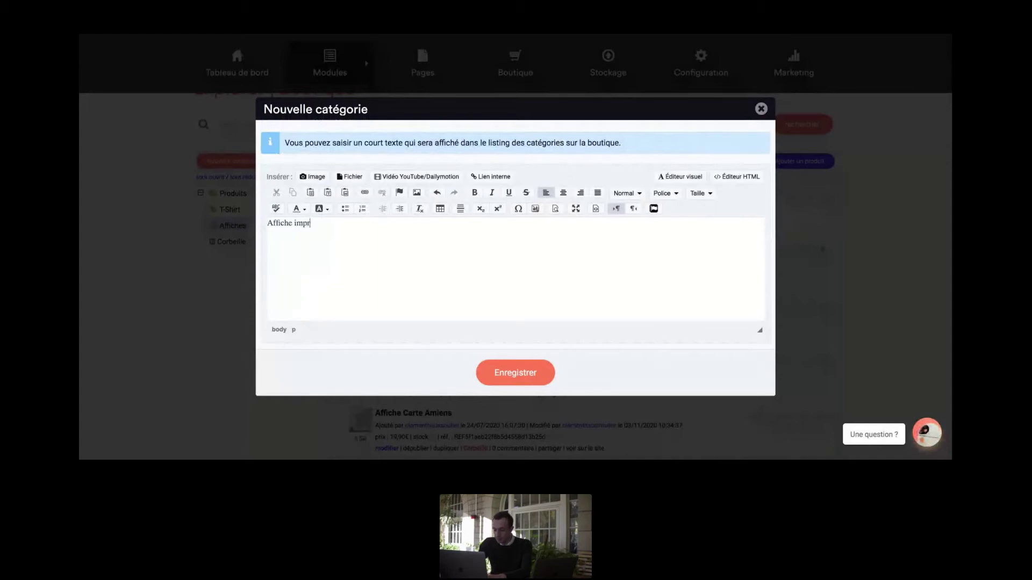
{"action": "type", "text": "o"}
{"action": "type", "text": "mée "}
{"action": "type", "text": "en France"}
- Review the long description section, leave it empty and save the new category
{"action": "scroll", "coordinate": [467, 224], "scroll_direction": "down", "scroll_amount": 3}
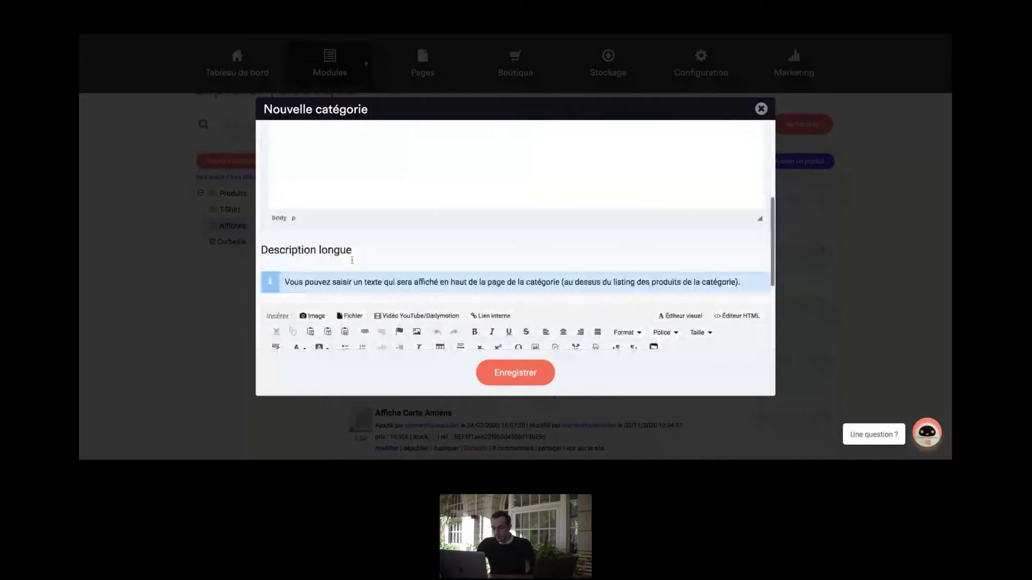
{"action": "scroll", "coordinate": [466, 224], "scroll_direction": "down", "scroll_amount": 3}
{"action": "left_click", "coordinate": [444, 265]}
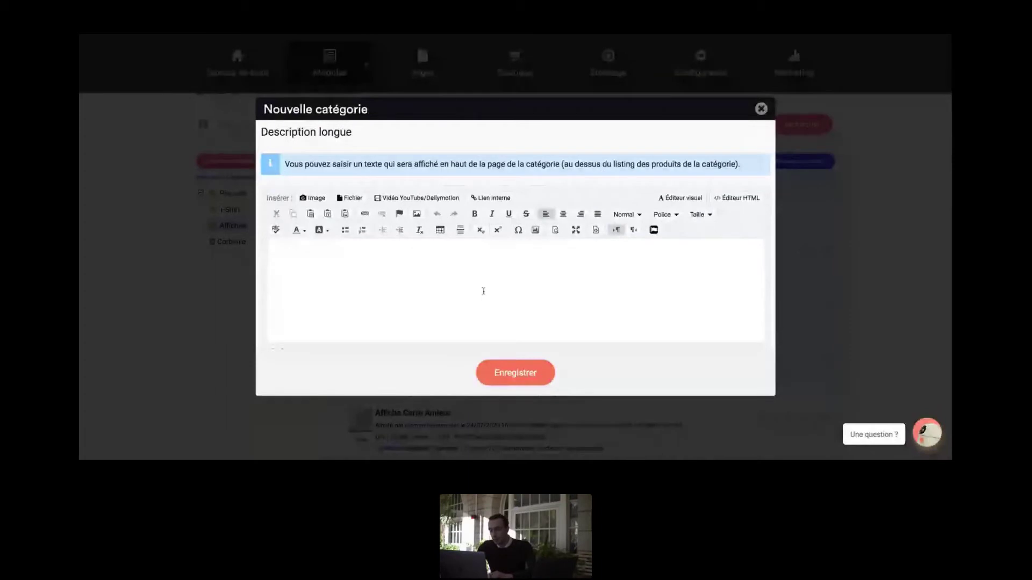
{"action": "scroll", "coordinate": [496, 258], "scroll_direction": "up", "scroll_amount": 1}
{"action": "scroll", "coordinate": [497, 258], "scroll_direction": "up", "scroll_amount": 3}
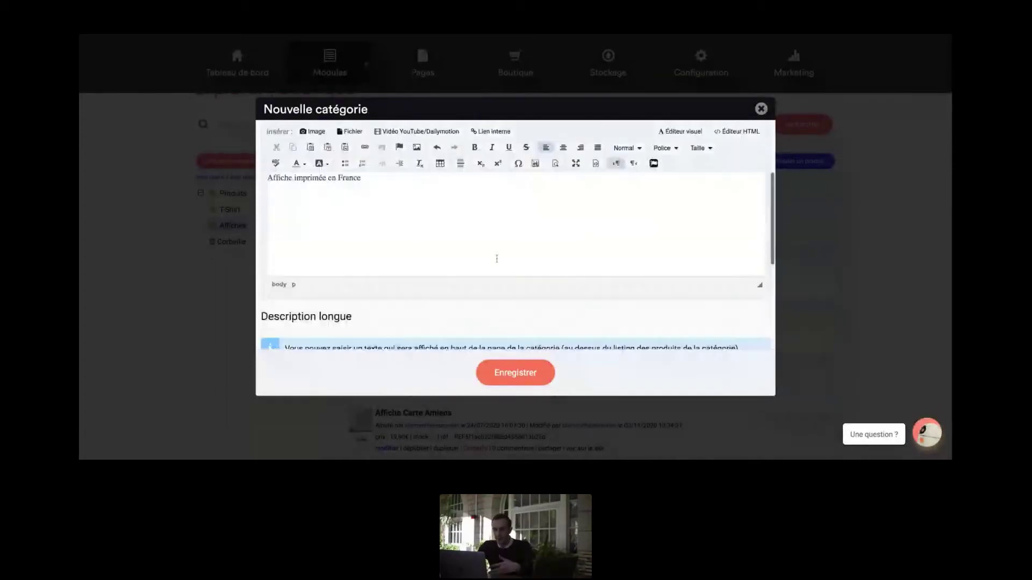
{"action": "scroll", "coordinate": [496, 258], "scroll_direction": "down", "scroll_amount": 4}
{"action": "scroll", "coordinate": [497, 259], "scroll_direction": "down", "scroll_amount": 1}
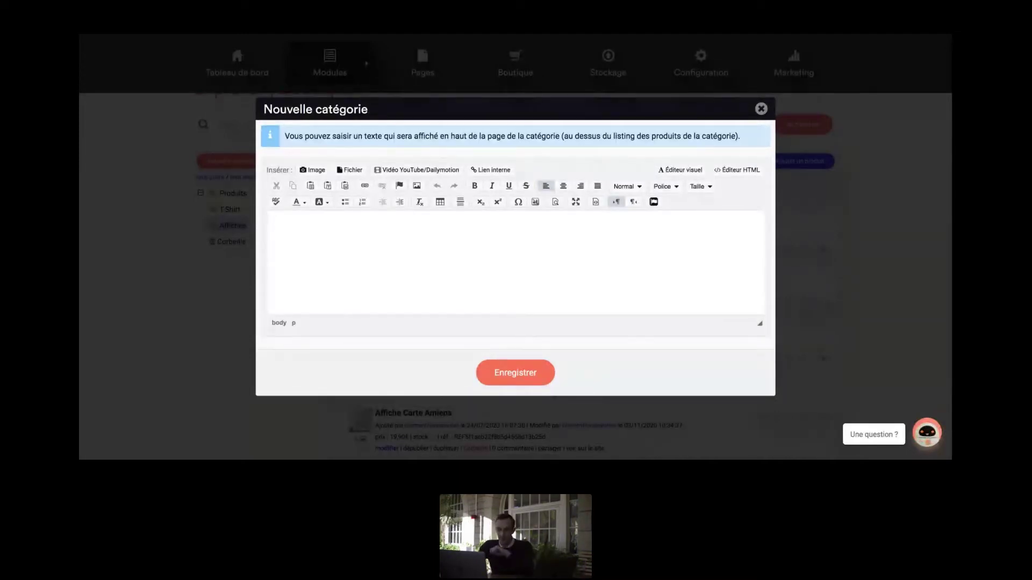
{"action": "left_click", "coordinate": [512, 375]}
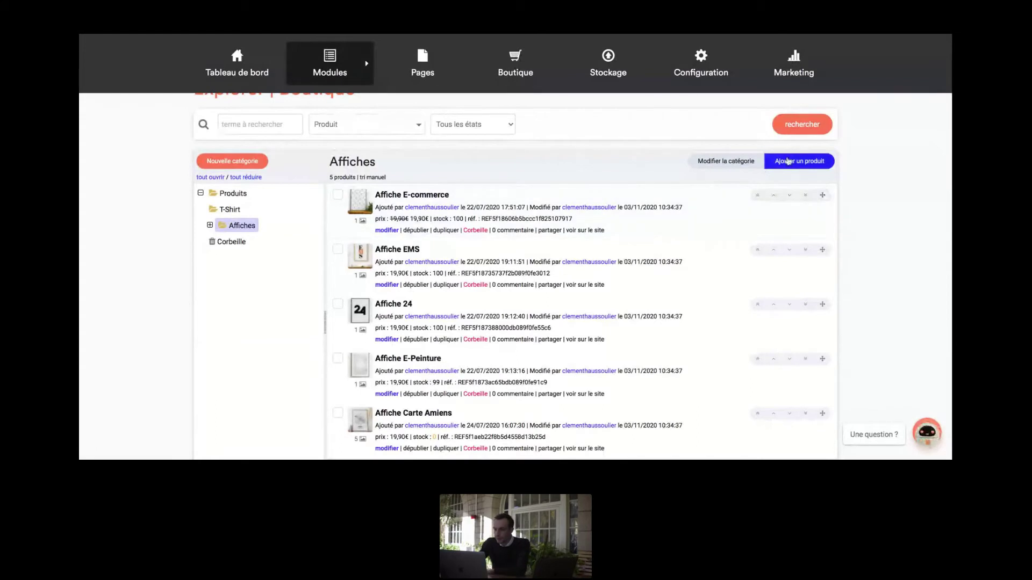
- Start a new product in the Affiches category and look over the full product form
{"action": "left_click", "coordinate": [813, 162]}
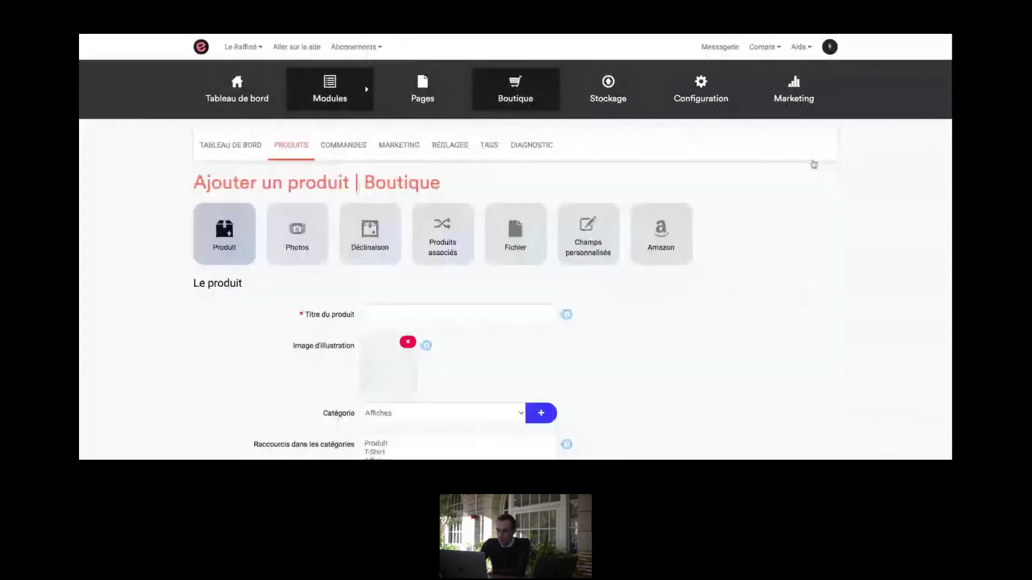
{"action": "scroll", "coordinate": [231, 317], "scroll_direction": "down", "scroll_amount": 2}
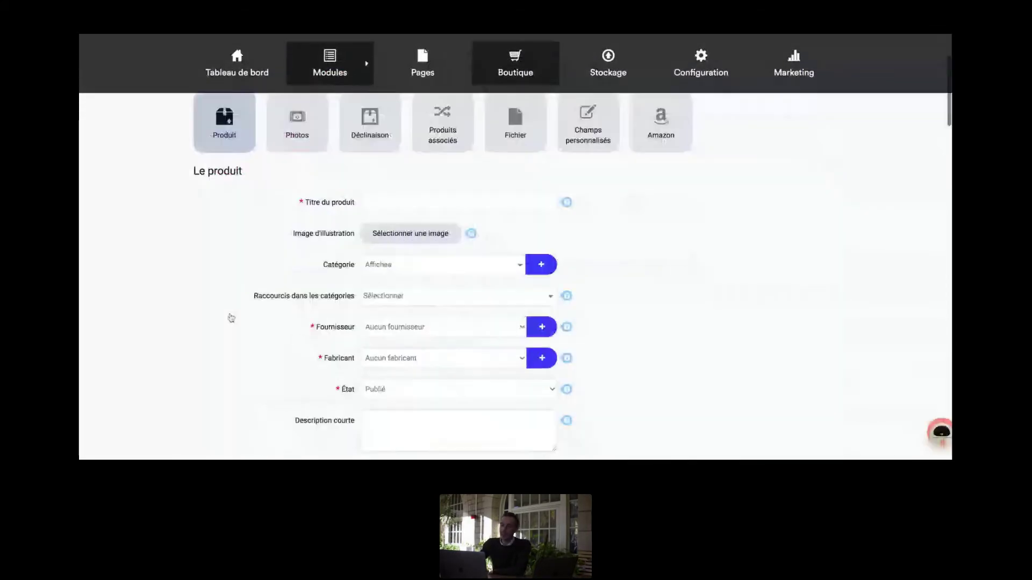
{"action": "scroll", "coordinate": [231, 318], "scroll_direction": "down", "scroll_amount": 6}
{"action": "scroll", "coordinate": [231, 318], "scroll_direction": "down", "scroll_amount": 15}
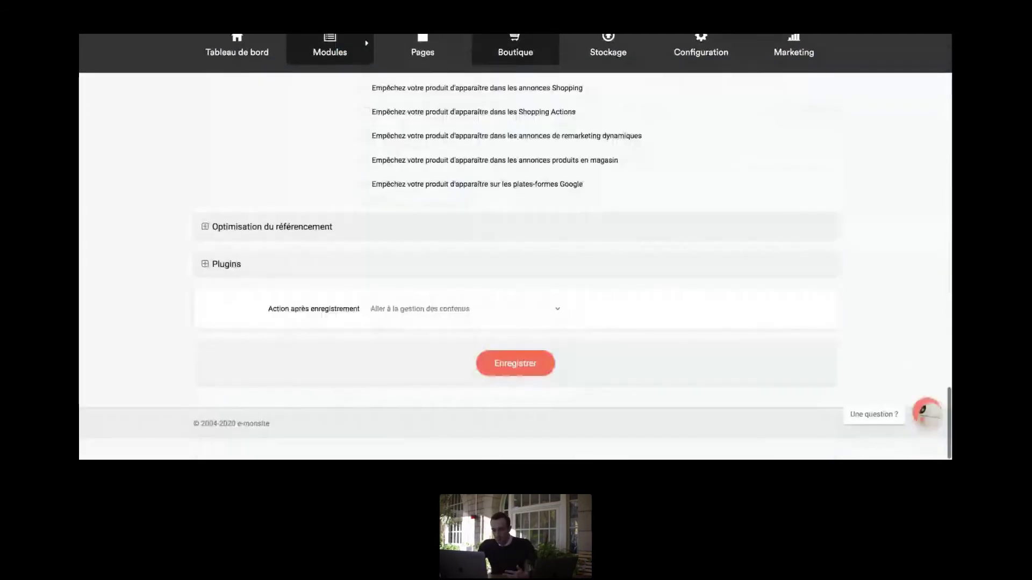
{"action": "scroll", "coordinate": [515, 248], "scroll_direction": "up", "scroll_amount": 20}
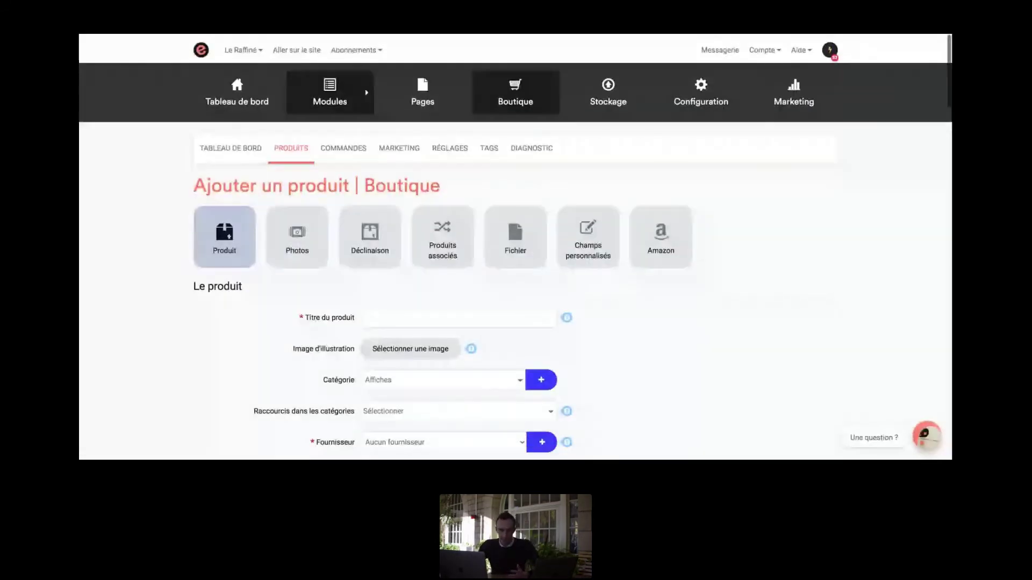
{"action": "scroll", "coordinate": [515, 247], "scroll_direction": "down", "scroll_amount": 5}
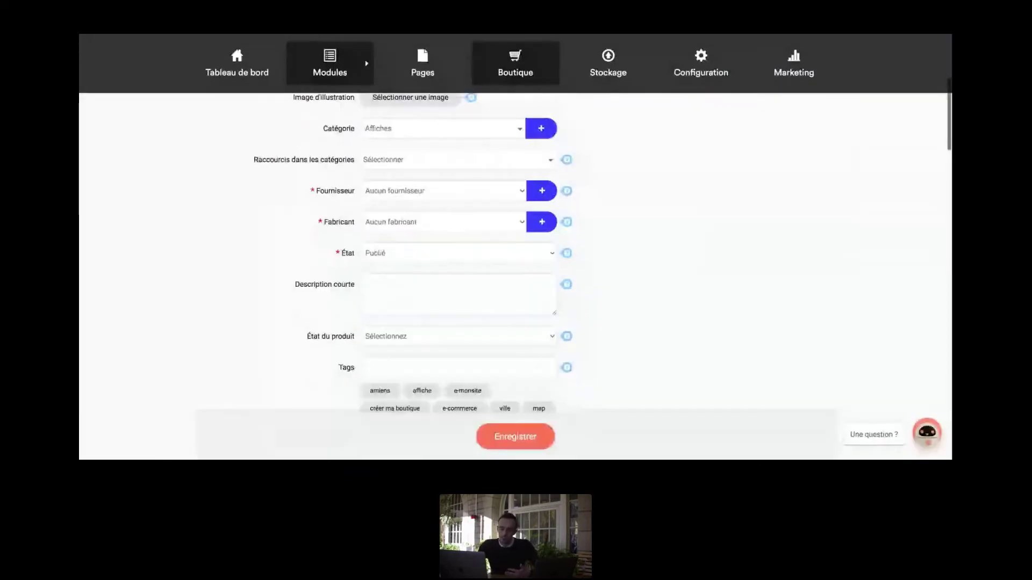
{"action": "scroll", "coordinate": [515, 275], "scroll_direction": "up", "scroll_amount": 3}
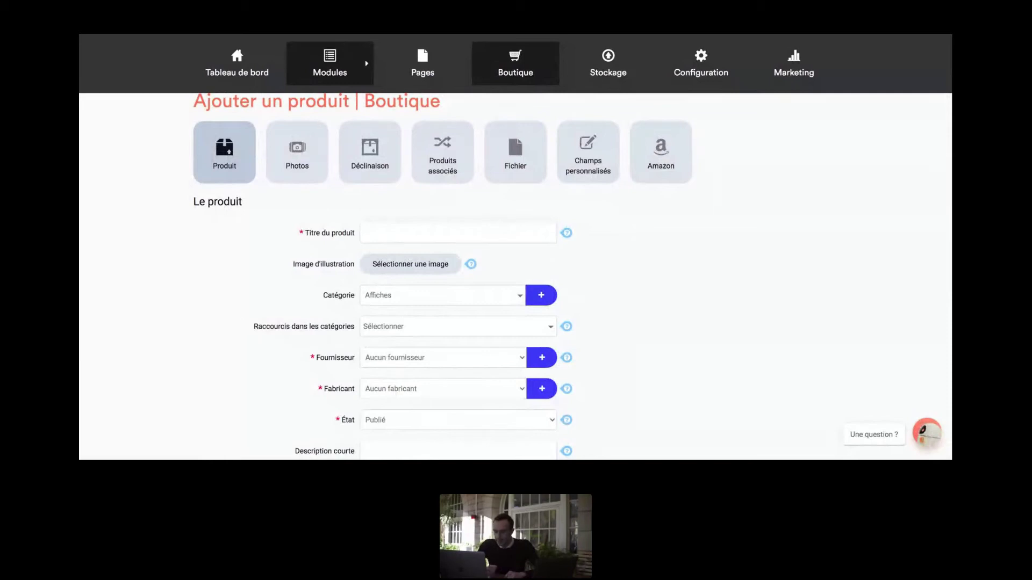
- Enter "Affiche Carte d'Amiens" as the product title
{"action": "left_click", "coordinate": [438, 237]}
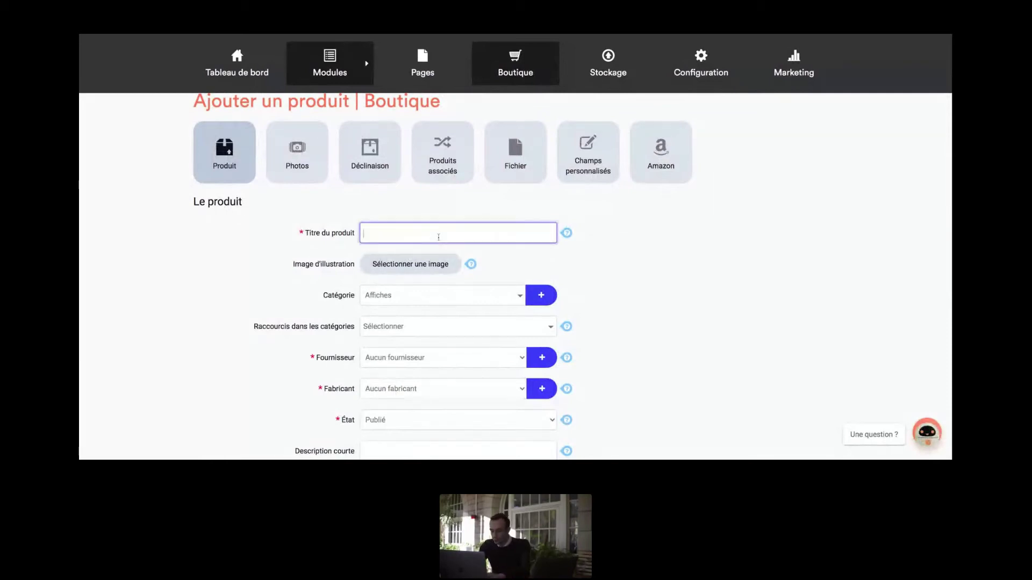
{"action": "type", "text": "Affiche A"}
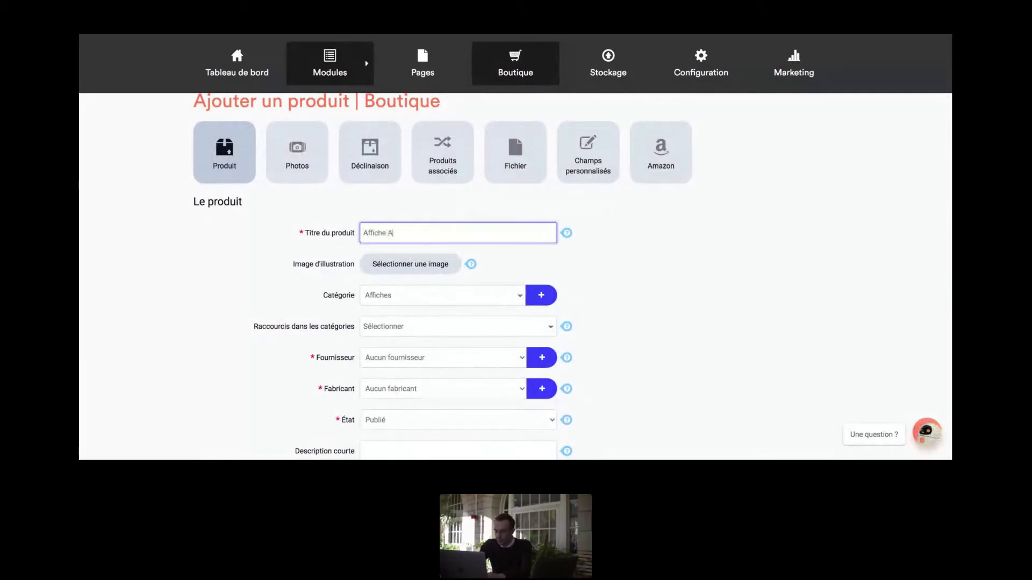
{"action": "type", "text": "miens"}
{"action": "left_click", "coordinate": [388, 233]}
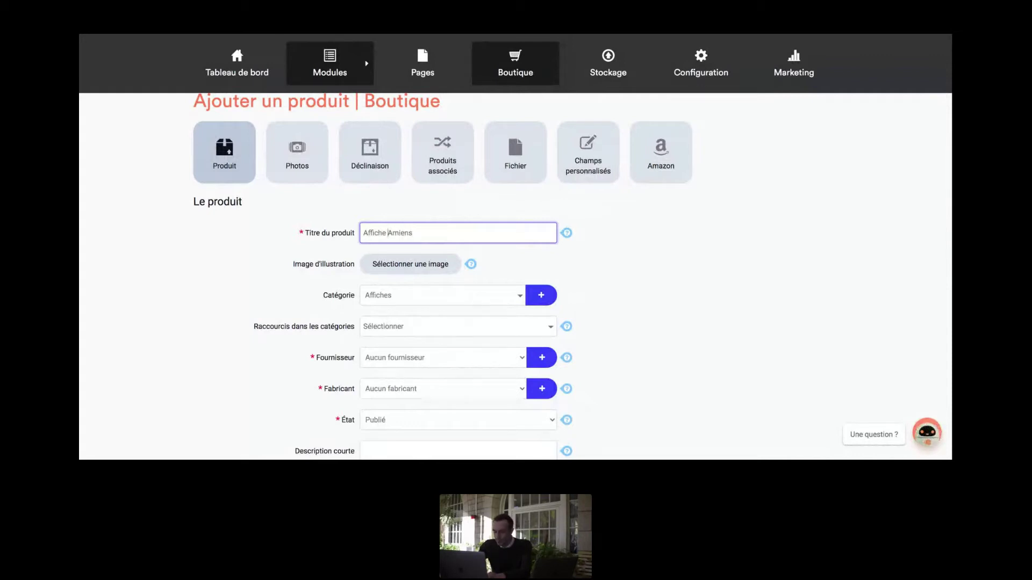
{"action": "type", "text": "Carte"}
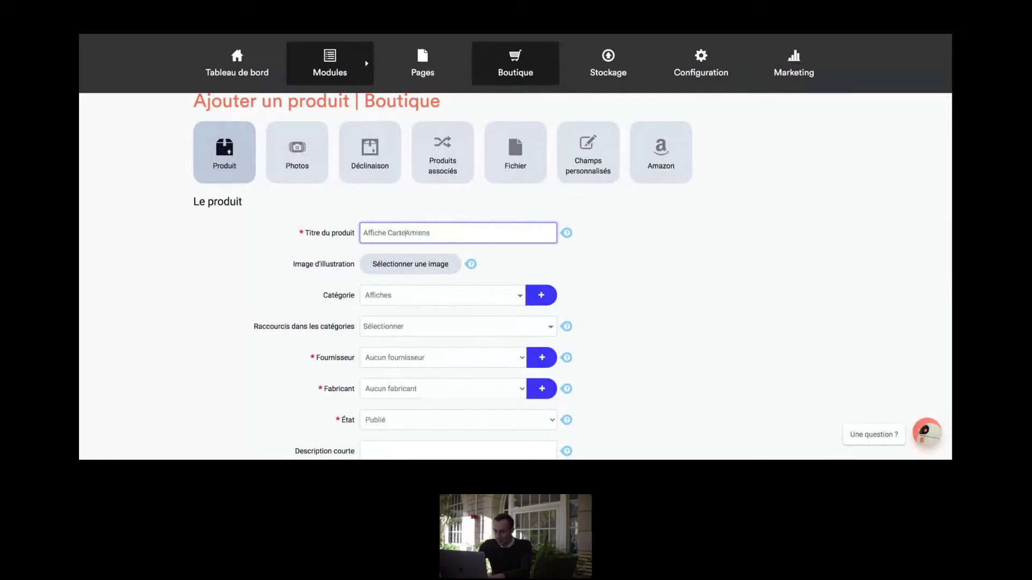
{"action": "type", "text": " d'"}
{"action": "key", "text": "End"}
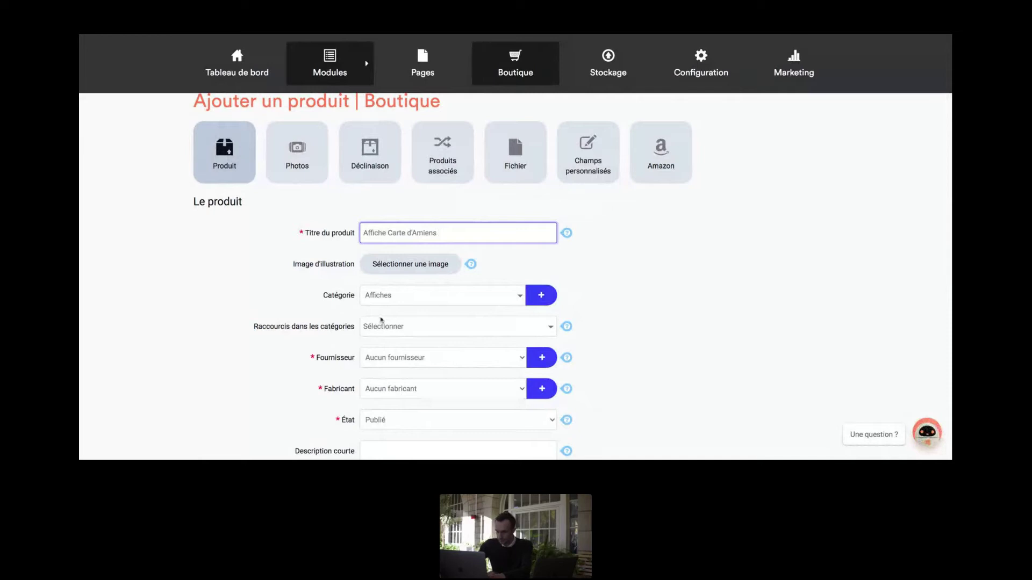
- Choose the stored picture "Prod5 1" from the image library as the product's illustration image
{"action": "left_click", "coordinate": [405, 268]}
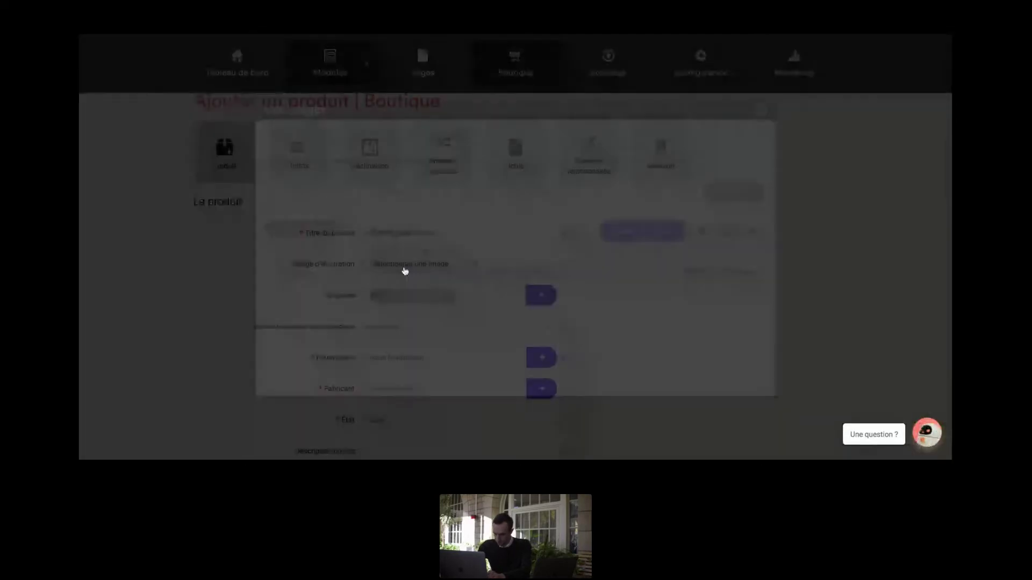
{"action": "scroll", "coordinate": [494, 331], "scroll_direction": "down", "scroll_amount": 1}
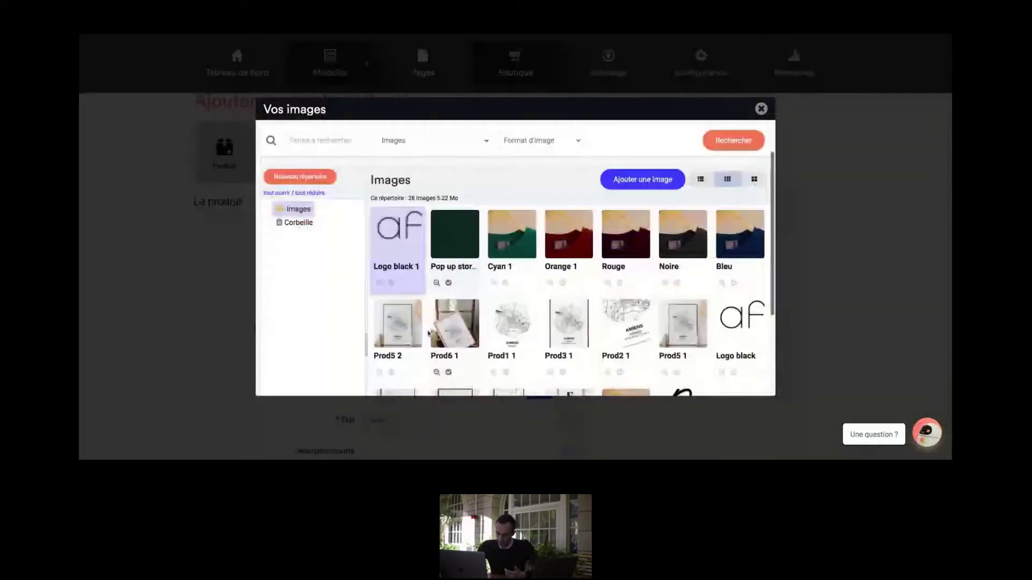
{"action": "scroll", "coordinate": [494, 332], "scroll_direction": "down", "scroll_amount": 1}
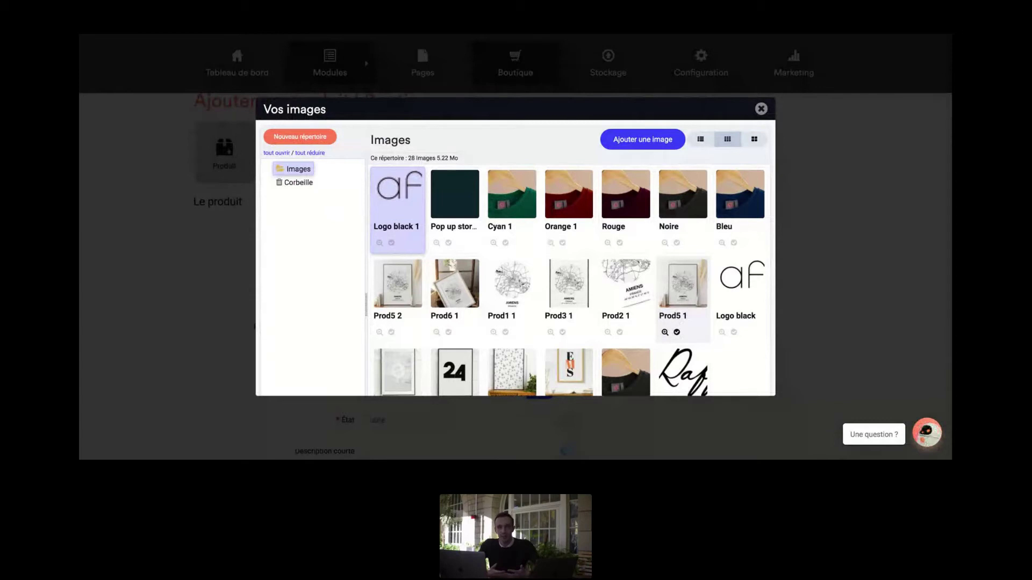
{"action": "left_click", "coordinate": [676, 332]}
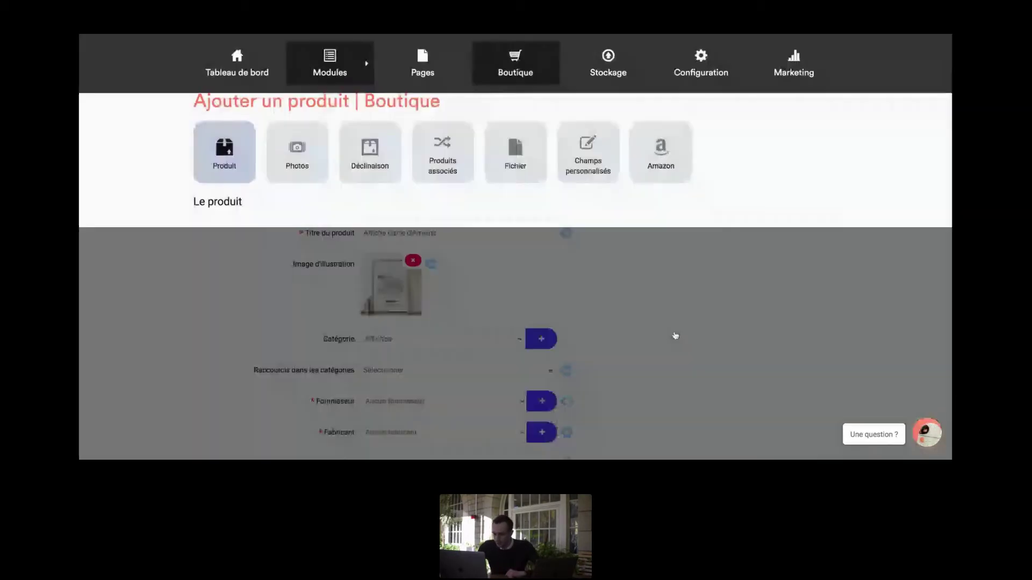
- Keep Affiches as the product's category and select Affiches as its category shortcut
{"action": "scroll", "coordinate": [491, 296], "scroll_direction": "down", "scroll_amount": 2}
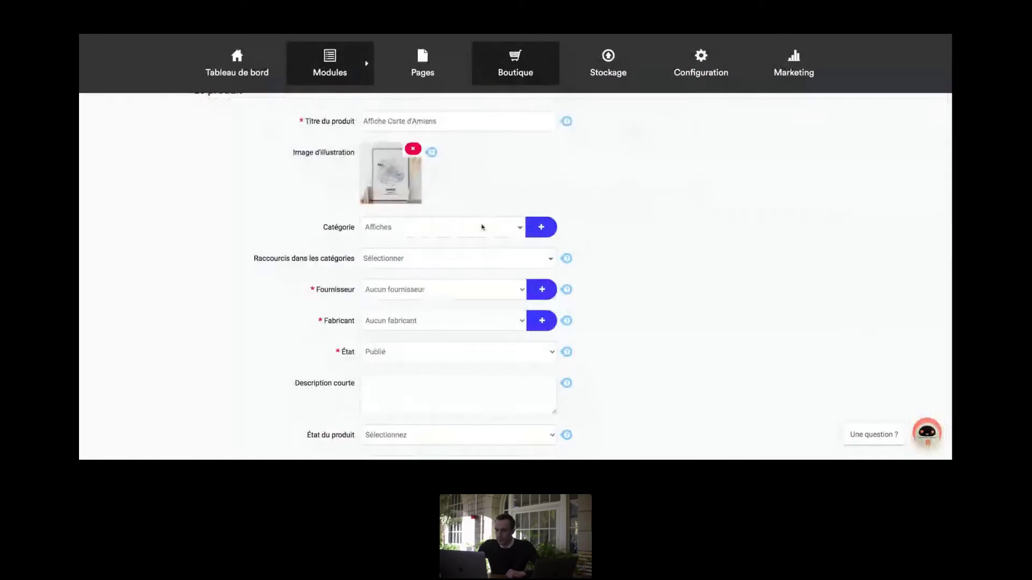
{"action": "left_click", "coordinate": [482, 227]}
{"action": "scroll", "coordinate": [403, 273], "scroll_direction": "down", "scroll_amount": 1}
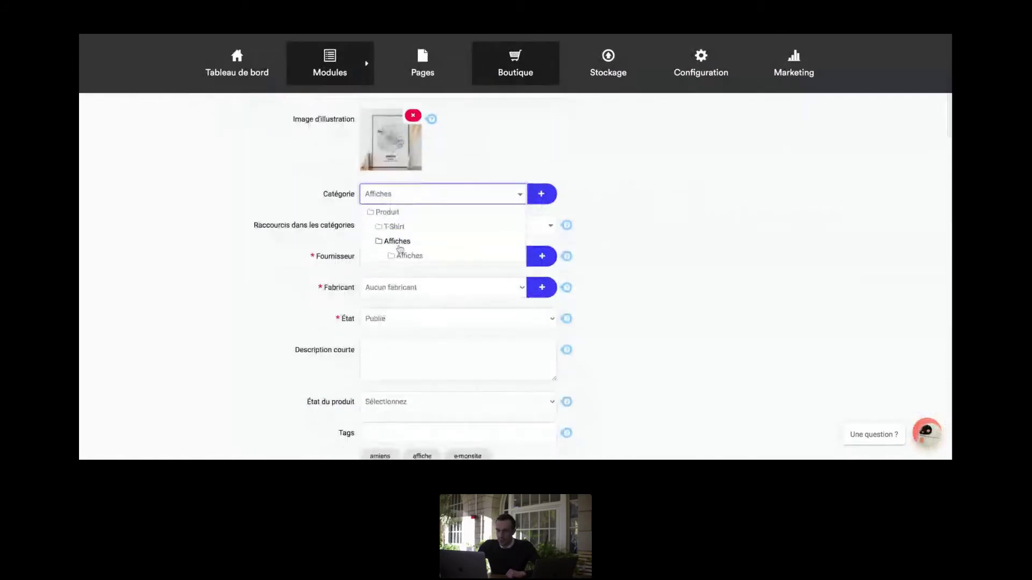
{"action": "left_click", "coordinate": [400, 248]}
{"action": "scroll", "coordinate": [245, 274], "scroll_direction": "down", "scroll_amount": 1}
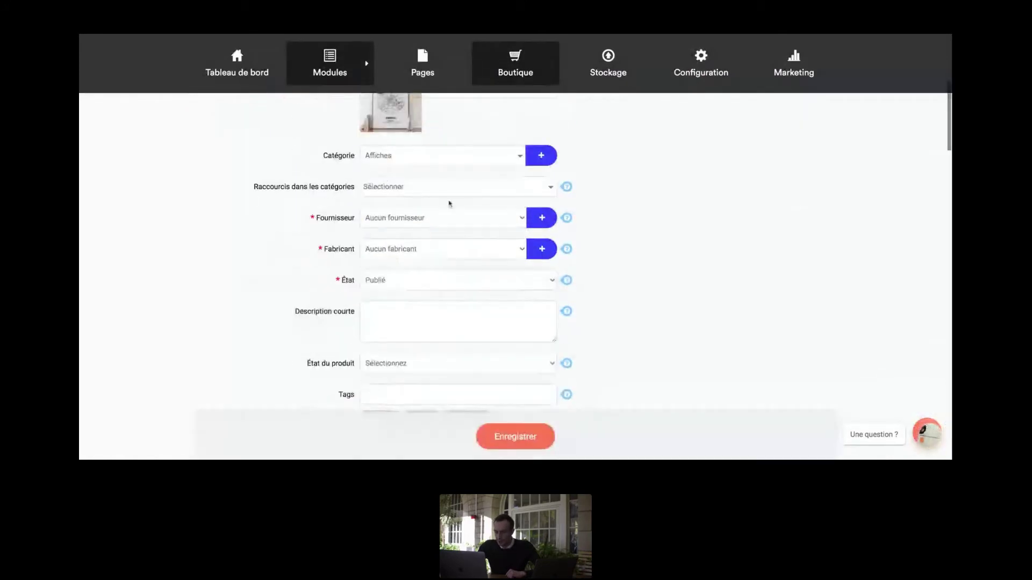
{"action": "left_click", "coordinate": [459, 185]}
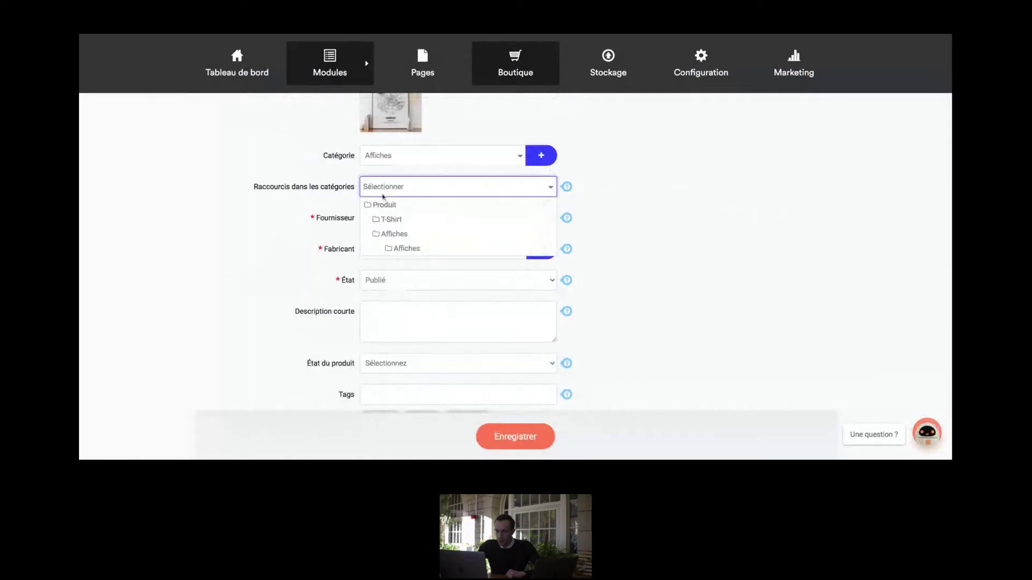
{"action": "left_click", "coordinate": [545, 234]}
{"action": "left_click", "coordinate": [262, 236]}
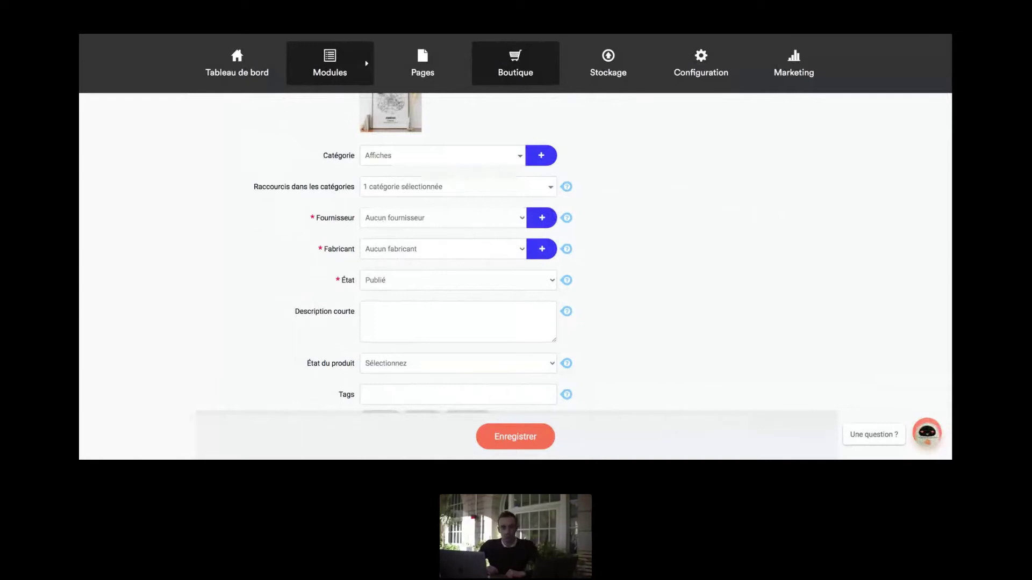
- Set both the product's supplier and its manufacturer to "Le Raffiné"
{"action": "scroll", "coordinate": [430, 215], "scroll_direction": "down", "scroll_amount": 1}
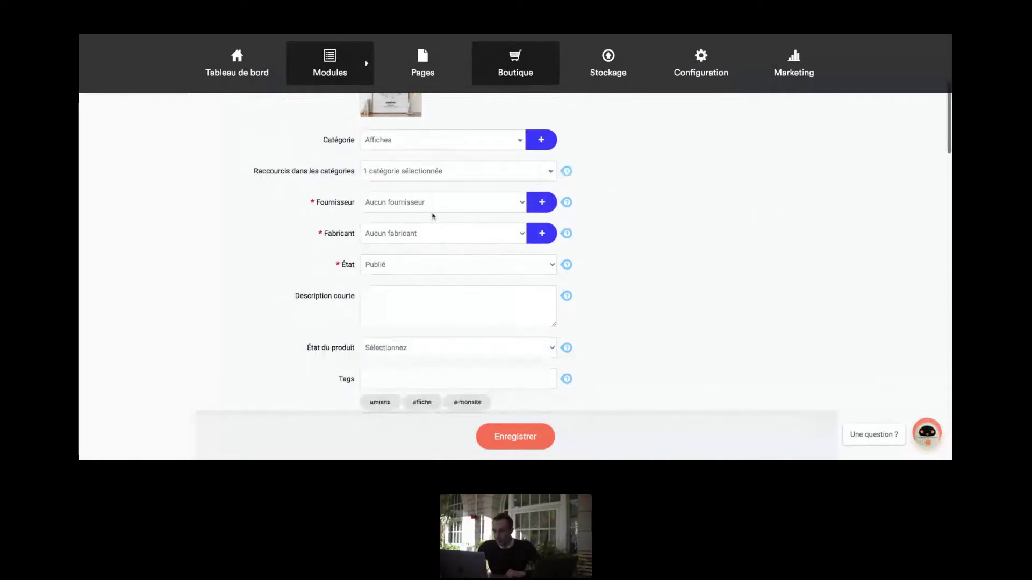
{"action": "left_click", "coordinate": [406, 209]}
{"action": "left_click", "coordinate": [407, 214]}
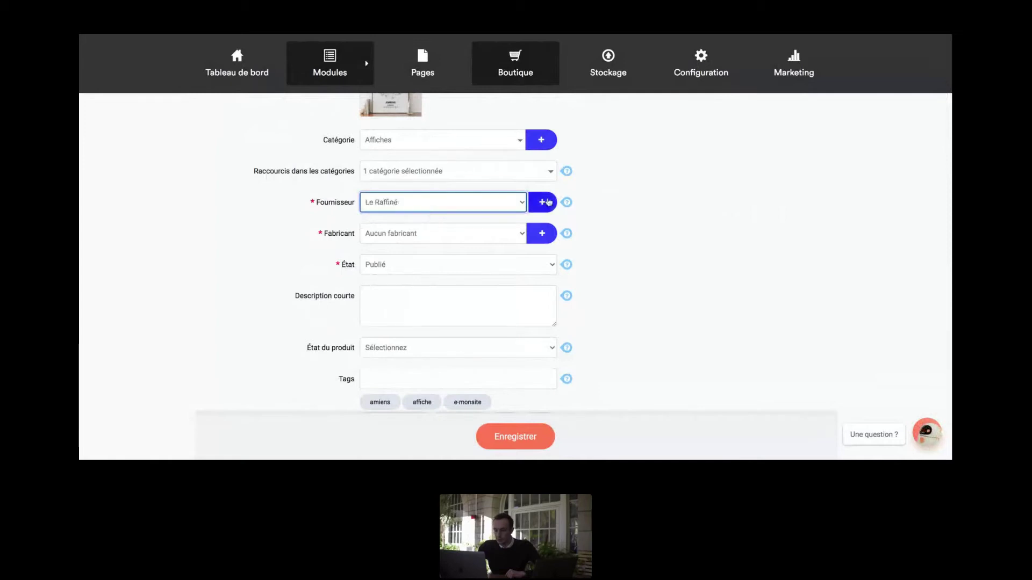
{"action": "left_click", "coordinate": [403, 235]}
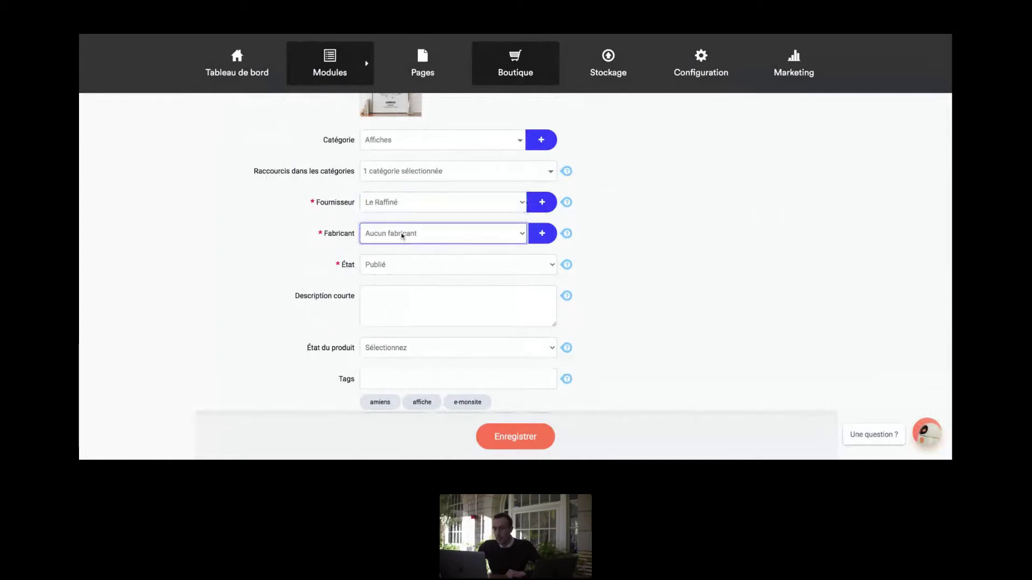
{"action": "left_click", "coordinate": [403, 239]}
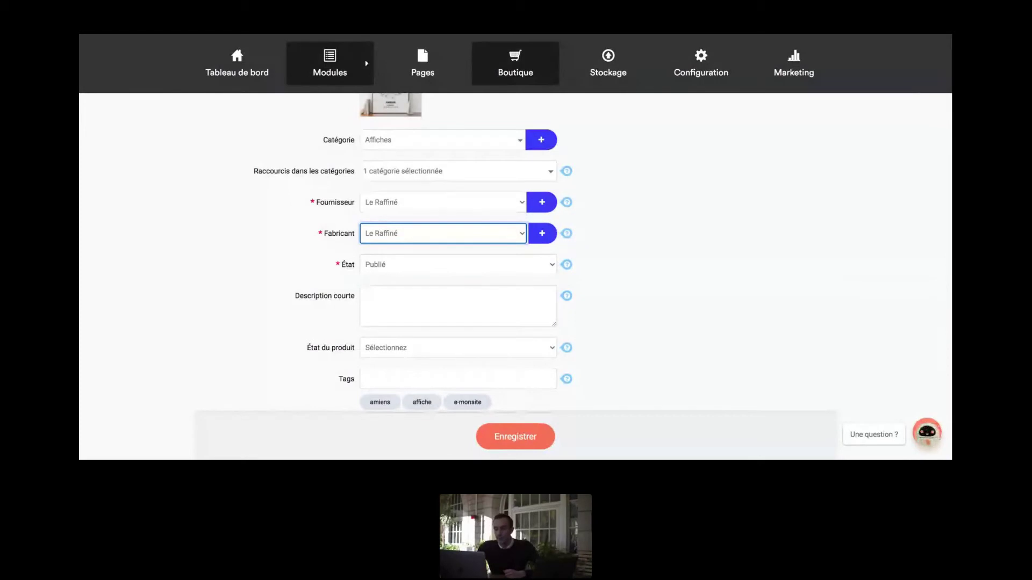
- Show the field for creating a supplier, leave it empty, and check the manufacturer and publication state choices, keeping Le Raffiné and Publié
{"action": "left_click", "coordinate": [541, 208]}
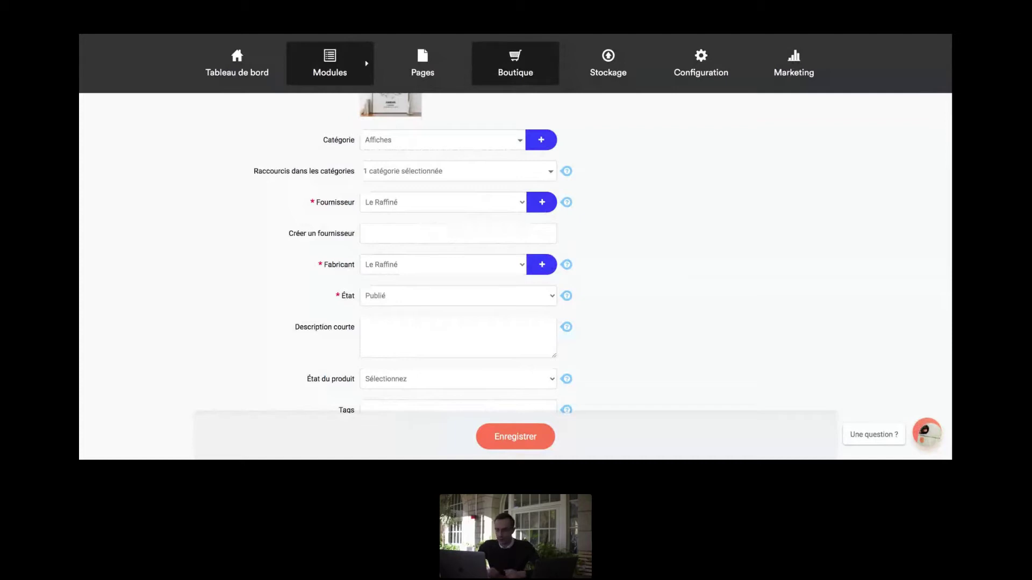
{"action": "left_click", "coordinate": [467, 234]}
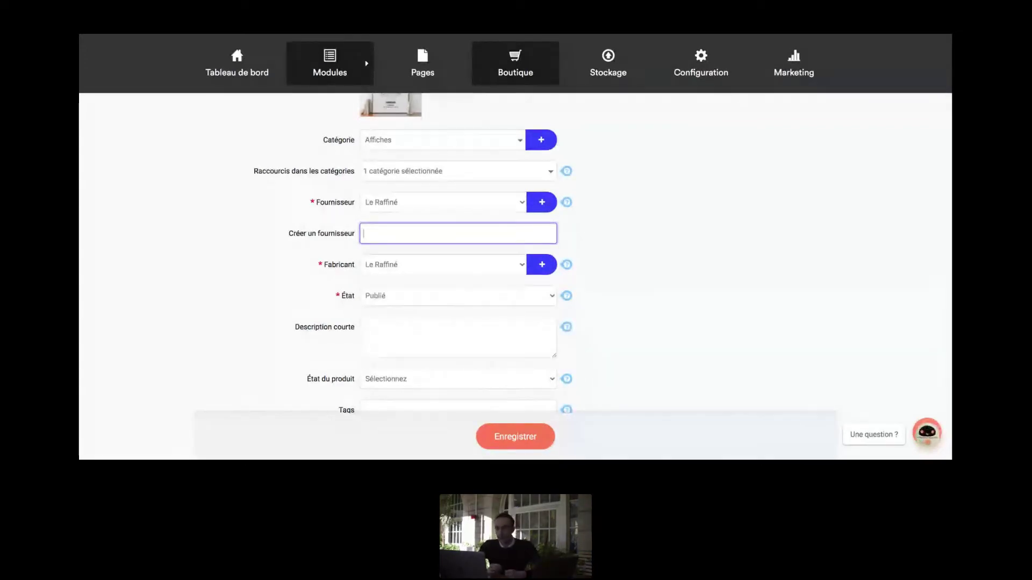
{"action": "left_click", "coordinate": [436, 260]}
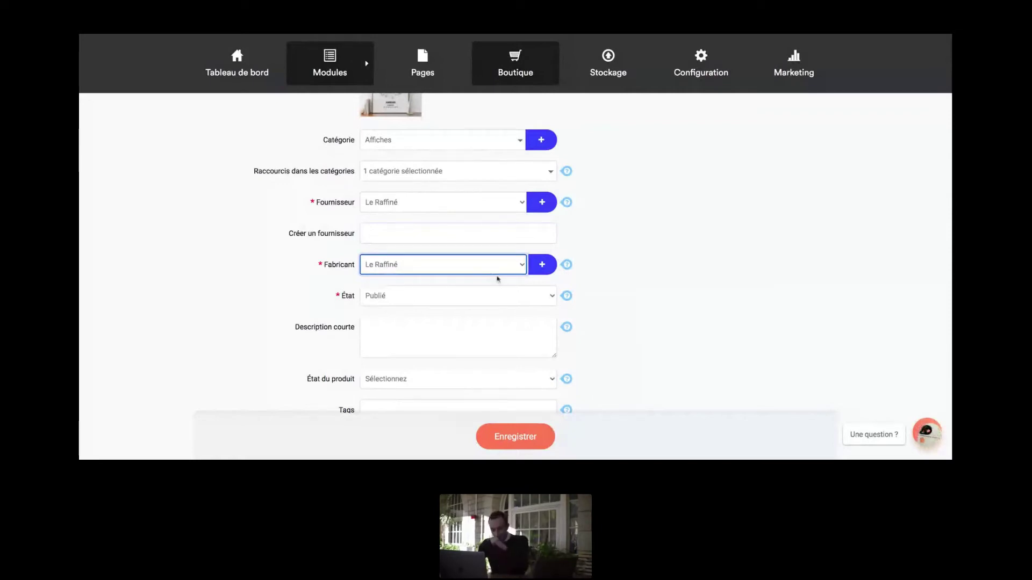
{"action": "scroll", "coordinate": [403, 296], "scroll_direction": "down", "scroll_amount": 1}
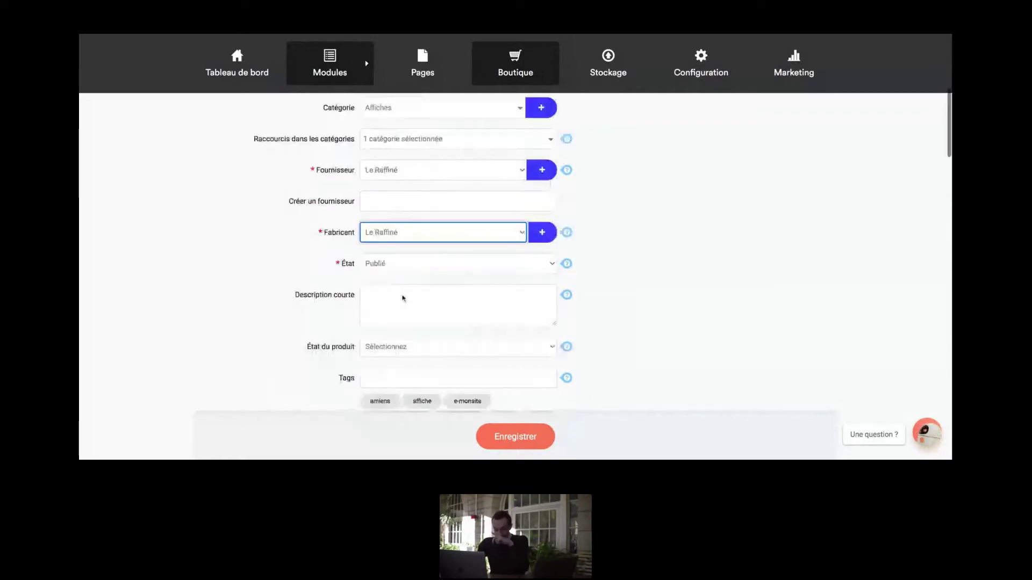
{"action": "left_click", "coordinate": [396, 244]}
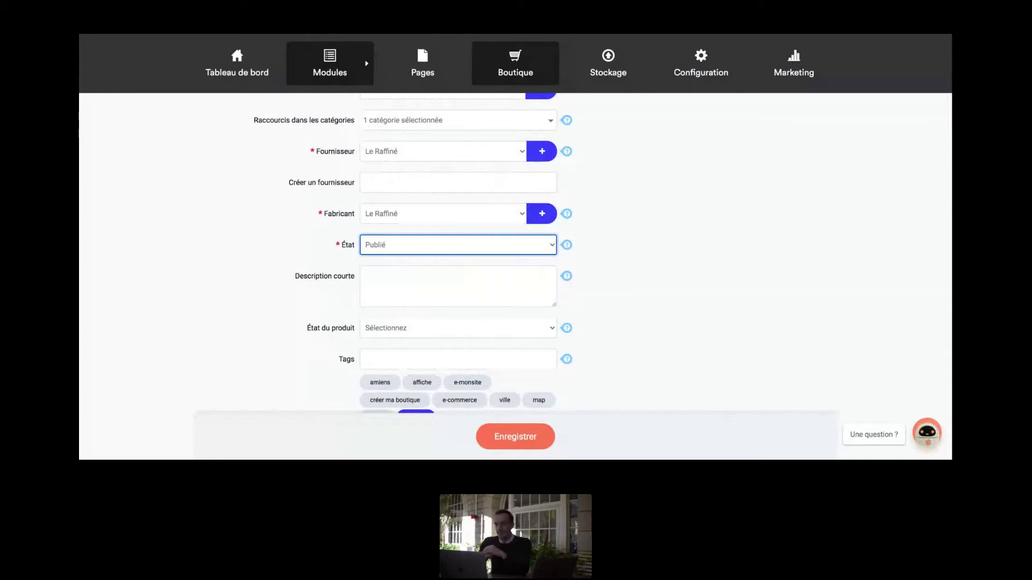
- Enter the product's short description "Cette affiche est une carte de la ville d'Amiens."
{"action": "left_click", "coordinate": [400, 273]}
{"action": "scroll", "coordinate": [401, 273], "scroll_direction": "down", "scroll_amount": 2}
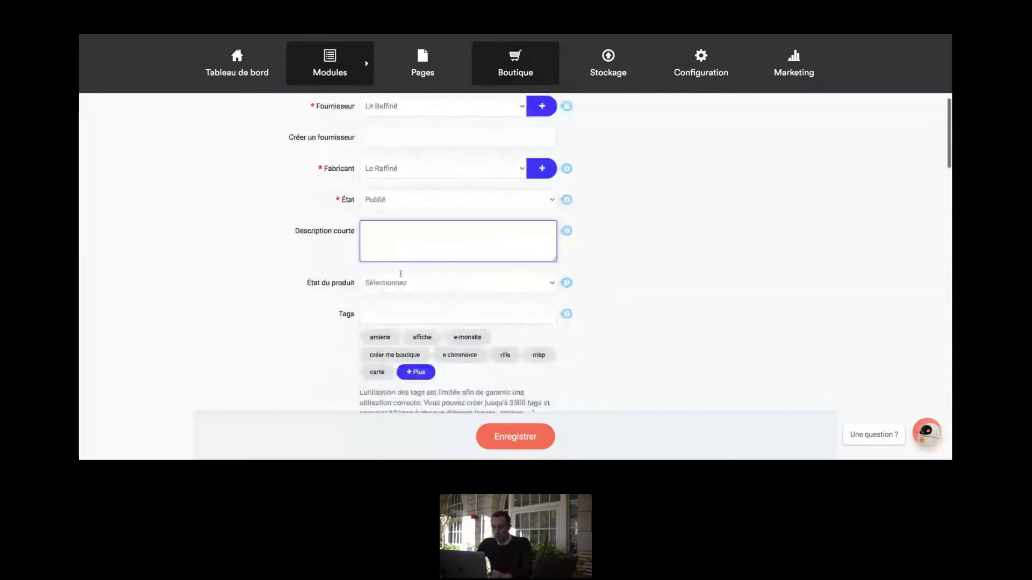
{"action": "scroll", "coordinate": [401, 274], "scroll_direction": "down", "scroll_amount": 2}
{"action": "scroll", "coordinate": [438, 210], "scroll_direction": "up", "scroll_amount": 2}
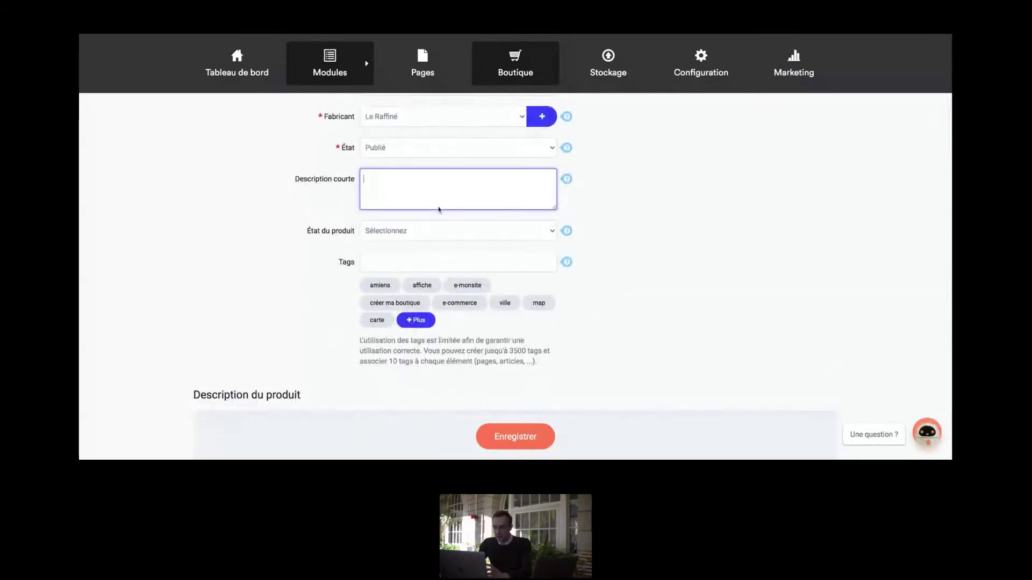
{"action": "type", "text": "A"}
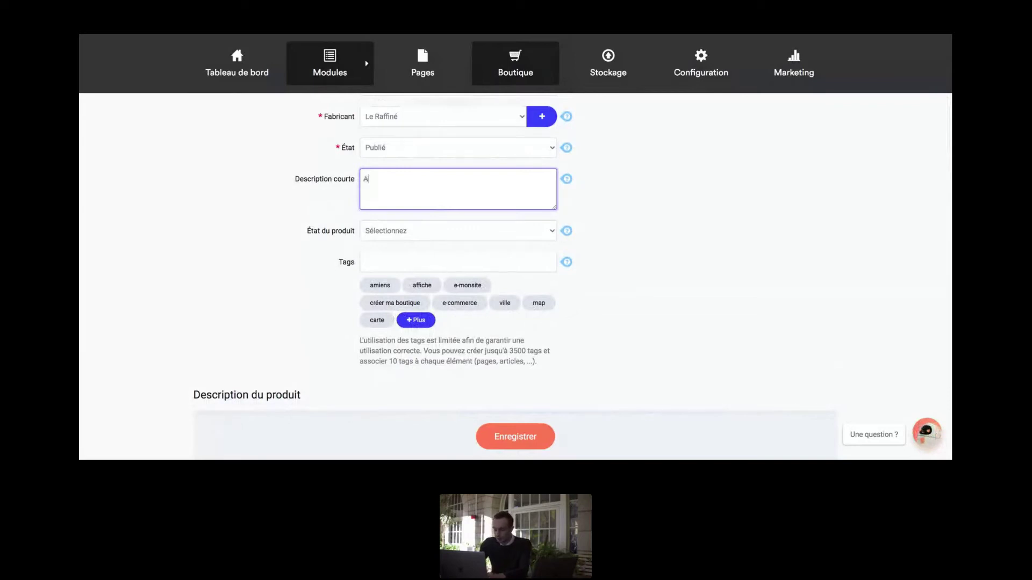
{"action": "type", "text": "ff"}
{"action": "key", "text": "BackSpace"}
{"action": "key", "text": "BackSpace"}
{"action": "type", "text": "Ce"}
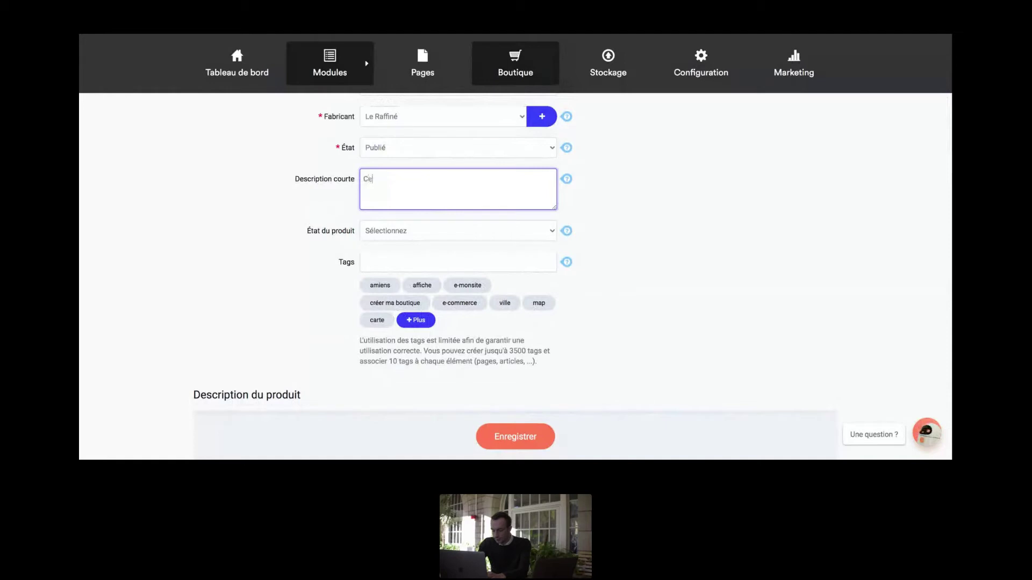
{"action": "type", "text": "tte affic"}
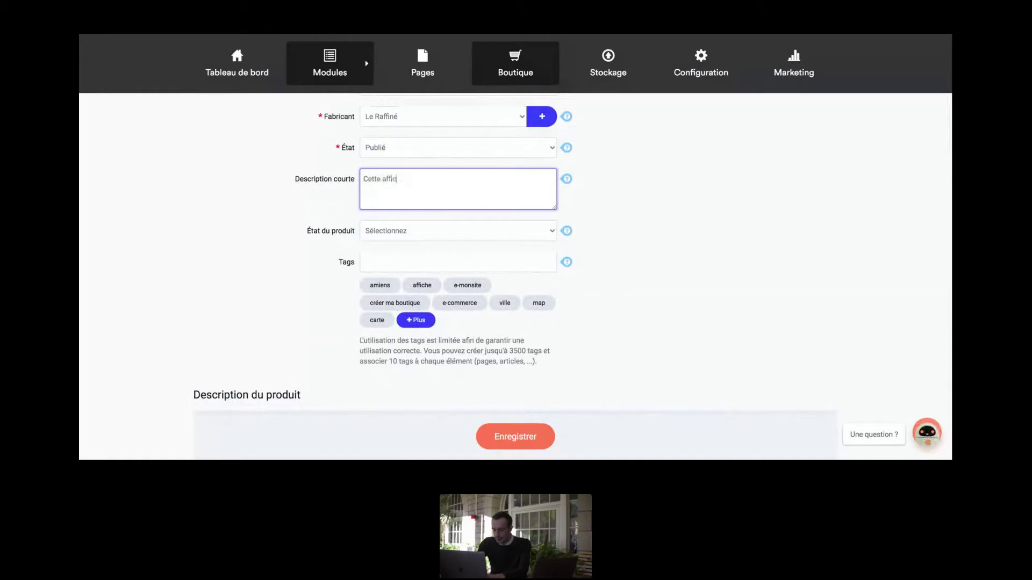
{"action": "type", "text": "he est une carte d"}
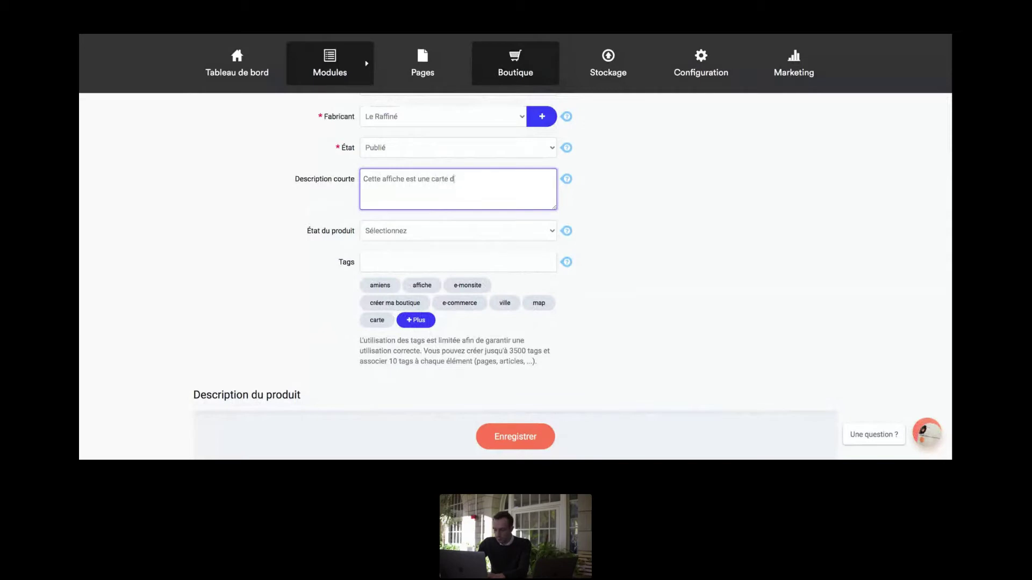
{"action": "type", "text": "'e"}
{"action": "type", "text": "la v"}
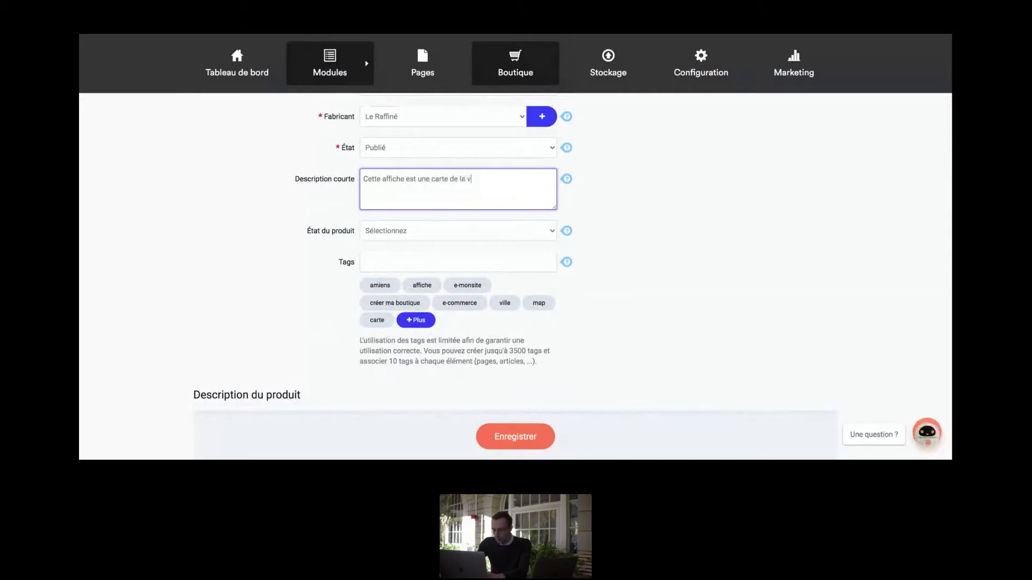
{"action": "type", "text": "ille d'Amiens,"}
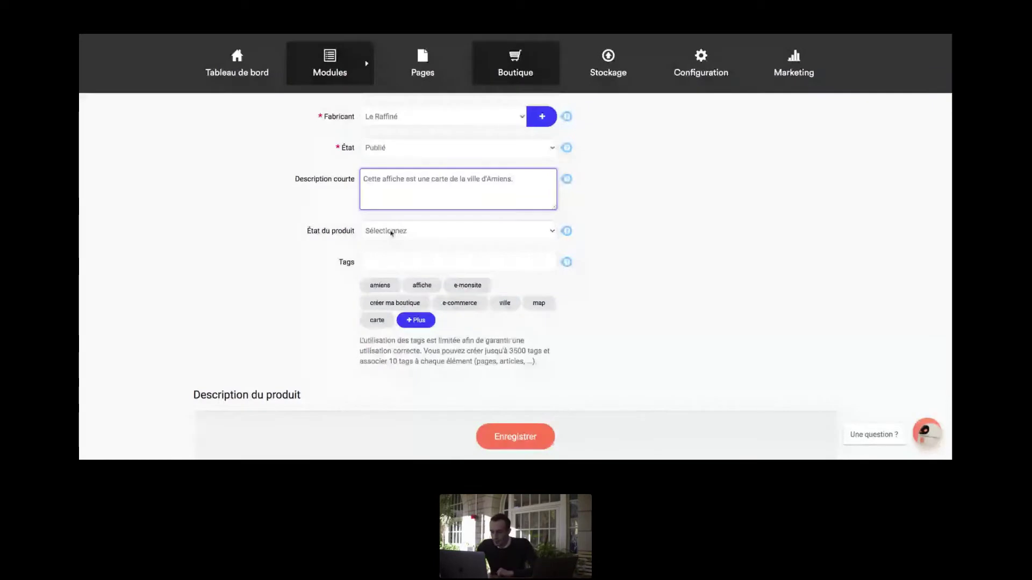
- Set the product's condition to Neuf and show more suggested tags
{"action": "left_click", "coordinate": [419, 236]}
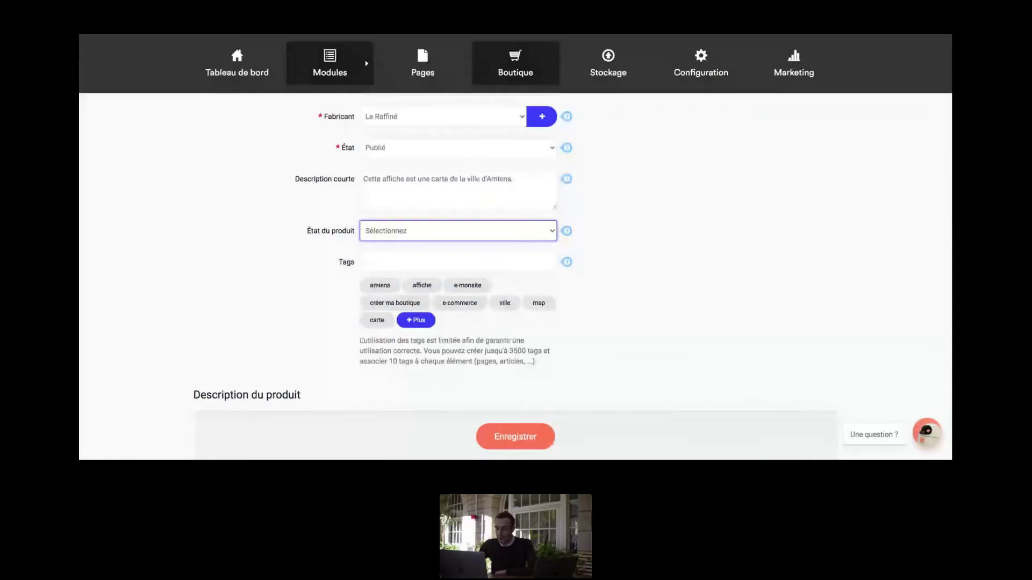
{"action": "left_click", "coordinate": [382, 244]}
{"action": "left_click", "coordinate": [410, 258]}
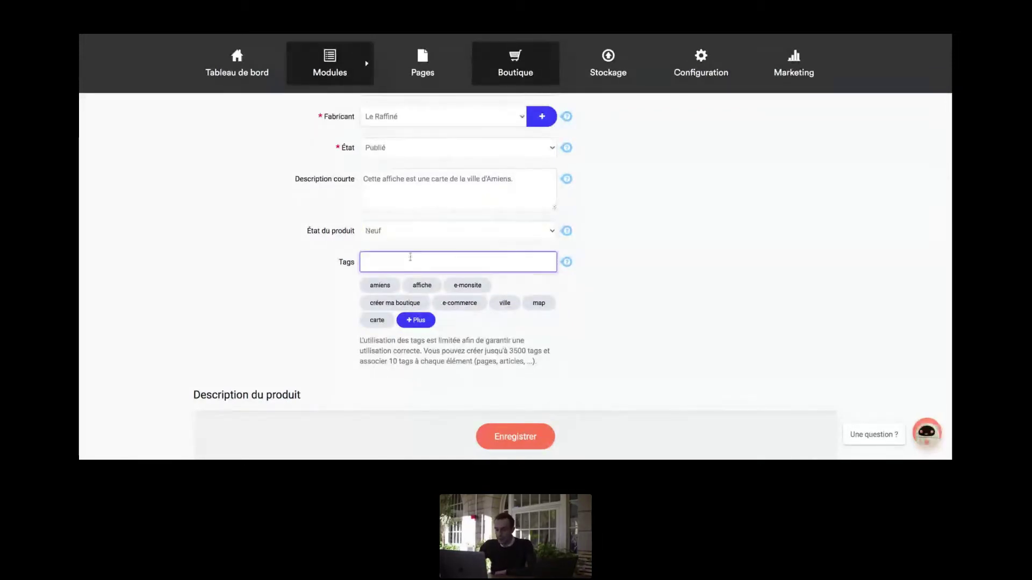
{"action": "scroll", "coordinate": [365, 249], "scroll_direction": "down", "scroll_amount": 2}
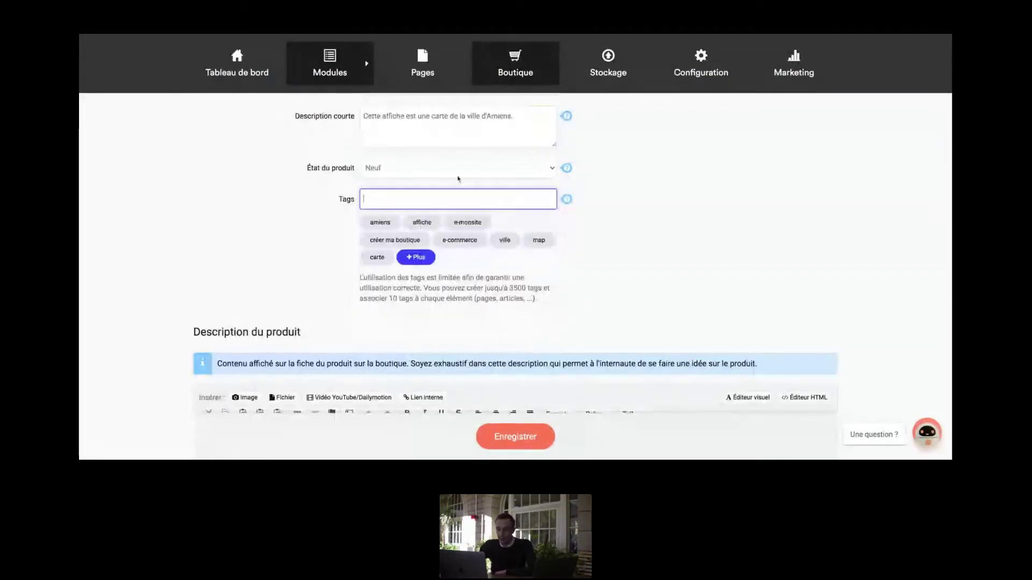
{"action": "left_click", "coordinate": [424, 259]}
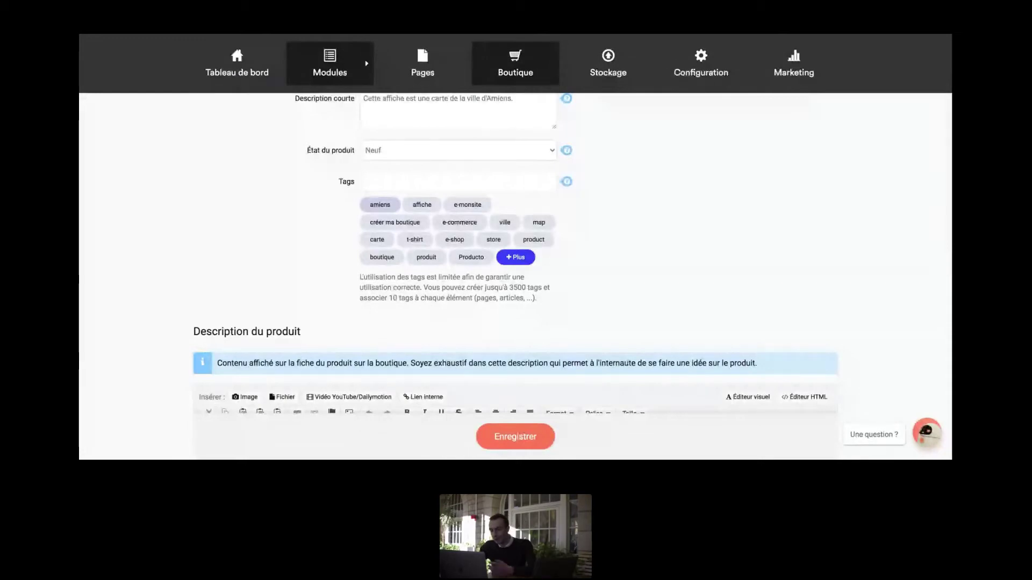
- Add the suggested tags amiens, affiche, ville, map and carte to the product
{"action": "left_click", "coordinate": [383, 204]}
{"action": "left_click", "coordinate": [421, 205]}
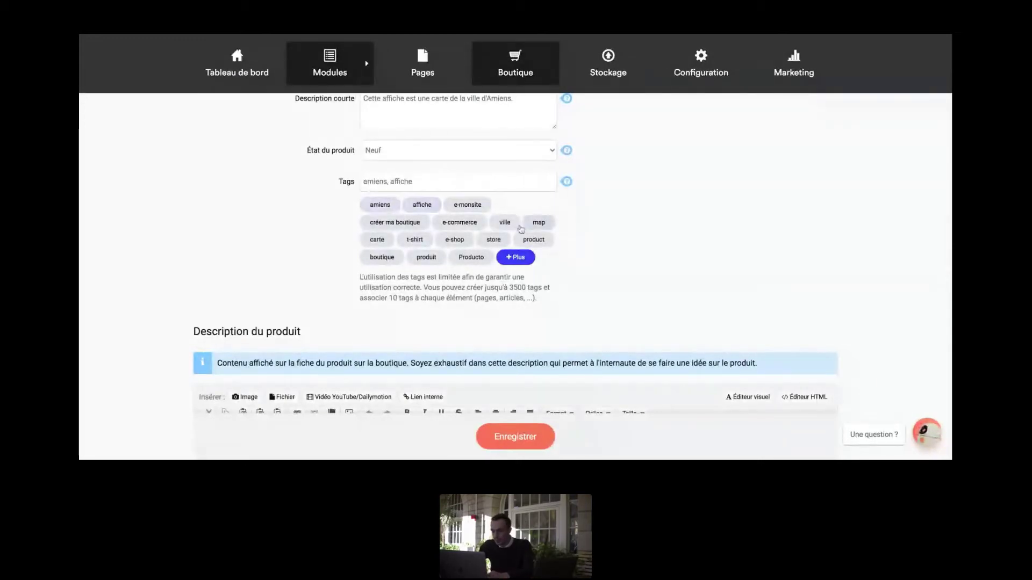
{"action": "left_click", "coordinate": [504, 222]}
{"action": "left_click", "coordinate": [538, 222]}
{"action": "left_click", "coordinate": [377, 239]}
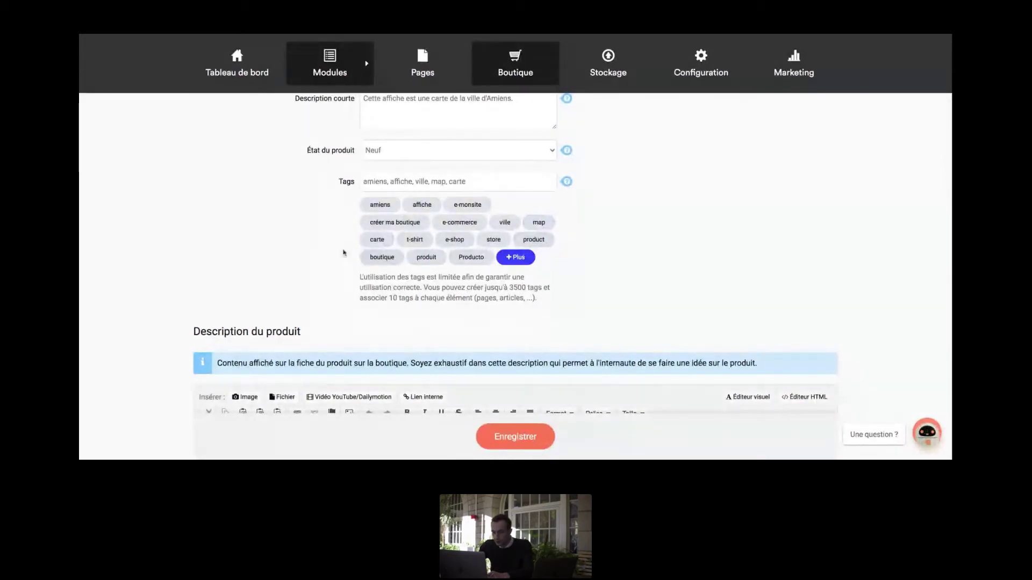
{"action": "left_click", "coordinate": [502, 186]}
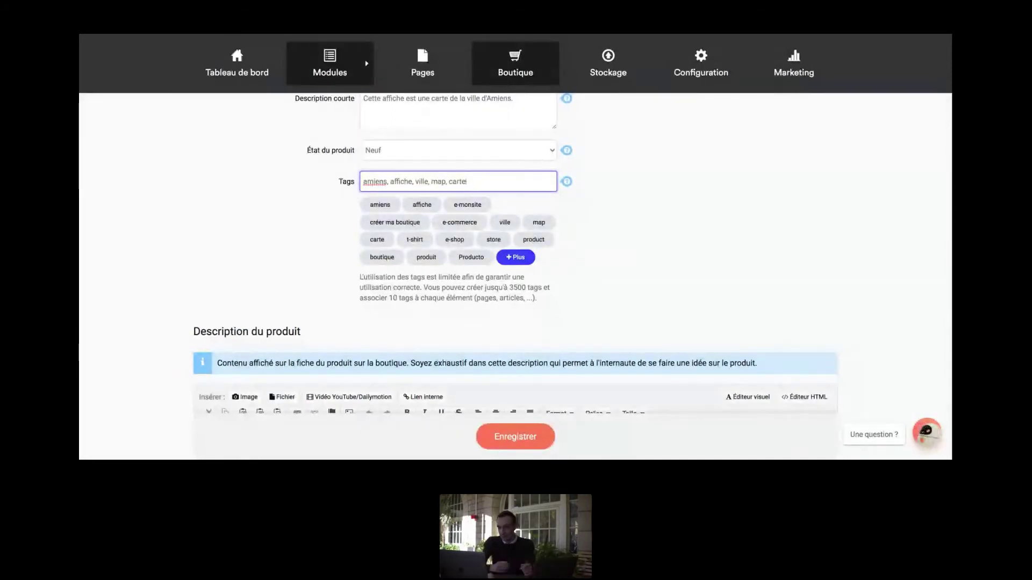
{"action": "key", "text": "Tab"}
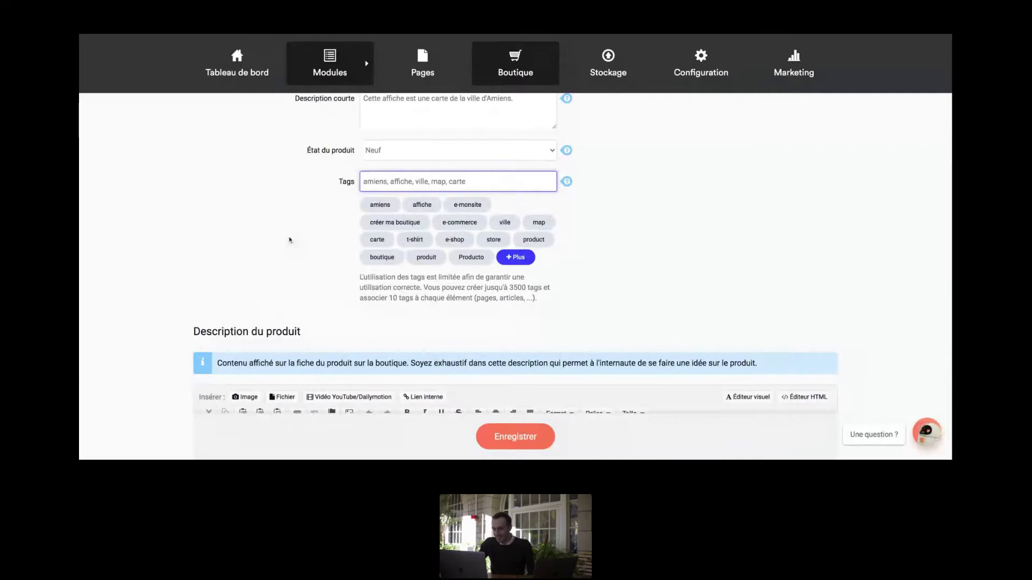
- Examine the table properties available in the product description editor without inserting a table
{"action": "scroll", "coordinate": [288, 237], "scroll_direction": "down", "scroll_amount": 3}
{"action": "scroll", "coordinate": [454, 274], "scroll_direction": "down", "scroll_amount": 2}
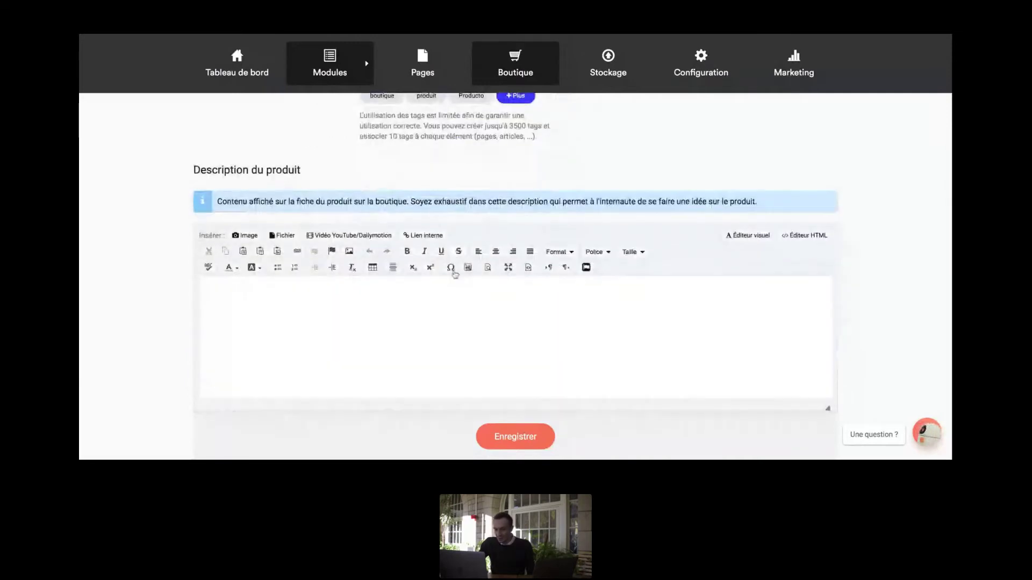
{"action": "left_click", "coordinate": [376, 234]}
{"action": "scroll", "coordinate": [376, 234], "scroll_direction": "up", "scroll_amount": 1}
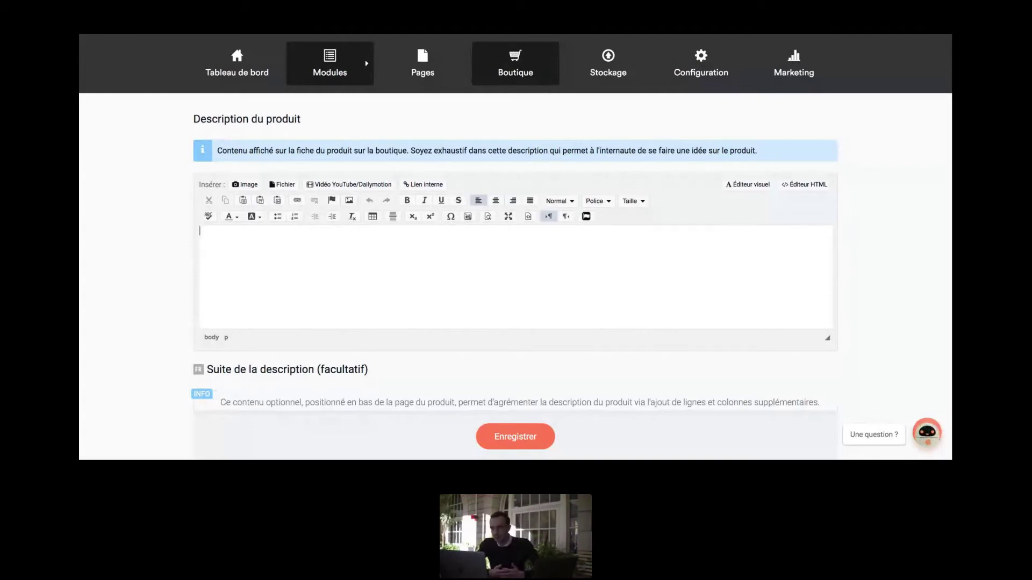
{"action": "left_click", "coordinate": [373, 218]}
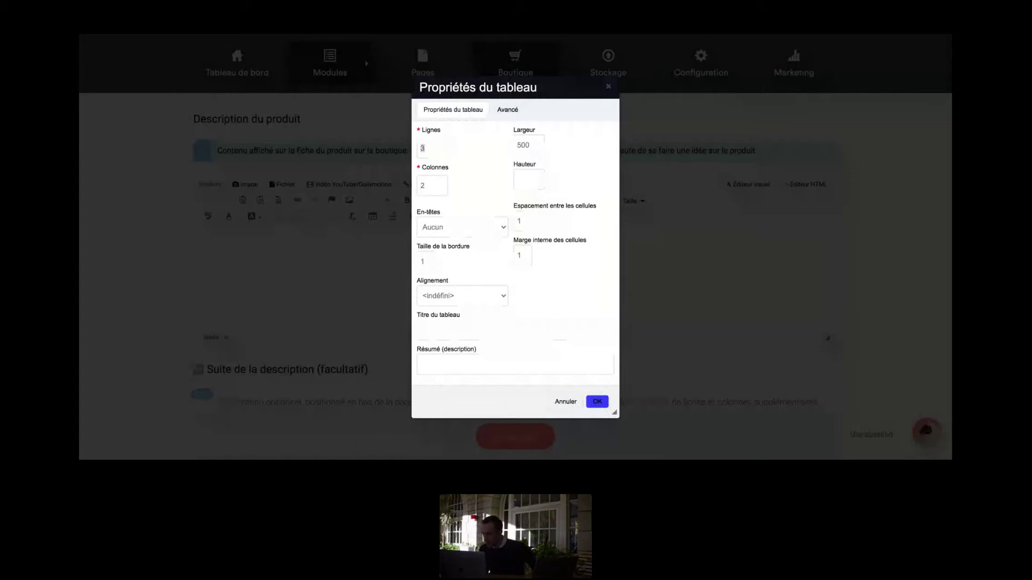
{"action": "left_click", "coordinate": [475, 161]}
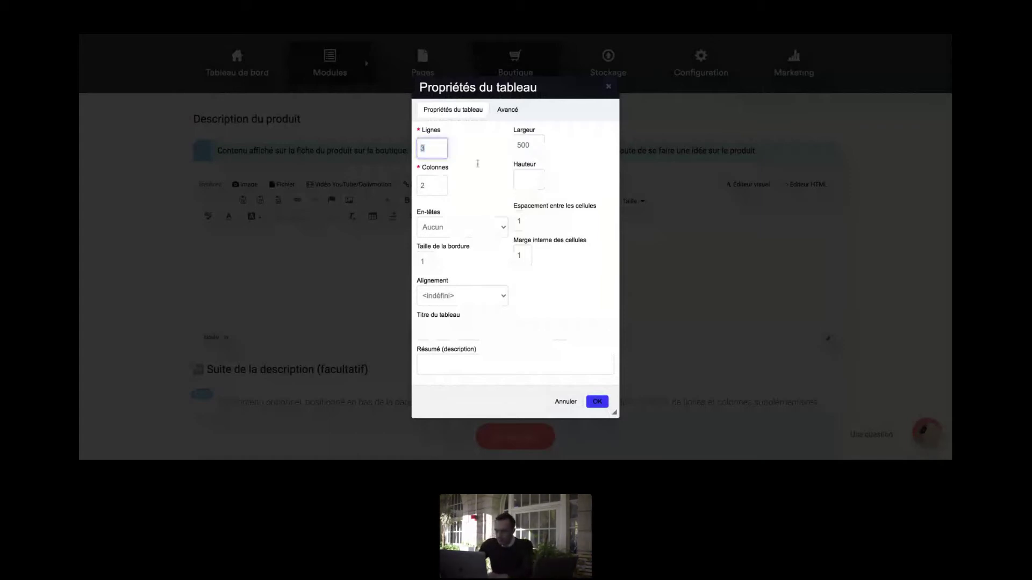
{"action": "left_click", "coordinate": [606, 85]}
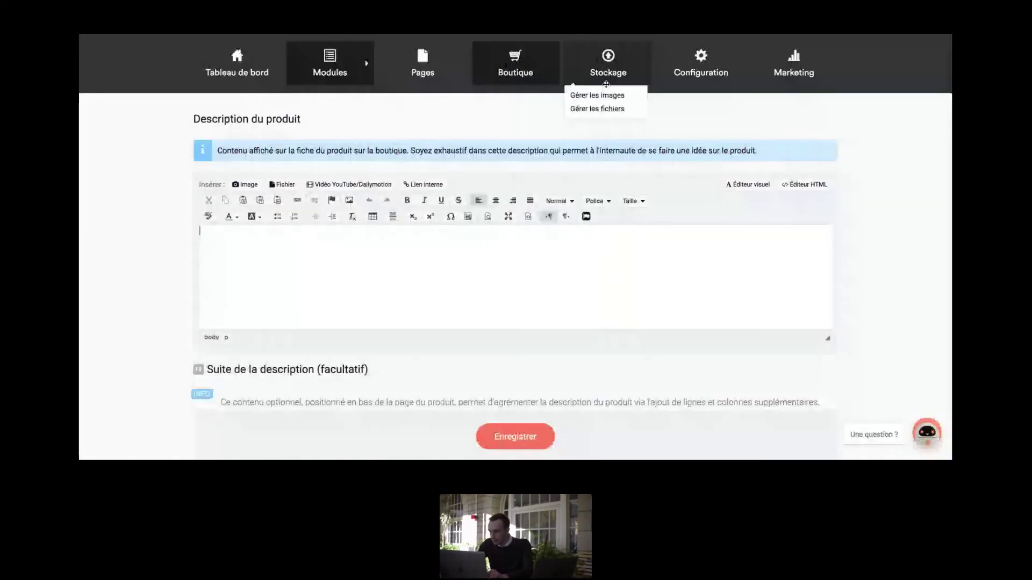
{"action": "scroll", "coordinate": [642, 226], "scroll_direction": "down", "scroll_amount": 1}
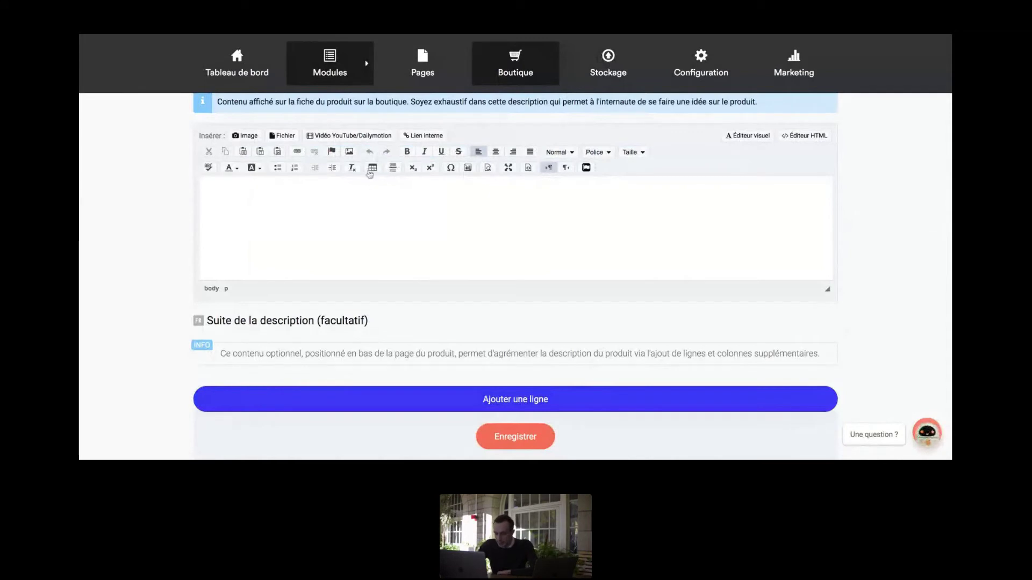
{"action": "left_click", "coordinate": [374, 172]}
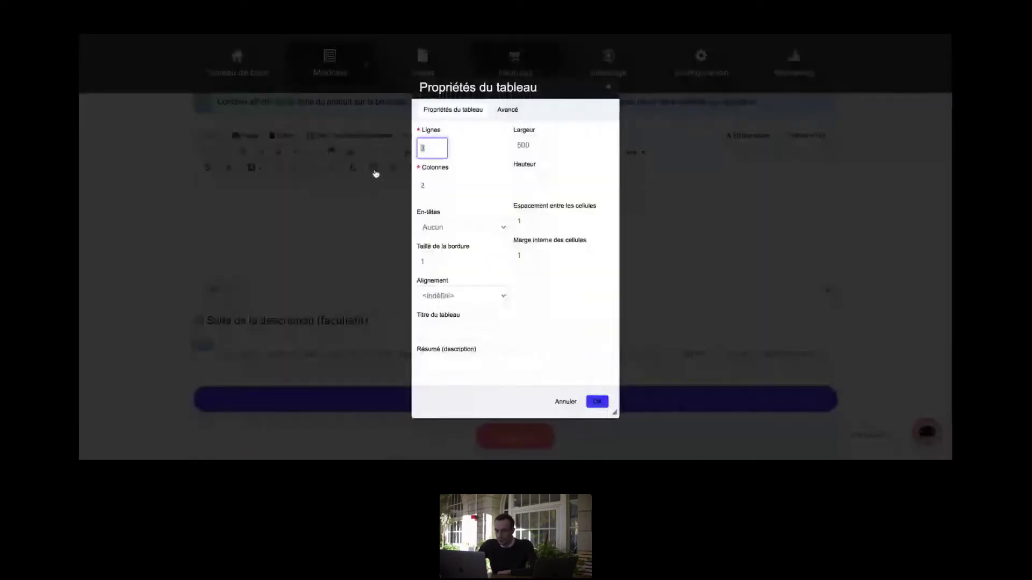
{"action": "left_click", "coordinate": [566, 401]}
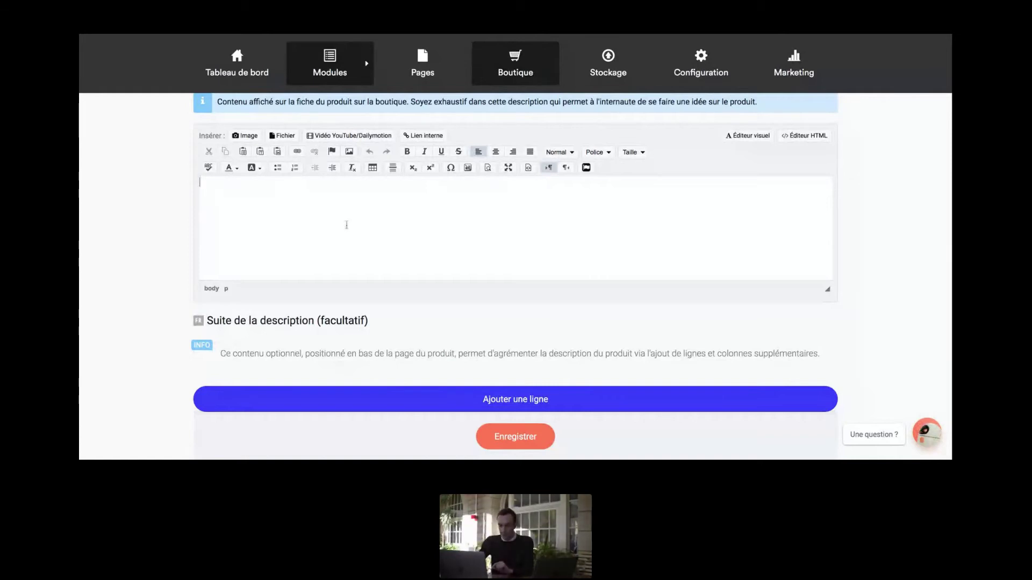
- Look over the product description editor, the optional description continuation and the product price section
{"action": "scroll", "coordinate": [347, 225], "scroll_direction": "down", "scroll_amount": 5}
{"action": "scroll", "coordinate": [515, 268], "scroll_direction": "down", "scroll_amount": 2}
{"action": "scroll", "coordinate": [515, 269], "scroll_direction": "up", "scroll_amount": 1}
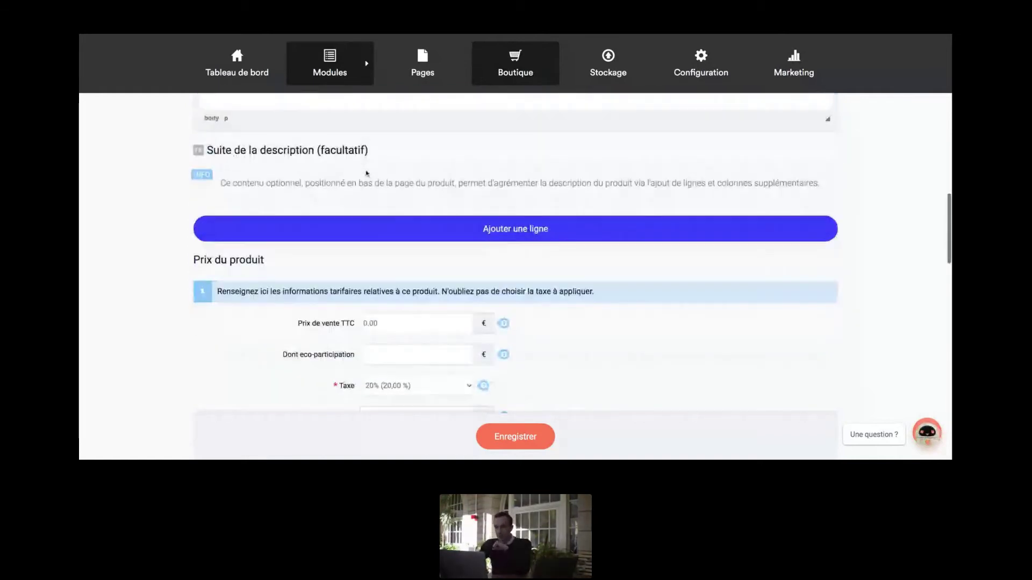
{"action": "scroll", "coordinate": [473, 236], "scroll_direction": "down", "scroll_amount": 2}
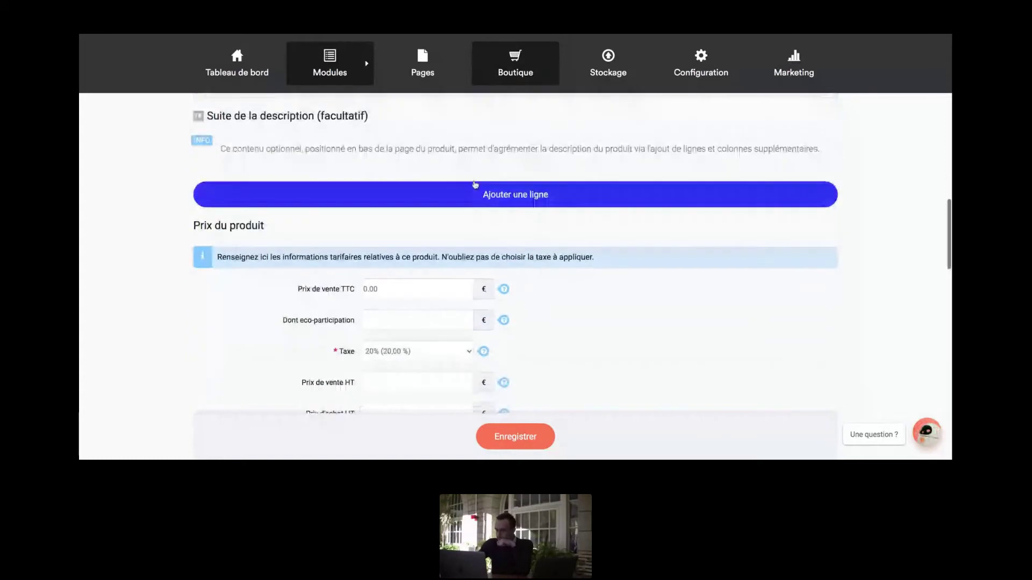
{"action": "scroll", "coordinate": [473, 236], "scroll_direction": "up", "scroll_amount": 7}
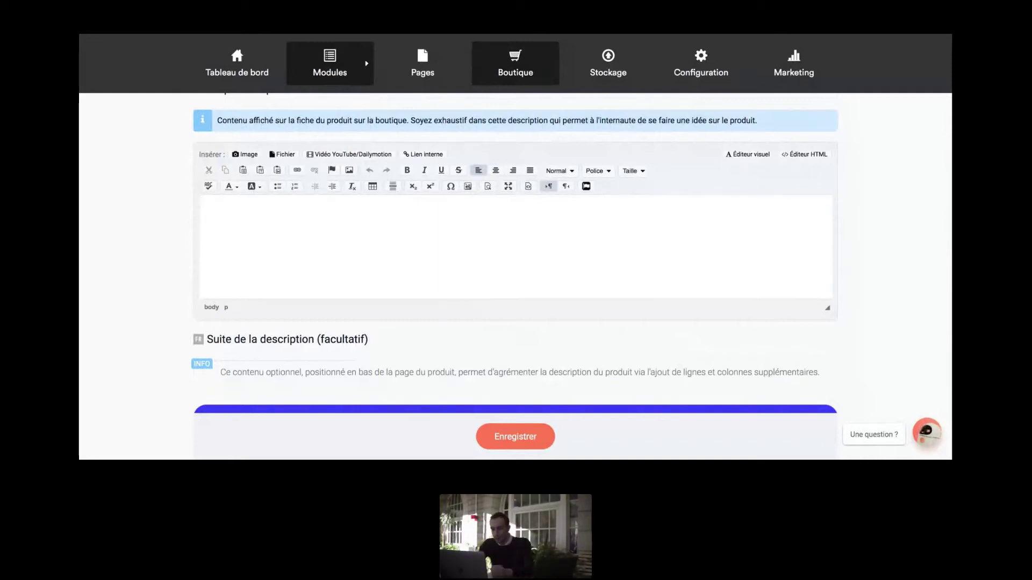
{"action": "scroll", "coordinate": [515, 268], "scroll_direction": "down", "scroll_amount": 1}
{"action": "scroll", "coordinate": [338, 215], "scroll_direction": "down", "scroll_amount": 1}
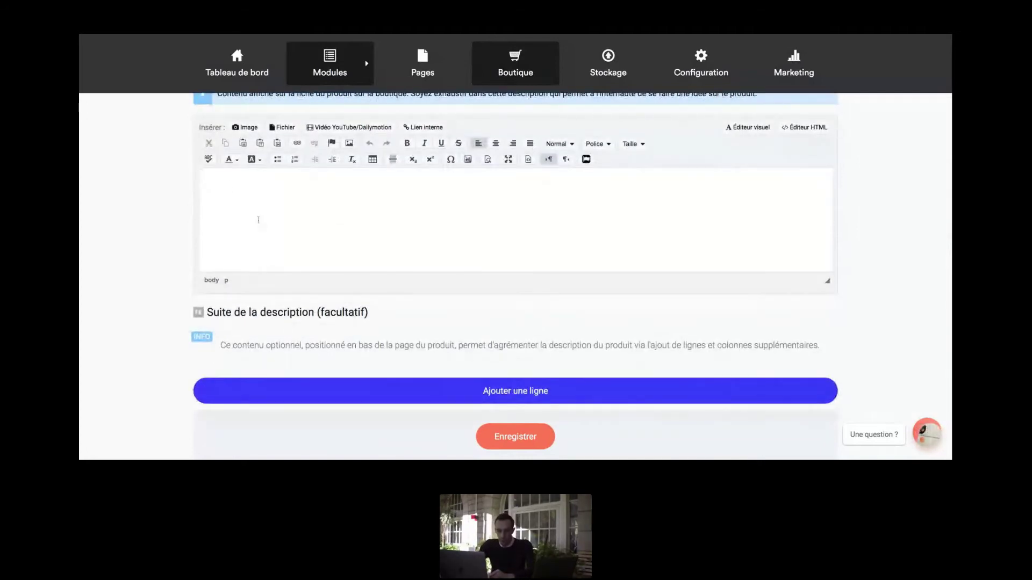
- Add a line to the optional description continuation and review the content types it offers
{"action": "scroll", "coordinate": [236, 195], "scroll_direction": "down", "scroll_amount": 3}
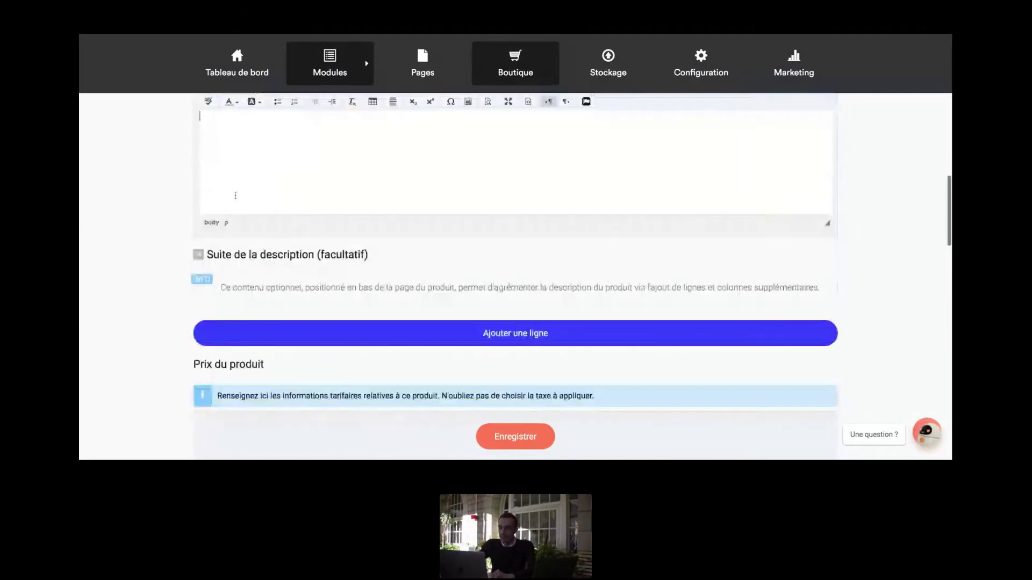
{"action": "left_click", "coordinate": [477, 330]}
{"action": "scroll", "coordinate": [476, 300], "scroll_direction": "down", "scroll_amount": 3}
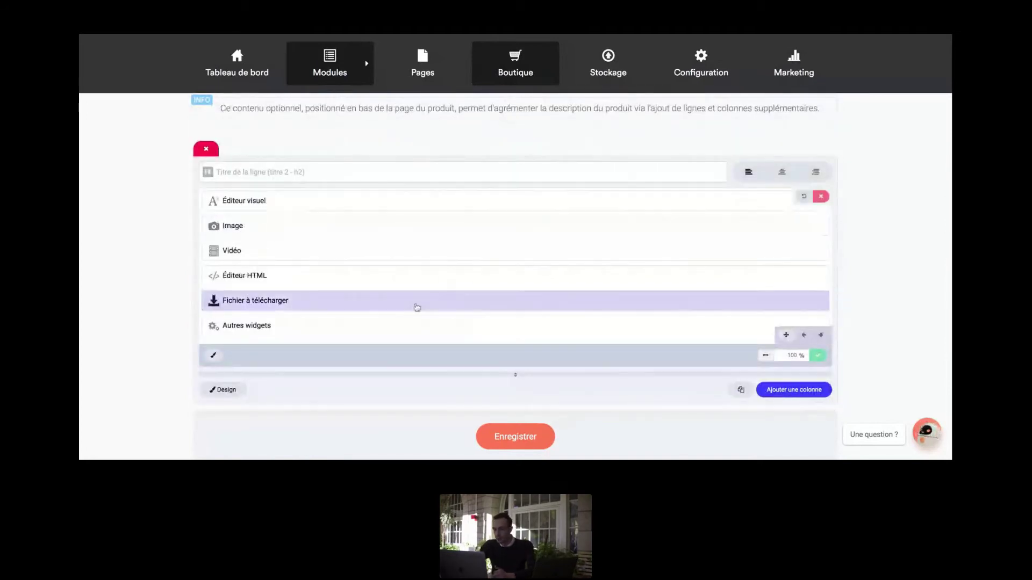
{"action": "left_click", "coordinate": [325, 202]}
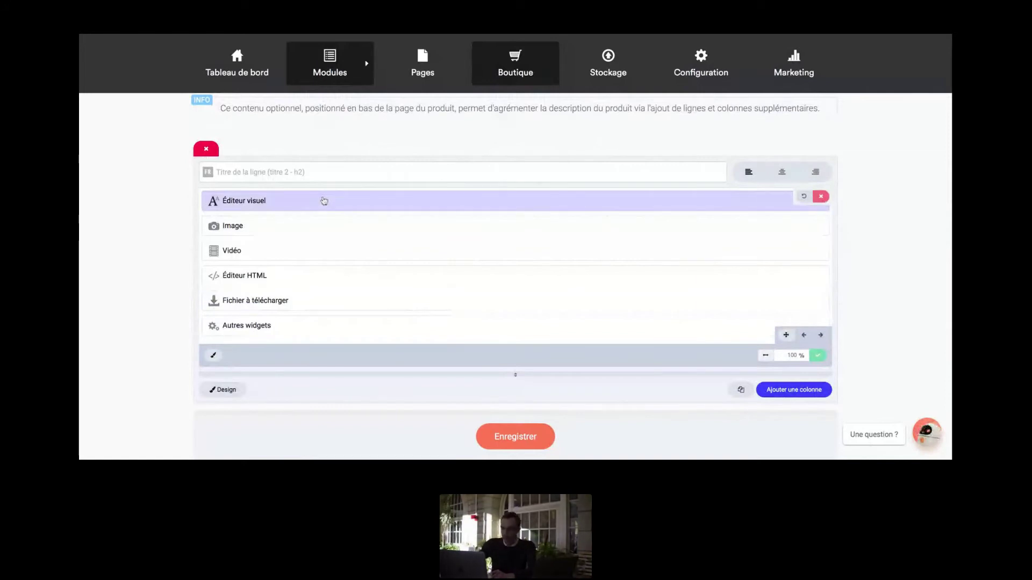
{"action": "scroll", "coordinate": [324, 201], "scroll_direction": "up", "scroll_amount": 5}
{"action": "scroll", "coordinate": [324, 201], "scroll_direction": "down", "scroll_amount": 3}
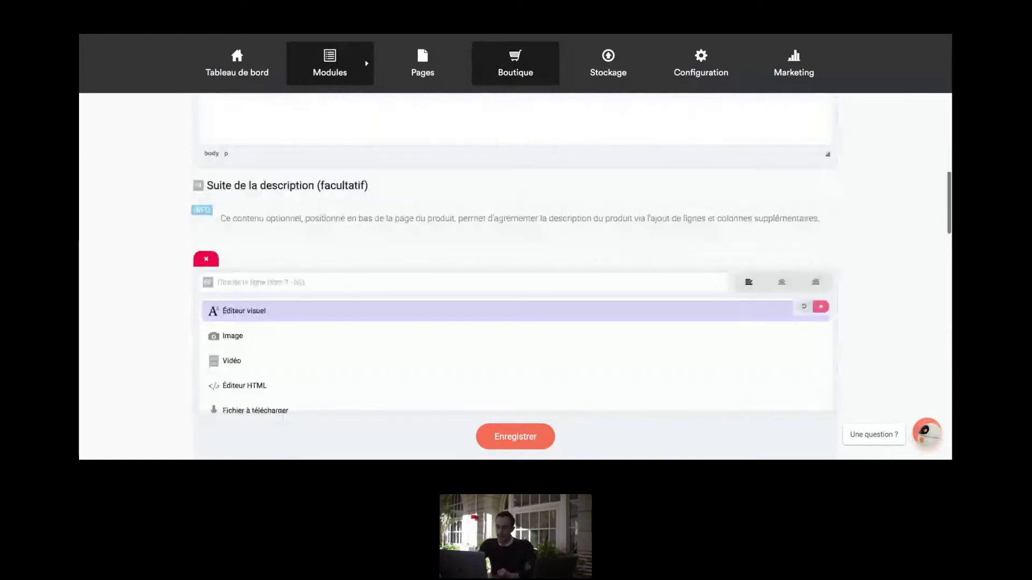
{"action": "scroll", "coordinate": [293, 214], "scroll_direction": "down", "scroll_amount": 2}
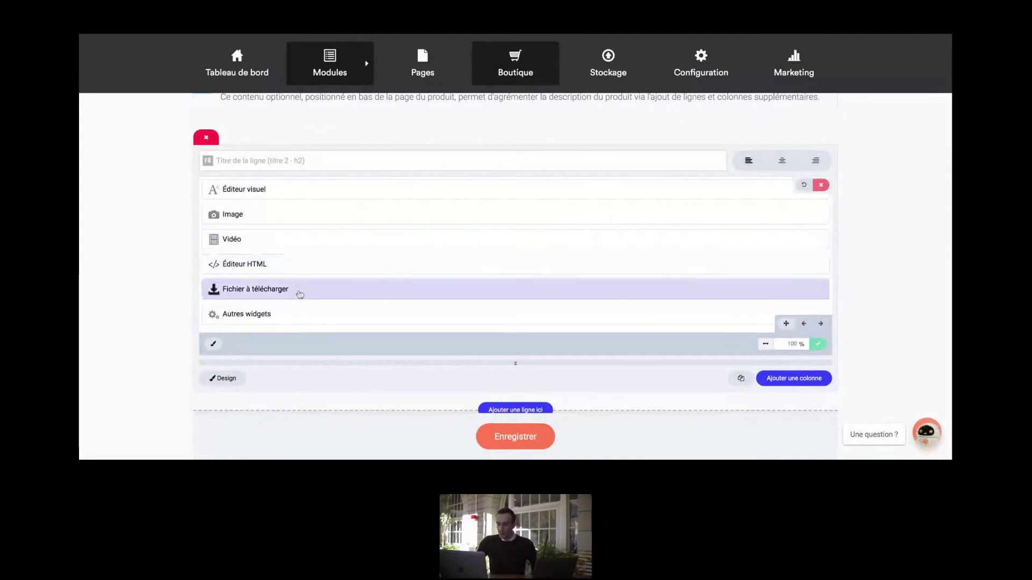
- Choose other widgets as the line's content and browse the popular widgets without selecting one
{"action": "left_click", "coordinate": [276, 314]}
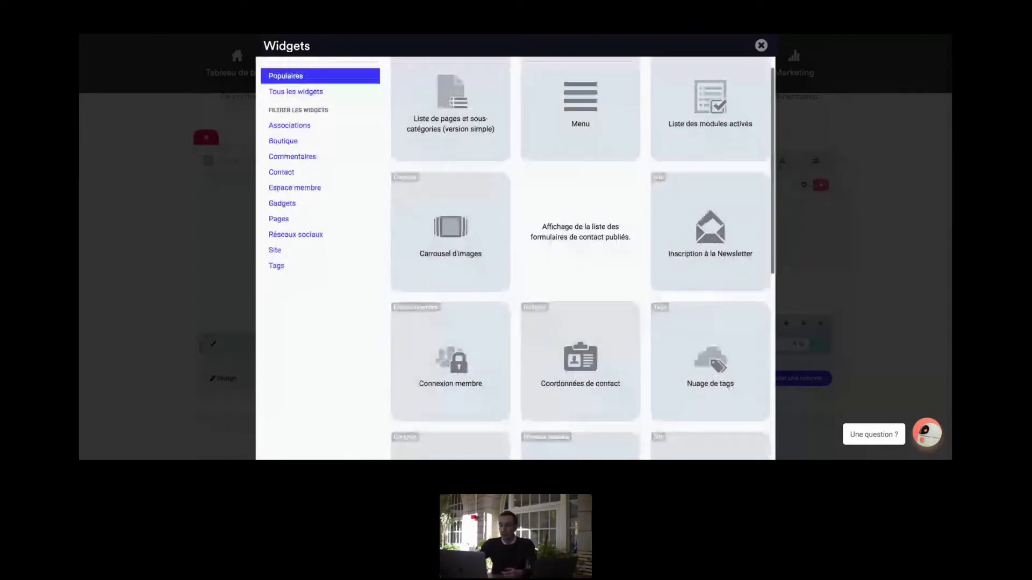
{"action": "scroll", "coordinate": [450, 192], "scroll_direction": "down", "scroll_amount": 2}
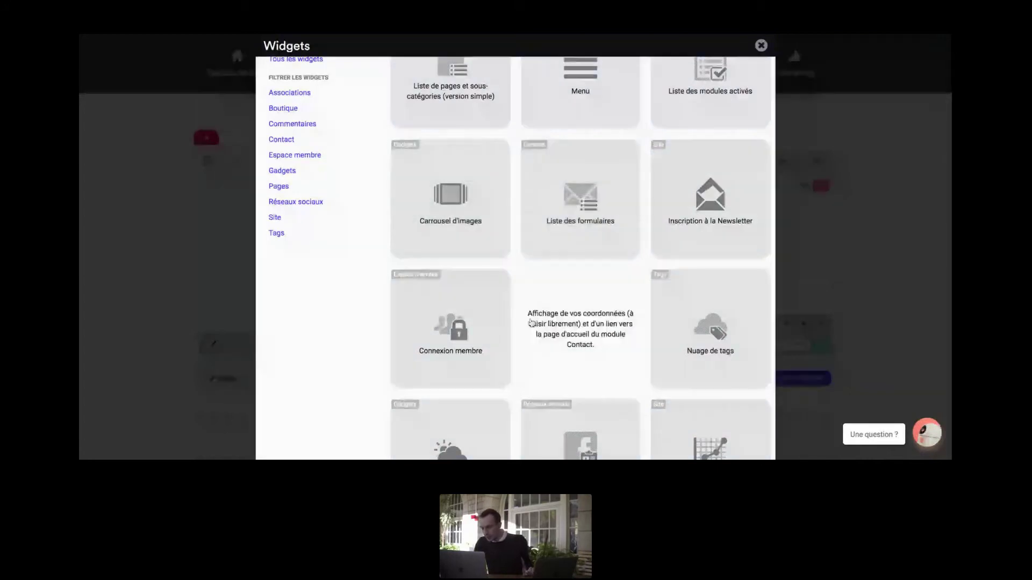
{"action": "scroll", "coordinate": [580, 322], "scroll_direction": "down", "scroll_amount": 3}
{"action": "scroll", "coordinate": [457, 295], "scroll_direction": "down", "scroll_amount": 3}
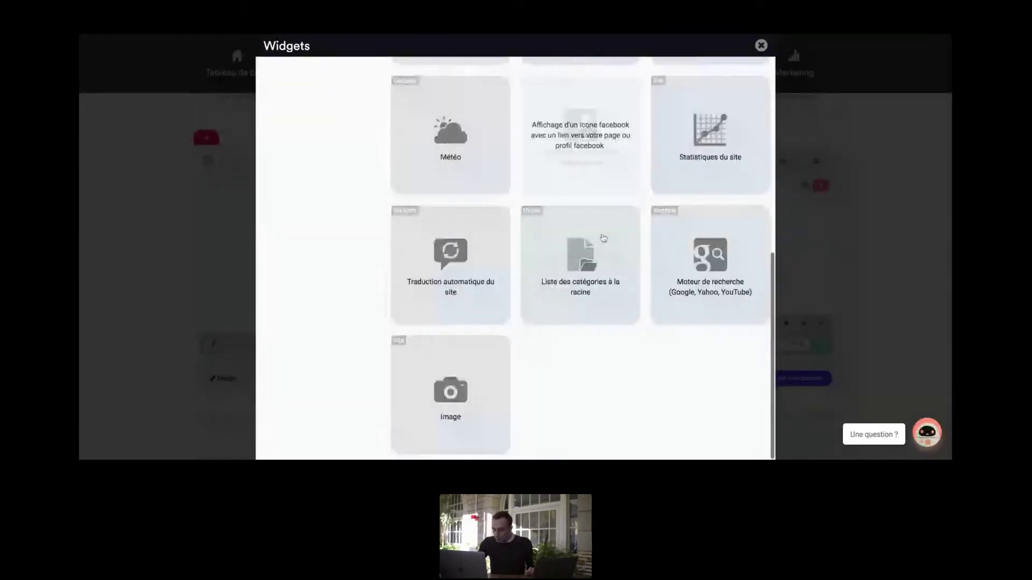
{"action": "scroll", "coordinate": [451, 120], "scroll_direction": "up", "scroll_amount": 7}
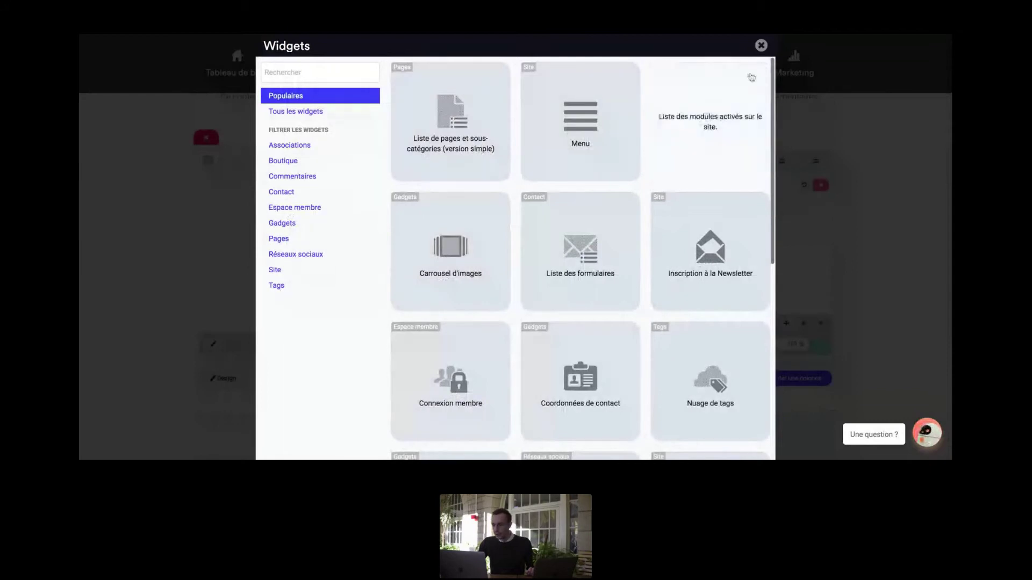
{"action": "left_click", "coordinate": [761, 45]}
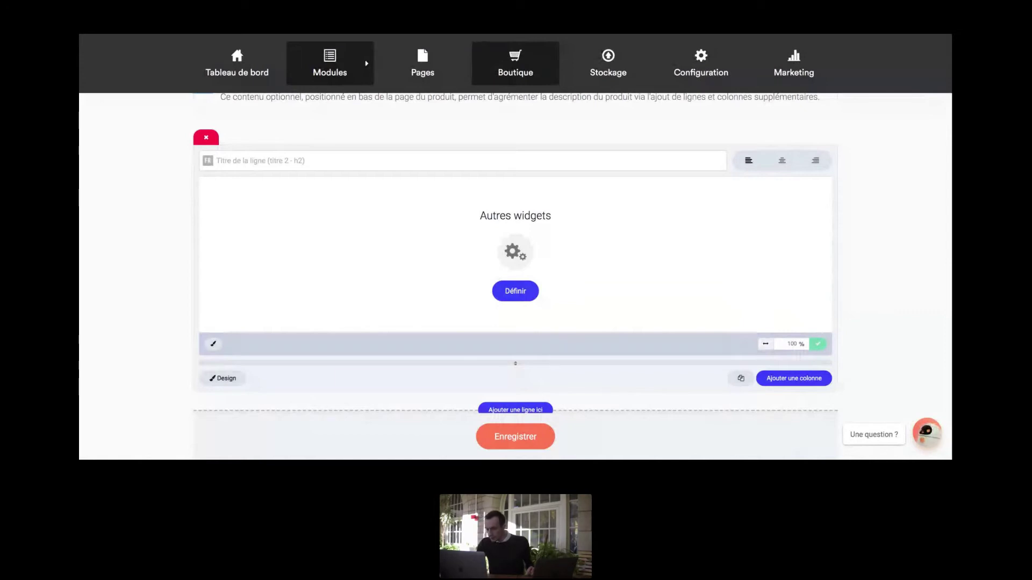
- Add a second column beside the widgets column in the optional description line
{"action": "scroll", "coordinate": [364, 295], "scroll_direction": "down", "scroll_amount": 5}
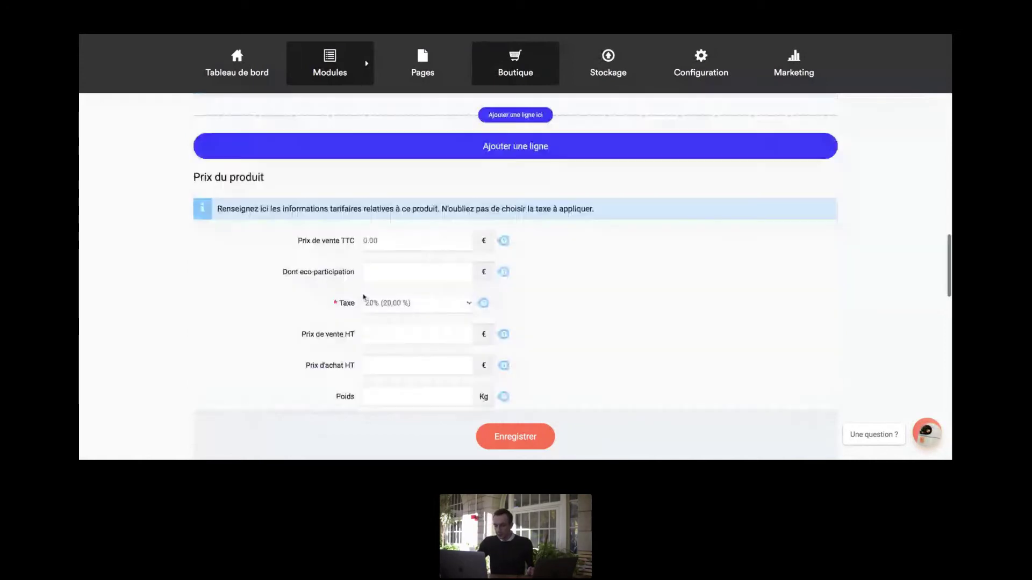
{"action": "scroll", "coordinate": [364, 297], "scroll_direction": "down", "scroll_amount": 1}
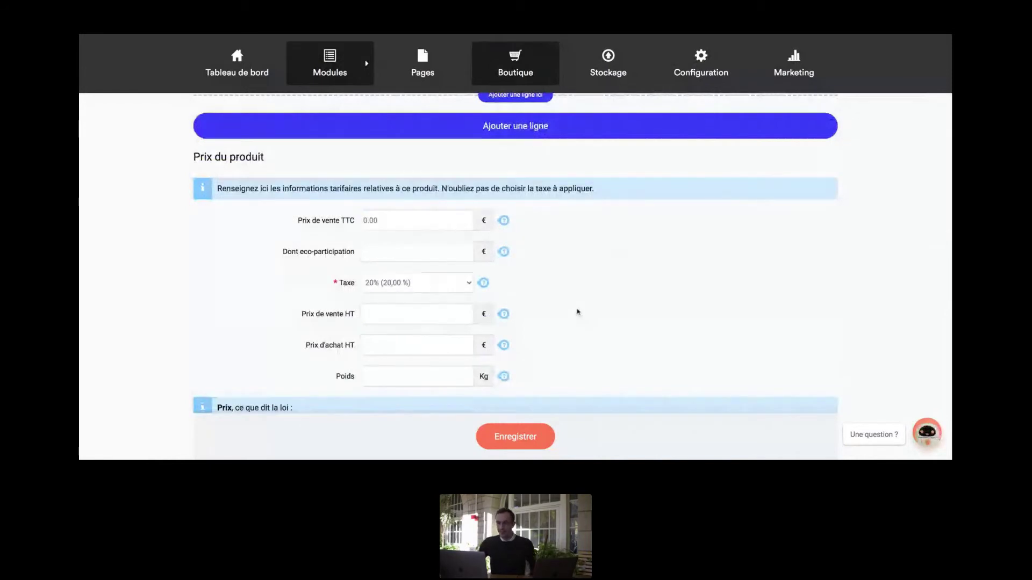
{"action": "scroll", "coordinate": [578, 312], "scroll_direction": "down", "scroll_amount": 2}
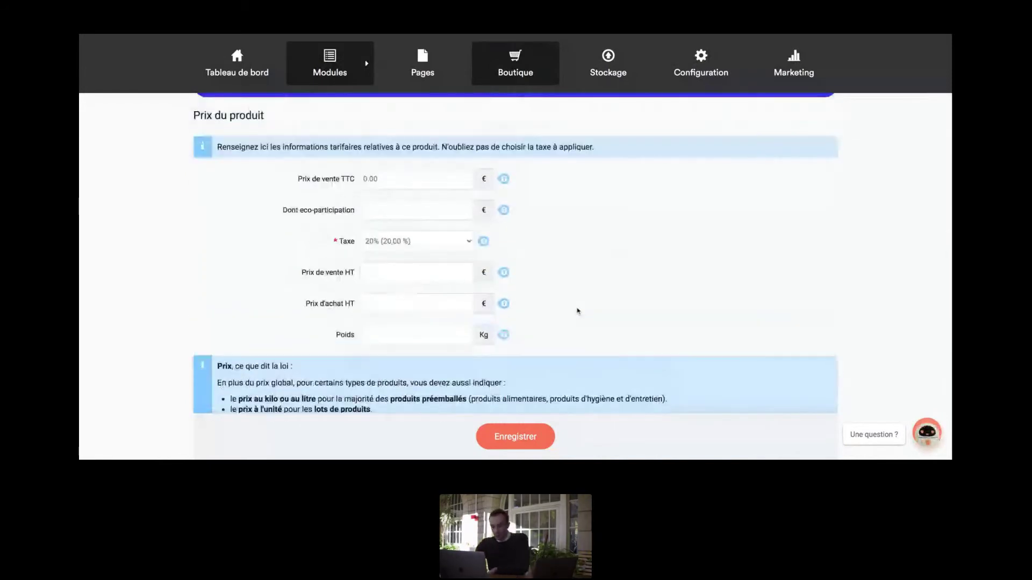
{"action": "scroll", "coordinate": [578, 311], "scroll_direction": "up", "scroll_amount": 7}
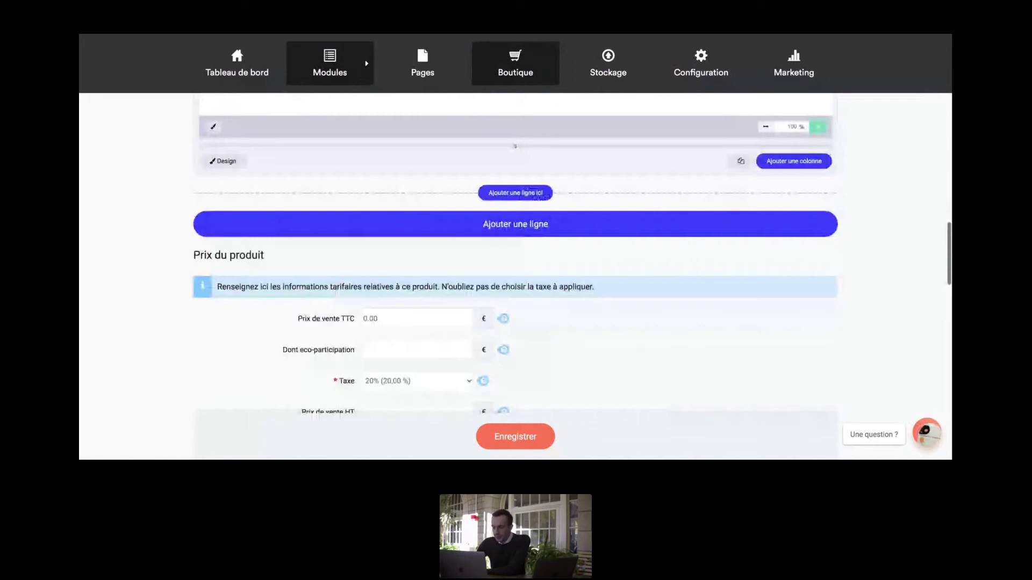
{"action": "scroll", "coordinate": [564, 166], "scroll_direction": "up", "scroll_amount": 10}
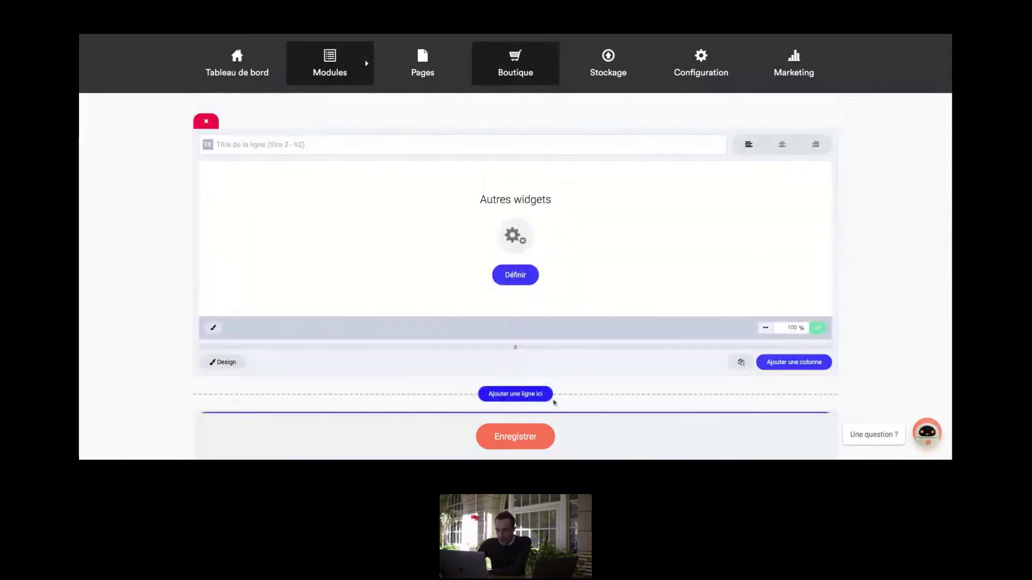
{"action": "left_click", "coordinate": [798, 364]}
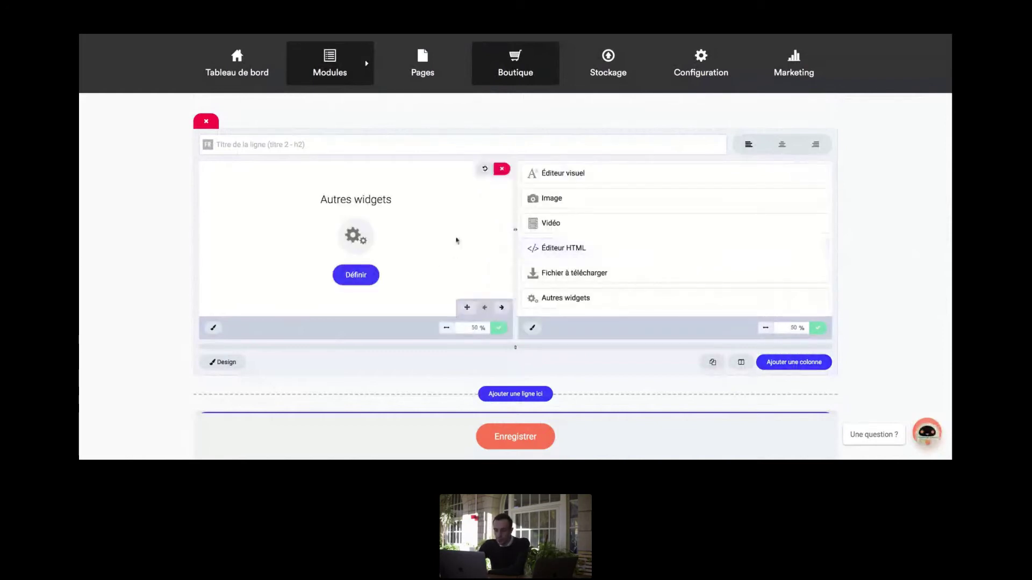
{"action": "left_click", "coordinate": [542, 250]}
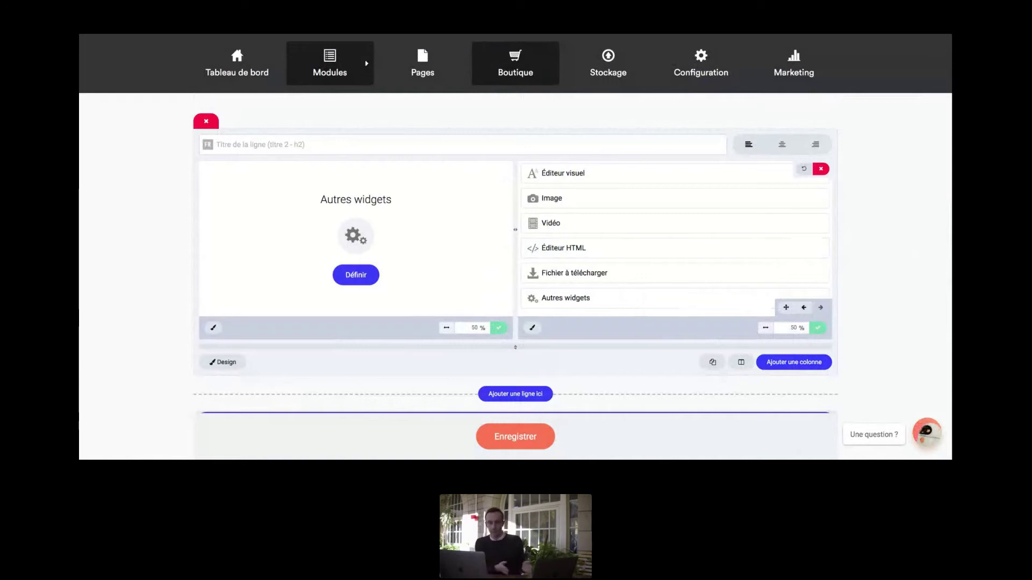
- Set the width of the newly added column to 30 %
{"action": "left_click", "coordinate": [790, 328]}
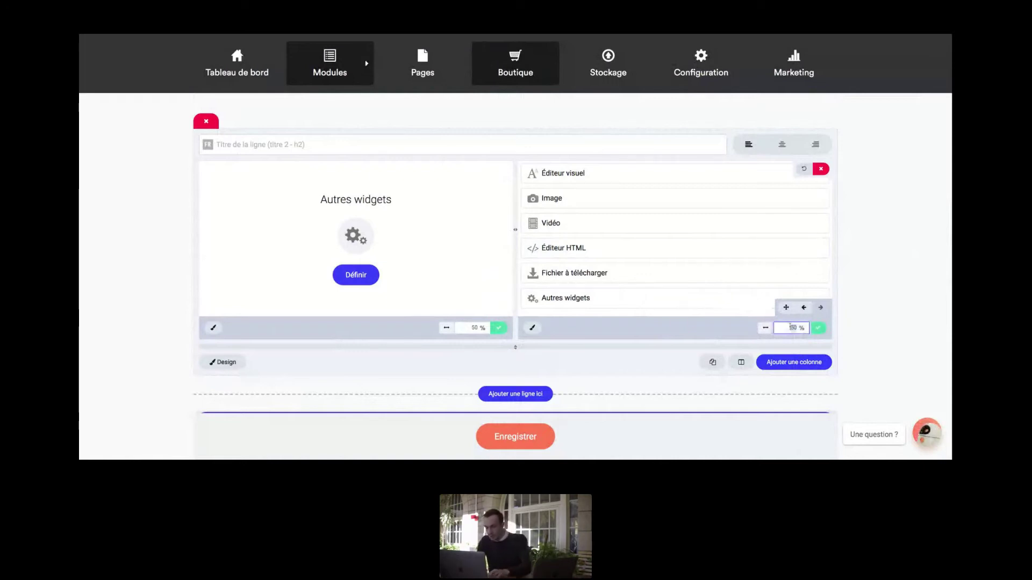
{"action": "key", "text": "BackSpace"}
{"action": "key", "text": "BackSpace"}
{"action": "type", "text": "30"}
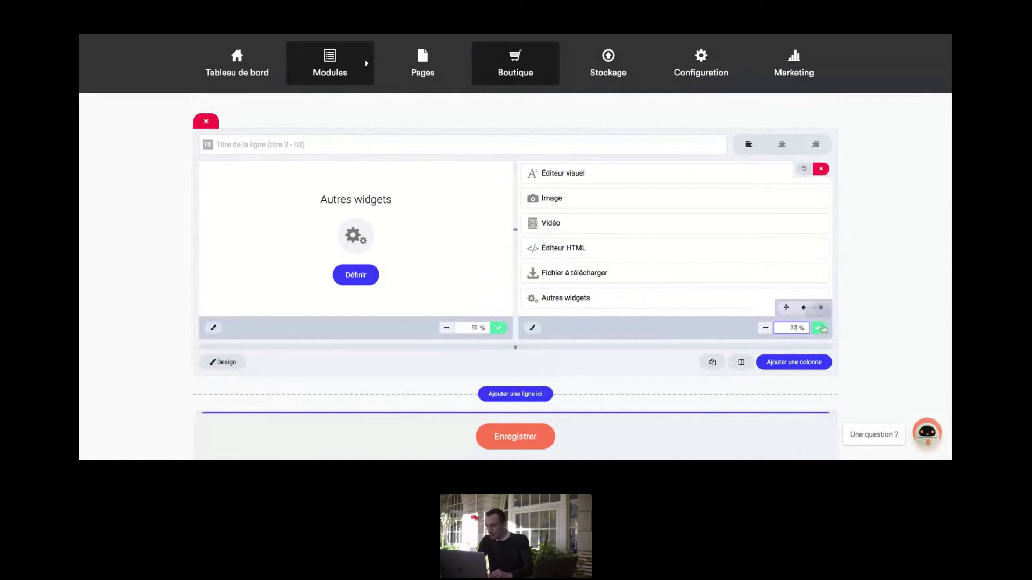
{"action": "left_click", "coordinate": [822, 328]}
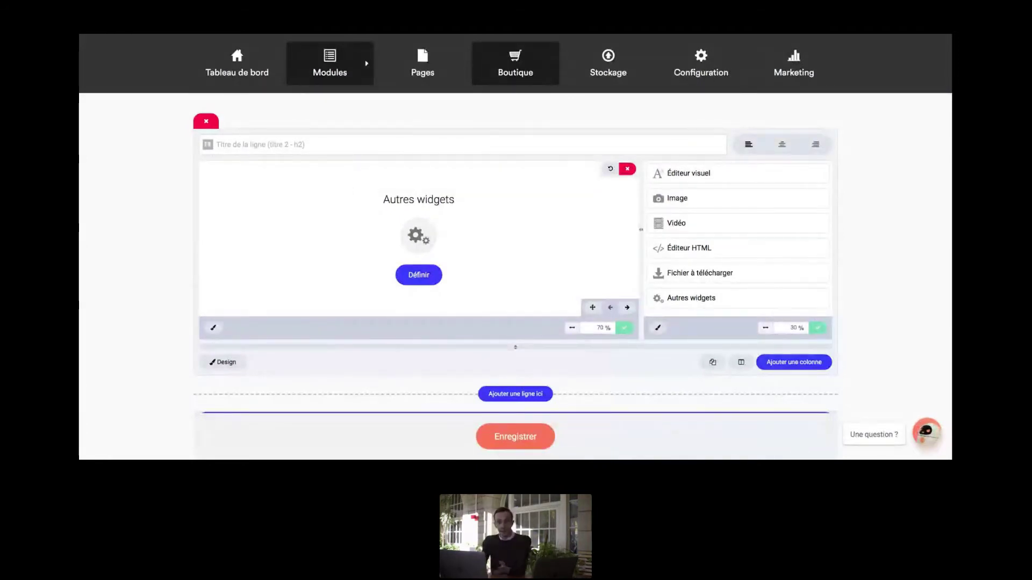
- Title the optional description line "Fabrication"
{"action": "left_click", "coordinate": [280, 146]}
{"action": "type", "text": "Fabrication"}
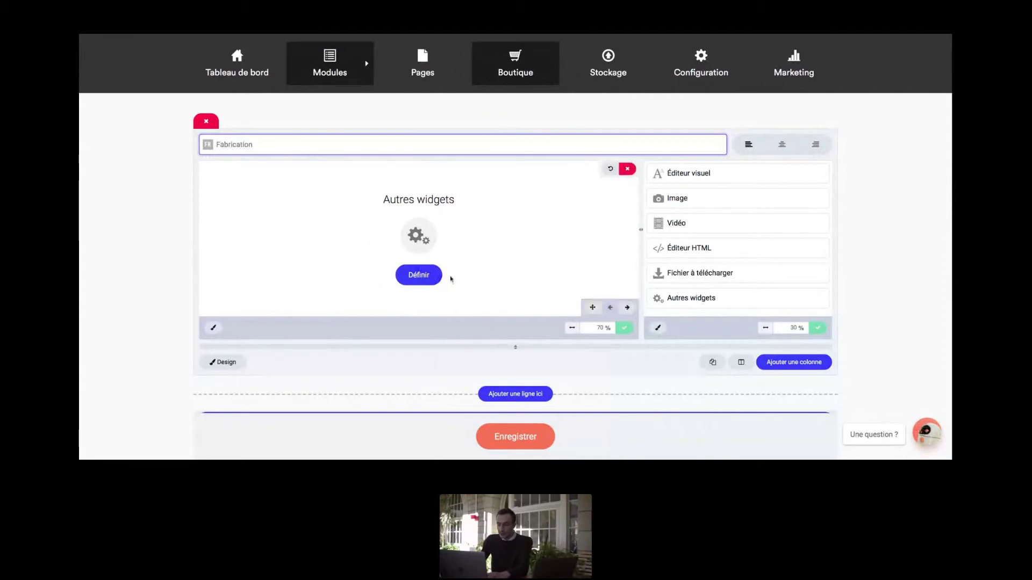
- Close the widget choices without selecting one and delete the undefined widgets column from the Fabrication line
{"action": "left_click", "coordinate": [419, 275]}
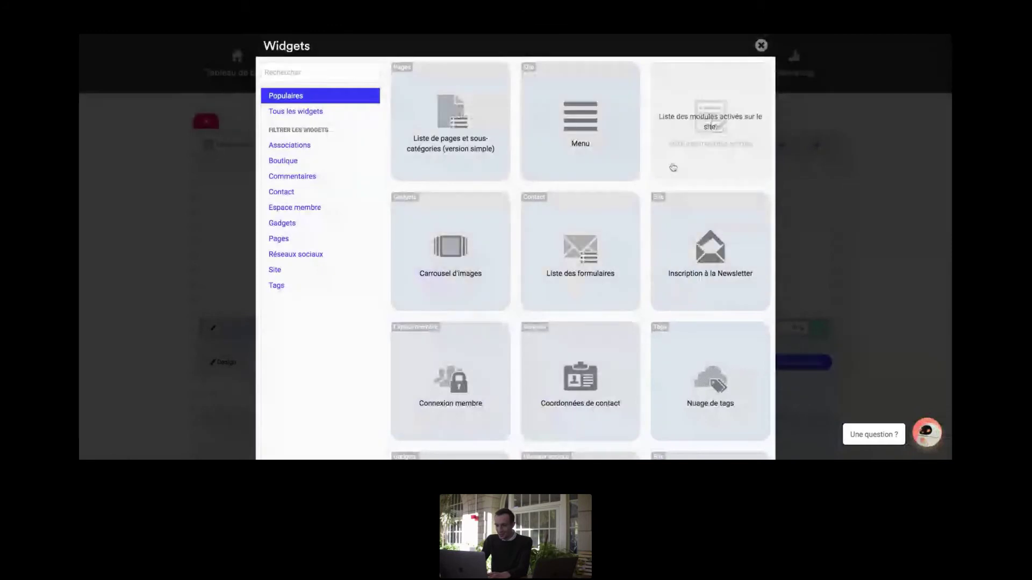
{"action": "left_click", "coordinate": [760, 46]}
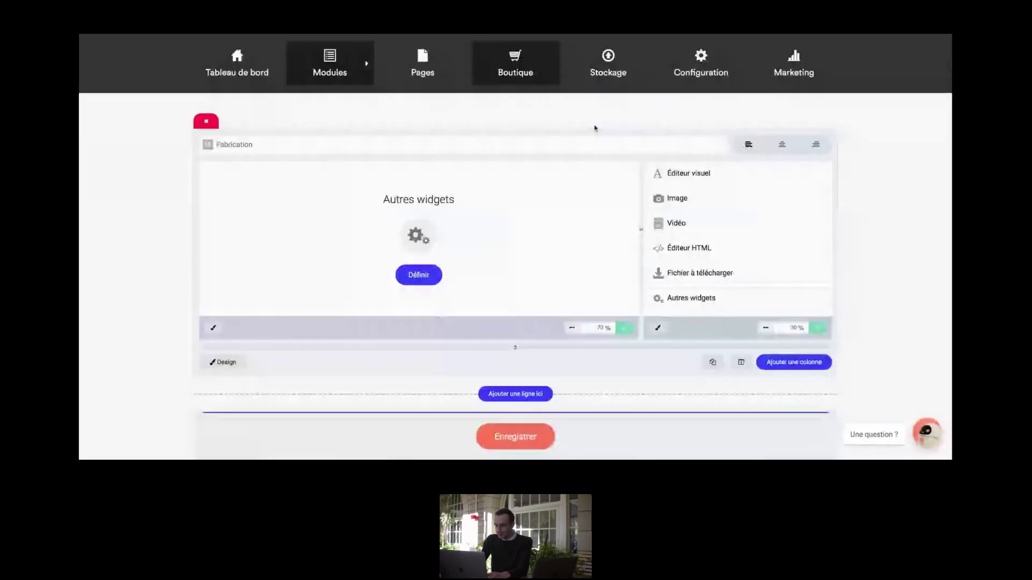
{"action": "left_click", "coordinate": [622, 168]}
{"action": "left_click", "coordinate": [567, 274]}
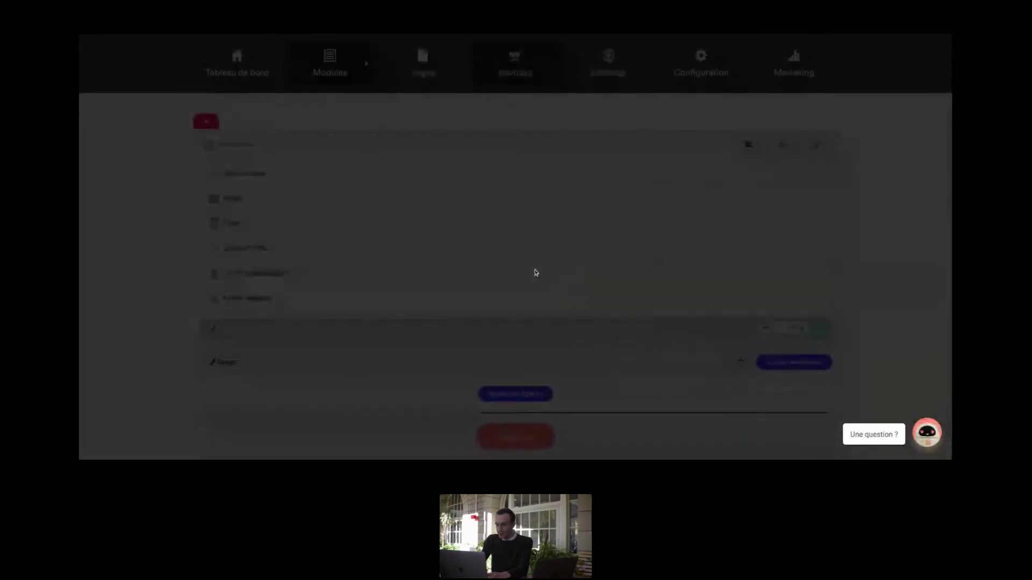
- Make the remaining column a visual editor and enter the text "Fabrication en détail"
{"action": "left_click", "coordinate": [424, 180]}
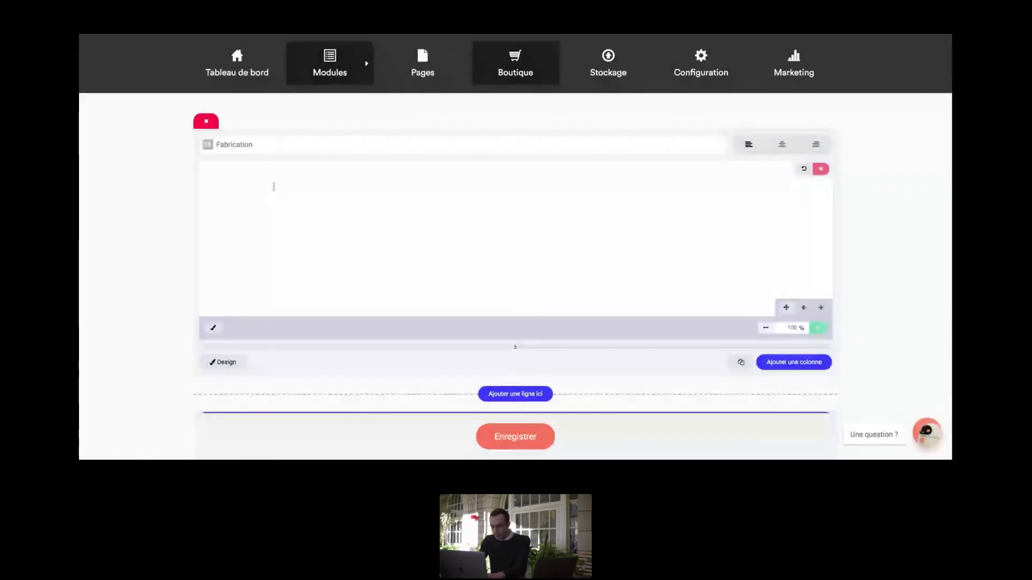
{"action": "type", "text": "Fabr"}
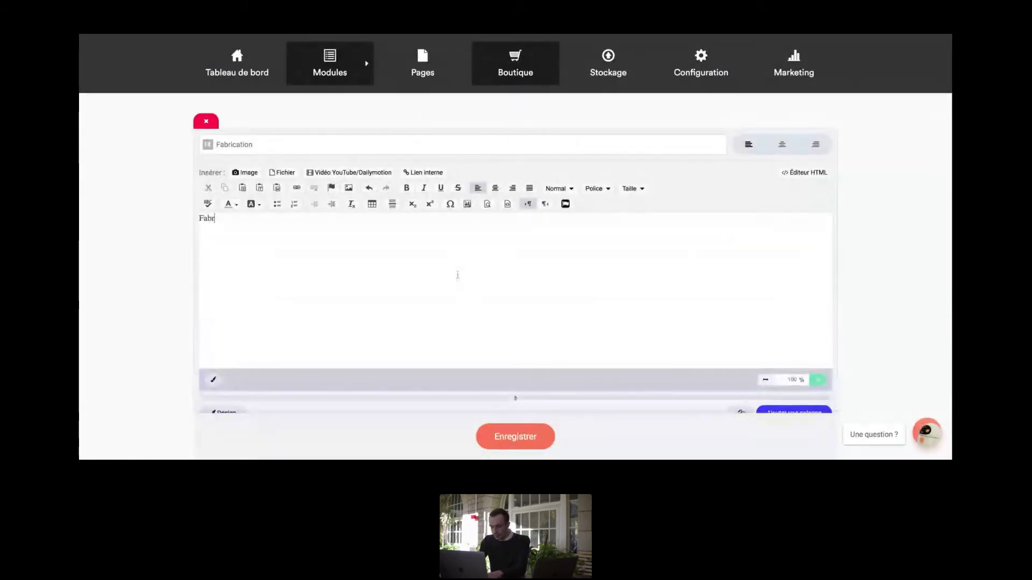
{"action": "type", "text": "ication en détail"}
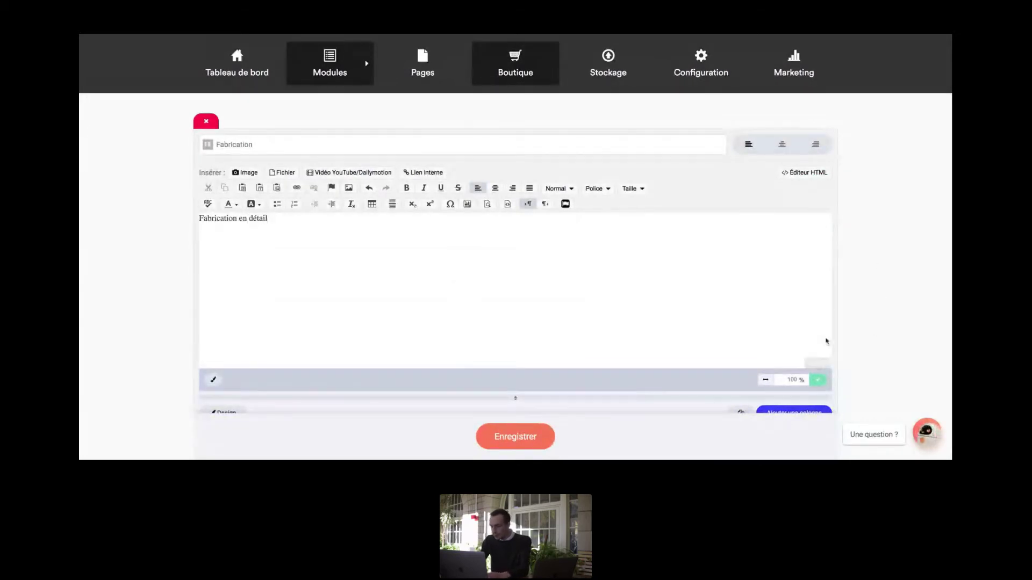
- Add a second column to the Fabrication line and insert the stored image Prod1 1 in it at medium size (400 x 400)
{"action": "scroll", "coordinate": [858, 302], "scroll_direction": "down", "scroll_amount": 1}
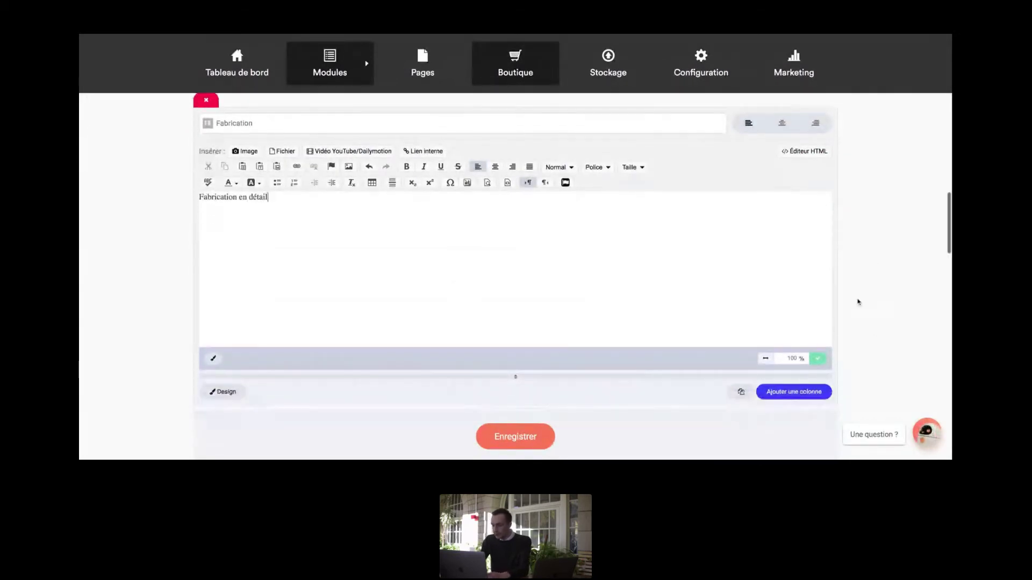
{"action": "left_click", "coordinate": [801, 389]}
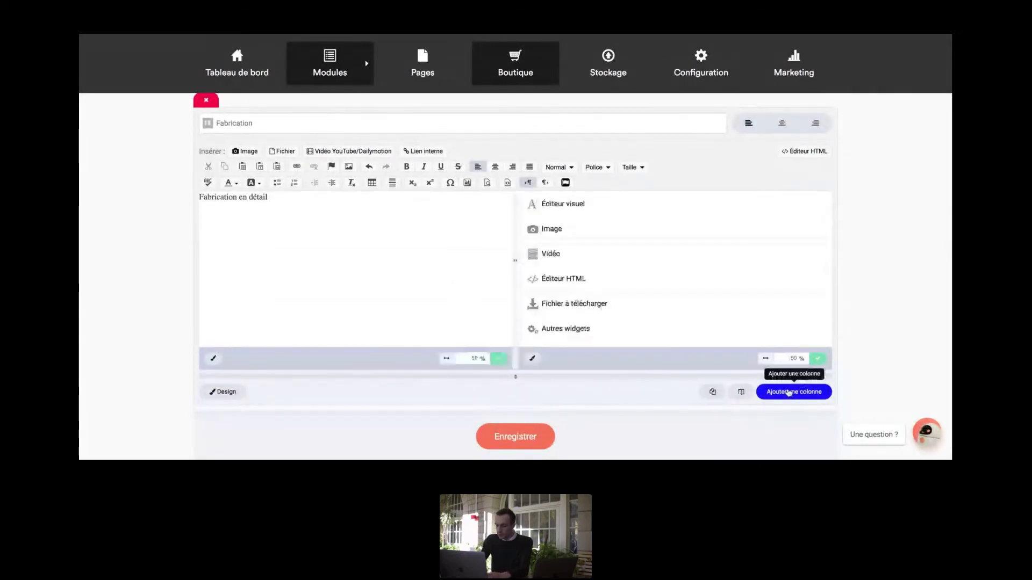
{"action": "left_click", "coordinate": [564, 232]}
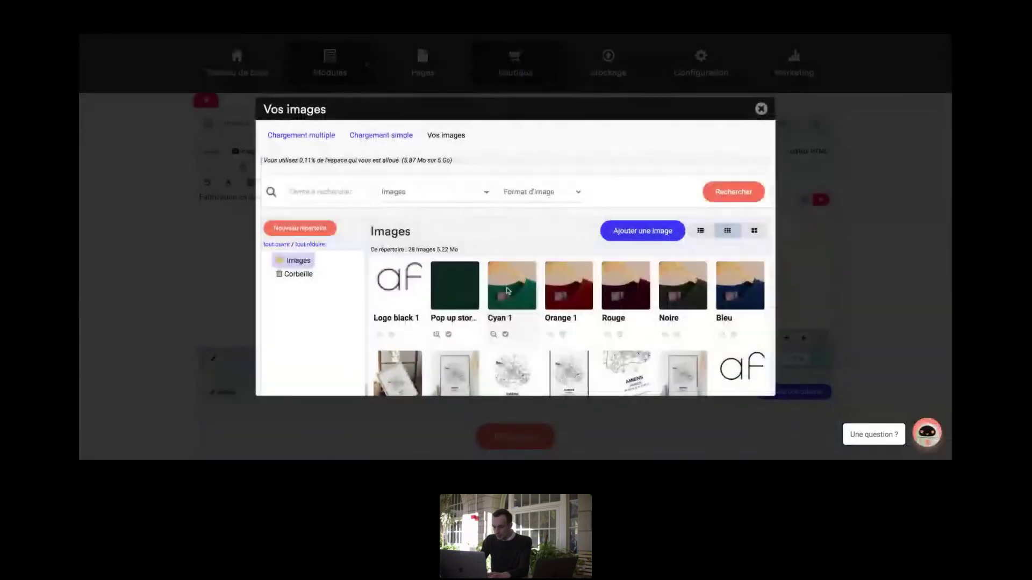
{"action": "scroll", "coordinate": [500, 323], "scroll_direction": "down", "scroll_amount": 2}
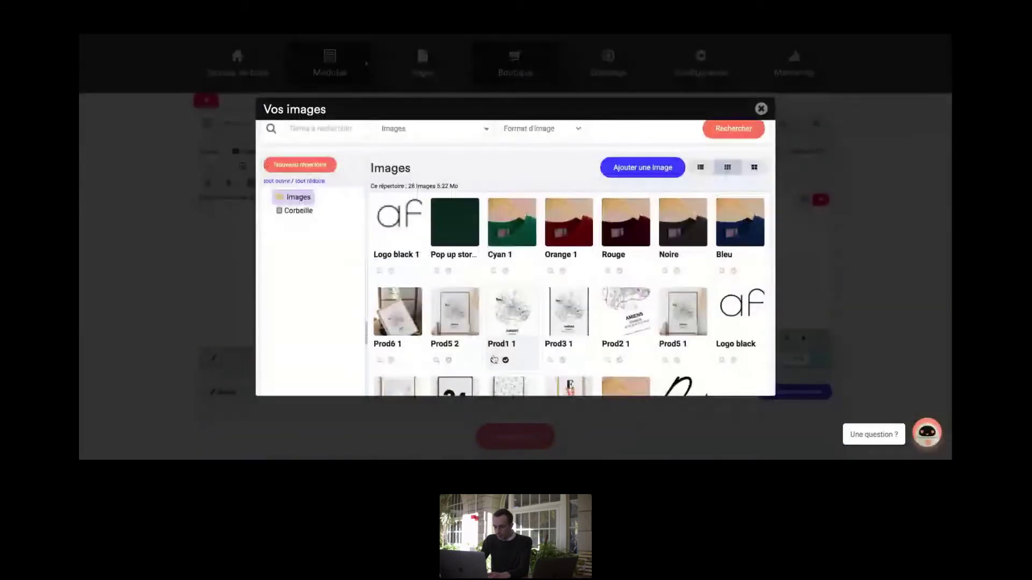
{"action": "left_click", "coordinate": [506, 360]}
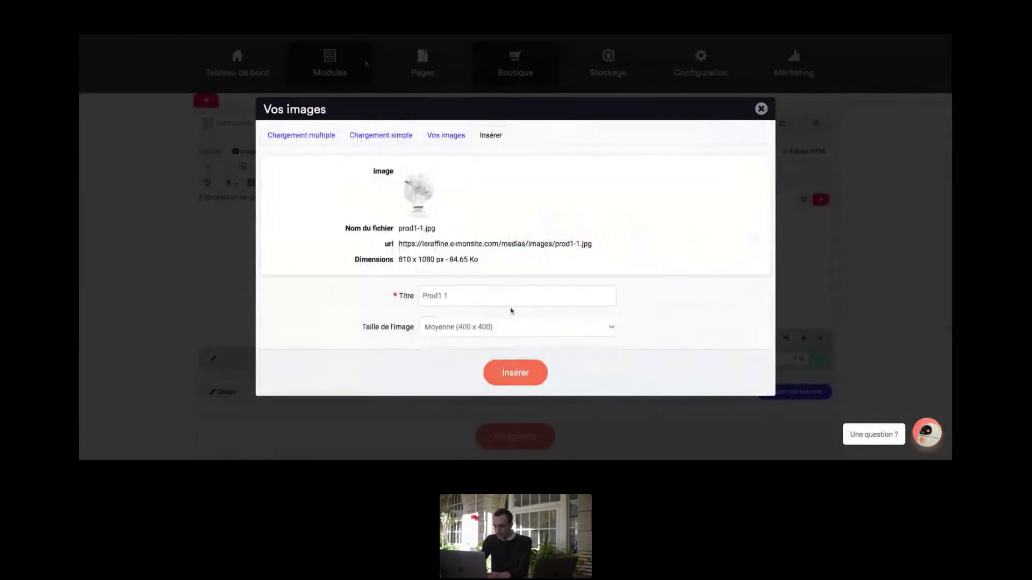
{"action": "scroll", "coordinate": [511, 322], "scroll_direction": "down", "scroll_amount": 1}
{"action": "left_click", "coordinate": [515, 367]}
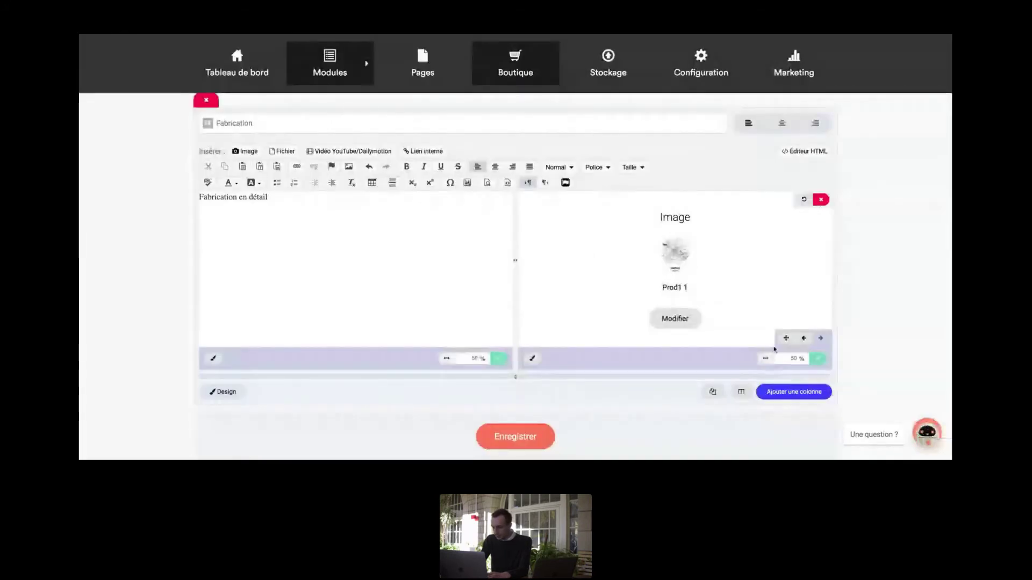
- Set the width of the image column in the Fabrication line to 30 %
{"action": "left_click", "coordinate": [780, 357]}
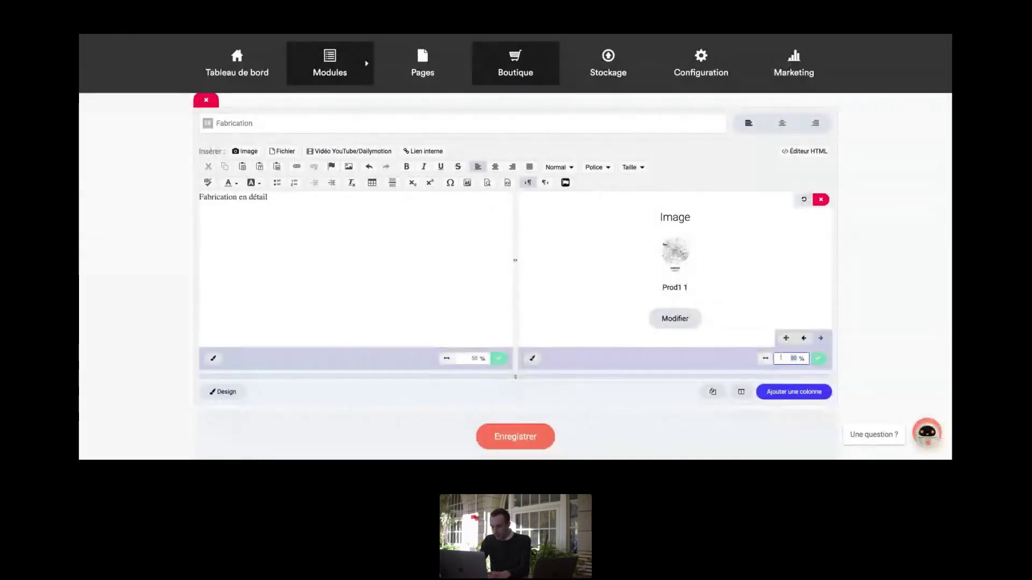
{"action": "type", "text": "3"}
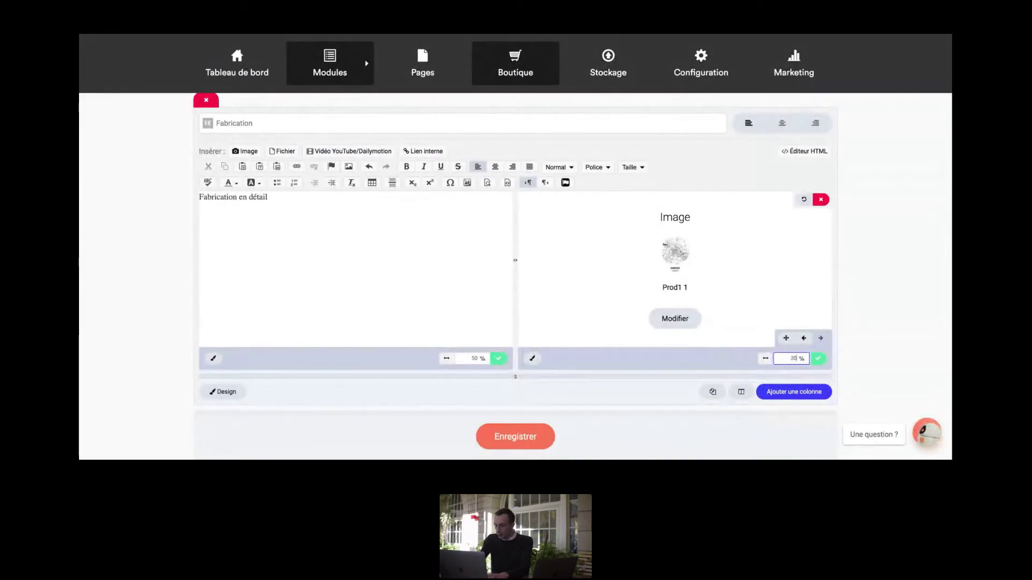
{"action": "left_click", "coordinate": [817, 358]}
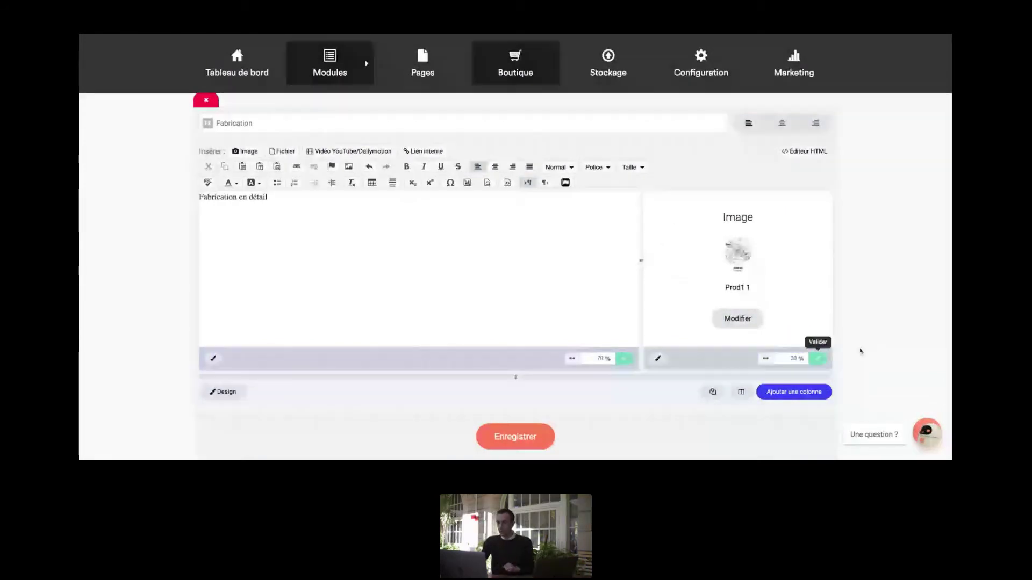
- Look over the price, tax and weight fields in the product price section
{"action": "scroll", "coordinate": [860, 351], "scroll_direction": "down", "scroll_amount": 2}
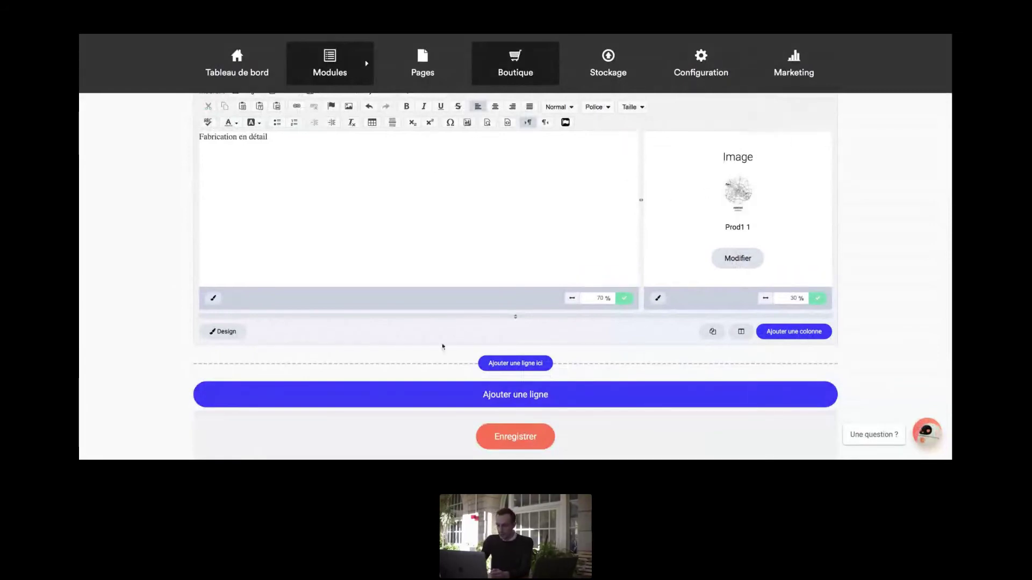
{"action": "scroll", "coordinate": [467, 239], "scroll_direction": "down", "scroll_amount": 5}
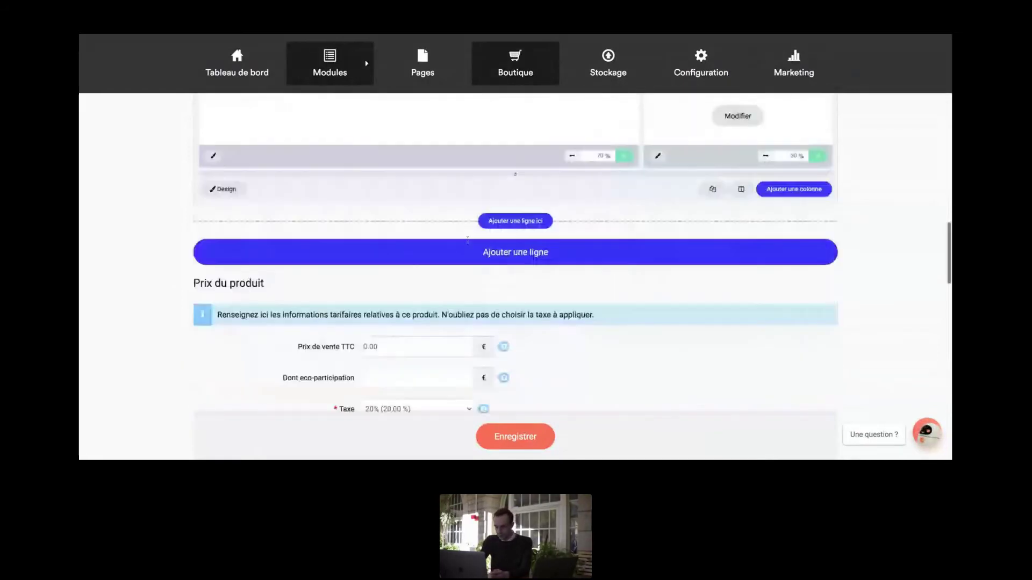
{"action": "scroll", "coordinate": [444, 267], "scroll_direction": "down", "scroll_amount": 6}
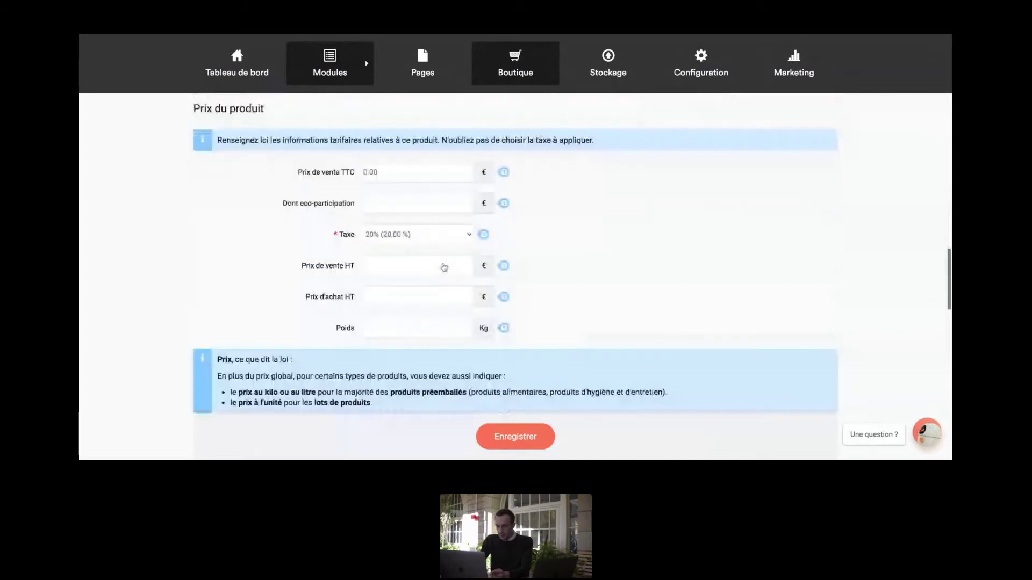
{"action": "scroll", "coordinate": [262, 225], "scroll_direction": "down", "scroll_amount": 1}
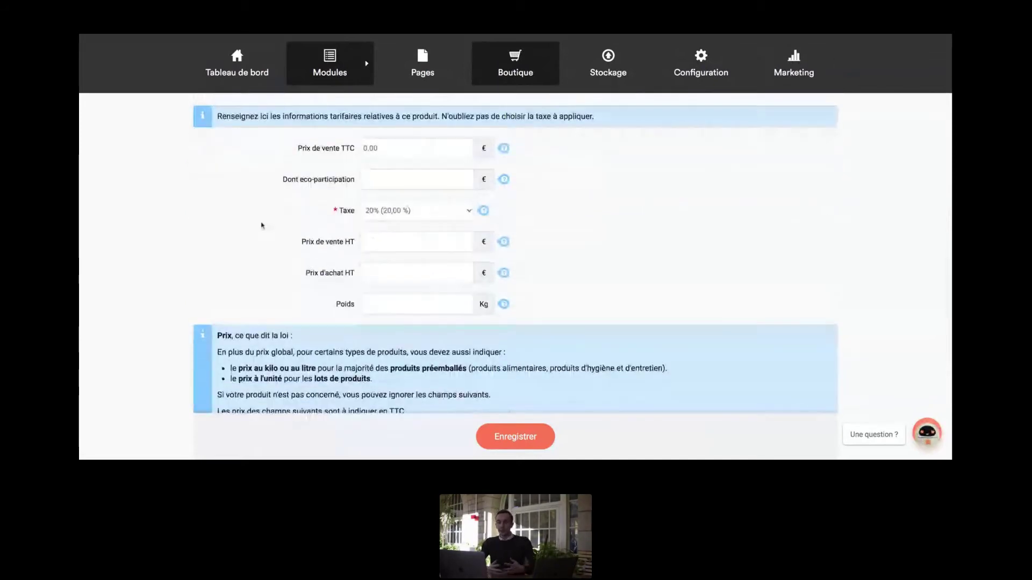
- Examine the product's tax-included price, eco-participation, tax, pre-tax price, purchase price and weight fields one by one
{"action": "left_click", "coordinate": [410, 152]}
{"action": "left_click", "coordinate": [412, 181]}
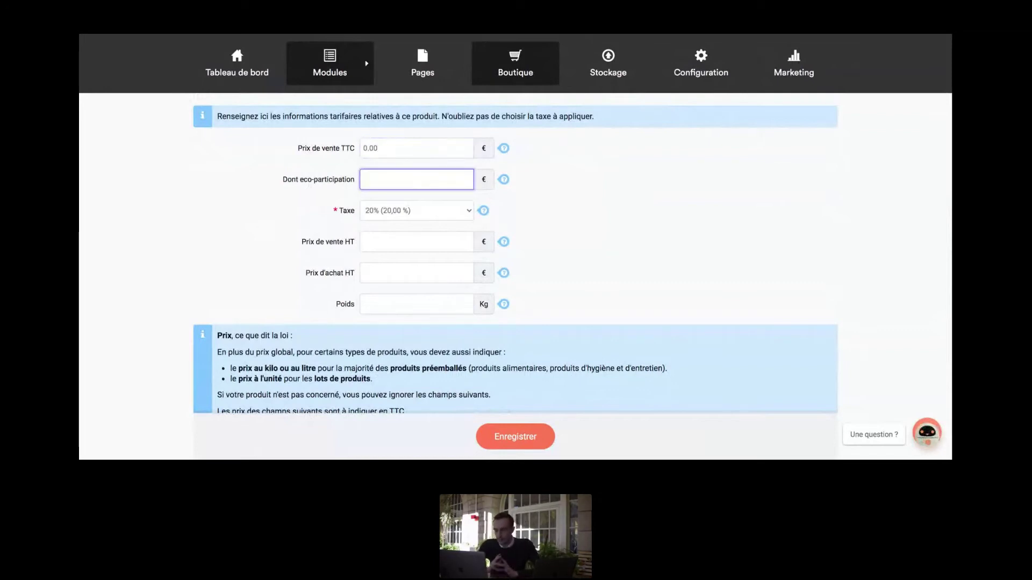
{"action": "left_click", "coordinate": [427, 208]}
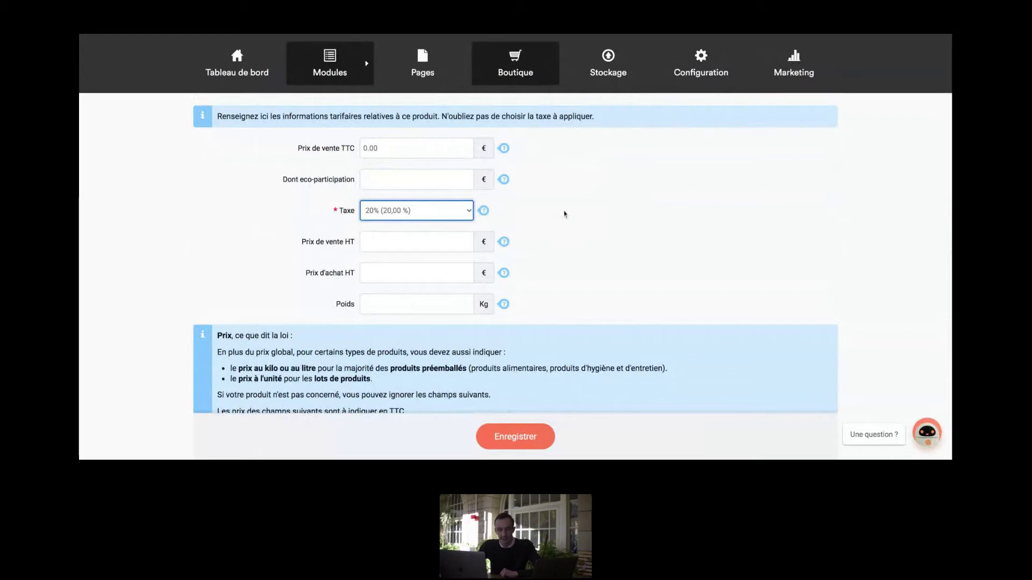
{"action": "left_click", "coordinate": [429, 238]}
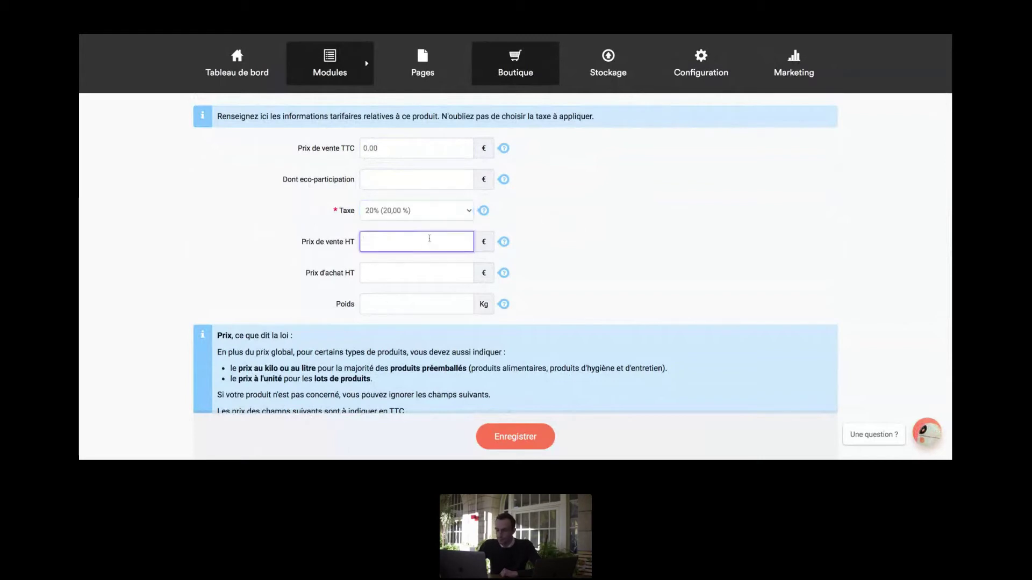
{"action": "scroll", "coordinate": [429, 238], "scroll_direction": "down", "scroll_amount": 1}
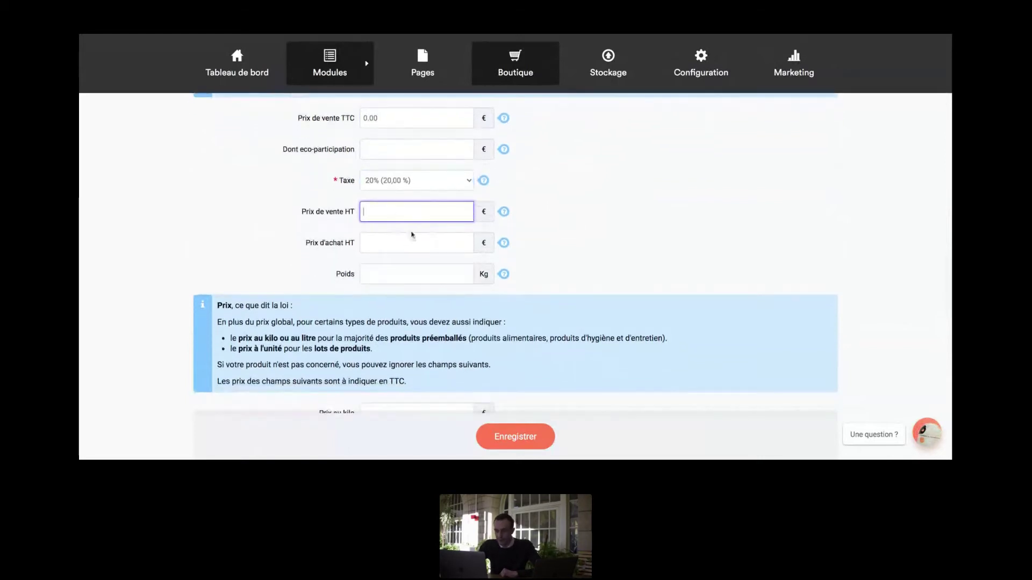
{"action": "left_click", "coordinate": [395, 242]}
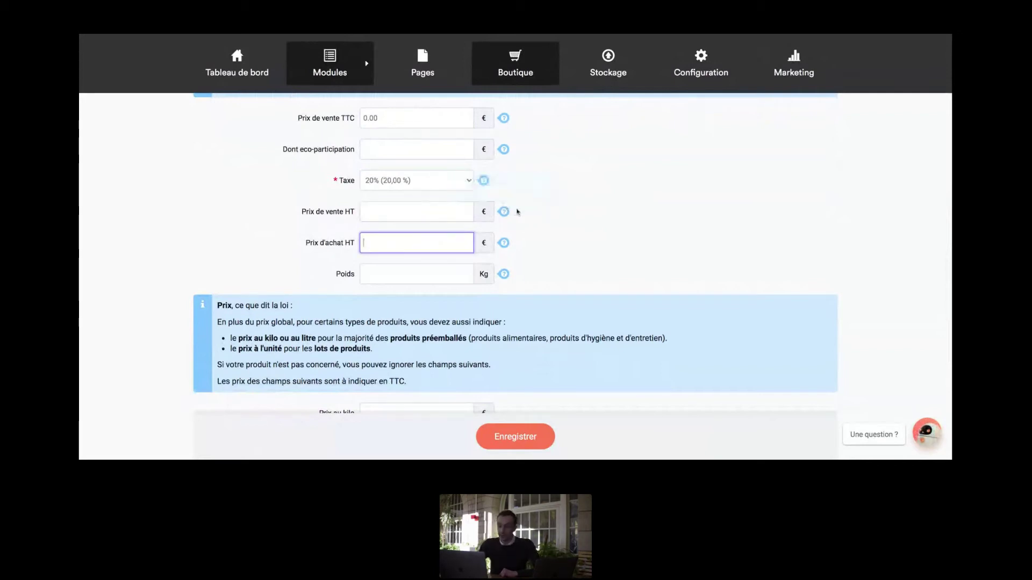
{"action": "mouse_move", "coordinate": [504, 211]}
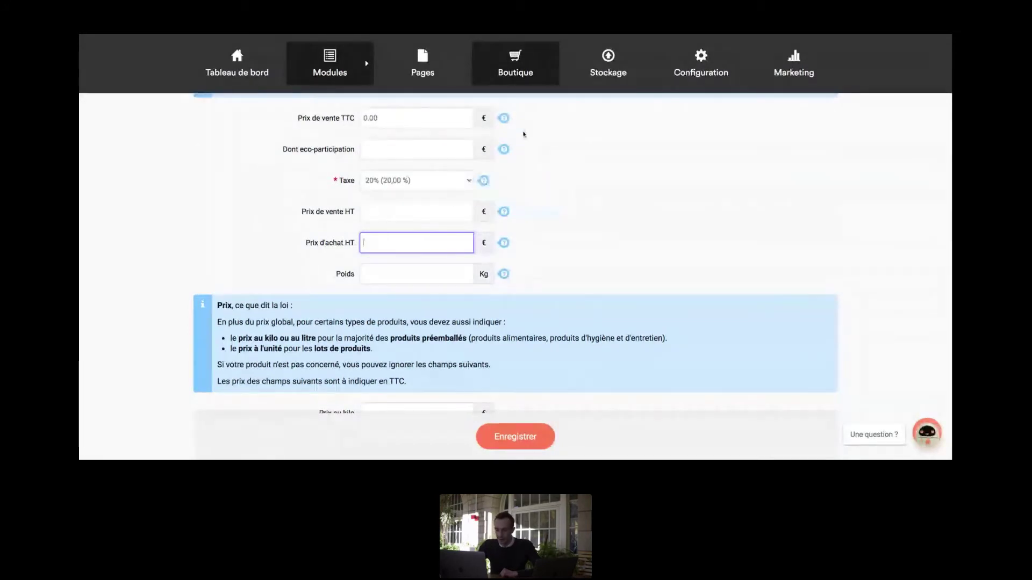
{"action": "scroll", "coordinate": [523, 135], "scroll_direction": "down", "scroll_amount": 2}
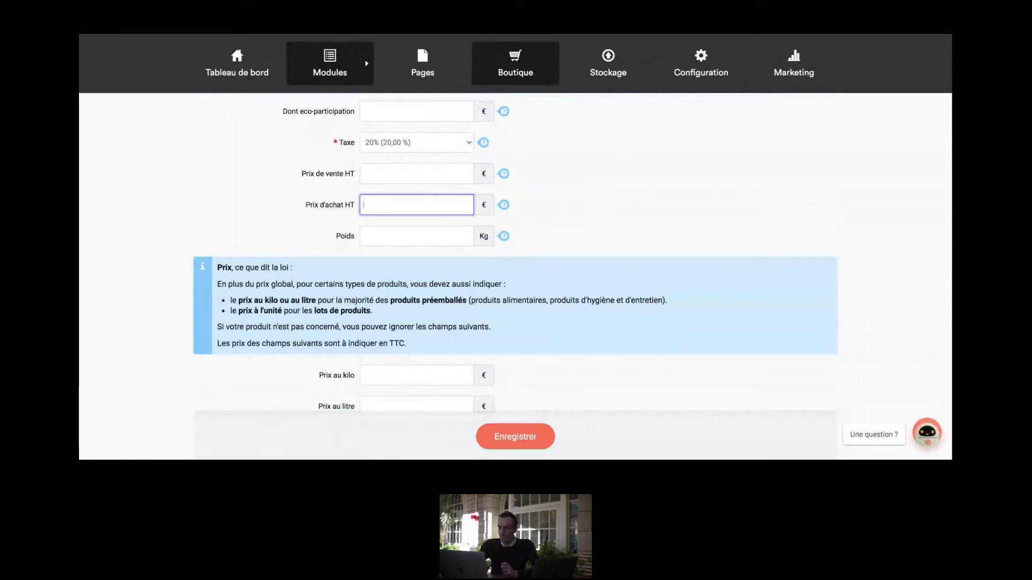
{"action": "left_click", "coordinate": [398, 231]}
{"action": "mouse_move", "coordinate": [505, 236]}
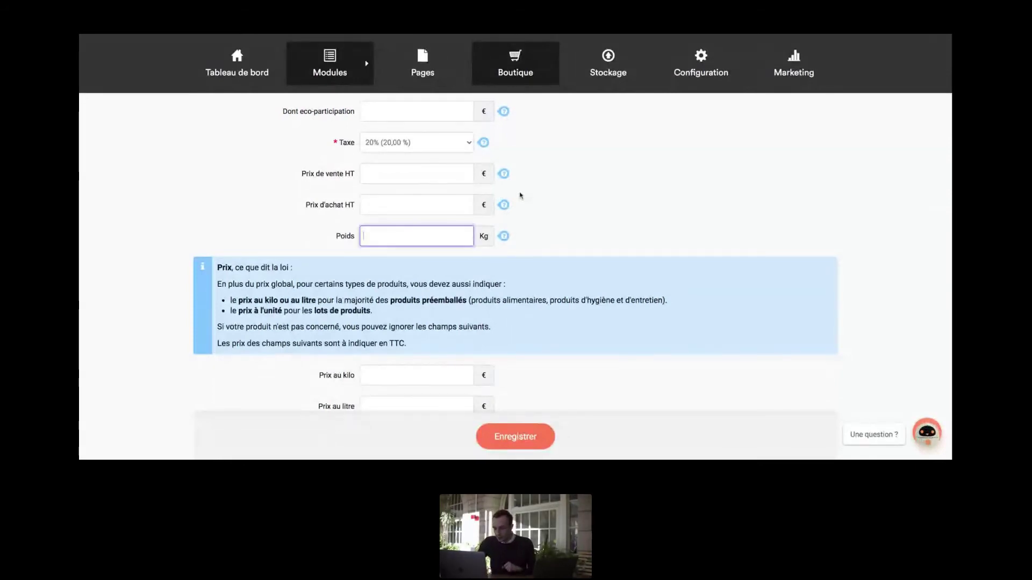
- Review the product form from the title and category details down to the weight field
{"action": "scroll", "coordinate": [520, 196], "scroll_direction": "up", "scroll_amount": 10}
{"action": "scroll", "coordinate": [521, 195], "scroll_direction": "up", "scroll_amount": 6}
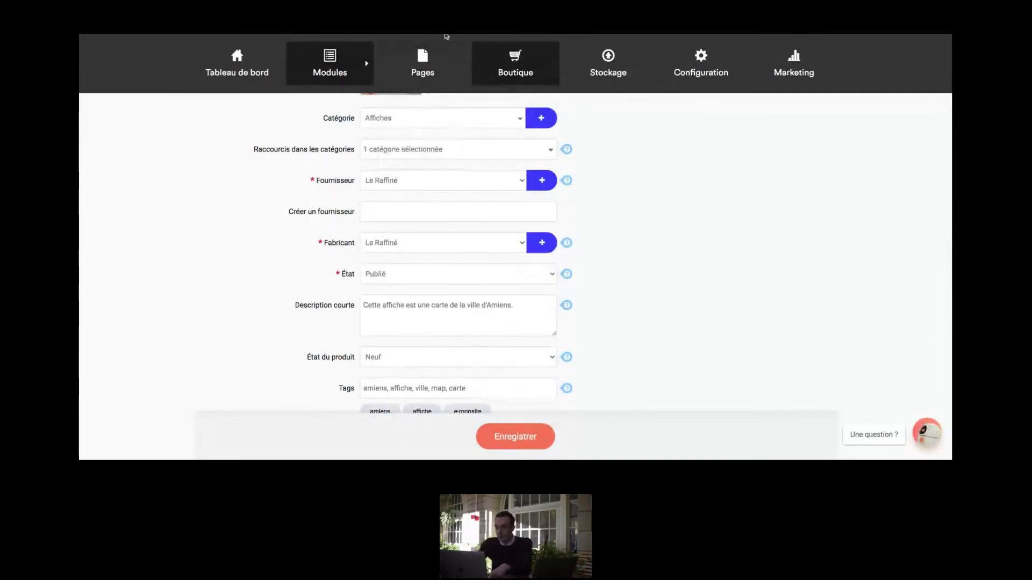
{"action": "scroll", "coordinate": [217, 169], "scroll_direction": "up", "scroll_amount": 5}
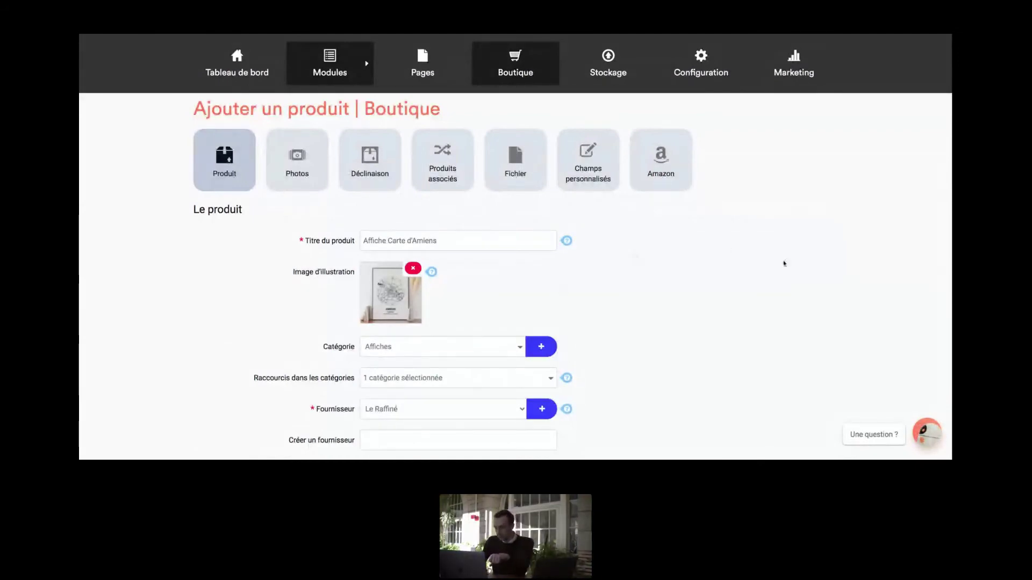
{"action": "scroll", "coordinate": [527, 315], "scroll_direction": "down", "scroll_amount": 5}
{"action": "scroll", "coordinate": [528, 317], "scroll_direction": "down", "scroll_amount": 5}
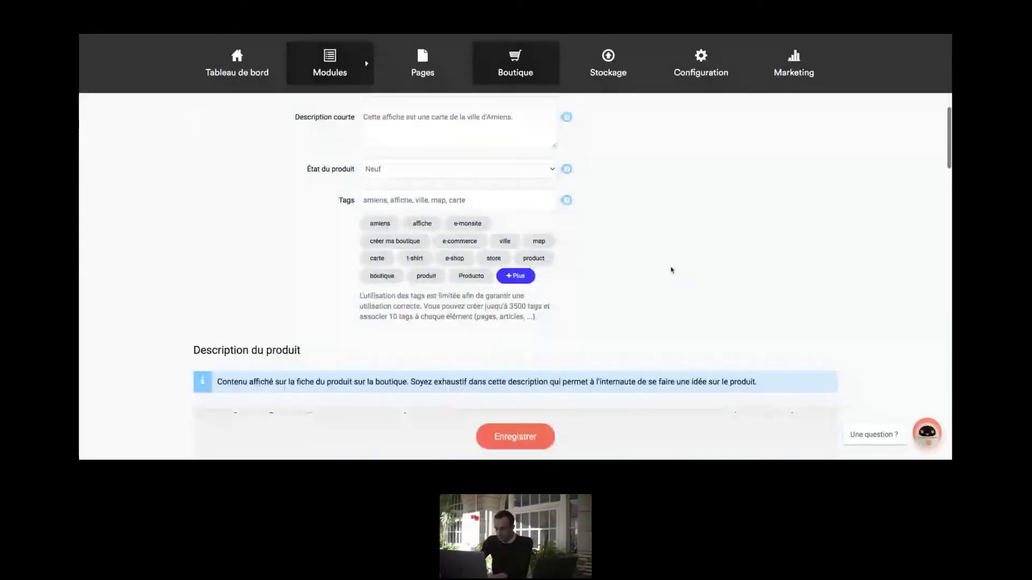
{"action": "scroll", "coordinate": [671, 270], "scroll_direction": "down", "scroll_amount": 10}
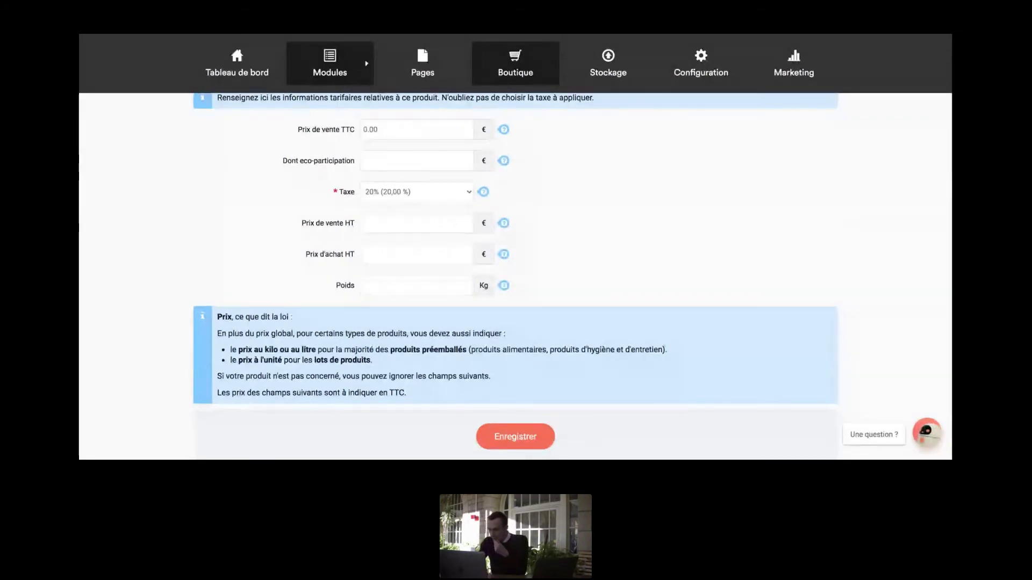
{"action": "left_click", "coordinate": [416, 285]}
{"action": "scroll", "coordinate": [600, 191], "scroll_direction": "up", "scroll_amount": 1}
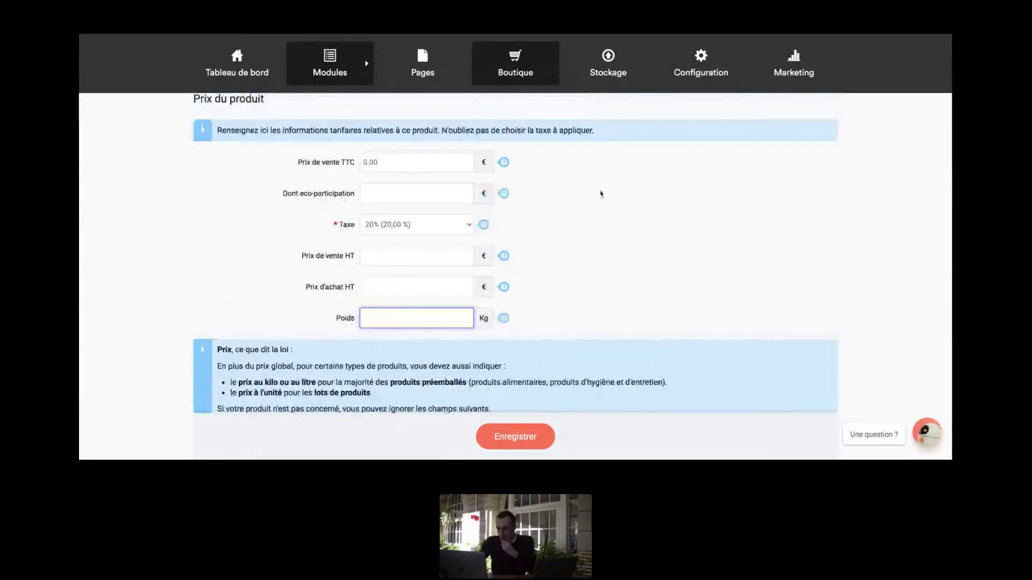
- Read the legal pricing notice and examine the price per kilo, per litre and per unit fields
{"action": "scroll", "coordinate": [601, 194], "scroll_direction": "down", "scroll_amount": 3}
{"action": "scroll", "coordinate": [601, 193], "scroll_direction": "down", "scroll_amount": 1}
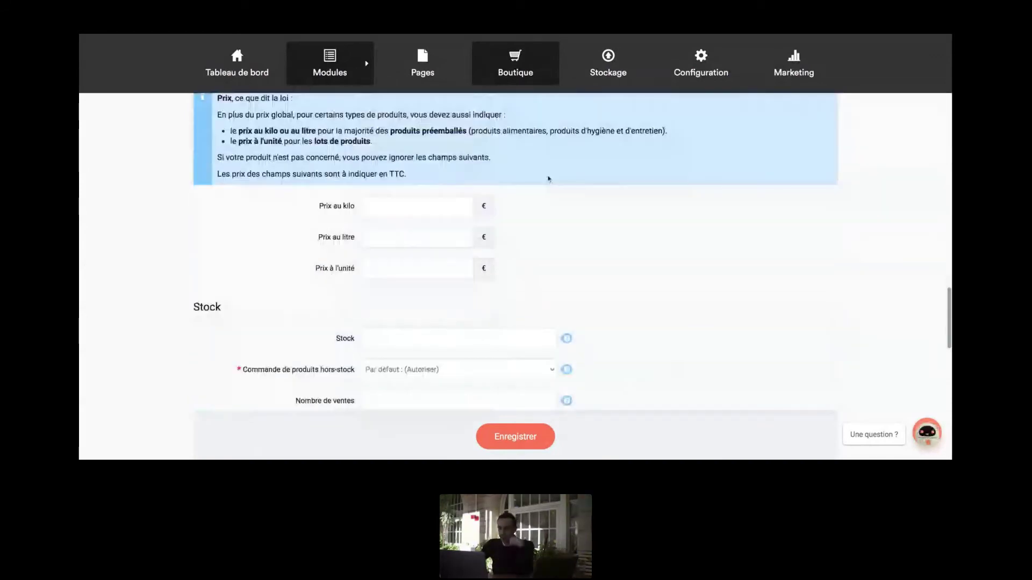
{"action": "scroll", "coordinate": [591, 225], "scroll_direction": "up", "scroll_amount": 4}
{"action": "scroll", "coordinate": [581, 261], "scroll_direction": "down", "scroll_amount": 1}
{"action": "scroll", "coordinate": [436, 224], "scroll_direction": "down", "scroll_amount": 2}
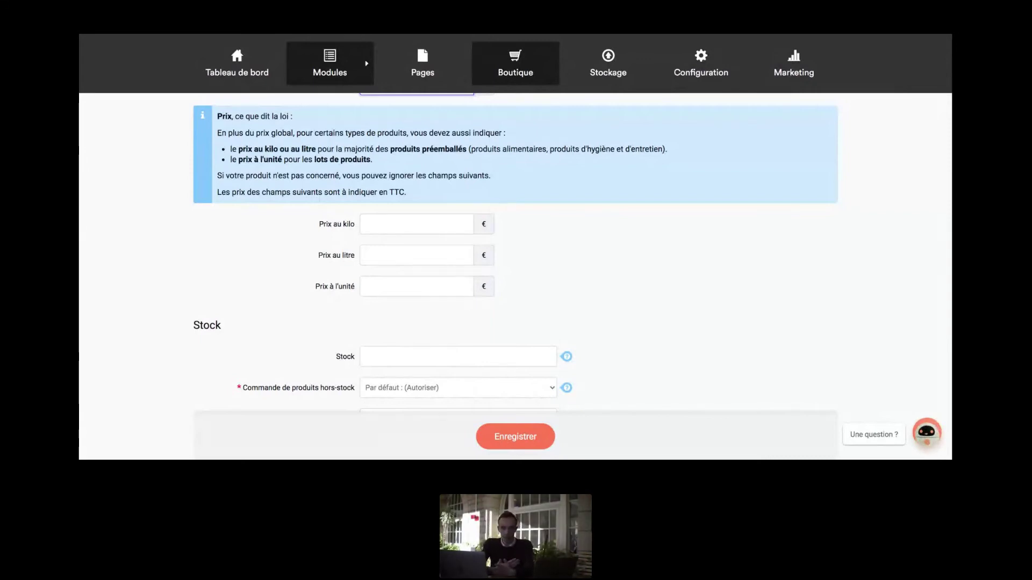
{"action": "scroll", "coordinate": [323, 279], "scroll_direction": "down", "scroll_amount": 3}
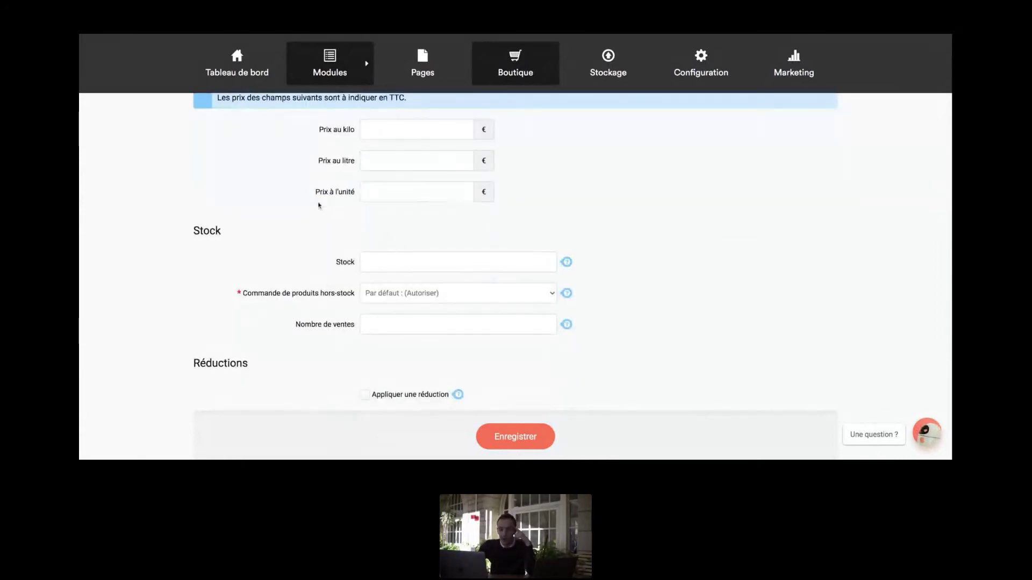
{"action": "scroll", "coordinate": [380, 246], "scroll_direction": "down", "scroll_amount": 1}
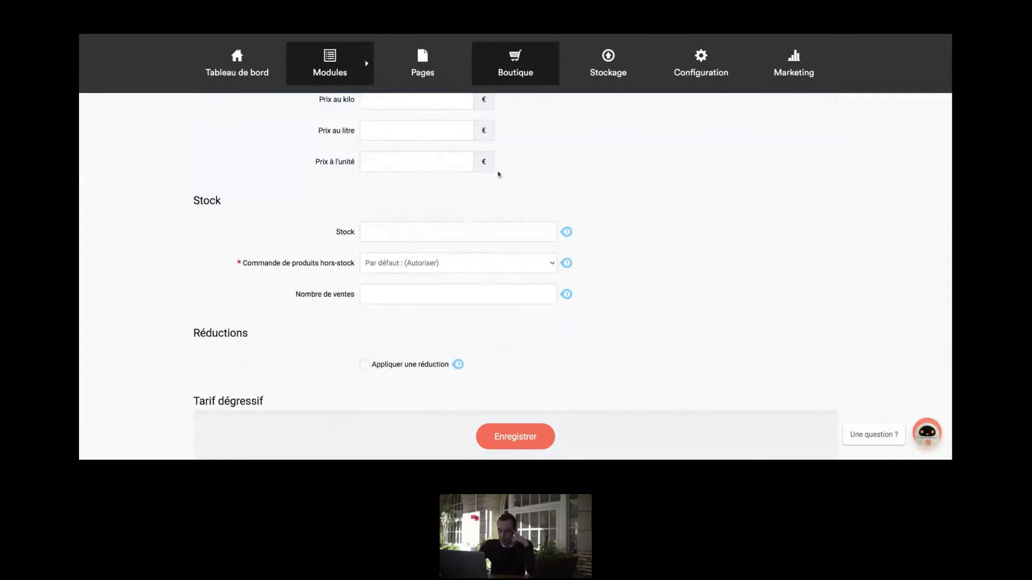
- Examine the stock quantity, out-of-stock ordering and number of sales fields in the Stock section
{"action": "left_click", "coordinate": [421, 225]}
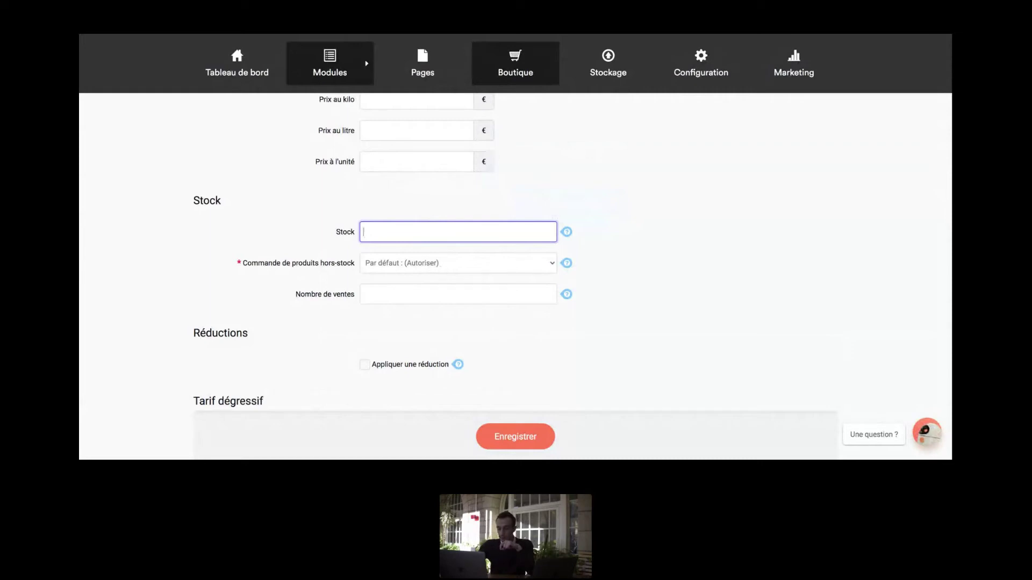
{"action": "scroll", "coordinate": [483, 267], "scroll_direction": "down", "scroll_amount": 4}
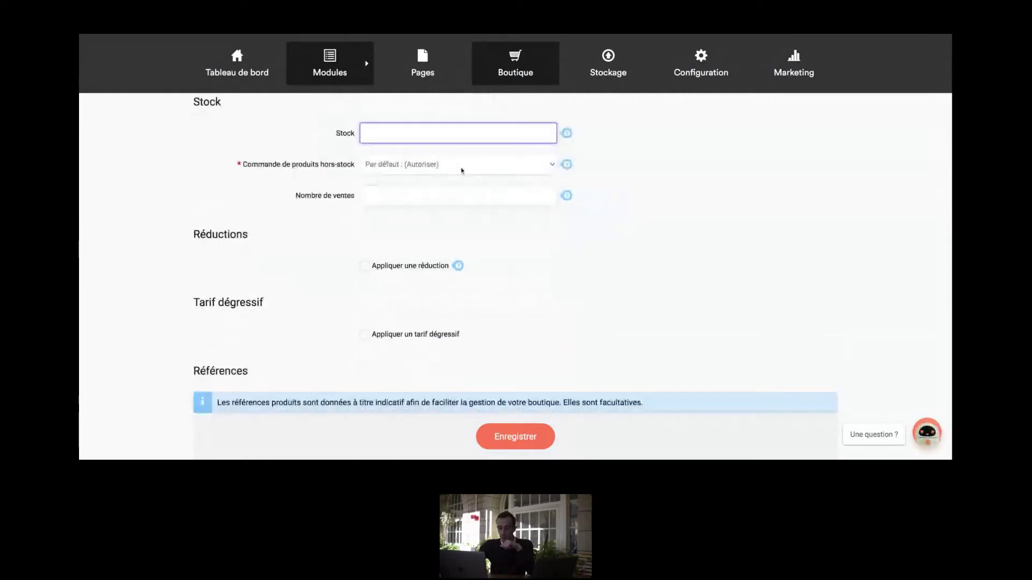
{"action": "key", "text": "Tab"}
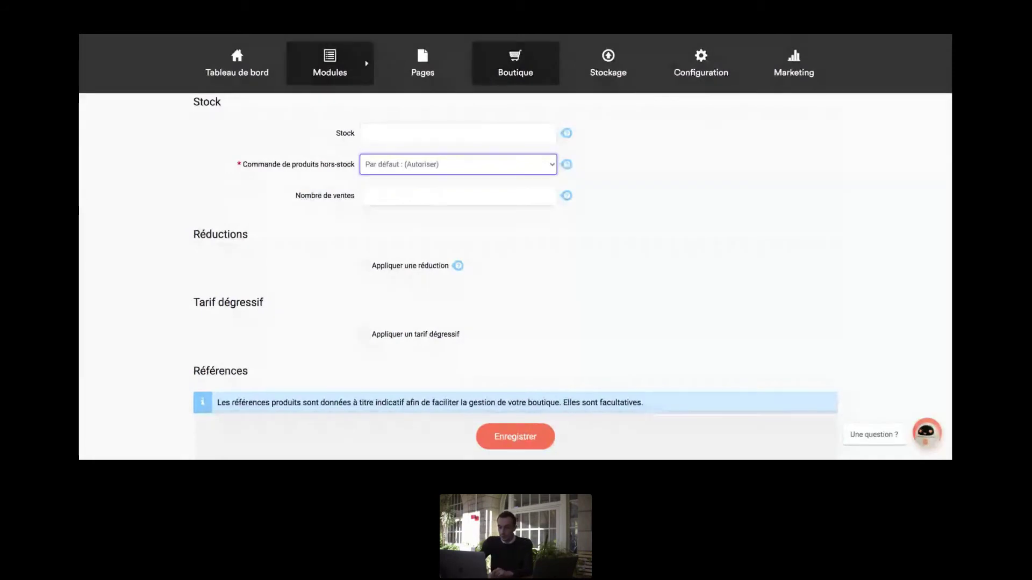
{"action": "left_click", "coordinate": [459, 200]}
{"action": "mouse_move", "coordinate": [570, 197]}
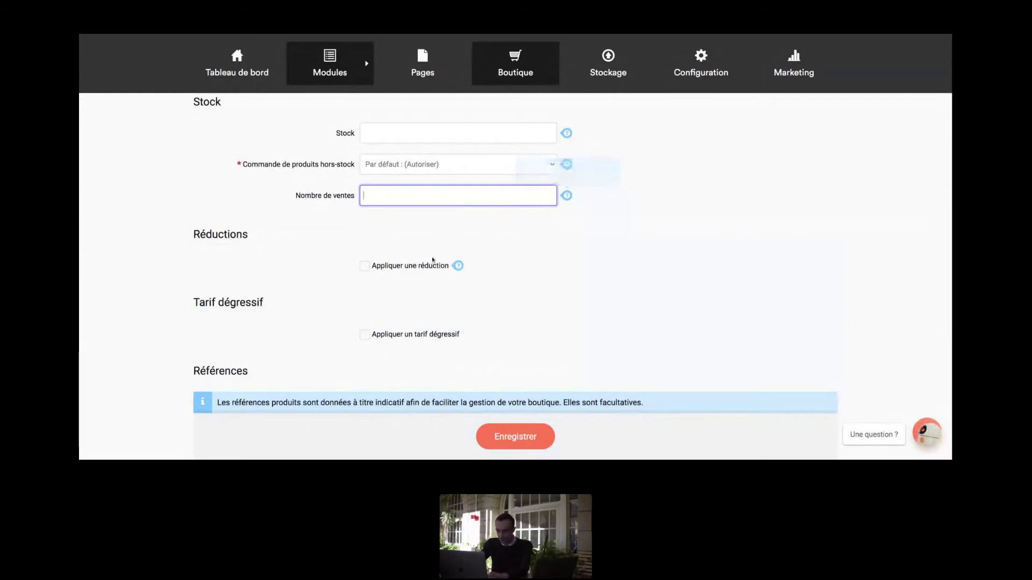
{"action": "left_click", "coordinate": [416, 260]}
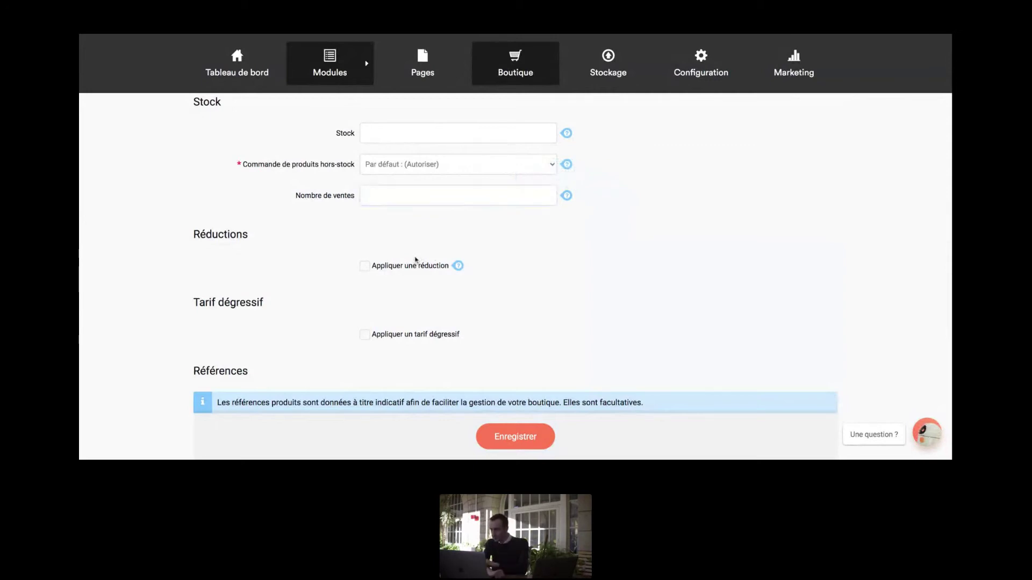
{"action": "left_click", "coordinate": [457, 195]}
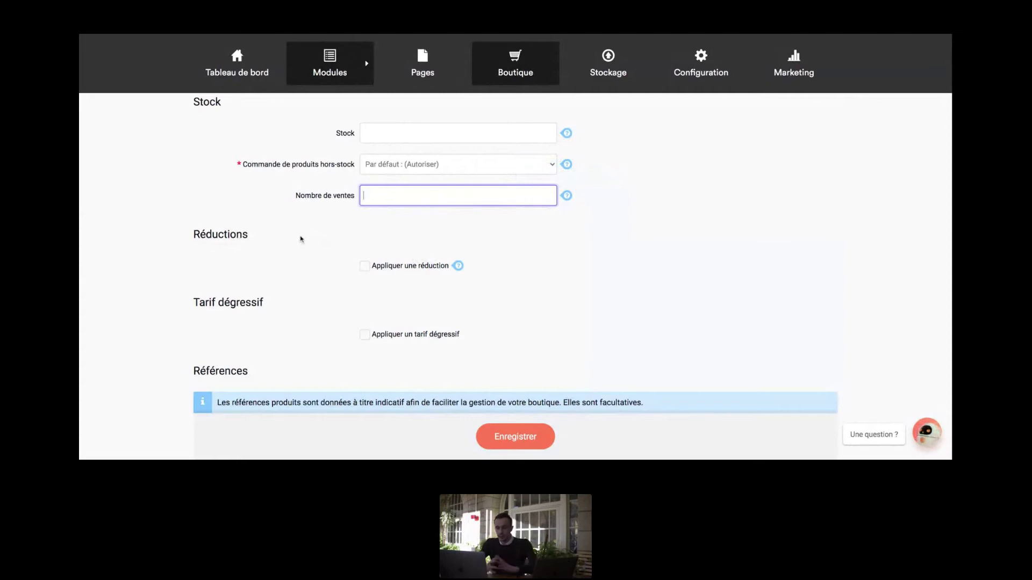
- Enable a discount on the product and look at its amount and percentage fields
{"action": "left_click", "coordinate": [364, 266]}
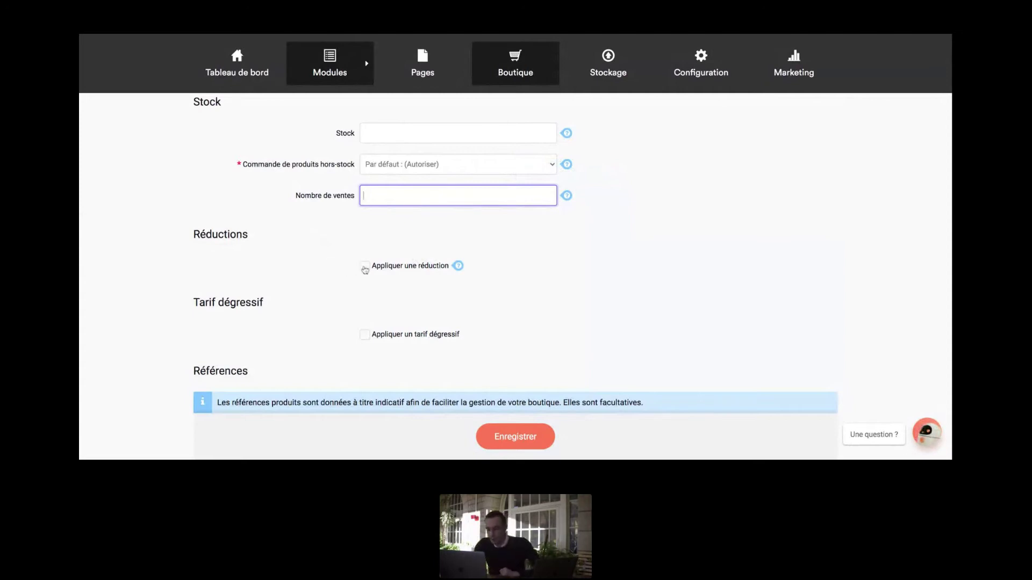
{"action": "scroll", "coordinate": [364, 268], "scroll_direction": "down", "scroll_amount": 3}
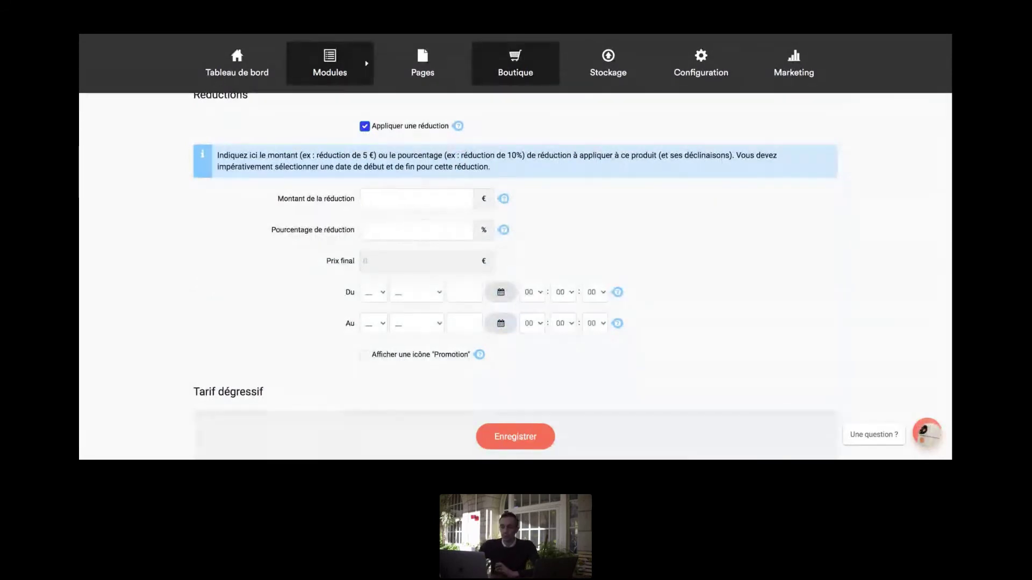
{"action": "left_click", "coordinate": [437, 205]}
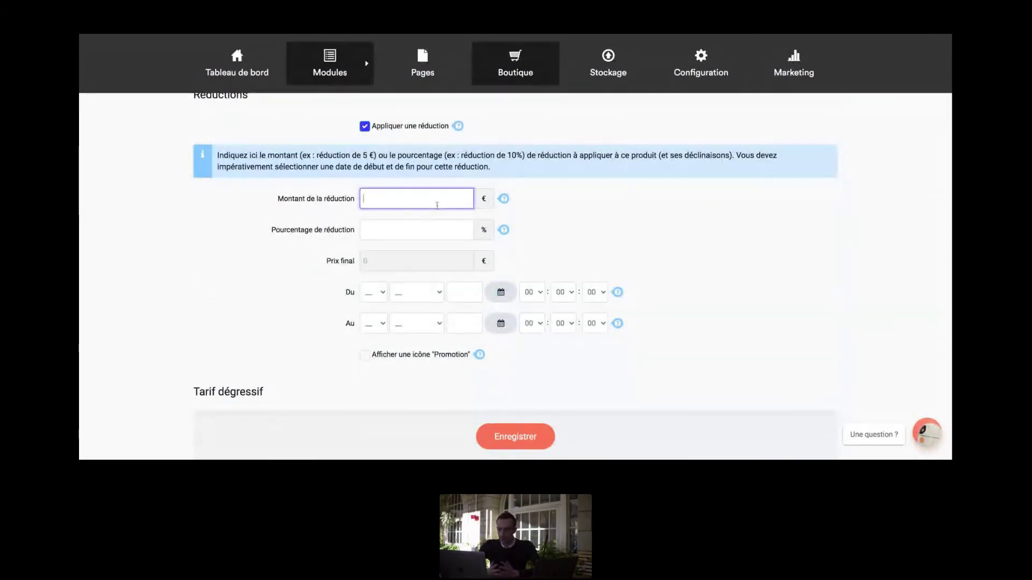
{"action": "key", "text": "Tab"}
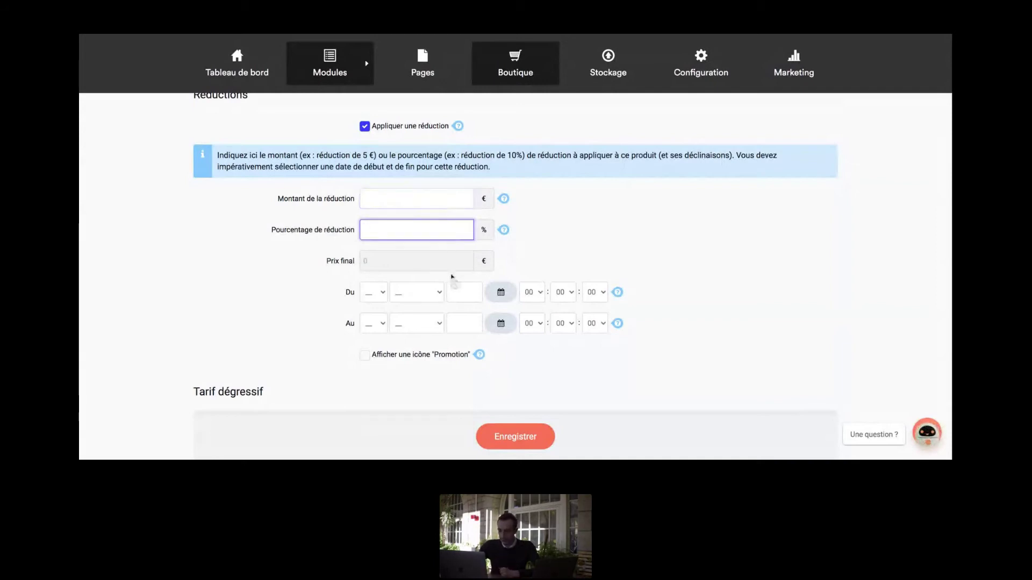
- Set the product's tax-included sale price to 20 €, keeping the 20 % tax
{"action": "scroll", "coordinate": [421, 192], "scroll_direction": "up", "scroll_amount": 7}
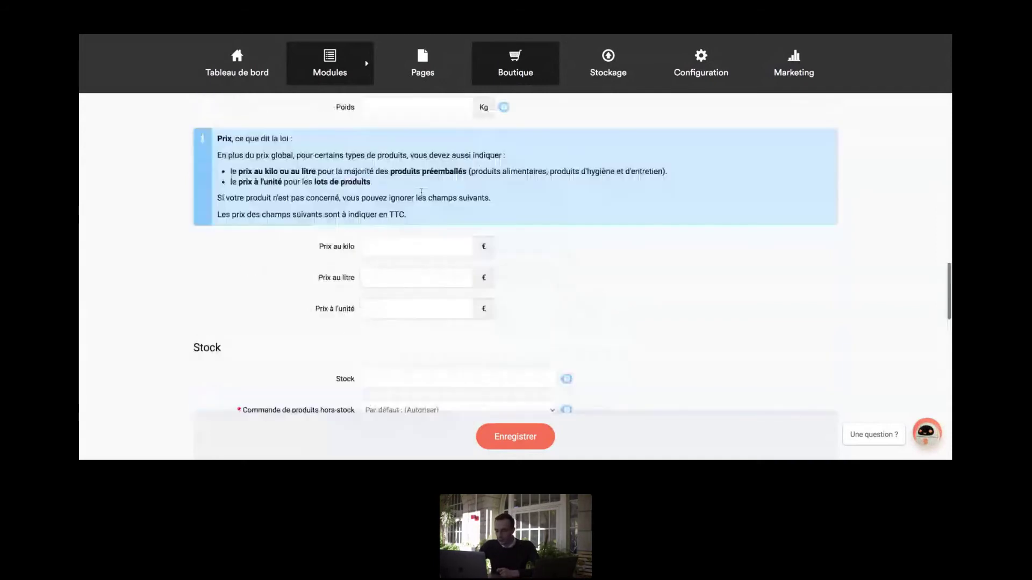
{"action": "scroll", "coordinate": [421, 192], "scroll_direction": "up", "scroll_amount": 5}
{"action": "left_click", "coordinate": [422, 183]}
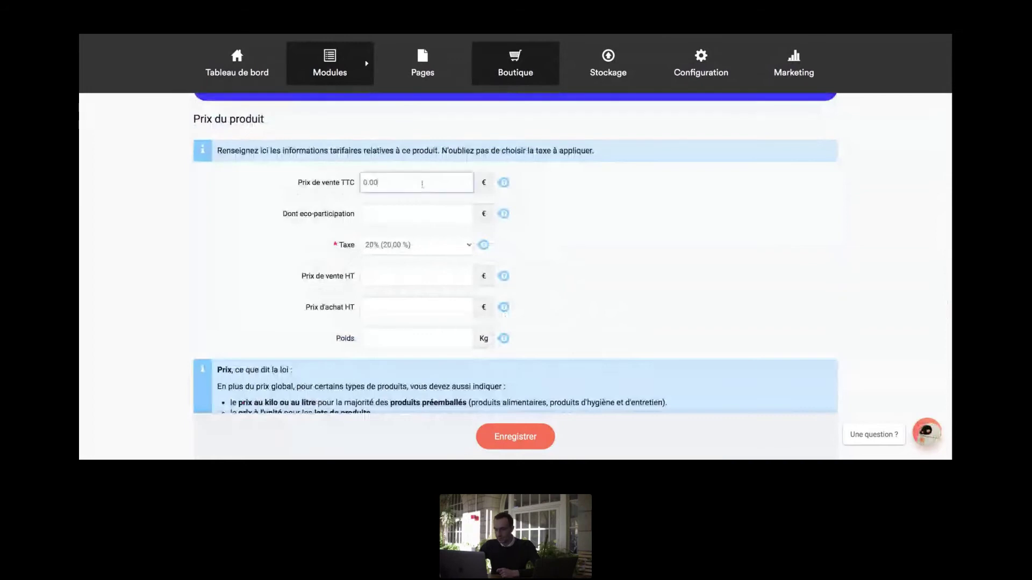
{"action": "type", "text": "20"}
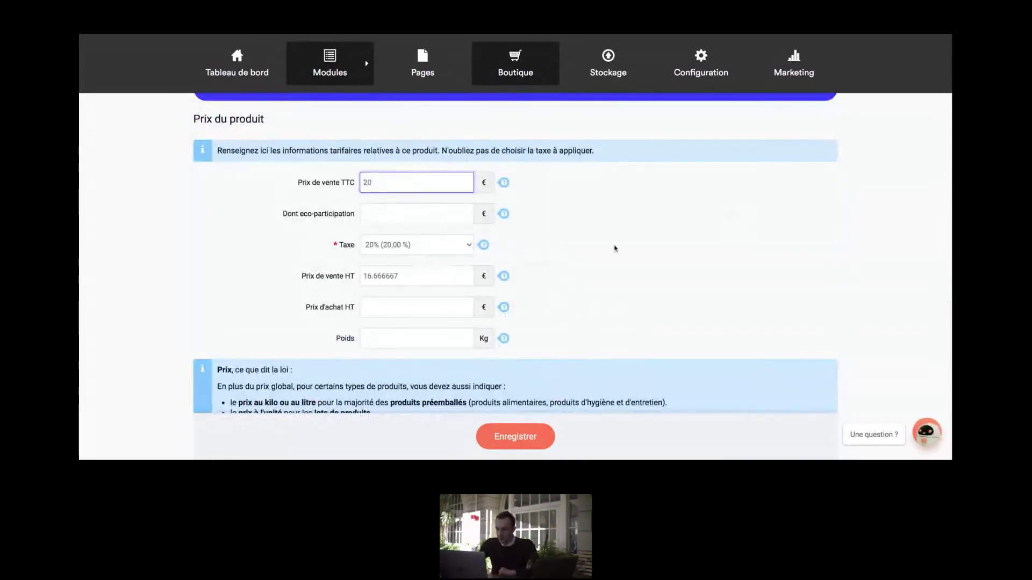
{"action": "left_click", "coordinate": [615, 248]}
{"action": "scroll", "coordinate": [616, 248], "scroll_direction": "down", "scroll_amount": 2}
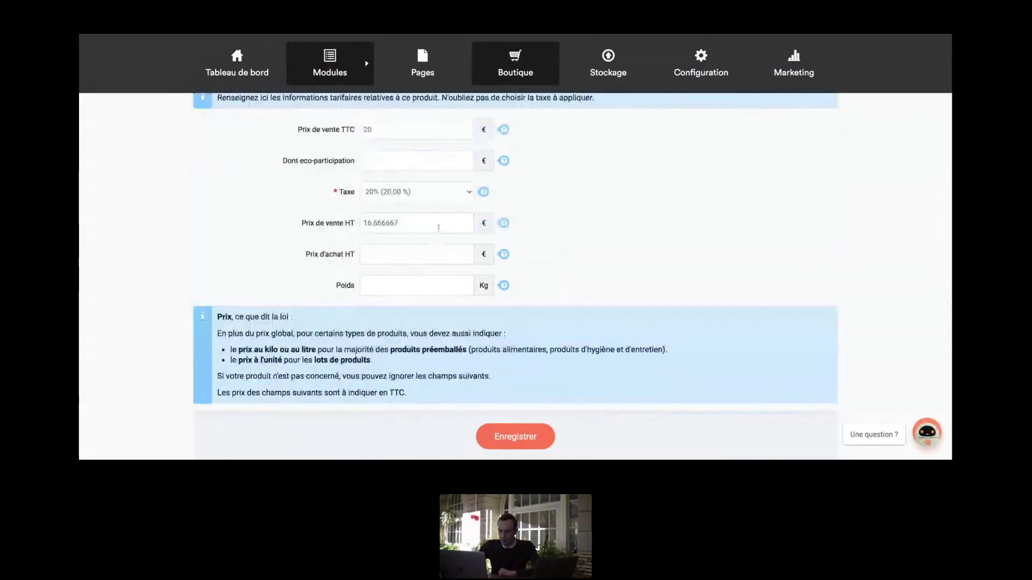
{"action": "scroll", "coordinate": [432, 226], "scroll_direction": "up", "scroll_amount": 1}
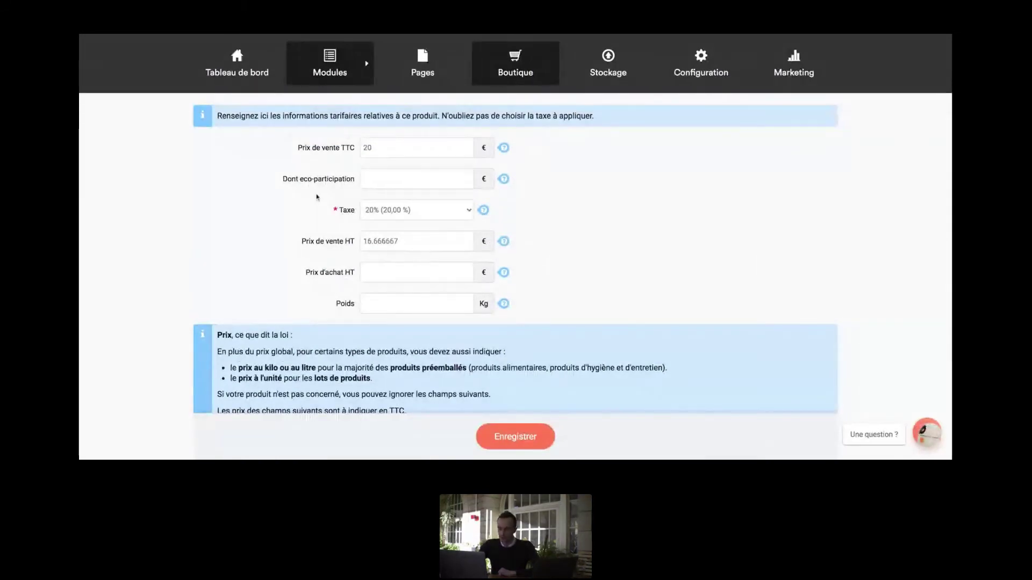
- Review the stock quantity and out-of-stock ordering fields for the product
{"action": "scroll", "coordinate": [317, 197], "scroll_direction": "down", "scroll_amount": 4}
{"action": "scroll", "coordinate": [317, 197], "scroll_direction": "down", "scroll_amount": 11}
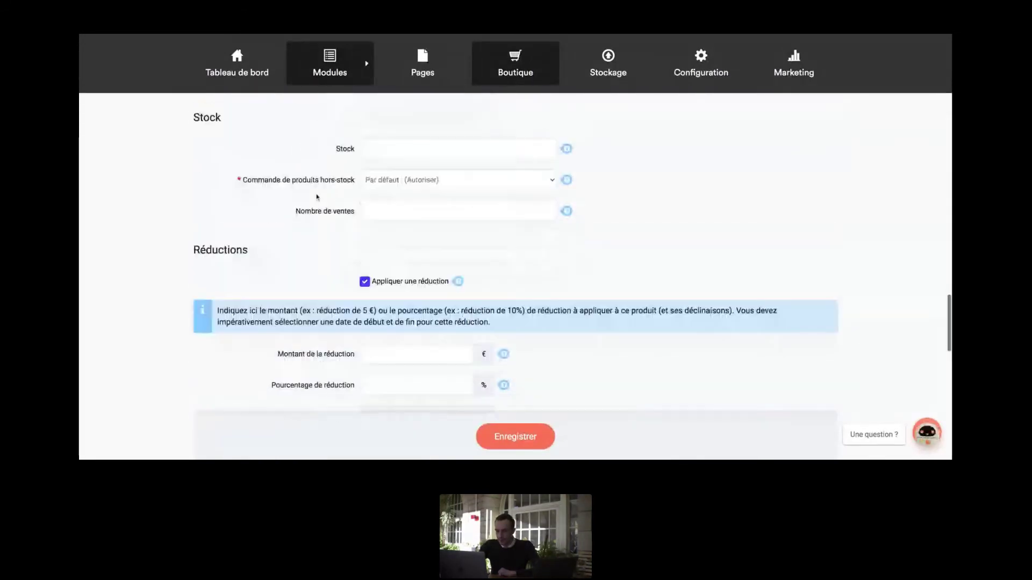
{"action": "scroll", "coordinate": [461, 221], "scroll_direction": "up", "scroll_amount": 2}
{"action": "left_click", "coordinate": [461, 220]}
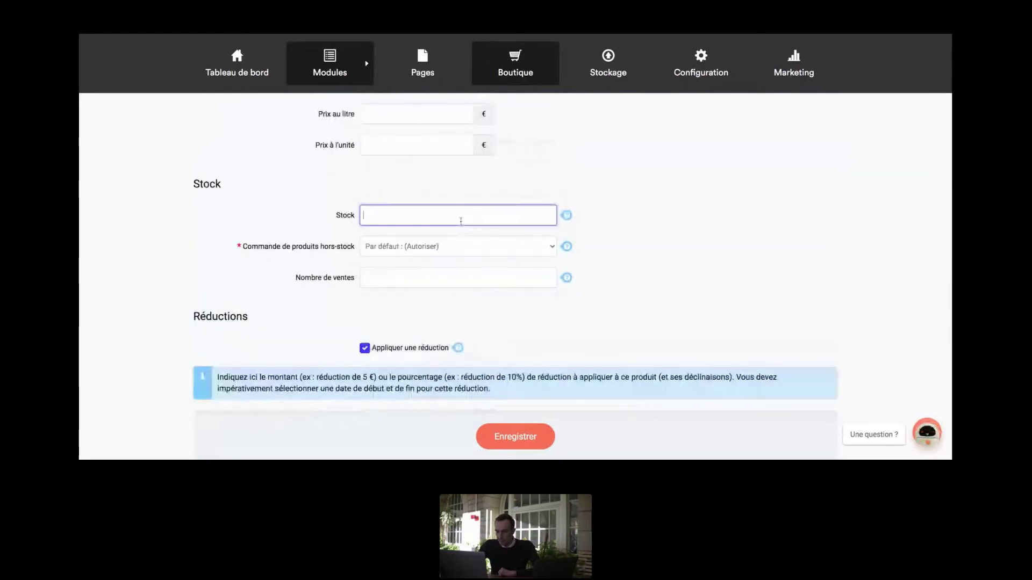
{"action": "left_click", "coordinate": [438, 248]}
- Set the product's discount amount to 5 € in the Réductions section
{"action": "scroll", "coordinate": [295, 304], "scroll_direction": "down", "scroll_amount": 9}
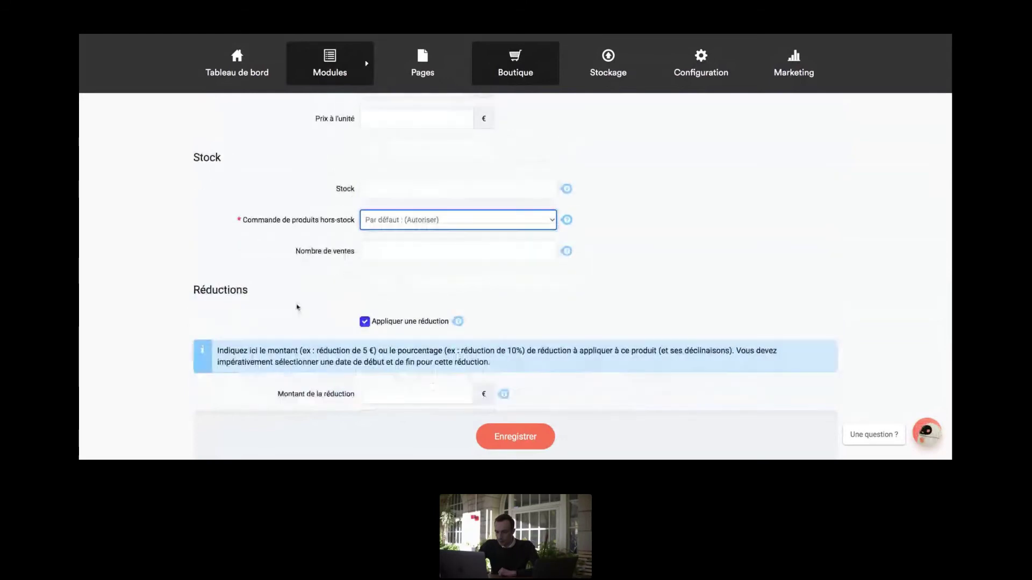
{"action": "left_click", "coordinate": [398, 204]}
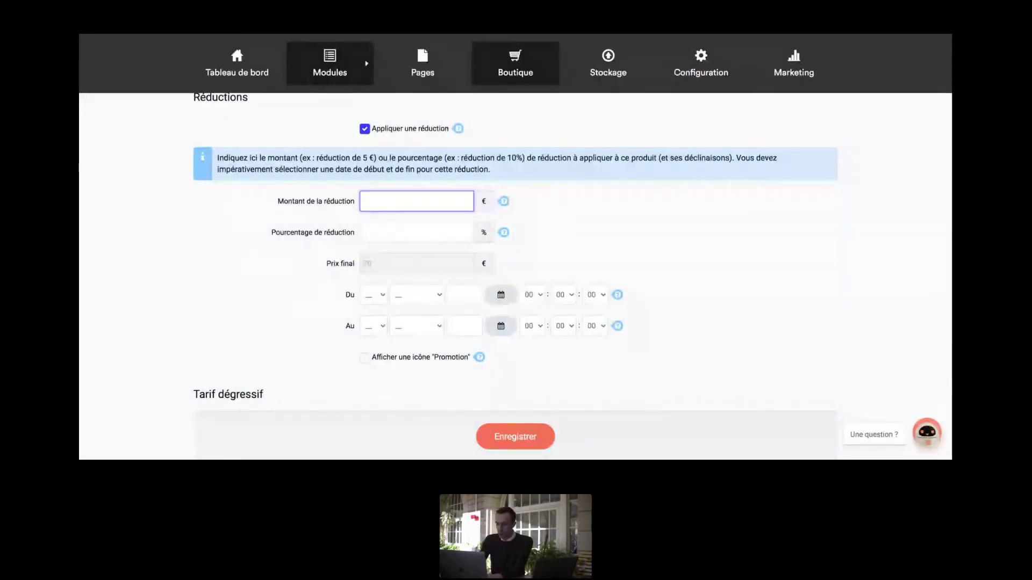
{"action": "type", "text": "5"}
{"action": "left_click", "coordinate": [516, 240]}
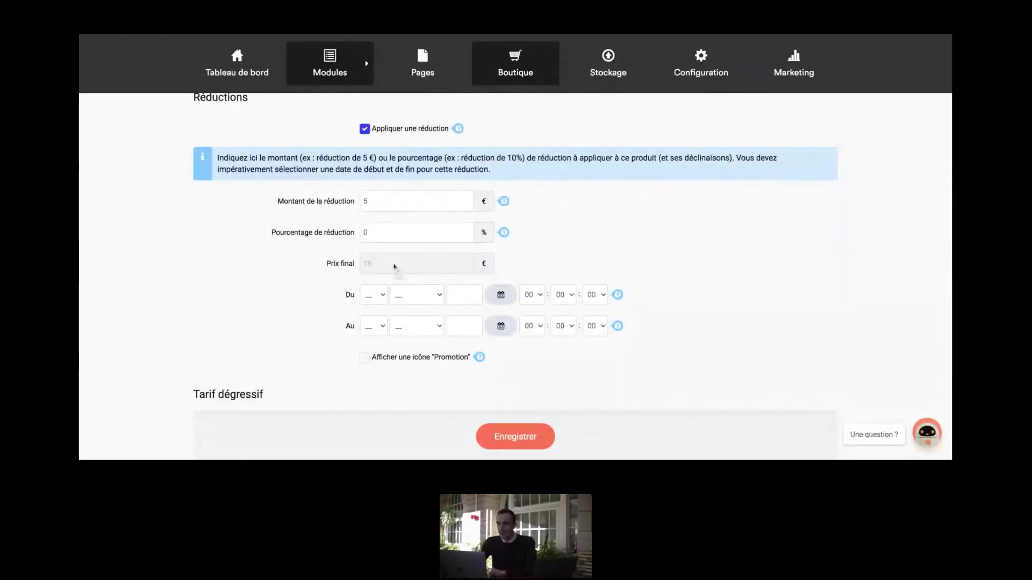
- Look at the discount's start and end date fields and the "Promotion" icon option
{"action": "left_click", "coordinate": [379, 302]}
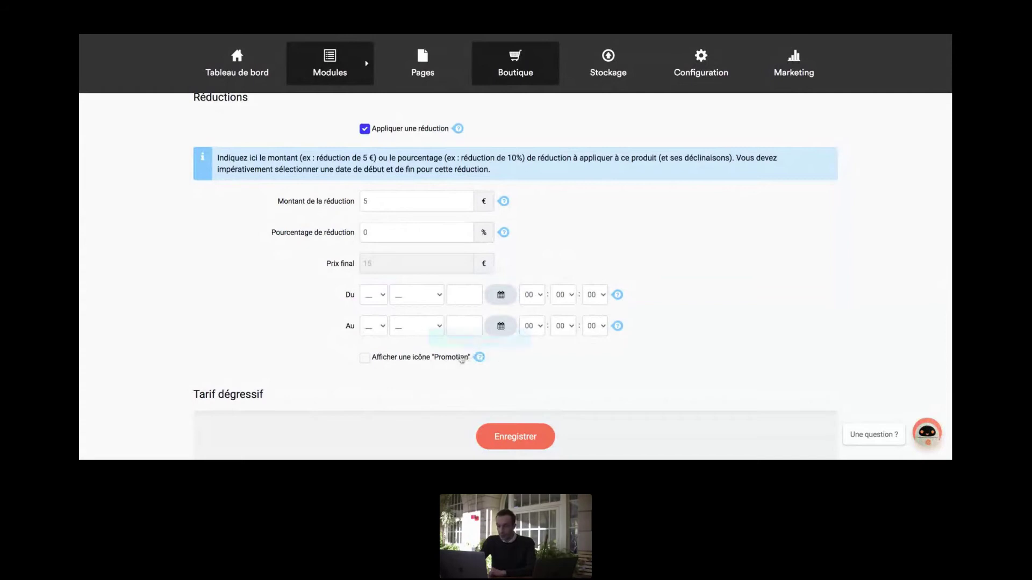
{"action": "left_click", "coordinate": [387, 365]}
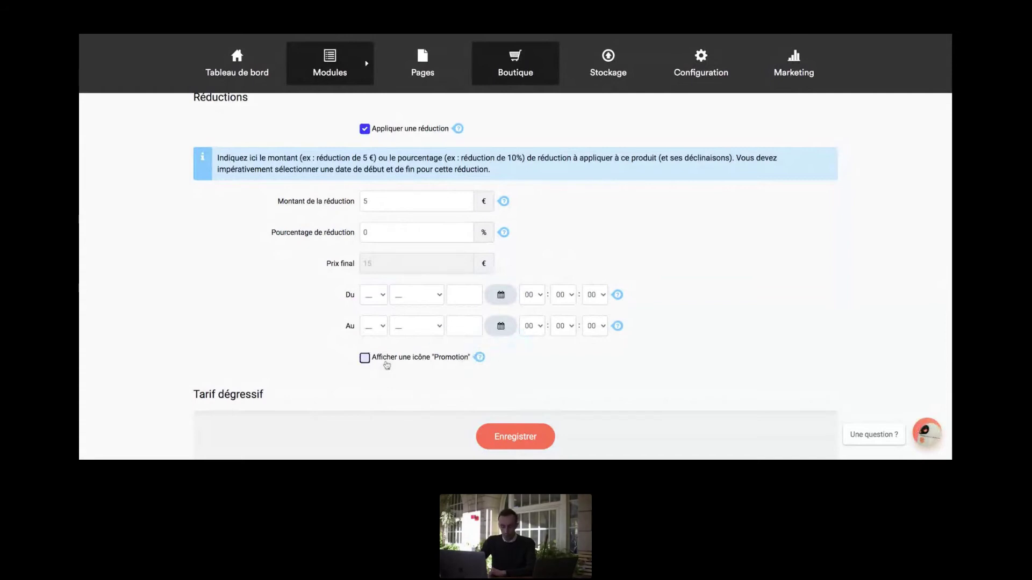
{"action": "left_click", "coordinate": [386, 365]}
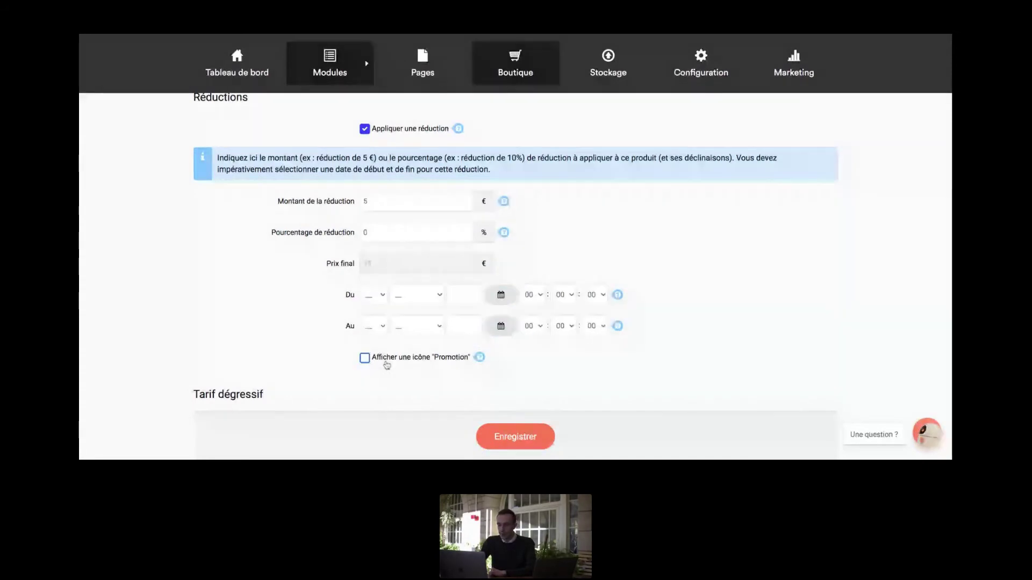
- Enable degressive pricing on the product and show its quantity and amount fields
{"action": "scroll", "coordinate": [387, 364], "scroll_direction": "down", "scroll_amount": 1}
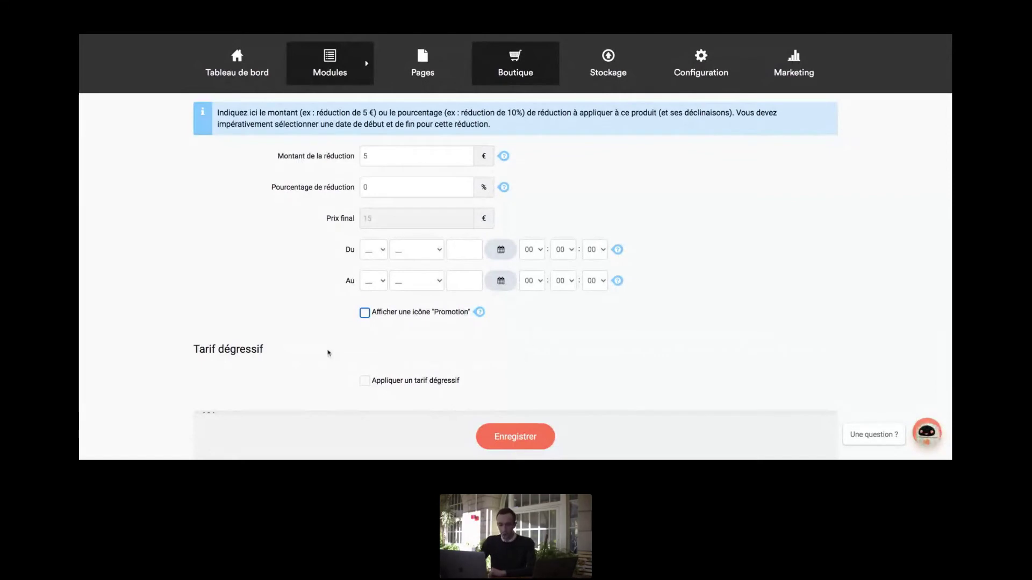
{"action": "scroll", "coordinate": [327, 351], "scroll_direction": "down", "scroll_amount": 1}
{"action": "scroll", "coordinate": [389, 269], "scroll_direction": "down", "scroll_amount": 1}
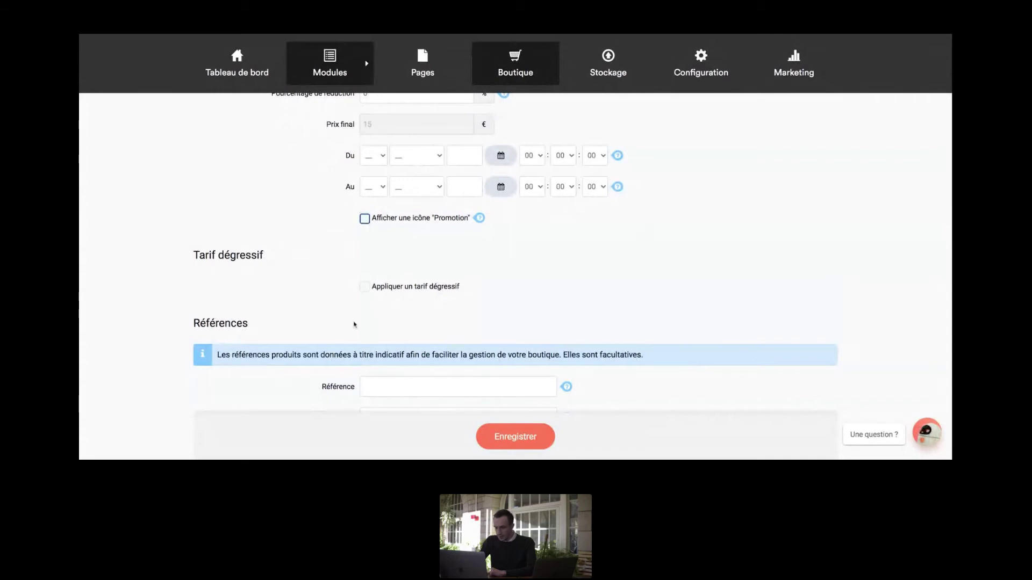
{"action": "scroll", "coordinate": [353, 256], "scroll_direction": "down", "scroll_amount": 1}
{"action": "left_click", "coordinate": [404, 255]}
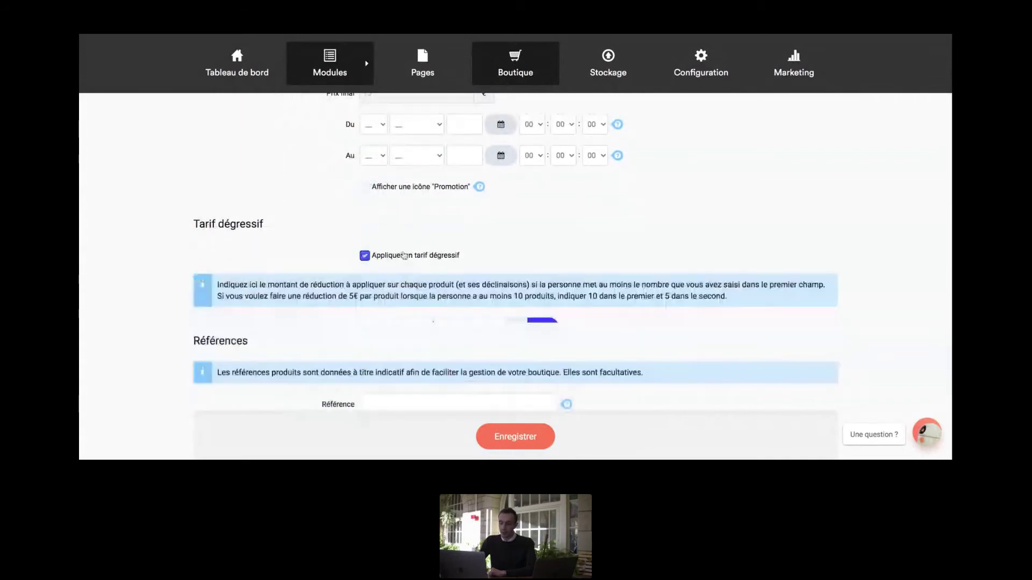
{"action": "scroll", "coordinate": [397, 256], "scroll_direction": "down", "scroll_amount": 2}
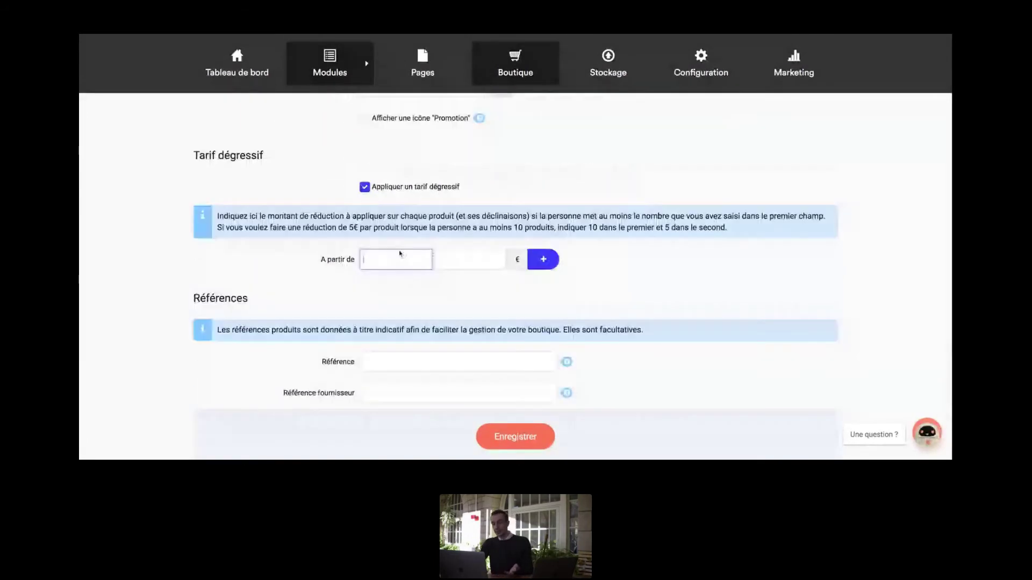
- Try a degressive pricing tier starting from 1 product
{"action": "left_click", "coordinate": [364, 257]}
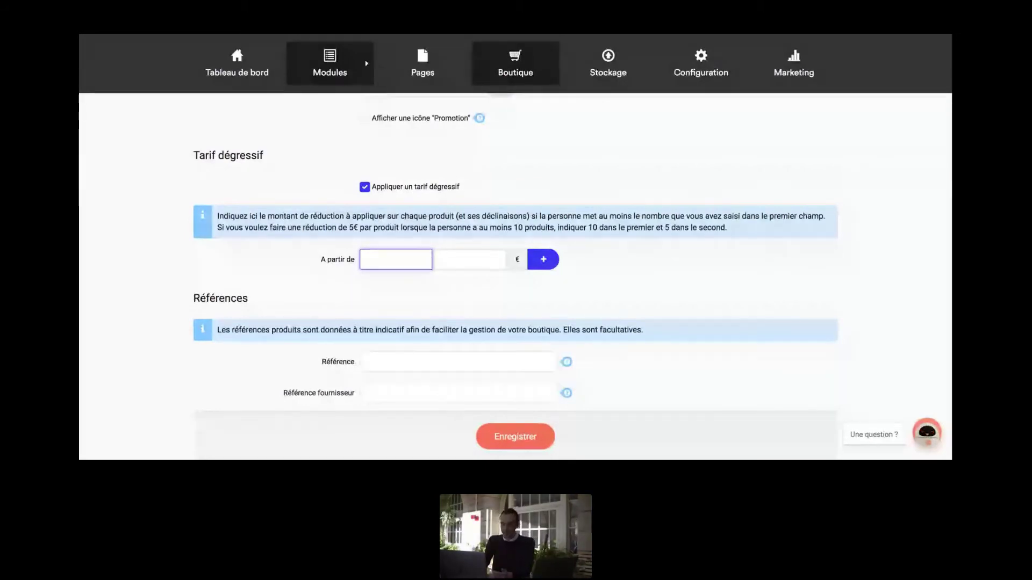
{"action": "type", "text": "1"}
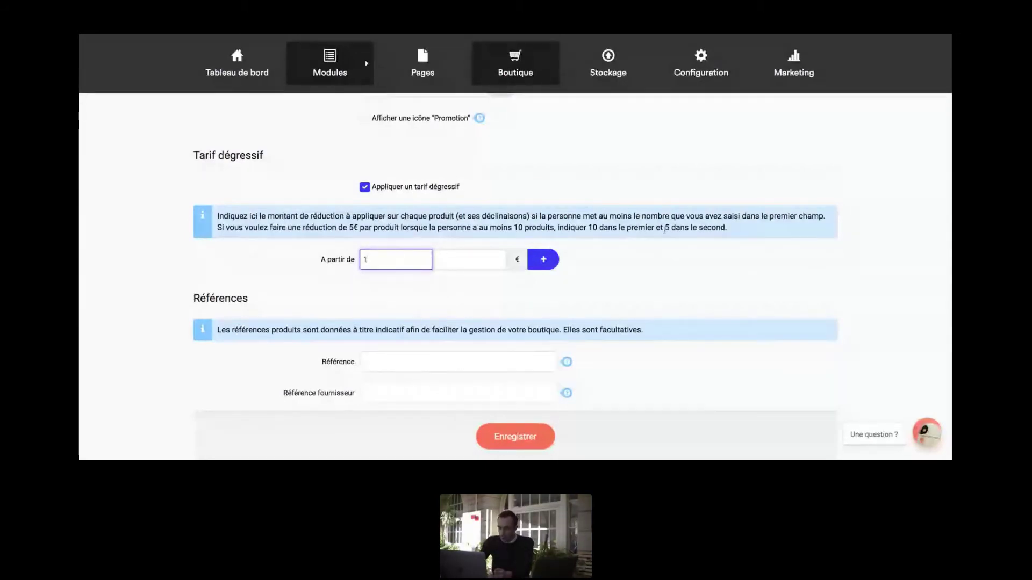
{"action": "left_click", "coordinate": [545, 261]}
{"action": "left_click", "coordinate": [544, 261]}
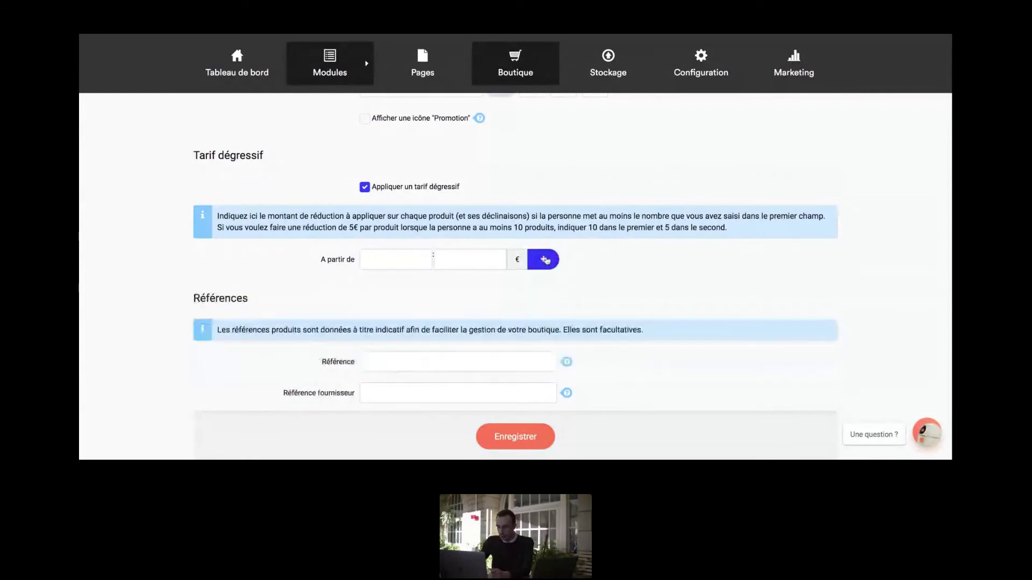
- Examine the optional product reference, supplier reference and unique product code (EAN, ISBN) fields
{"action": "scroll", "coordinate": [545, 261], "scroll_direction": "down", "scroll_amount": 4}
{"action": "left_click", "coordinate": [381, 196]}
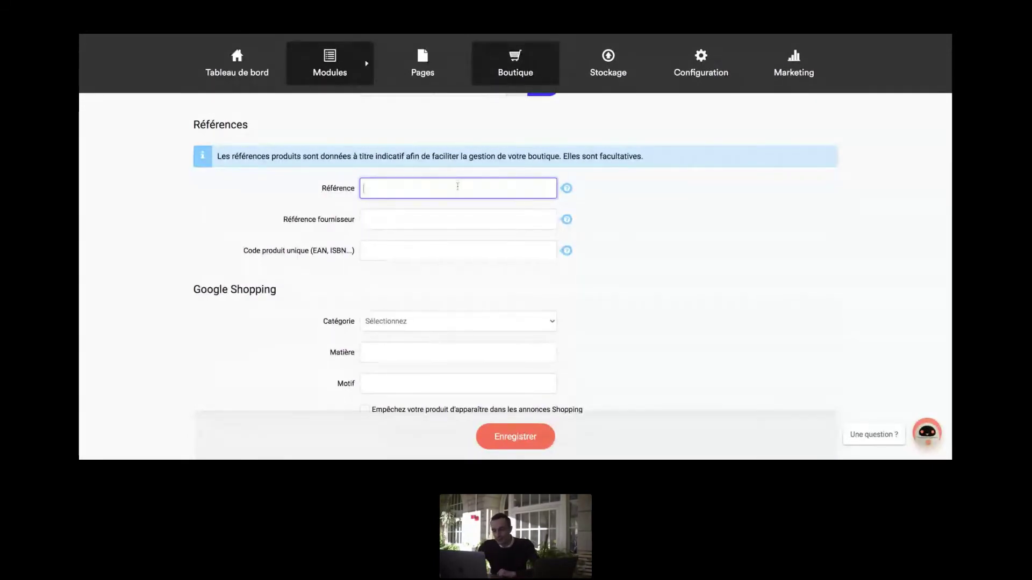
{"action": "mouse_move", "coordinate": [567, 188]}
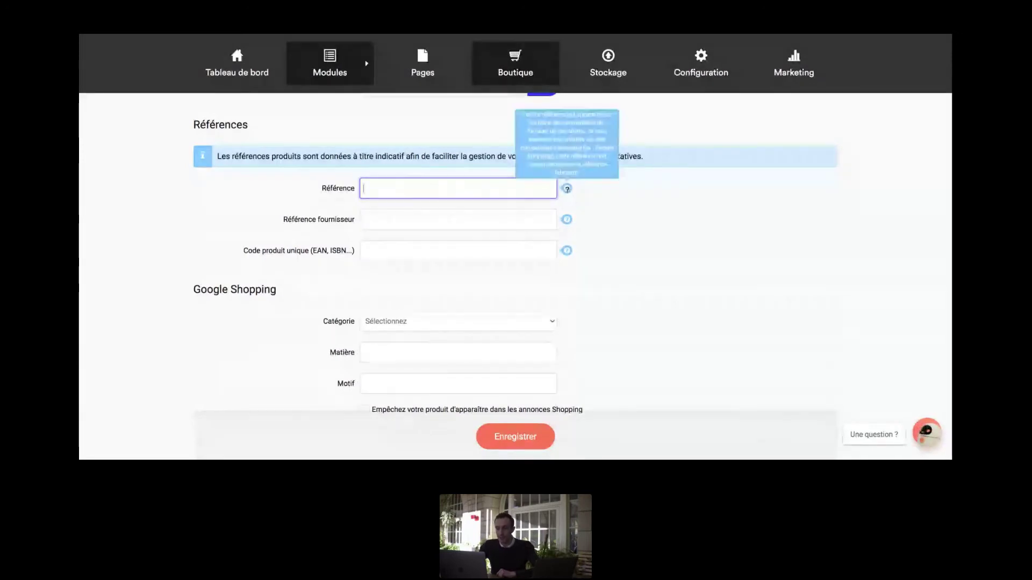
{"action": "left_click", "coordinate": [459, 225]}
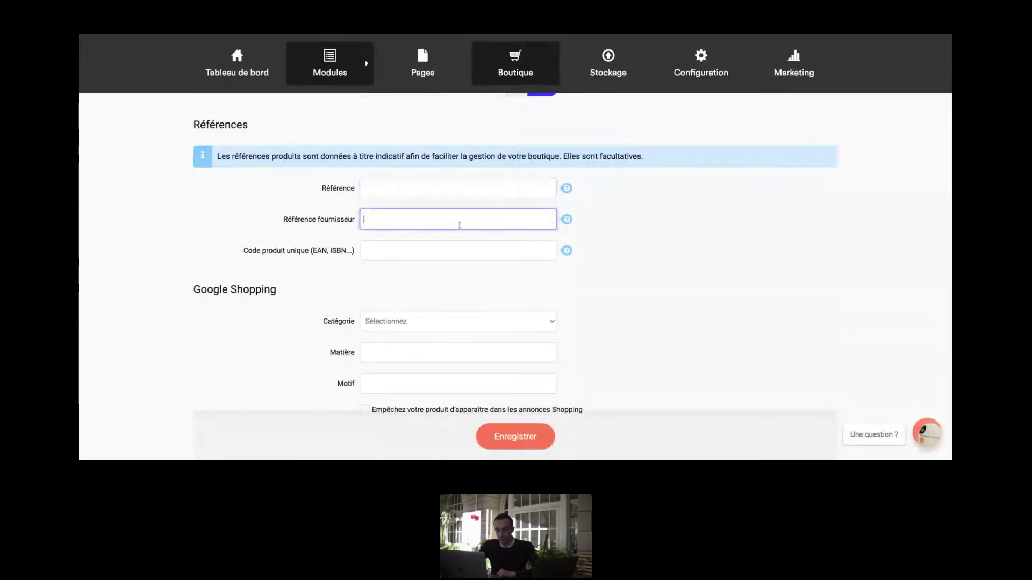
{"action": "left_click", "coordinate": [473, 248]}
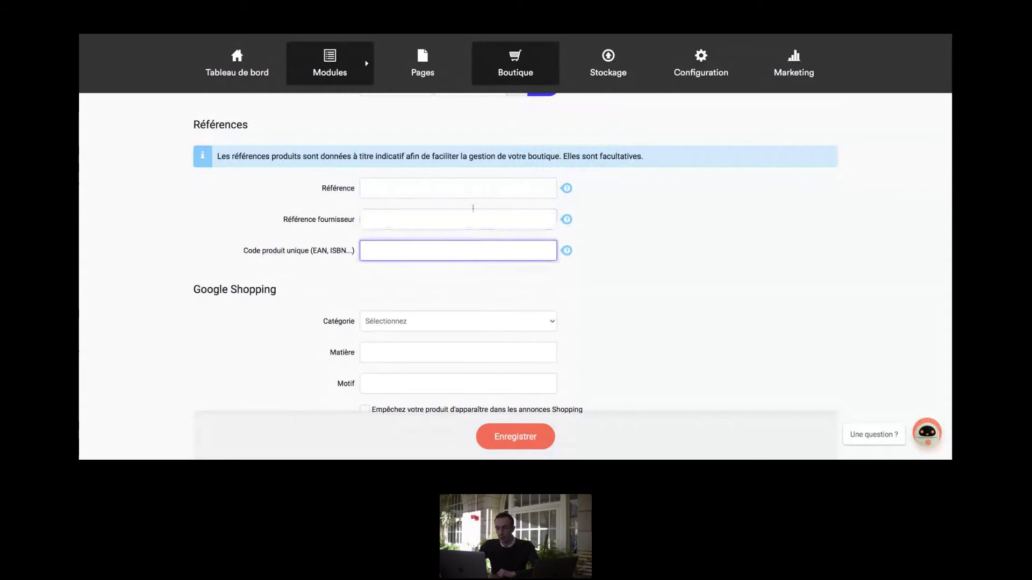
{"action": "left_click", "coordinate": [446, 193]}
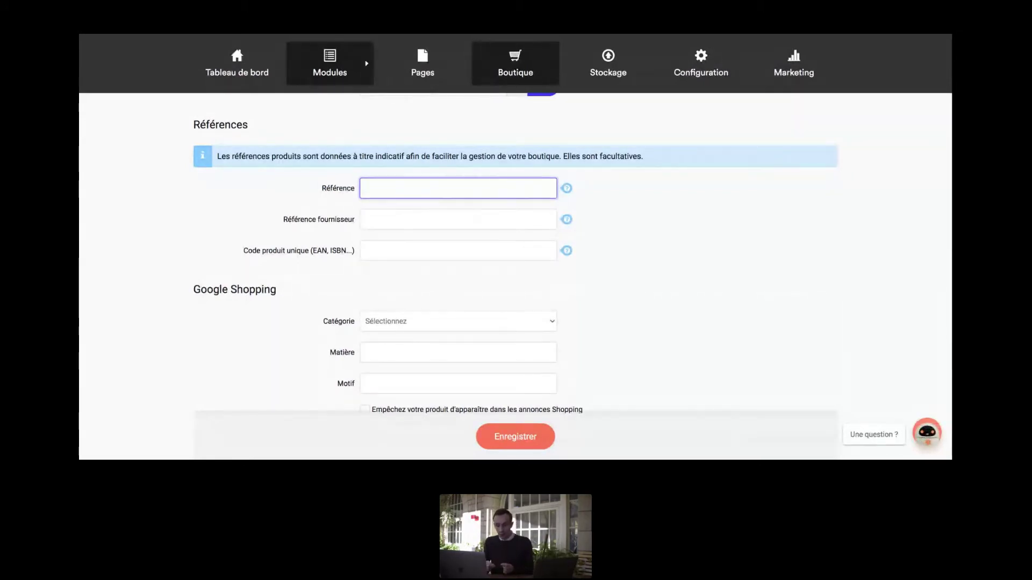
{"action": "left_click", "coordinate": [411, 250]}
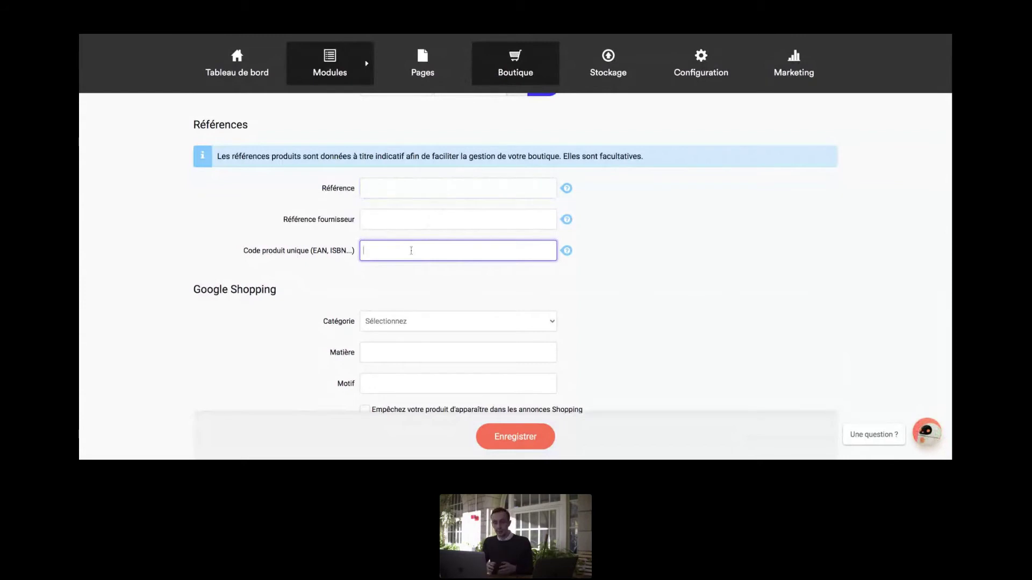
{"action": "left_click", "coordinate": [383, 215]}
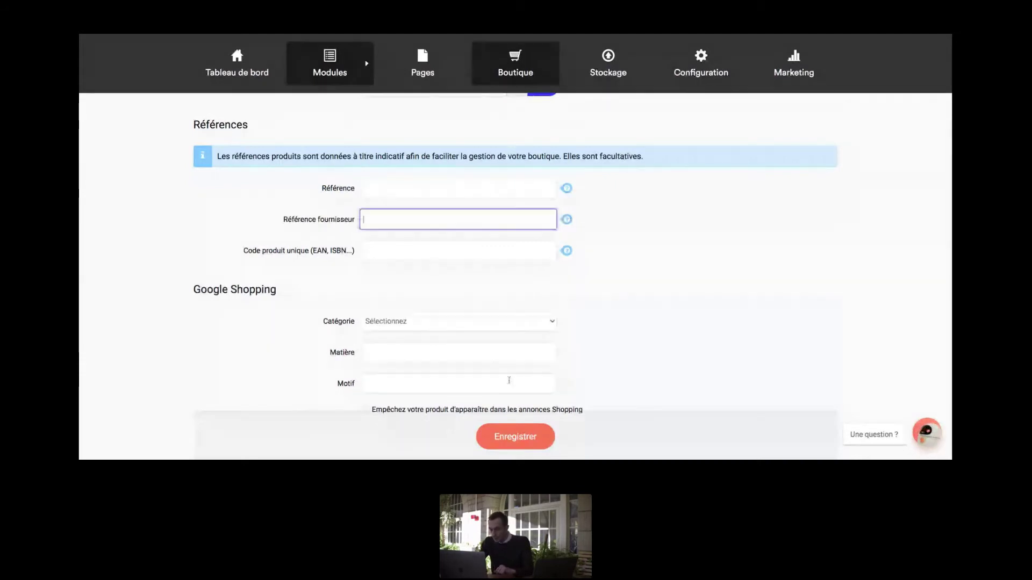
- Examine the Google Shopping category, material and pattern fields and the options that exclude the product from Google ads
{"action": "scroll", "coordinate": [461, 228], "scroll_direction": "down", "scroll_amount": 2}
{"action": "left_click", "coordinate": [463, 228]}
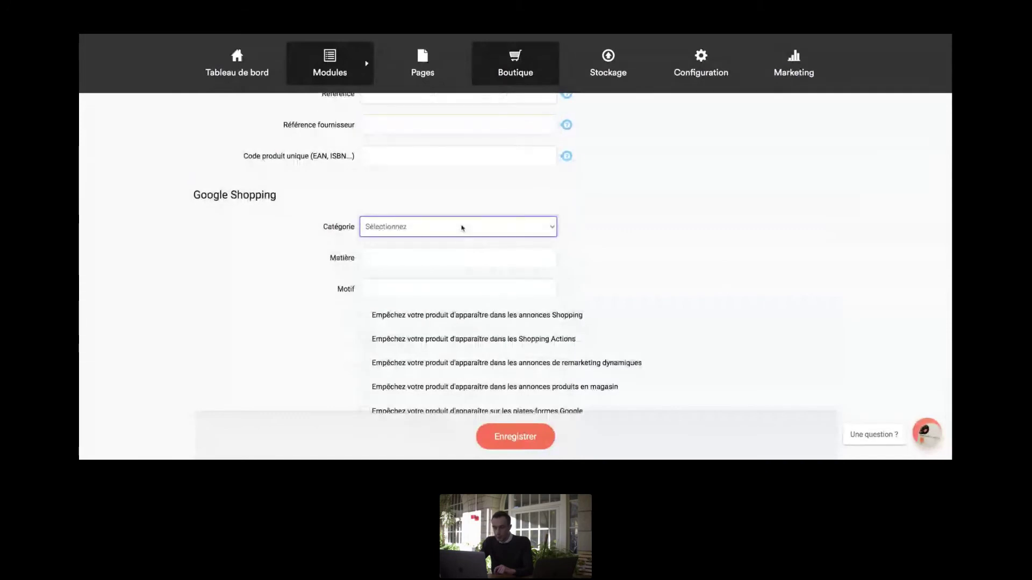
{"action": "scroll", "coordinate": [348, 229], "scroll_direction": "down", "scroll_amount": 1}
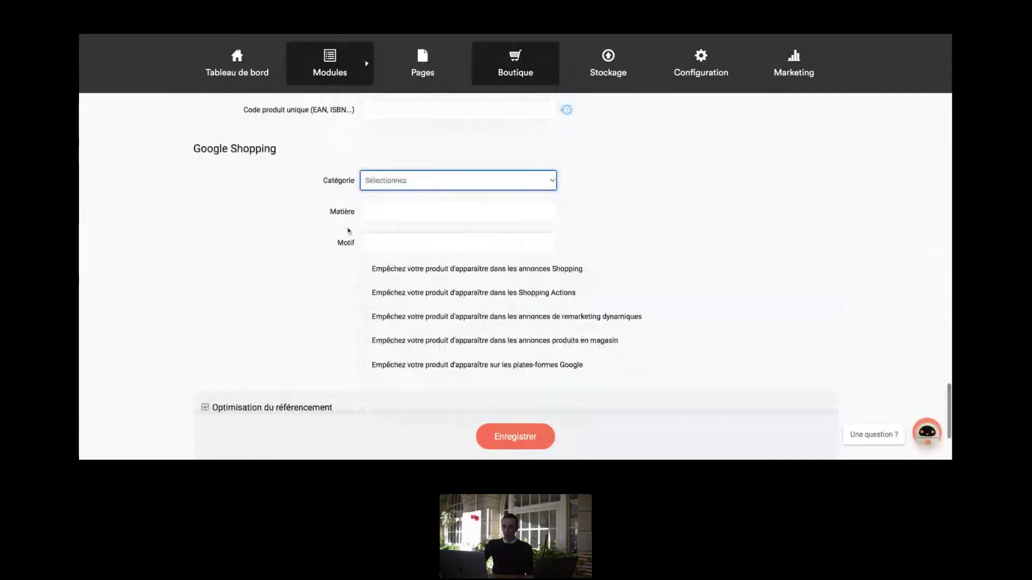
{"action": "scroll", "coordinate": [348, 231], "scroll_direction": "down", "scroll_amount": 1}
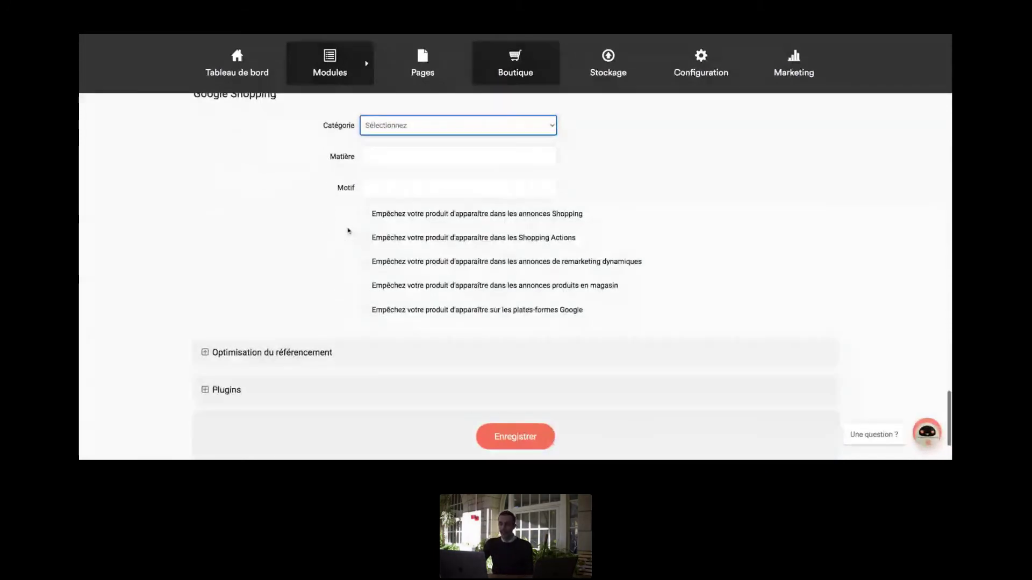
{"action": "left_click", "coordinate": [454, 124]}
{"action": "left_click", "coordinate": [403, 195]}
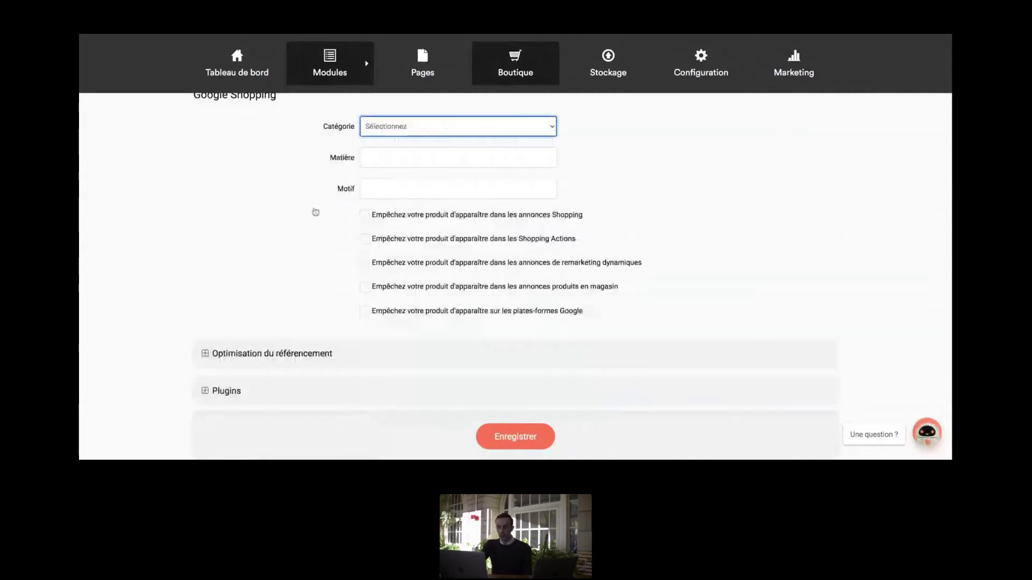
{"action": "scroll", "coordinate": [288, 246], "scroll_direction": "up", "scroll_amount": 1}
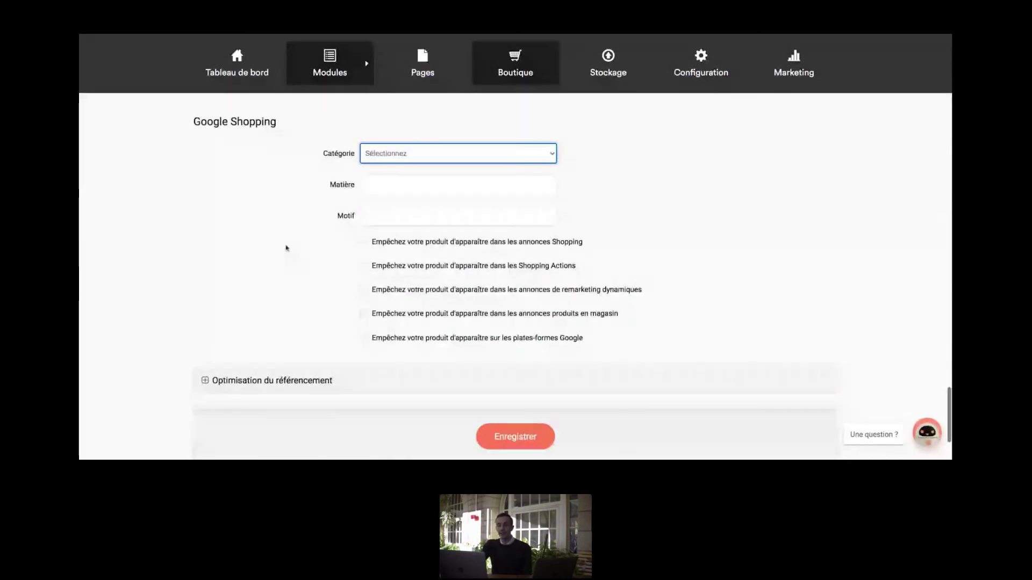
{"action": "left_click", "coordinate": [447, 154]}
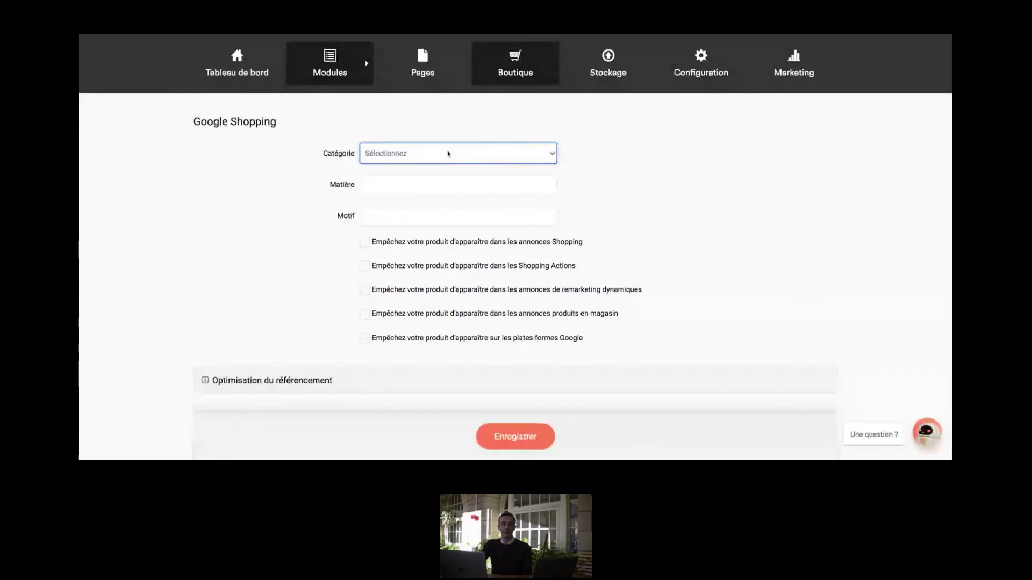
{"action": "left_click", "coordinate": [352, 161]}
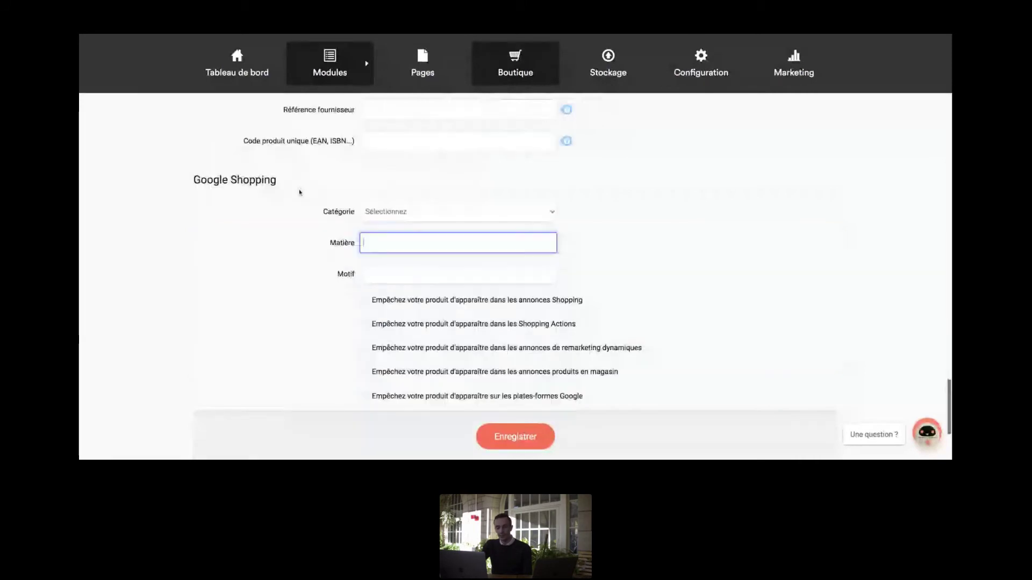
{"action": "scroll", "coordinate": [299, 191], "scroll_direction": "down", "scroll_amount": 2}
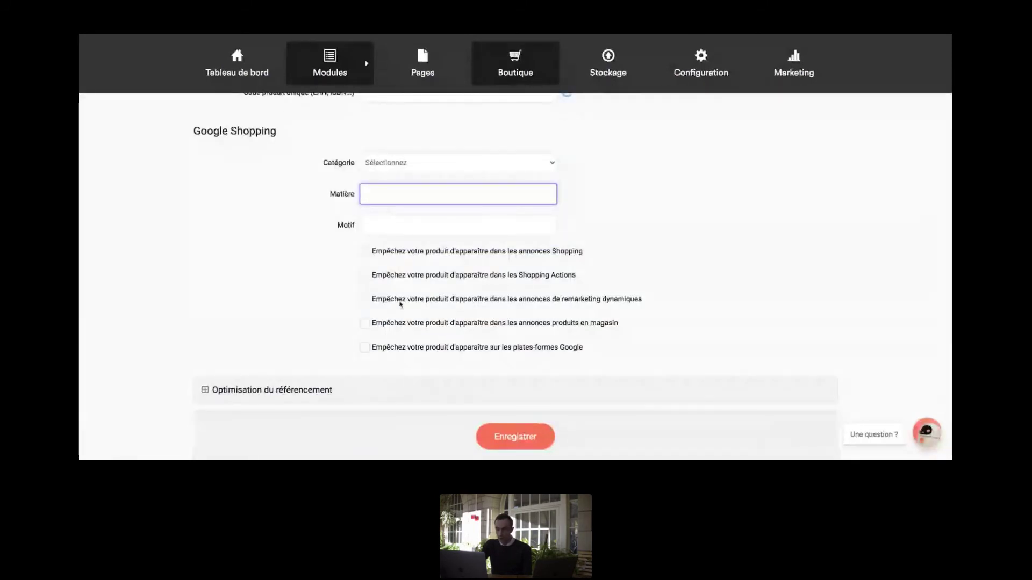
- Expand the Optimisation du référencement section and examine its meta title, keywords, description and URL format fields
{"action": "scroll", "coordinate": [401, 305], "scroll_direction": "down", "scroll_amount": 5}
{"action": "left_click", "coordinate": [237, 276]}
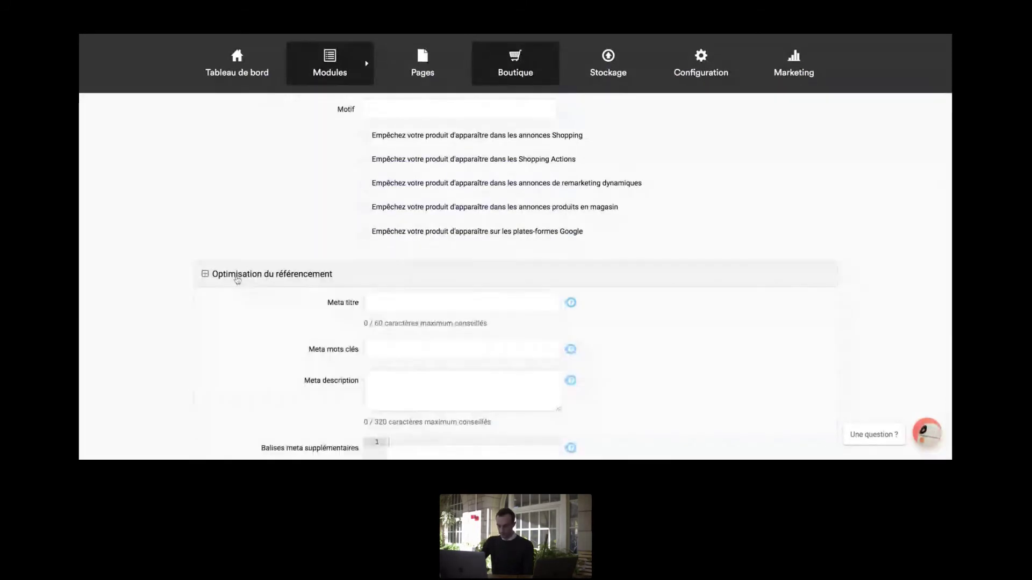
{"action": "scroll", "coordinate": [237, 279], "scroll_direction": "down", "scroll_amount": 5}
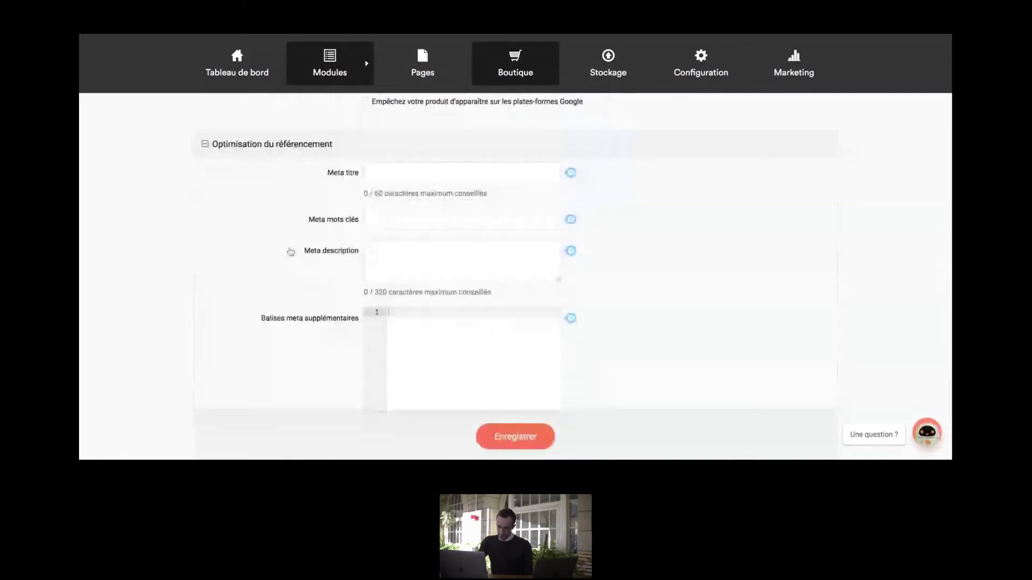
{"action": "scroll", "coordinate": [291, 252], "scroll_direction": "down", "scroll_amount": 2}
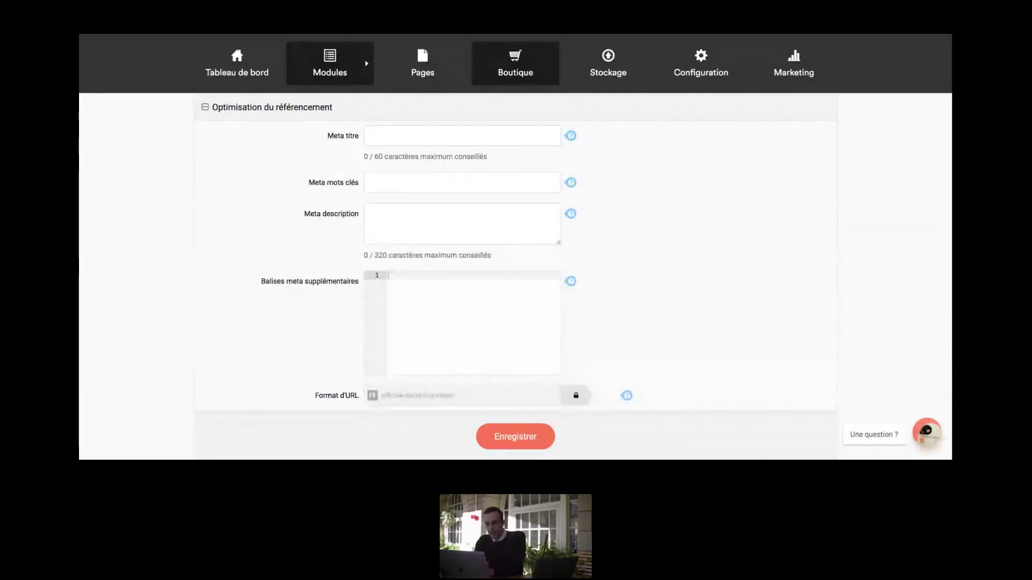
{"action": "left_click", "coordinate": [461, 142]}
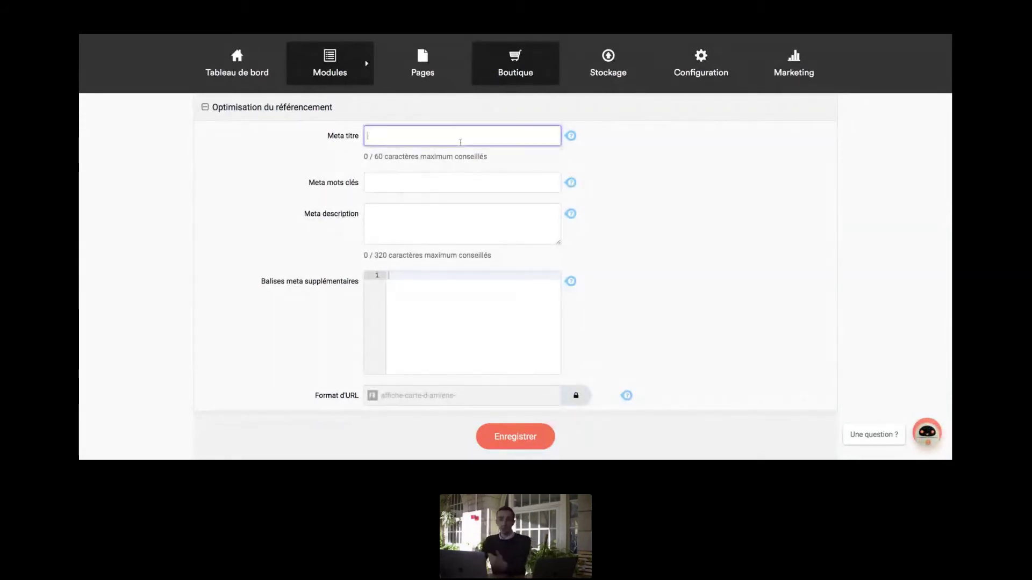
- Return to the start of the product form, where the title, image and category are defined
{"action": "scroll", "coordinate": [460, 142], "scroll_direction": "up", "scroll_amount": 15}
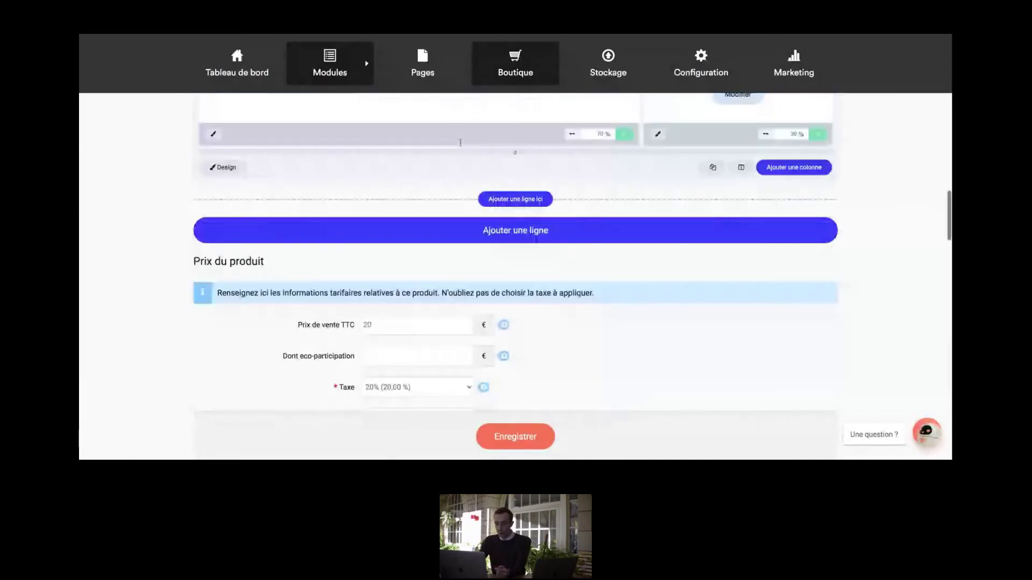
{"action": "scroll", "coordinate": [461, 141], "scroll_direction": "up", "scroll_amount": 15}
{"action": "scroll", "coordinate": [423, 118], "scroll_direction": "down", "scroll_amount": 3}
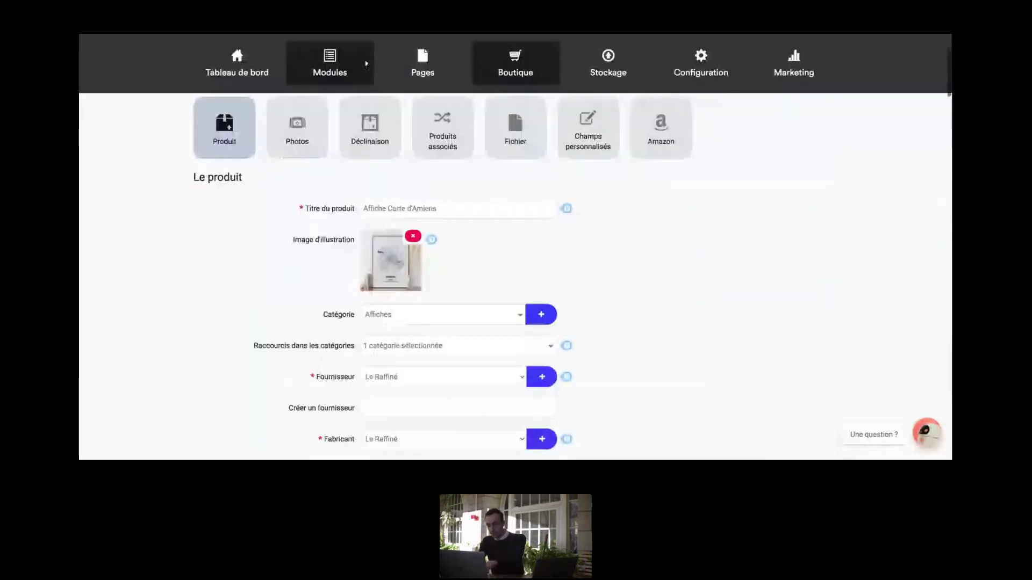
- Review the product form down to its search optimisation fields: meta title, meta keywords, meta description, extra meta tags and URL format
{"action": "scroll", "coordinate": [438, 183], "scroll_direction": "down", "scroll_amount": 20}
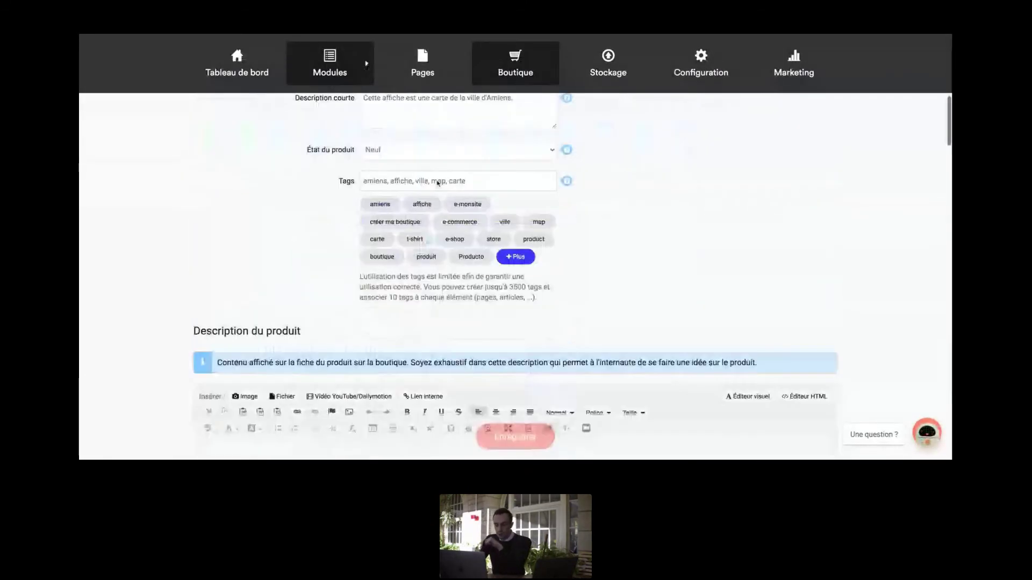
{"action": "scroll", "coordinate": [438, 183], "scroll_direction": "down", "scroll_amount": 15}
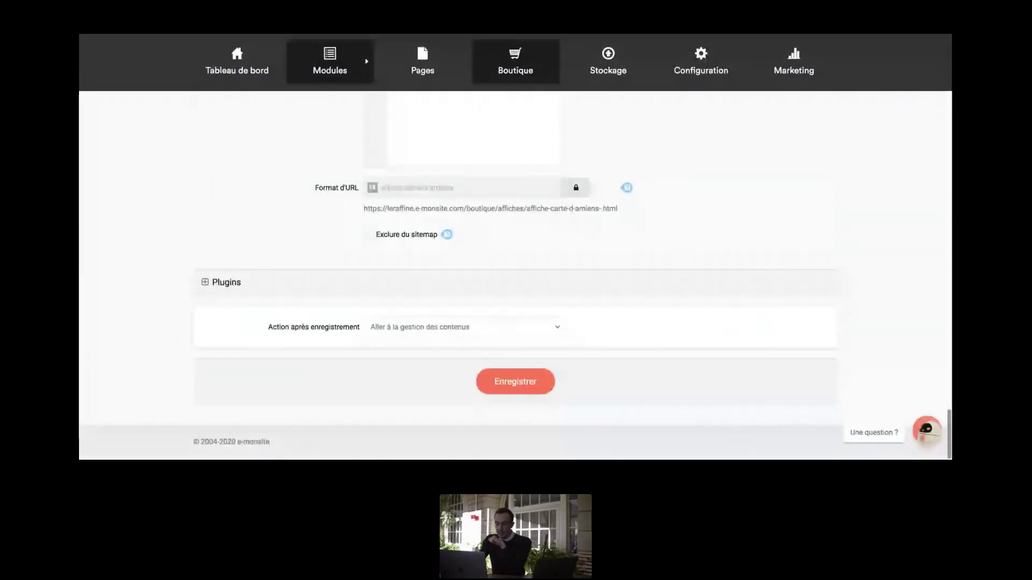
{"action": "scroll", "coordinate": [414, 166], "scroll_direction": "up", "scroll_amount": 5}
{"action": "left_click", "coordinate": [414, 166]}
{"action": "scroll", "coordinate": [414, 166], "scroll_direction": "up", "scroll_amount": 1}
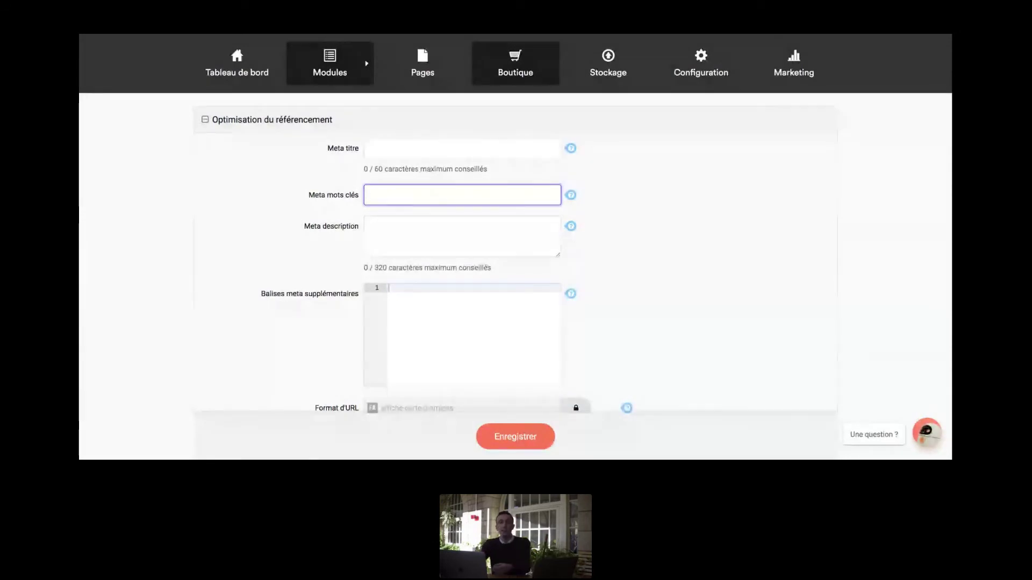
{"action": "scroll", "coordinate": [472, 168], "scroll_direction": "down", "scroll_amount": 2}
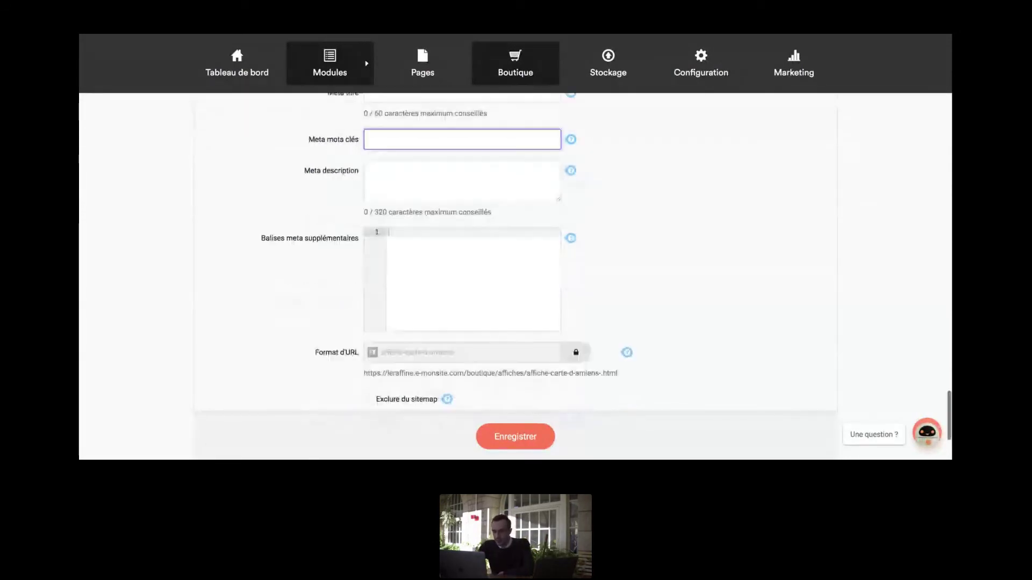
{"action": "left_click", "coordinate": [402, 185]}
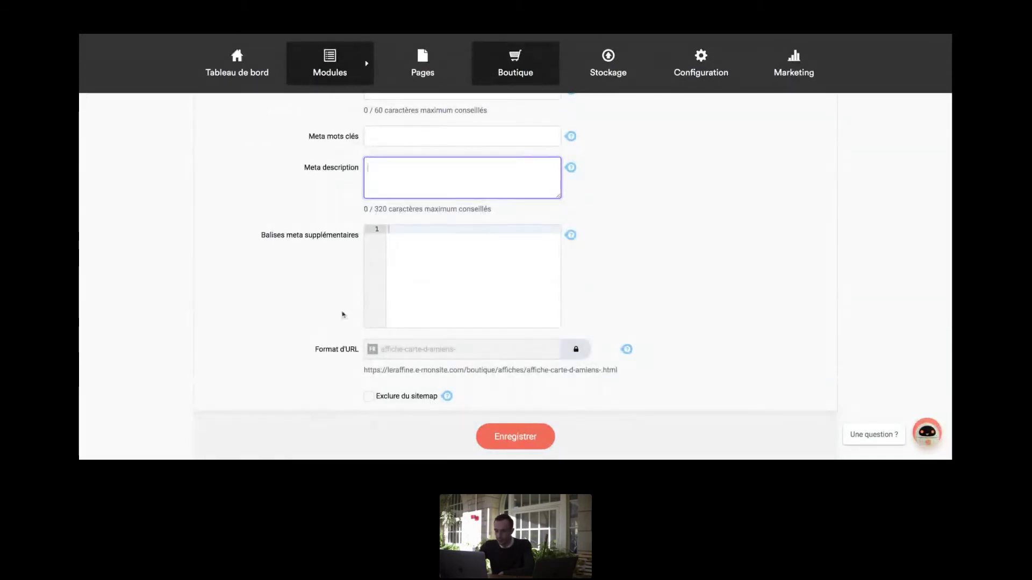
{"action": "scroll", "coordinate": [276, 260], "scroll_direction": "down", "scroll_amount": 3}
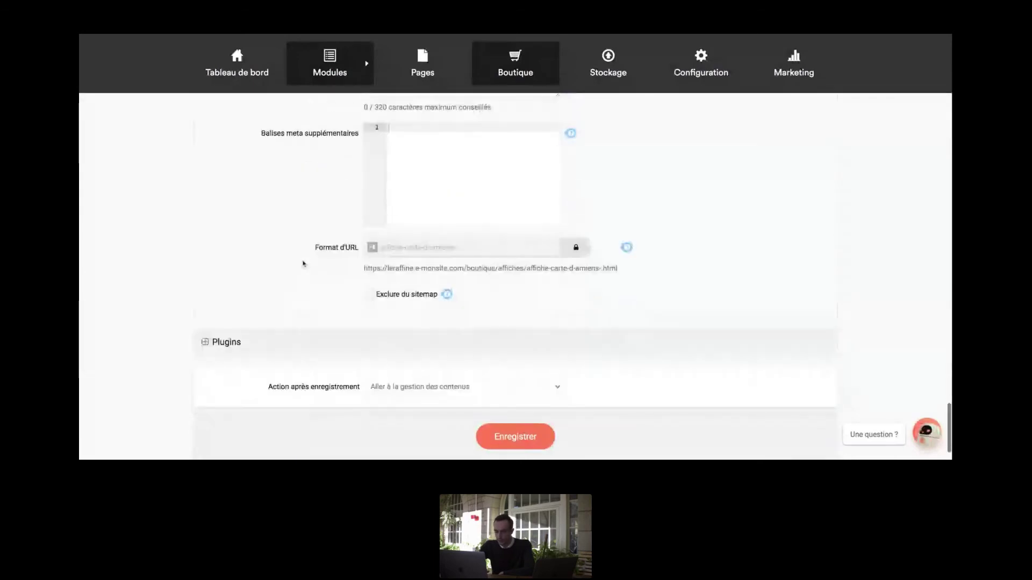
{"action": "scroll", "coordinate": [304, 263], "scroll_direction": "down", "scroll_amount": 2}
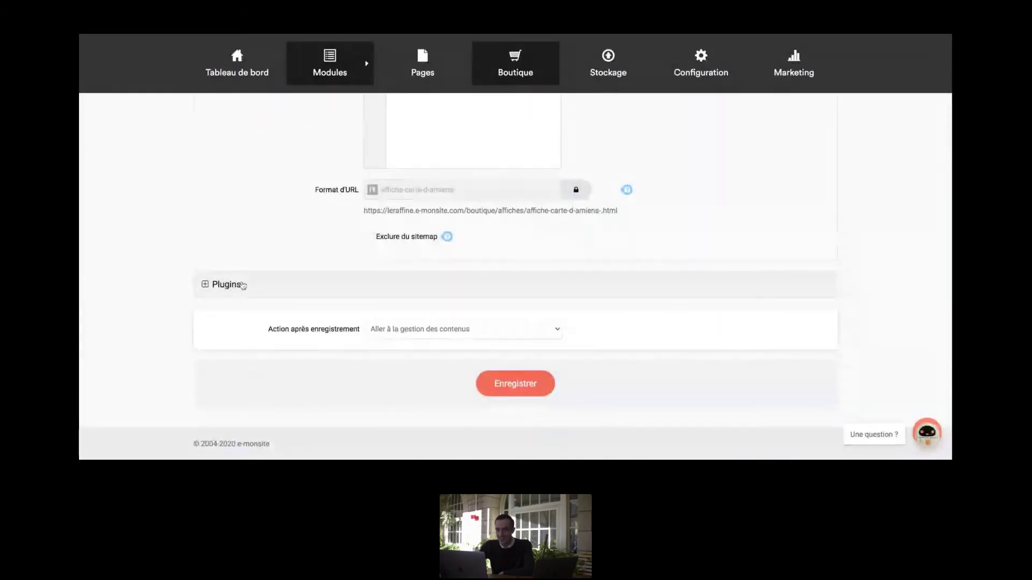
- Expand the product's Plugins section, override the inherited social network settings and disable social sharing for this product
{"action": "left_click", "coordinate": [242, 285]}
{"action": "scroll", "coordinate": [241, 284], "scroll_direction": "down", "scroll_amount": 2}
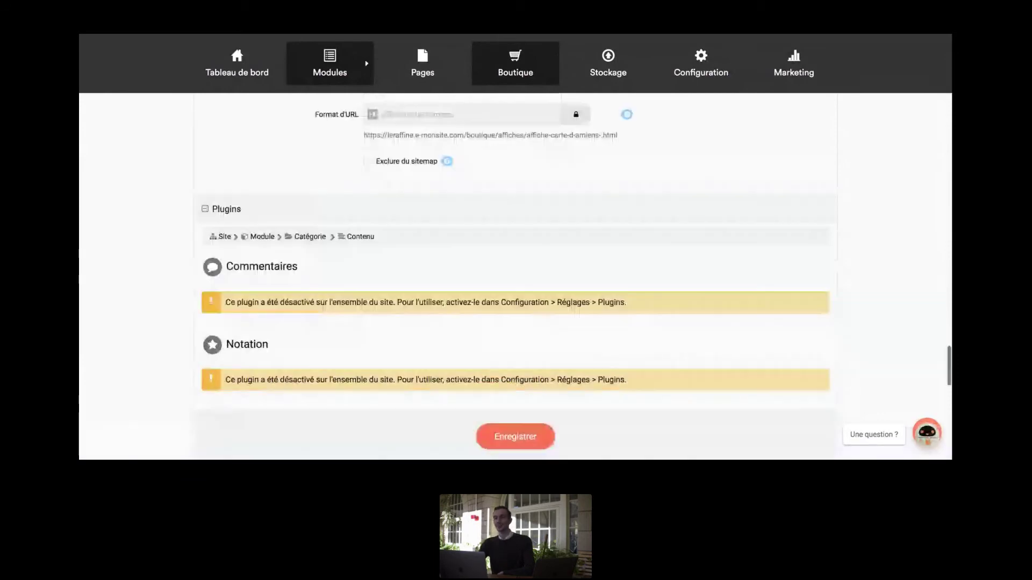
{"action": "scroll", "coordinate": [326, 205], "scroll_direction": "down", "scroll_amount": 2}
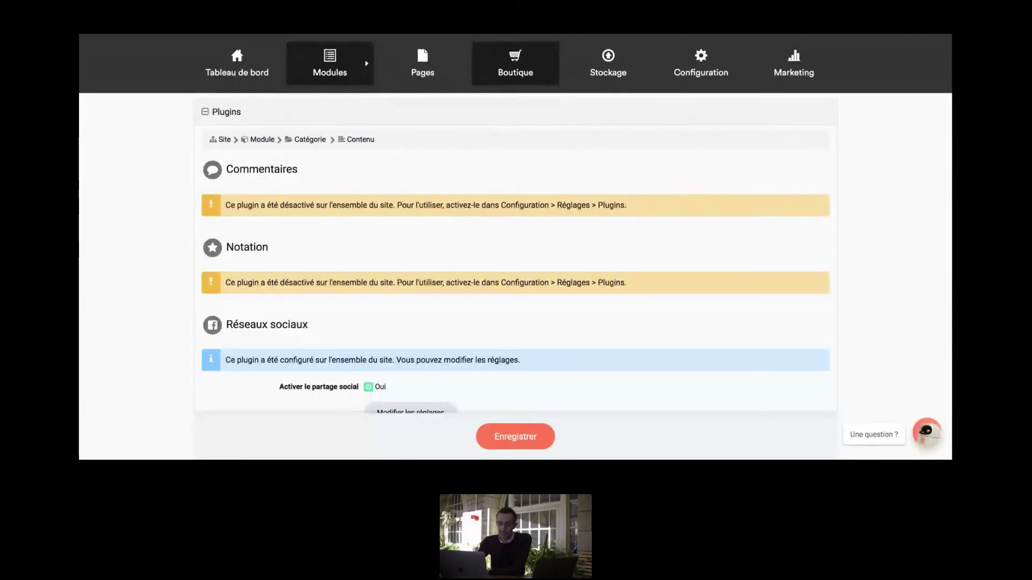
{"action": "scroll", "coordinate": [283, 316], "scroll_direction": "down", "scroll_amount": 3}
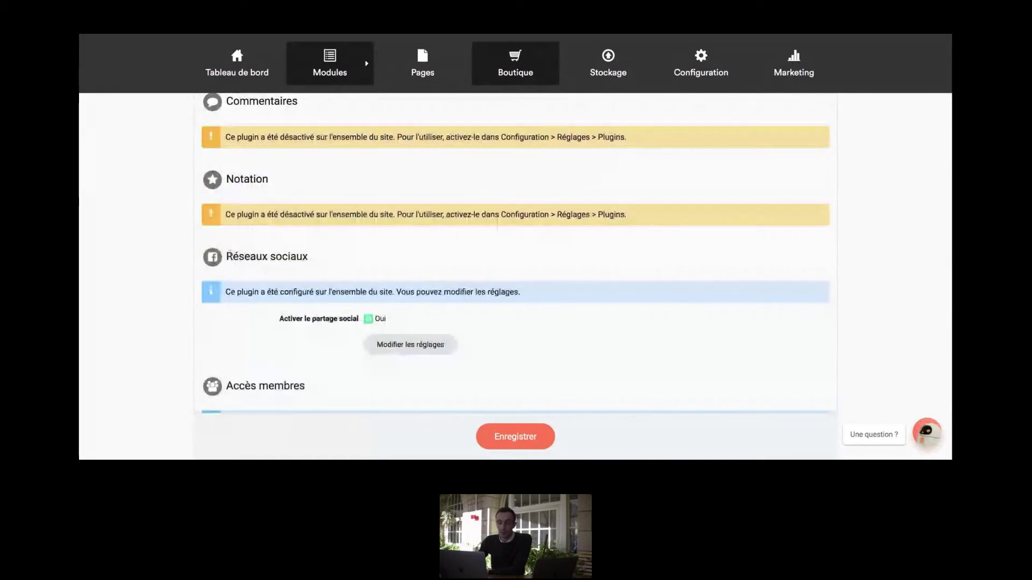
{"action": "scroll", "coordinate": [352, 270], "scroll_direction": "down", "scroll_amount": 1}
{"action": "scroll", "coordinate": [352, 270], "scroll_direction": "down", "scroll_amount": 1}
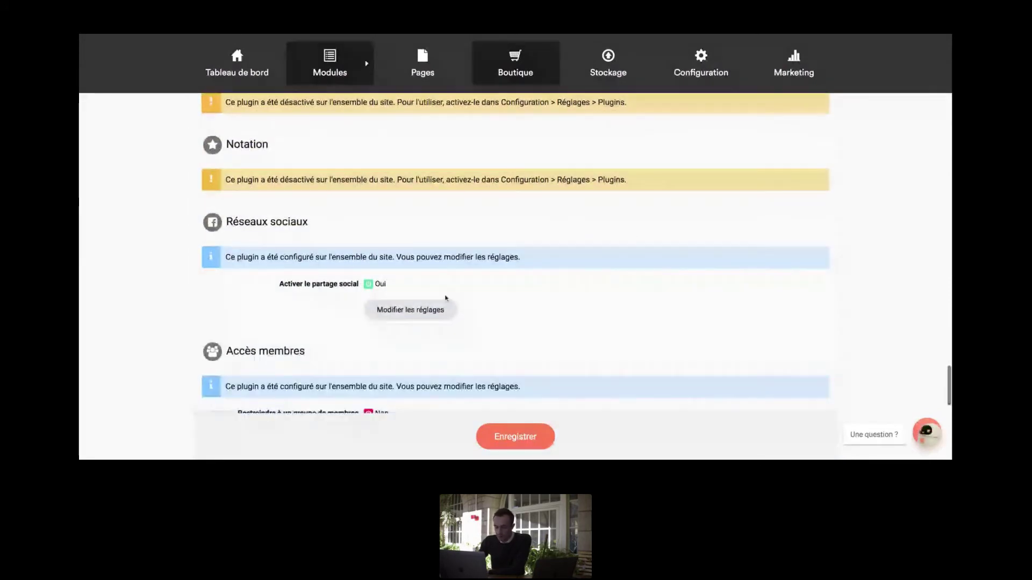
{"action": "scroll", "coordinate": [430, 312], "scroll_direction": "down", "scroll_amount": 2}
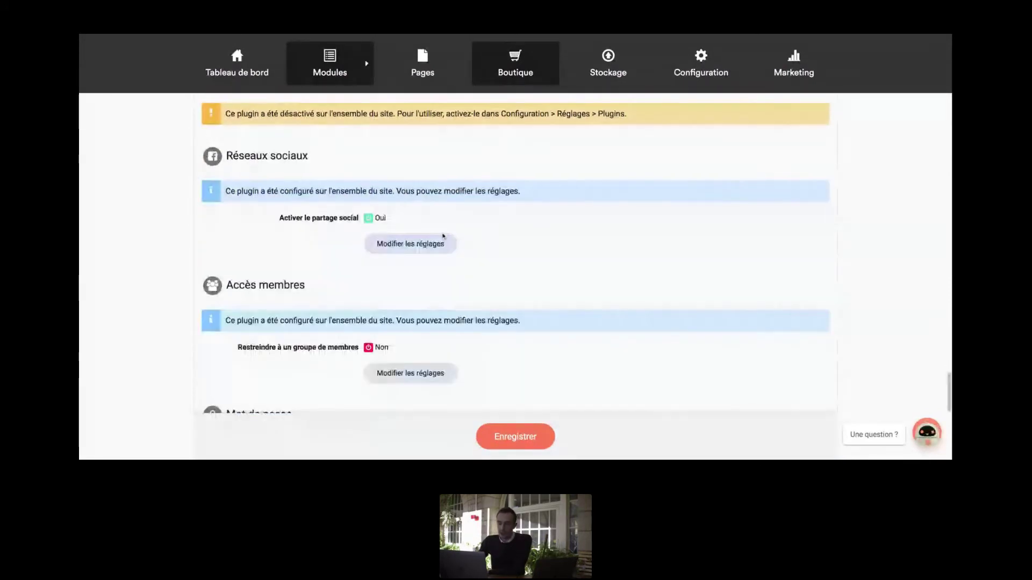
{"action": "left_click", "coordinate": [417, 244]}
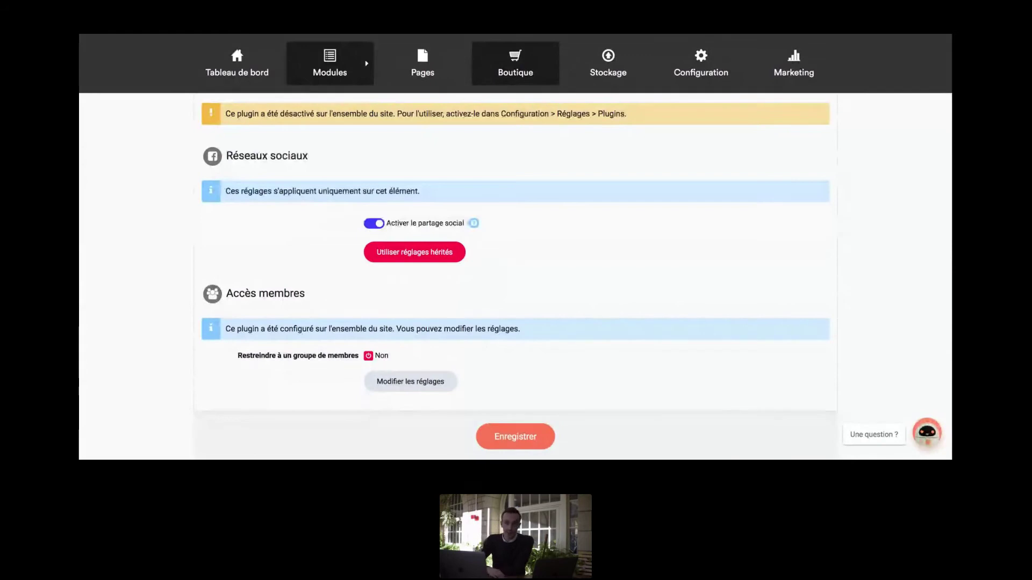
{"action": "left_click", "coordinate": [370, 223]}
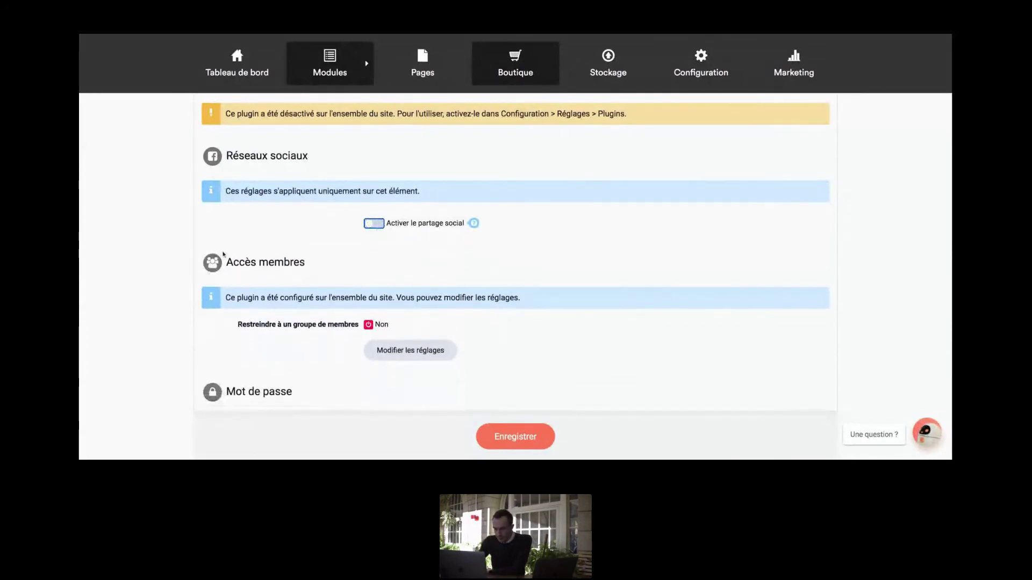
- Review the product's remaining plugin settings for member access, password protection, structure and breadcrumb trail
{"action": "scroll", "coordinate": [223, 255], "scroll_direction": "down", "scroll_amount": 1}
{"action": "scroll", "coordinate": [417, 311], "scroll_direction": "down", "scroll_amount": 2}
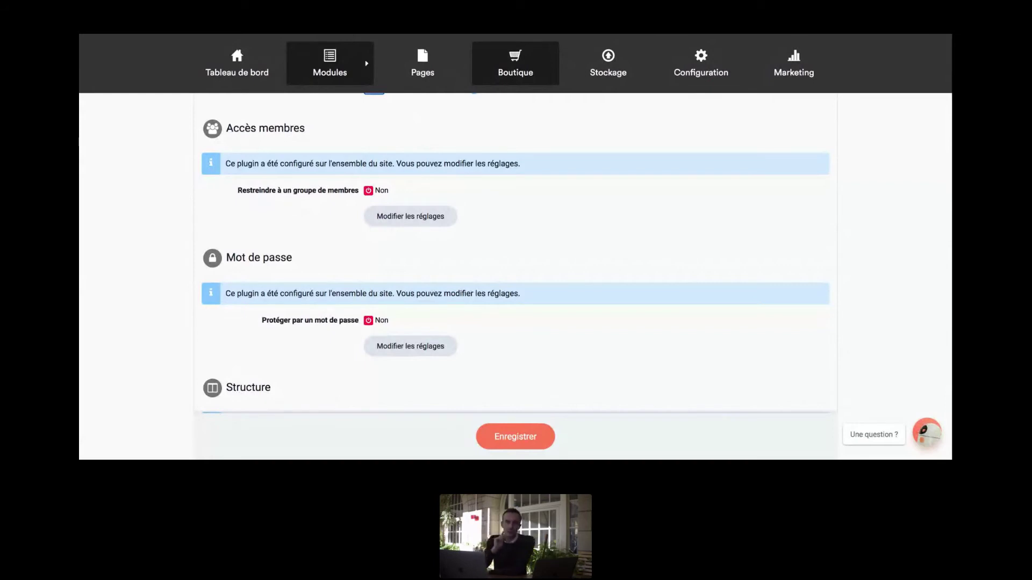
{"action": "scroll", "coordinate": [230, 305], "scroll_direction": "down", "scroll_amount": 3}
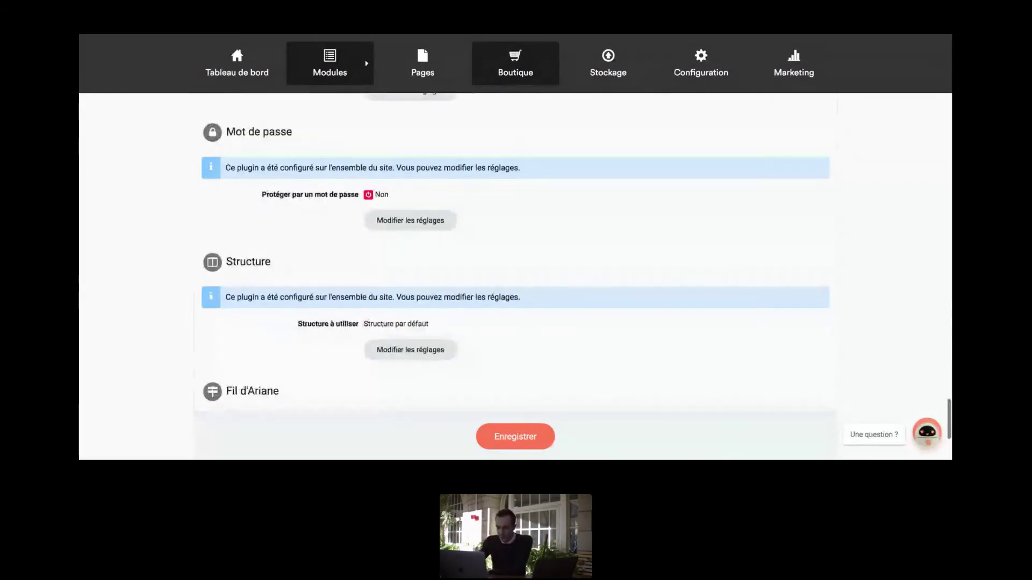
{"action": "scroll", "coordinate": [237, 322], "scroll_direction": "down", "scroll_amount": 1}
{"action": "scroll", "coordinate": [437, 257], "scroll_direction": "down", "scroll_amount": 3}
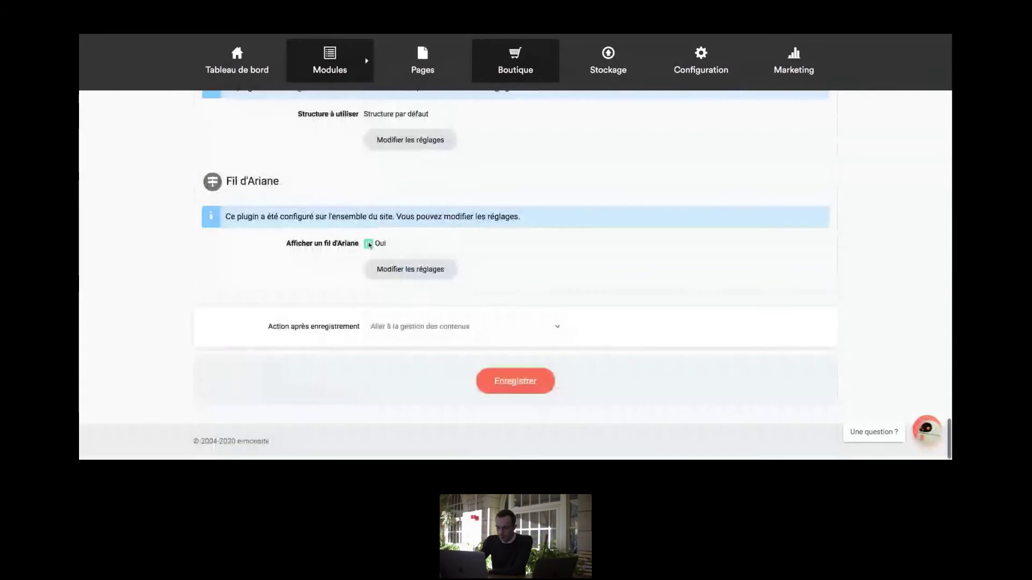
- Try to save the new "Affiche Carte d'Amiens" product
{"action": "scroll", "coordinate": [502, 175], "scroll_direction": "up", "scroll_amount": 10}
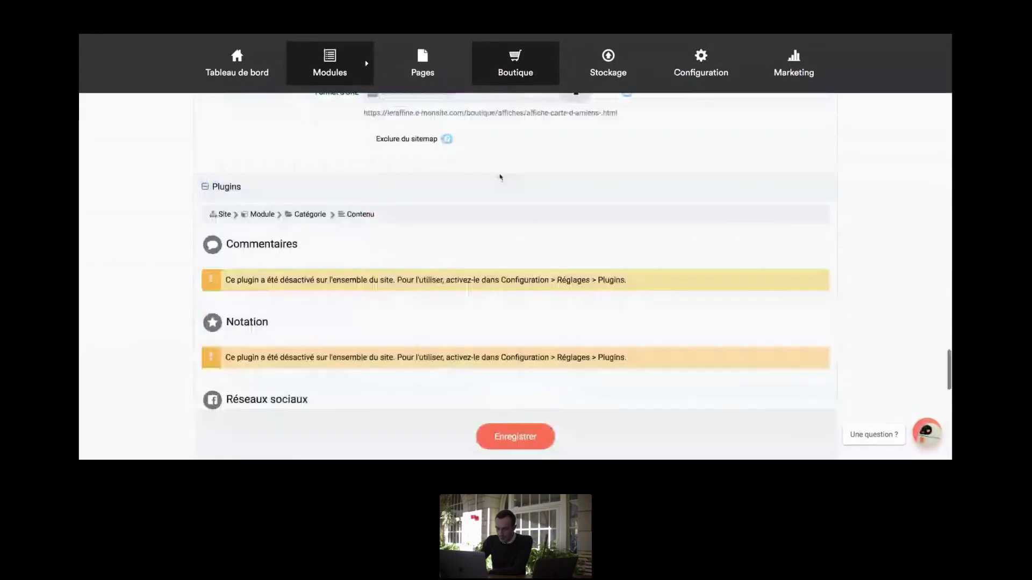
{"action": "scroll", "coordinate": [482, 345], "scroll_direction": "down", "scroll_amount": 1}
{"action": "left_click", "coordinate": [519, 442]}
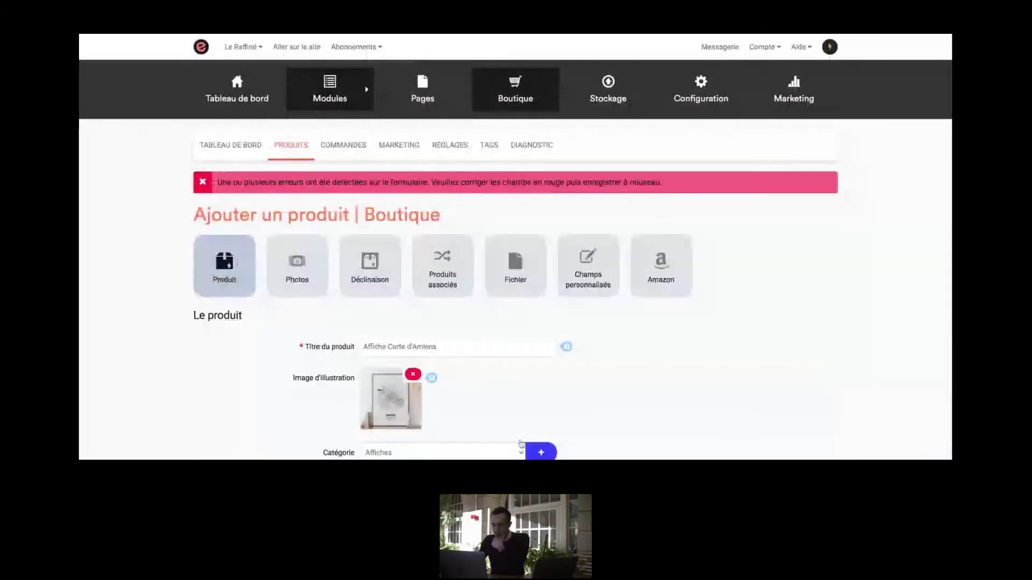
- Check the product form for fields to correct, then leave it for the shop's product list
{"action": "scroll", "coordinate": [295, 279], "scroll_direction": "down", "scroll_amount": 12}
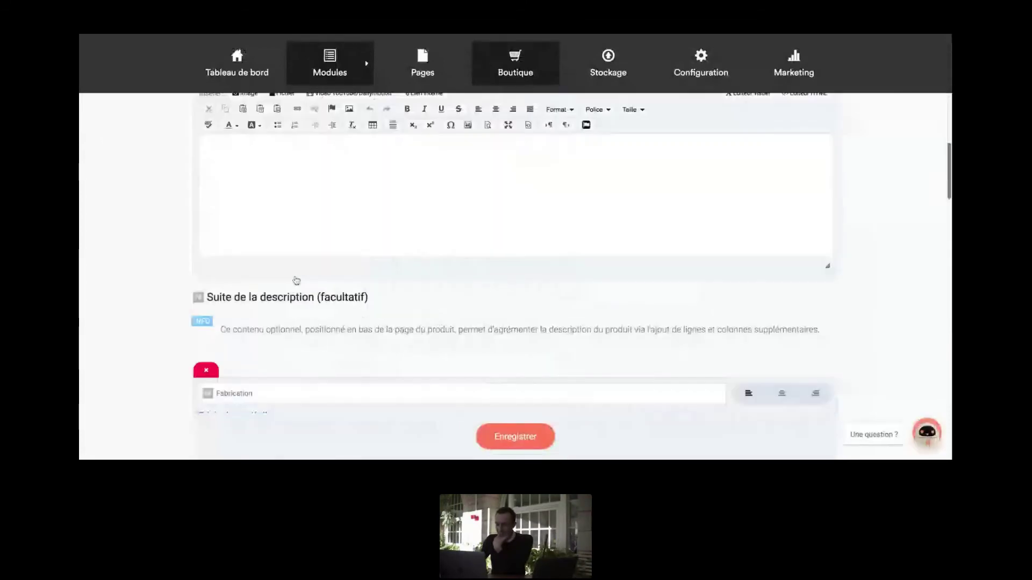
{"action": "scroll", "coordinate": [296, 280], "scroll_direction": "up", "scroll_amount": 8}
{"action": "scroll", "coordinate": [296, 280], "scroll_direction": "up", "scroll_amount": 6}
{"action": "scroll", "coordinate": [299, 147], "scroll_direction": "down", "scroll_amount": 1}
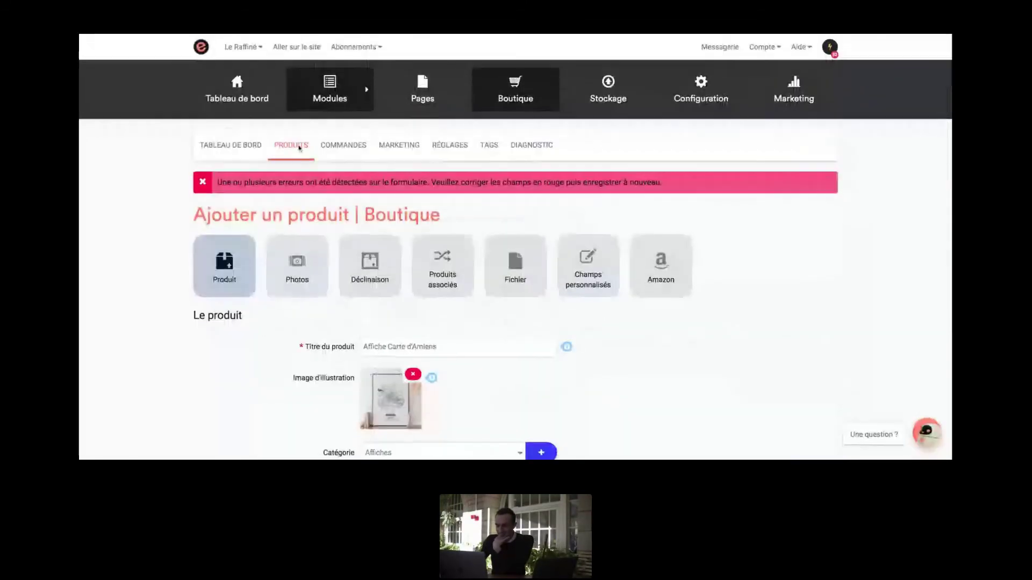
{"action": "left_click", "coordinate": [300, 148]}
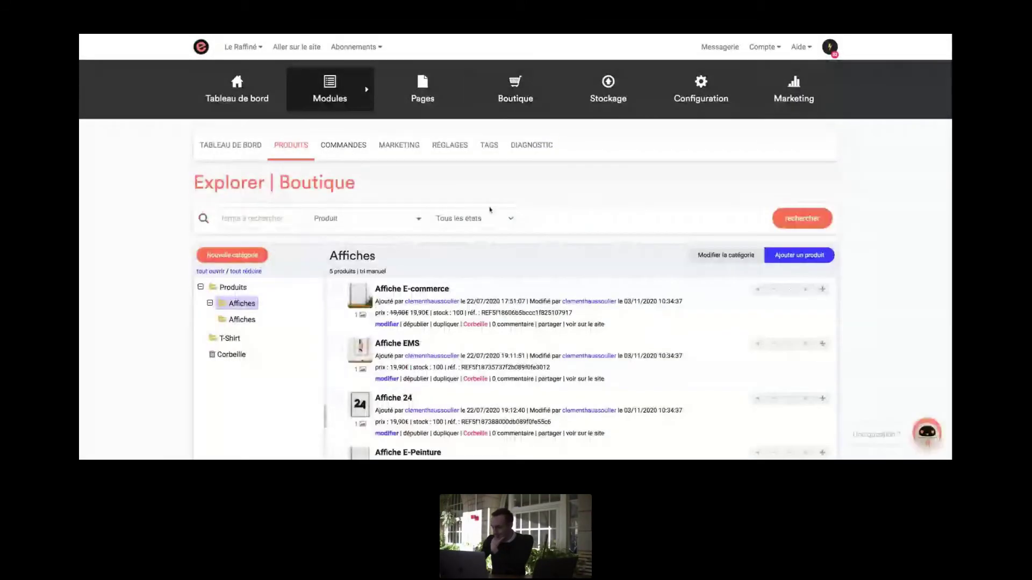
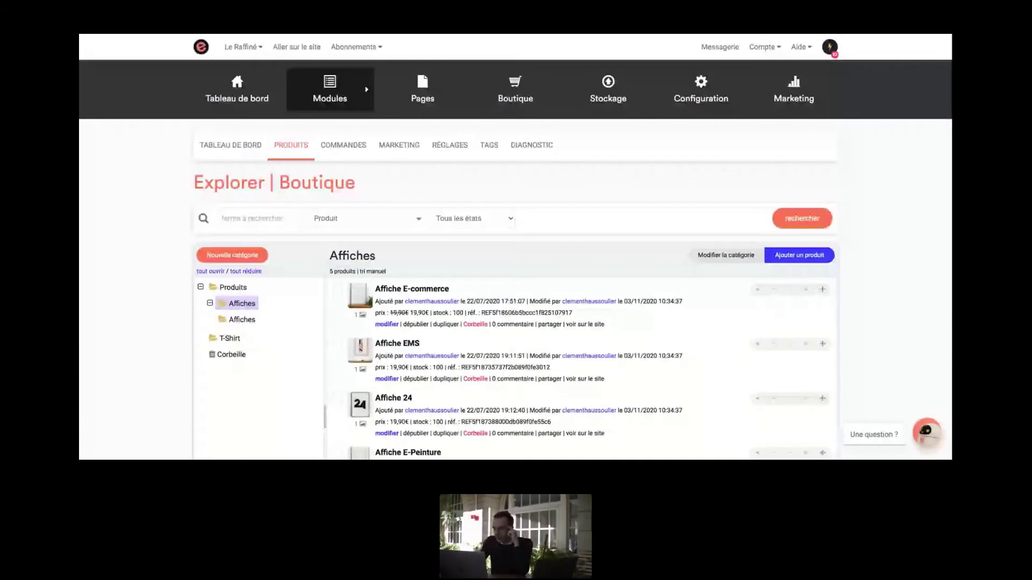
- Open the shop settings and review the widgets configured for the shop's home page
{"action": "mouse_move", "coordinate": [799, 46]}
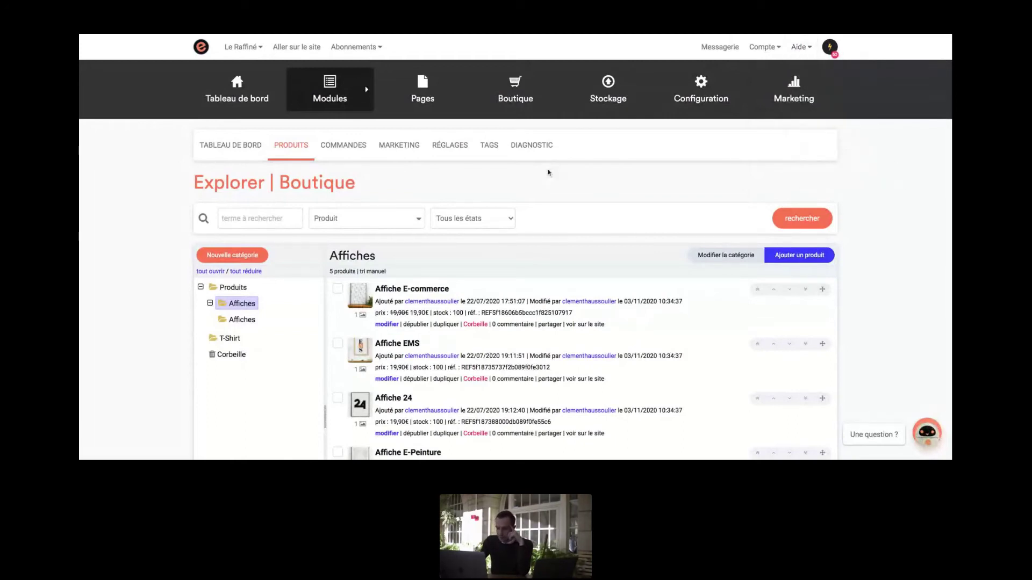
{"action": "left_click", "coordinate": [455, 149]}
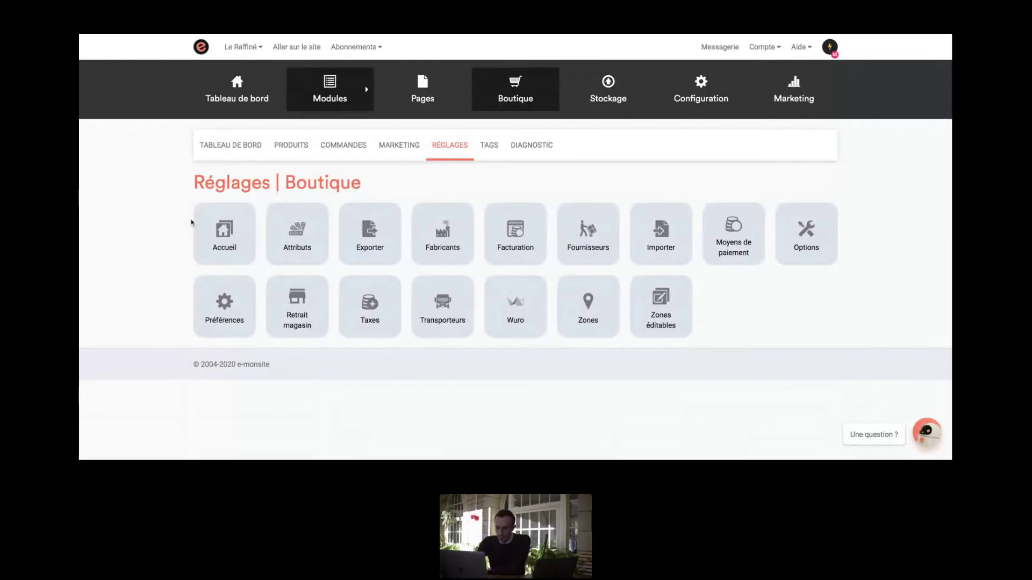
{"action": "left_click", "coordinate": [221, 231]}
{"action": "scroll", "coordinate": [514, 449], "scroll_direction": "down", "scroll_amount": 5}
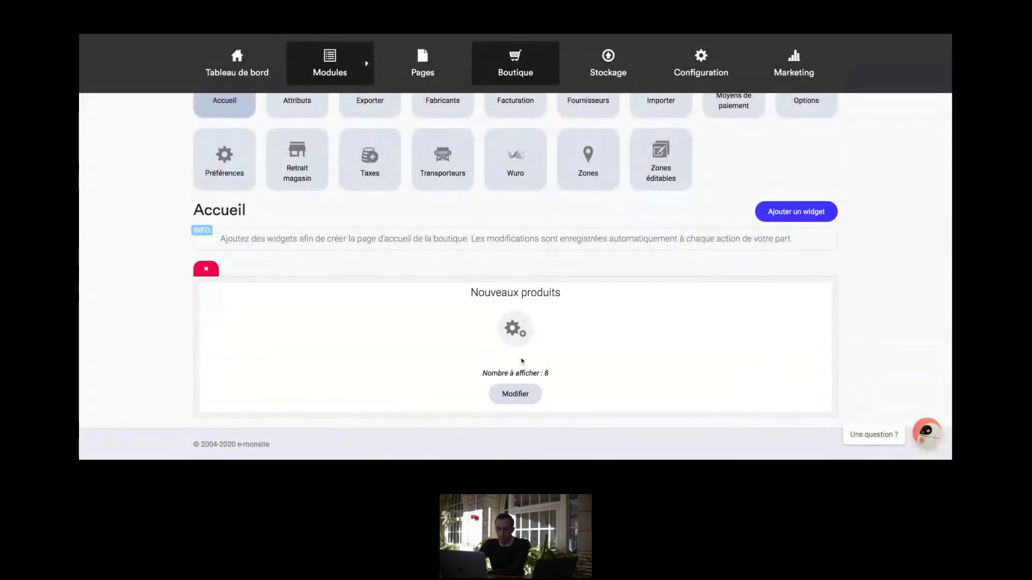
{"action": "scroll", "coordinate": [423, 243], "scroll_direction": "up", "scroll_amount": 1}
{"action": "scroll", "coordinate": [423, 243], "scroll_direction": "up", "scroll_amount": 3}
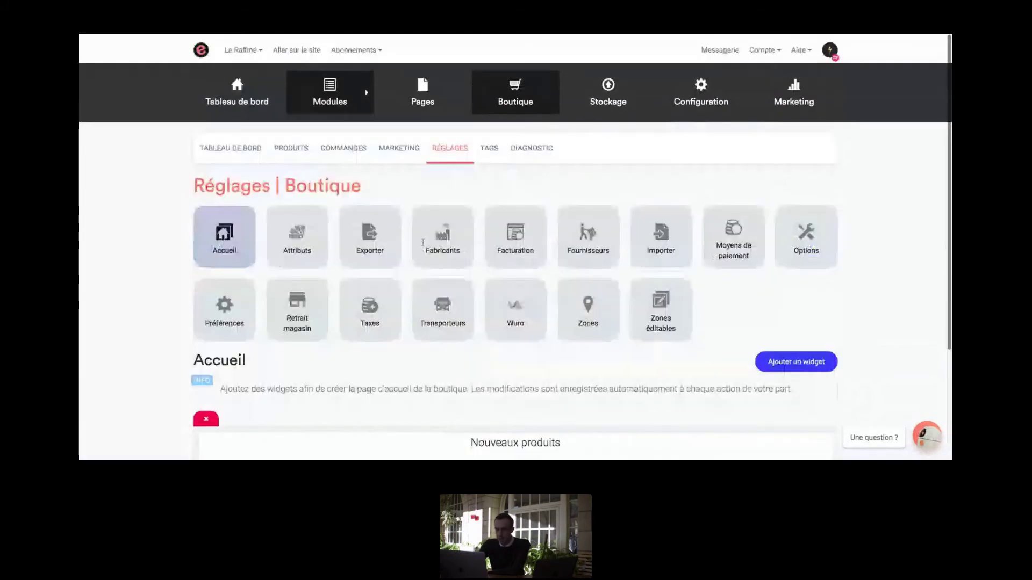
- Open the attribute settings and examine the list of existing colour and size attributes
{"action": "left_click", "coordinate": [299, 229]}
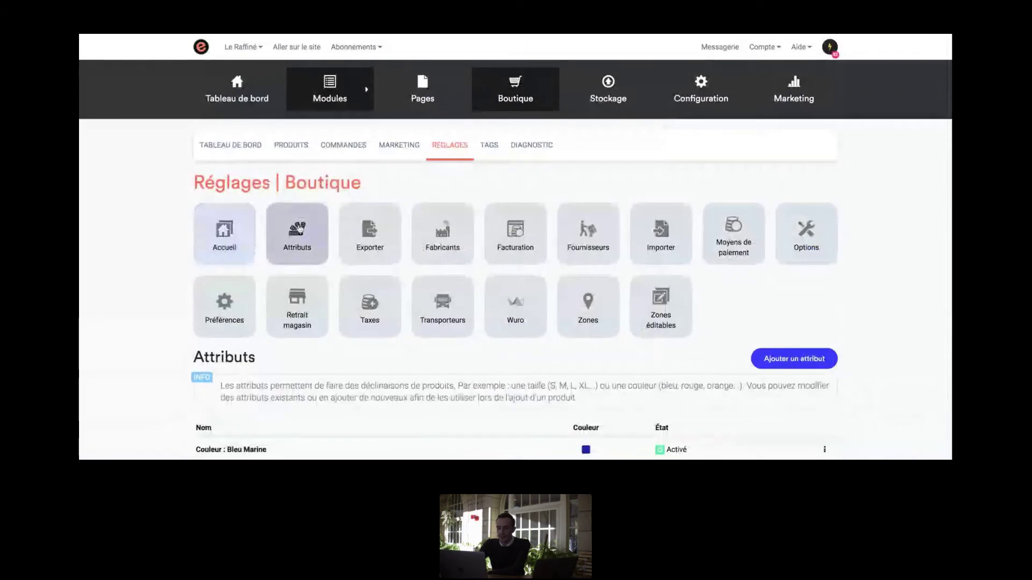
{"action": "scroll", "coordinate": [299, 228], "scroll_direction": "down", "scroll_amount": 4}
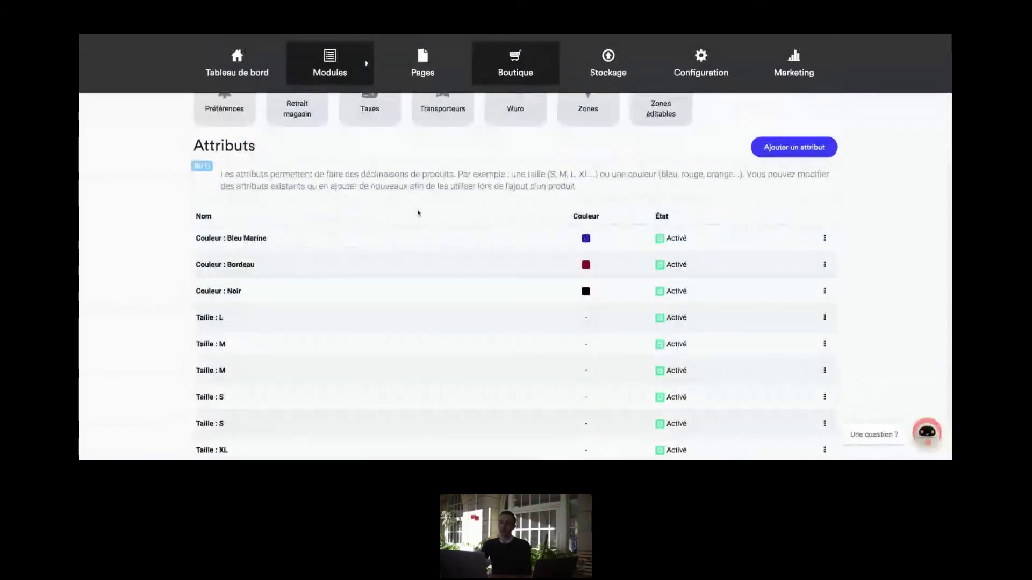
{"action": "scroll", "coordinate": [419, 213], "scroll_direction": "down", "scroll_amount": 2}
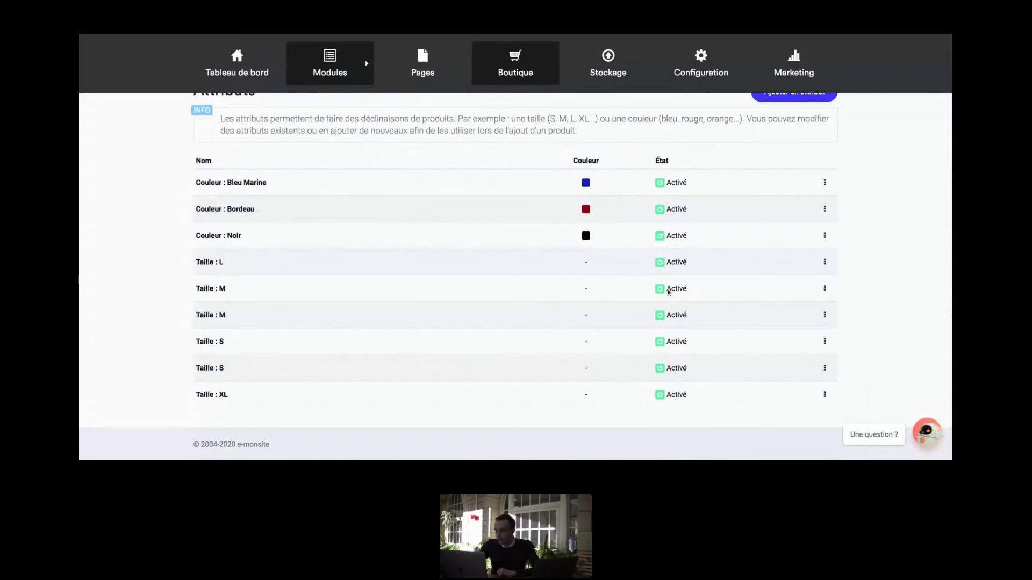
- Start a new shop attribute with the name Taille and the value 36
{"action": "scroll", "coordinate": [669, 291], "scroll_direction": "up", "scroll_amount": 1}
{"action": "scroll", "coordinate": [752, 258], "scroll_direction": "up", "scroll_amount": 5}
{"action": "left_click", "coordinate": [818, 239]}
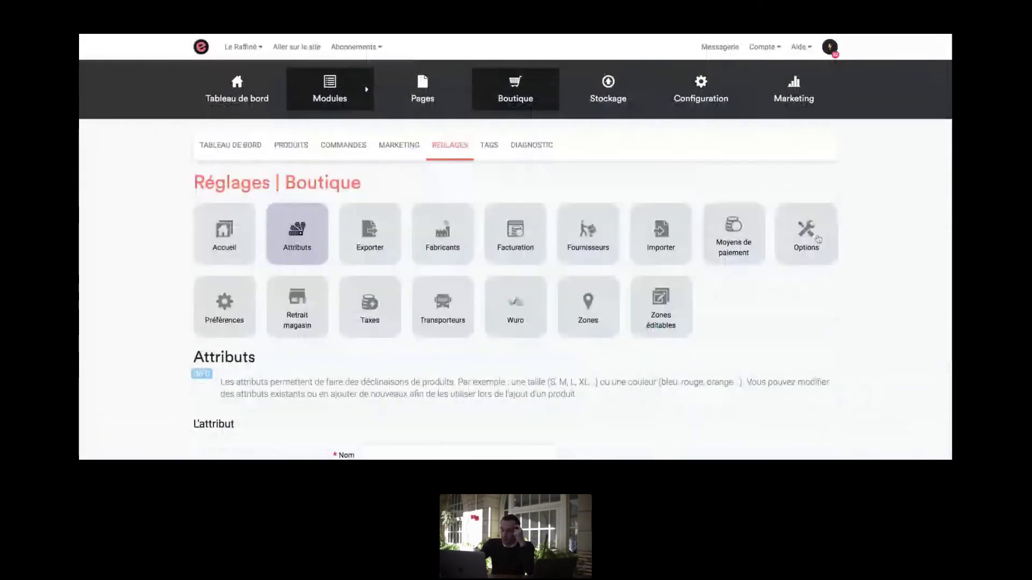
{"action": "scroll", "coordinate": [818, 240], "scroll_direction": "down", "scroll_amount": 4}
{"action": "left_click", "coordinate": [415, 236]}
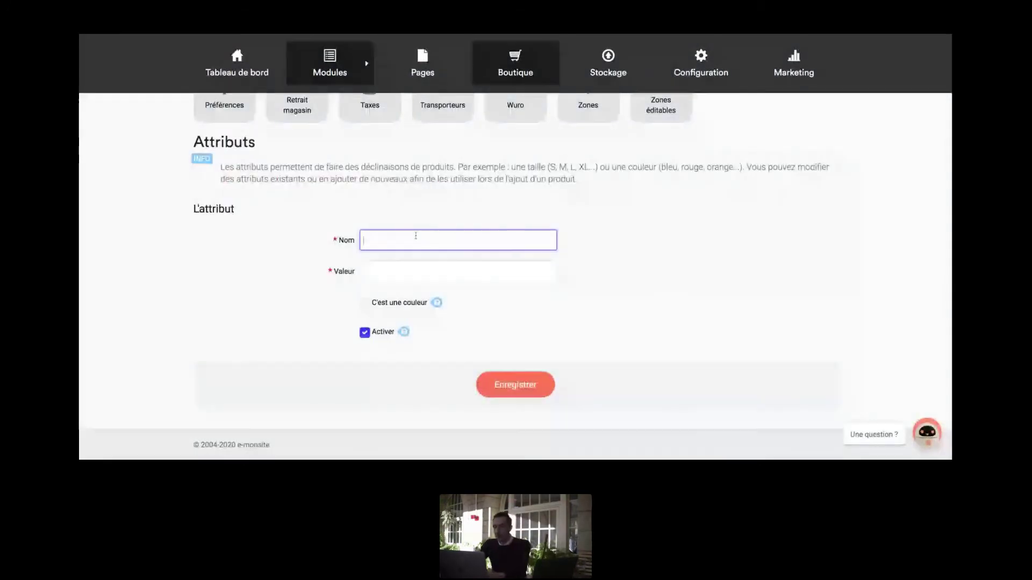
{"action": "left_click", "coordinate": [388, 243]}
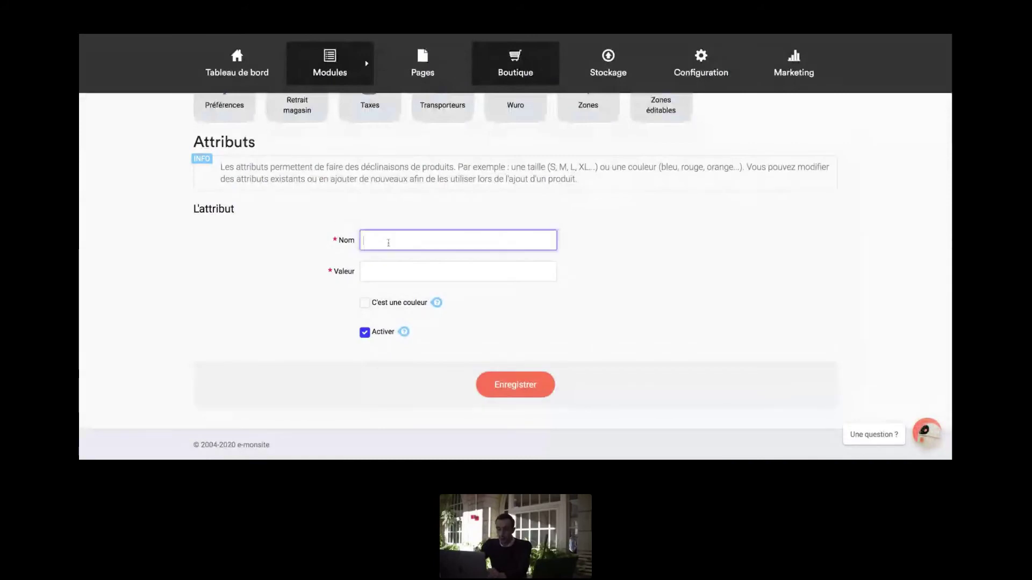
{"action": "type", "text": "Taille"}
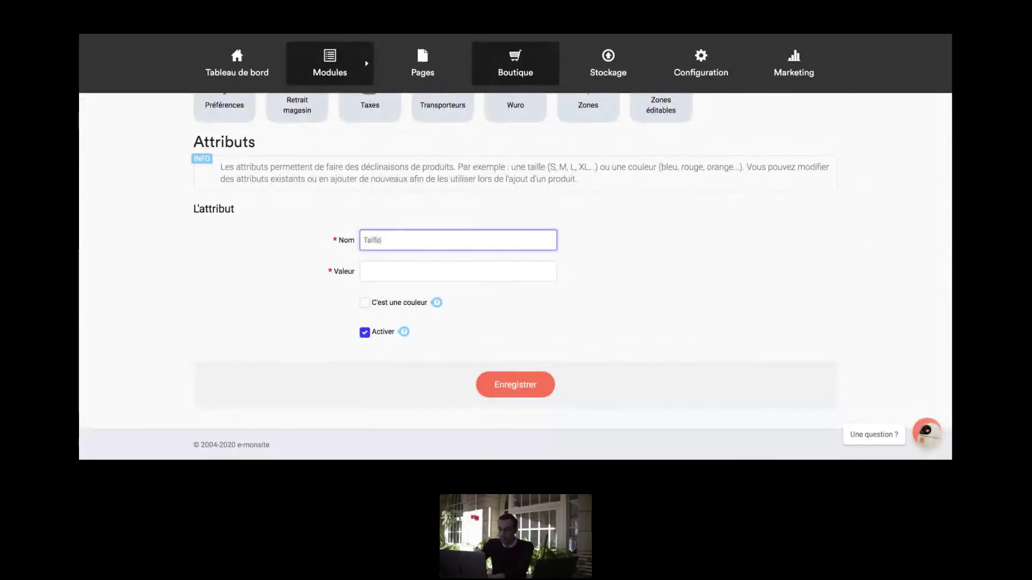
{"action": "left_click", "coordinate": [458, 272]}
{"action": "type", "text": "3"}
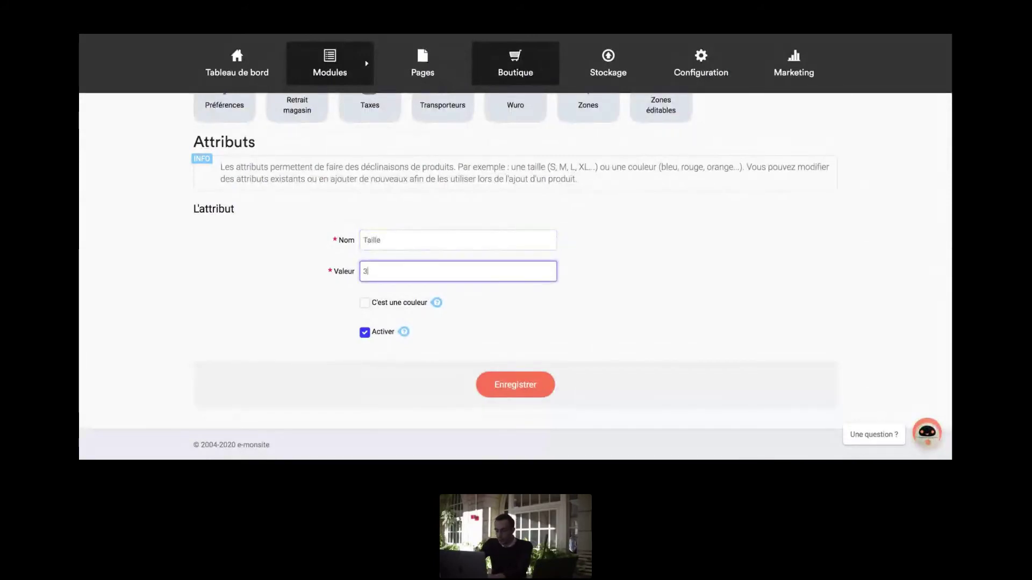
{"action": "type", "text": "6"}
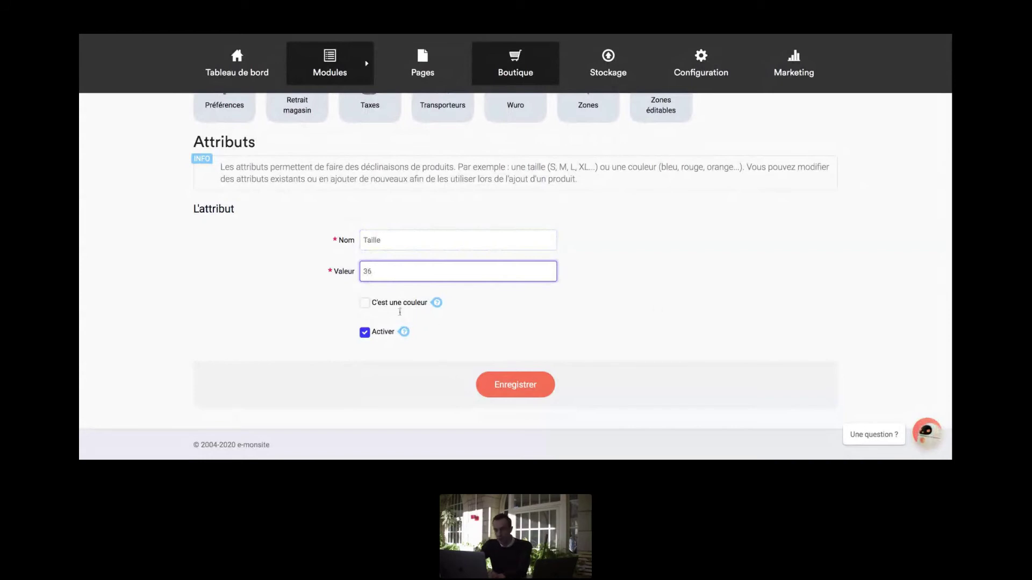
- Try the colour option on the Taille attribute with rgb(116,58,58), clear the colour and turn the option off again
{"action": "left_click", "coordinate": [373, 305]}
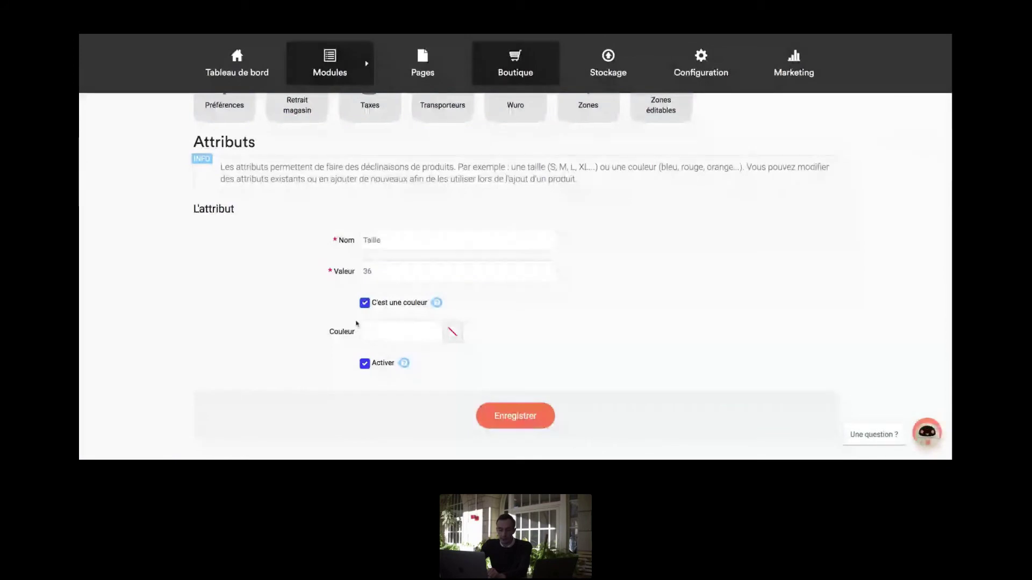
{"action": "left_click", "coordinate": [455, 335]}
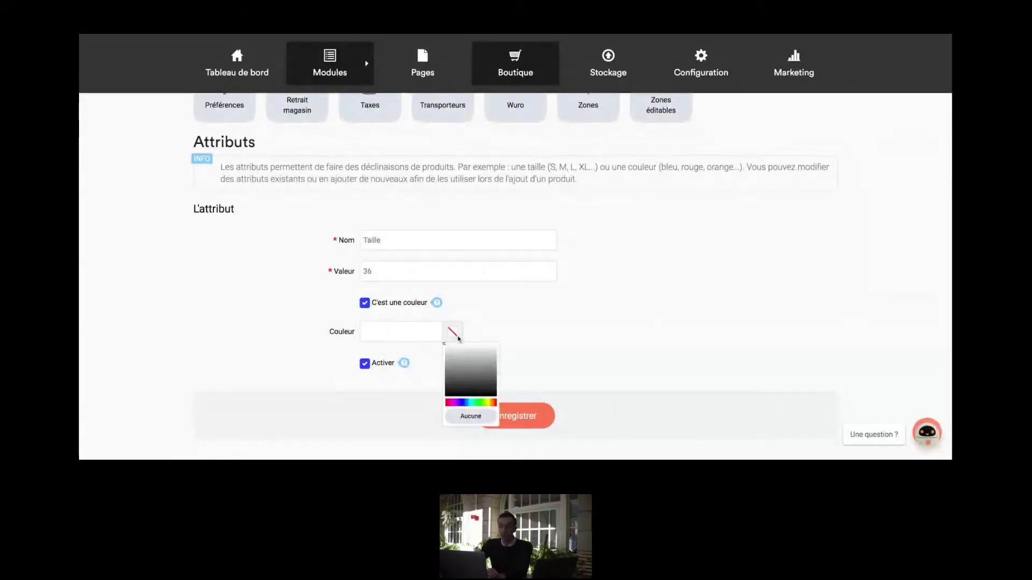
{"action": "left_click", "coordinate": [472, 374]}
{"action": "left_click", "coordinate": [439, 326]}
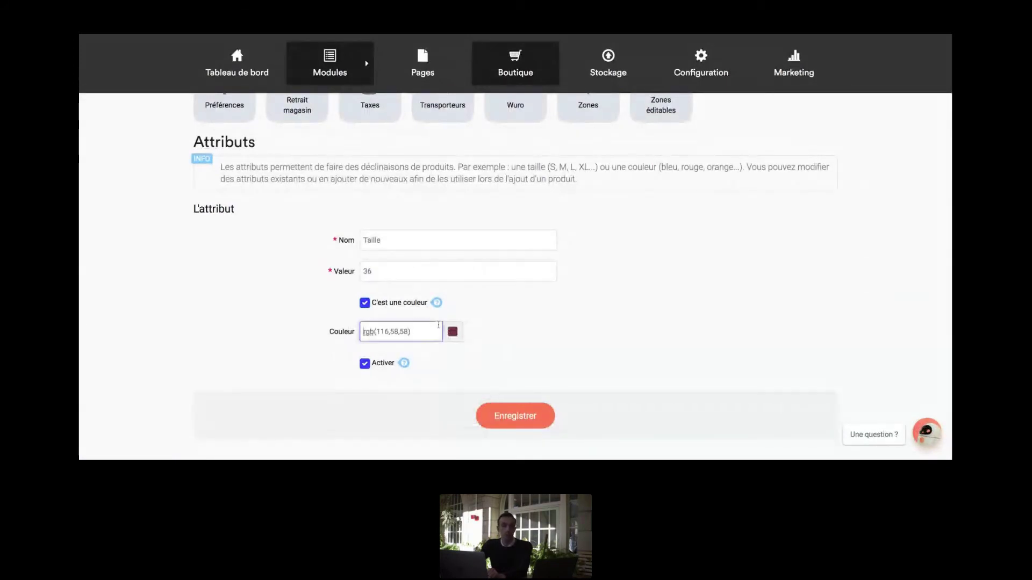
{"action": "key", "text": "ctrl+a"}
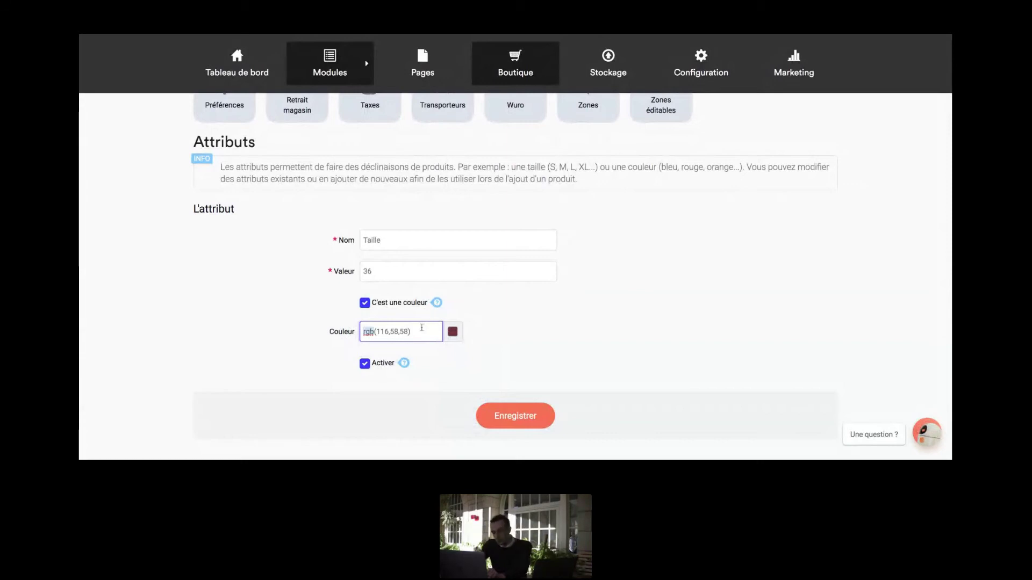
{"action": "key", "text": "BackSpace"}
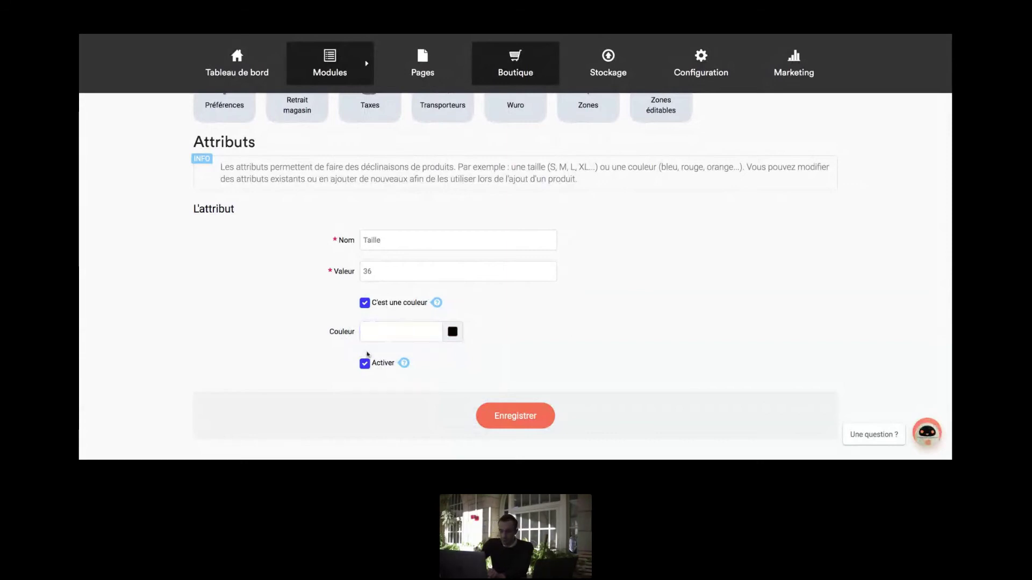
{"action": "left_click", "coordinate": [365, 304]}
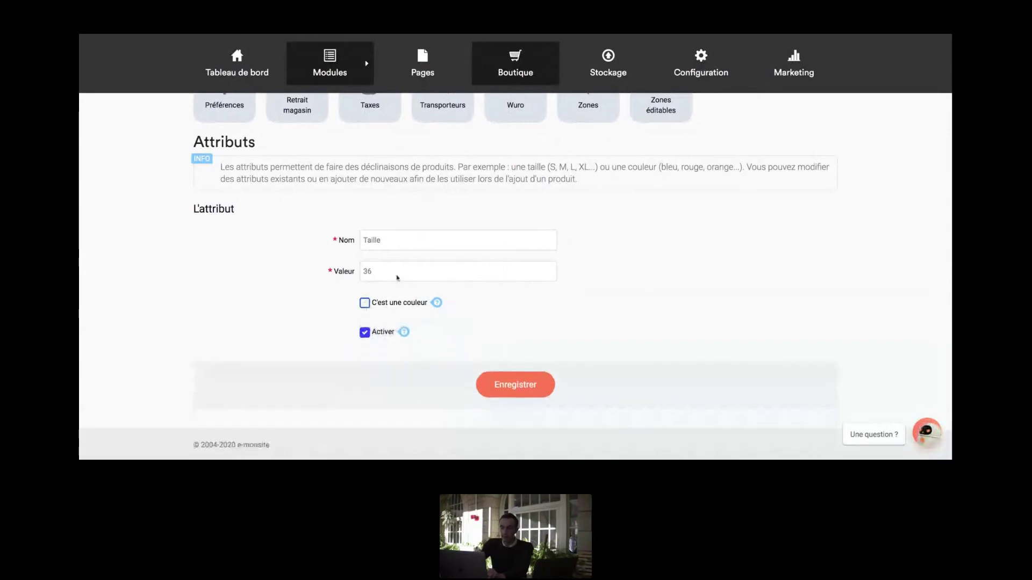
- Save the Taille 36 attribute and check for it in the attribute list
{"action": "left_click", "coordinate": [514, 383]}
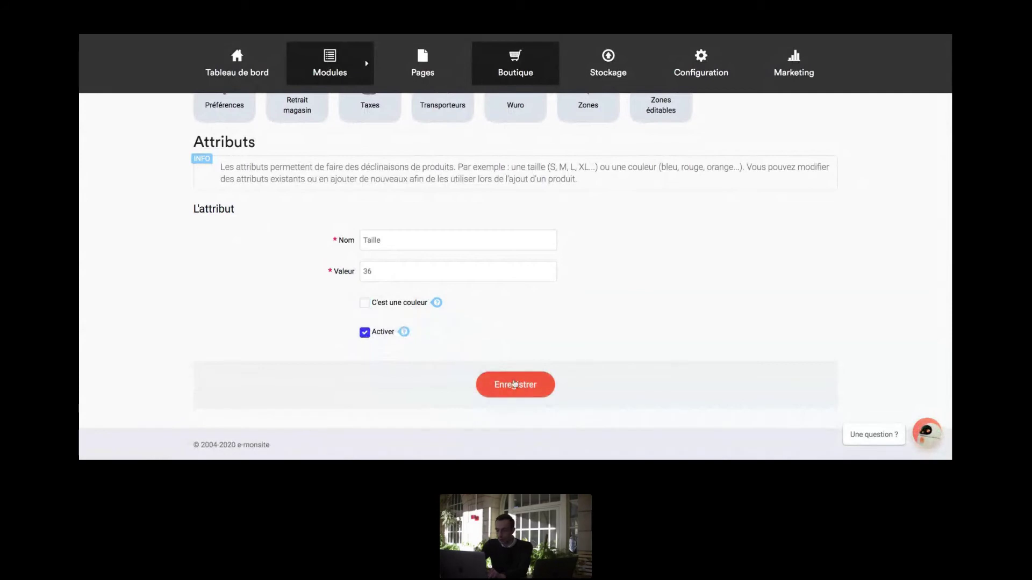
{"action": "scroll", "coordinate": [368, 322], "scroll_direction": "down", "scroll_amount": 2}
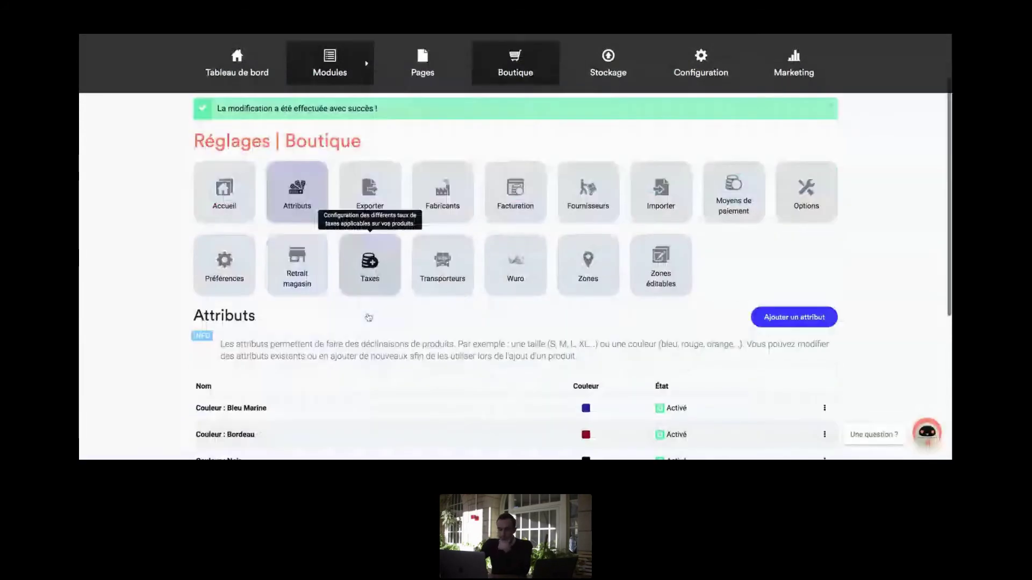
{"action": "scroll", "coordinate": [369, 317], "scroll_direction": "down", "scroll_amount": 5}
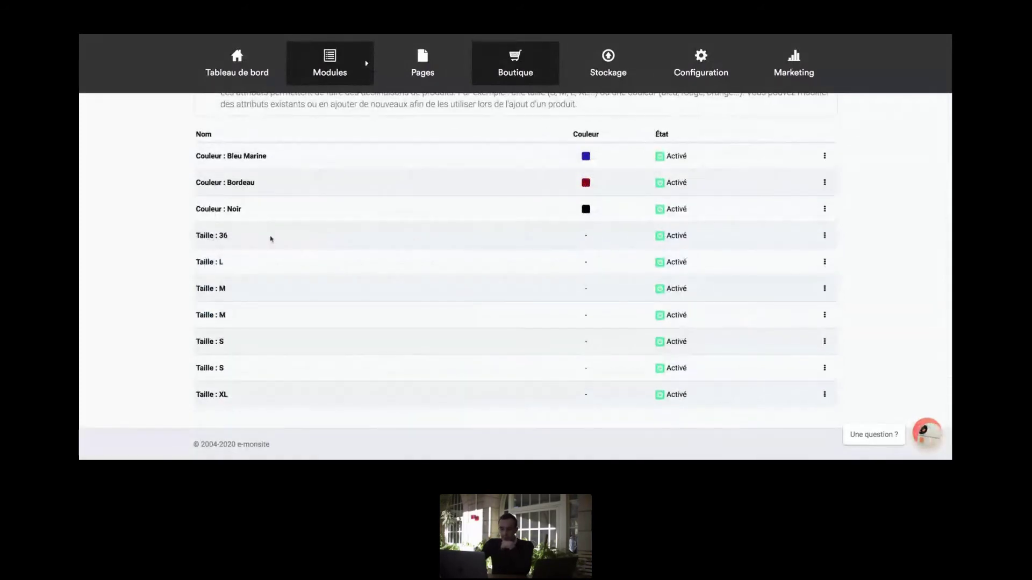
- Open the shop's export settings and review the product columns available for export and the Wuro export section
{"action": "scroll", "coordinate": [372, 237], "scroll_direction": "up", "scroll_amount": 3}
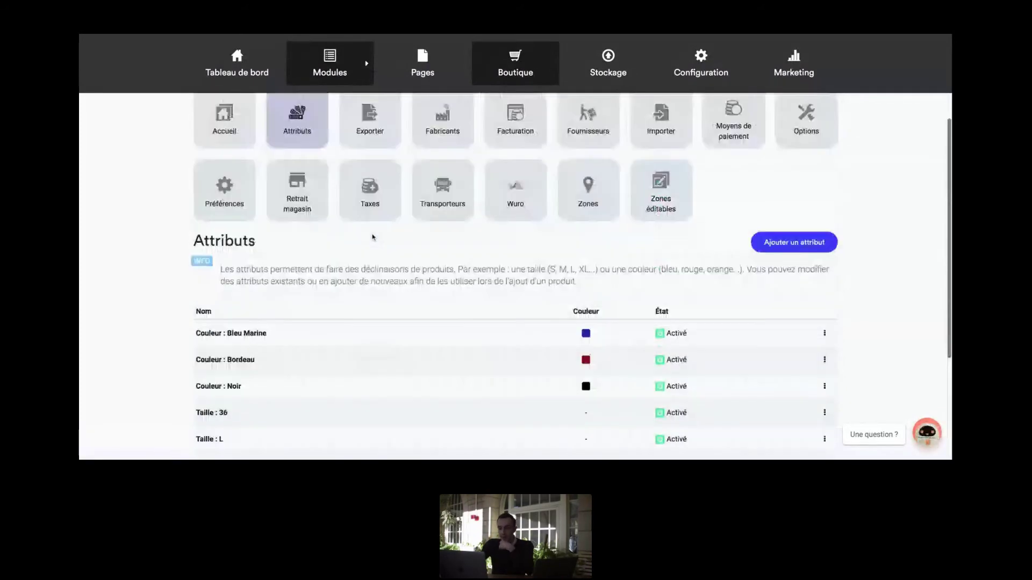
{"action": "scroll", "coordinate": [373, 237], "scroll_direction": "up", "scroll_amount": 2}
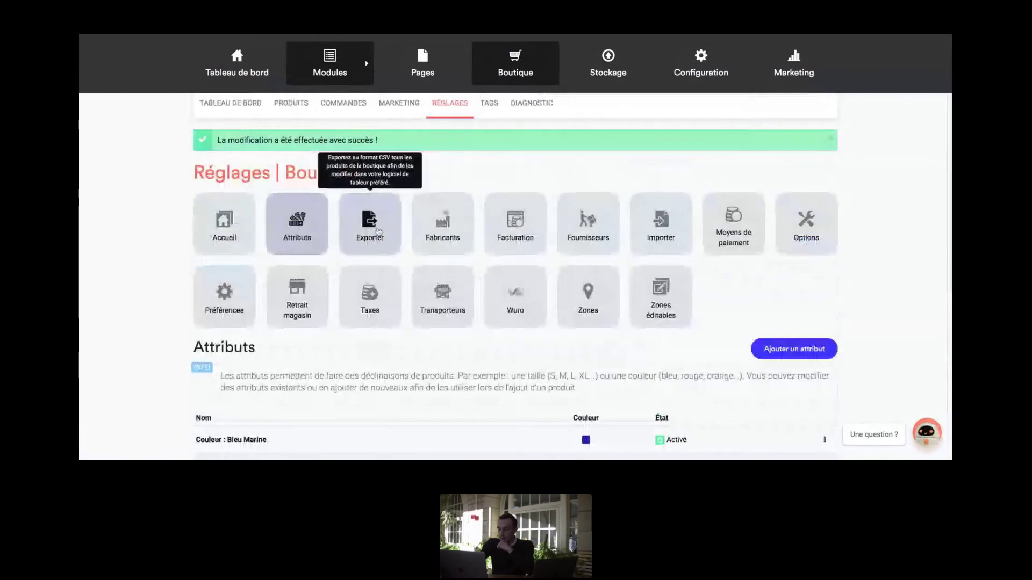
{"action": "left_click", "coordinate": [378, 232]}
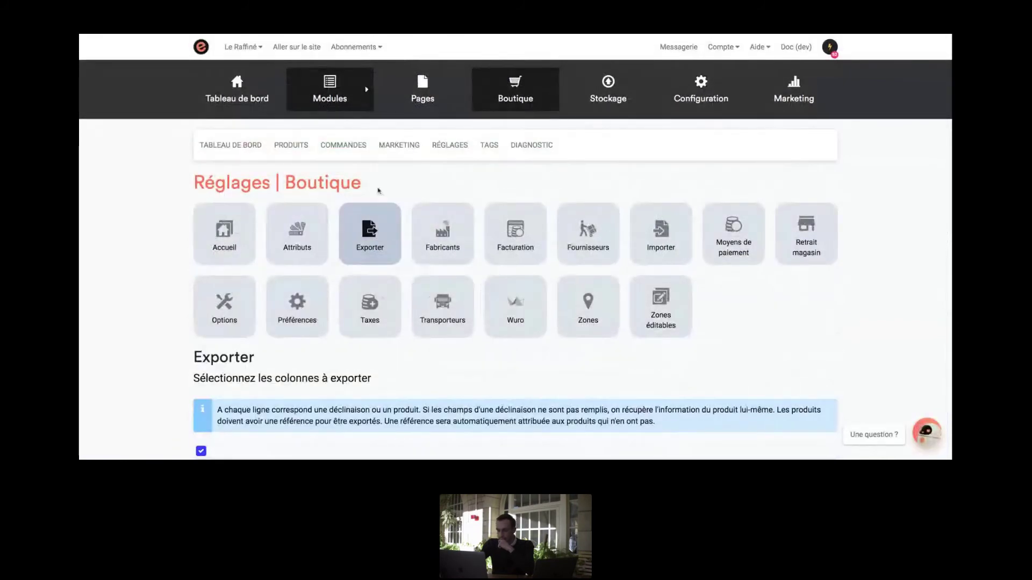
{"action": "scroll", "coordinate": [379, 191], "scroll_direction": "down", "scroll_amount": 1}
{"action": "scroll", "coordinate": [378, 190], "scroll_direction": "down", "scroll_amount": 3}
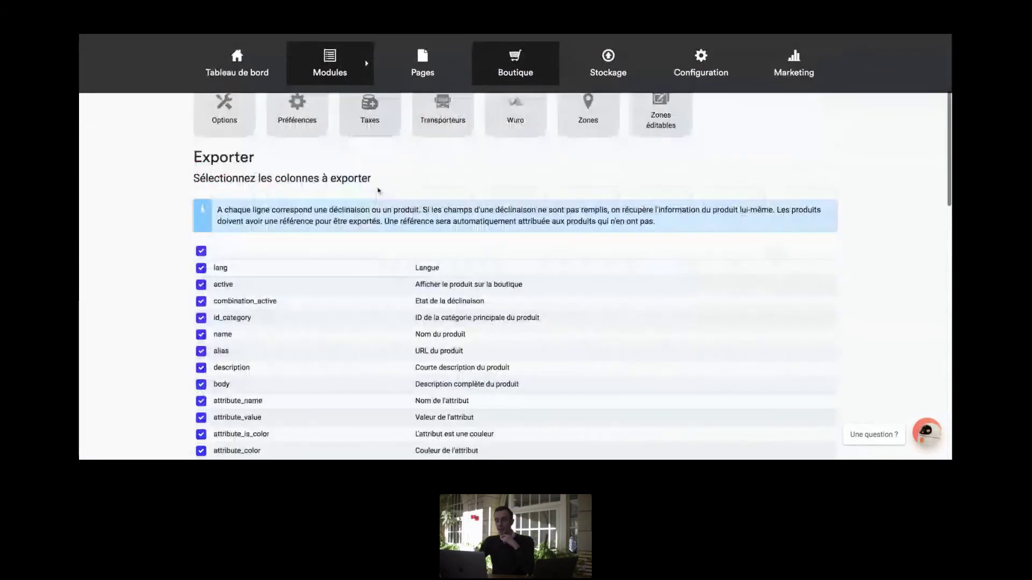
{"action": "scroll", "coordinate": [345, 261], "scroll_direction": "down", "scroll_amount": 10}
{"action": "scroll", "coordinate": [347, 262], "scroll_direction": "down", "scroll_amount": 6}
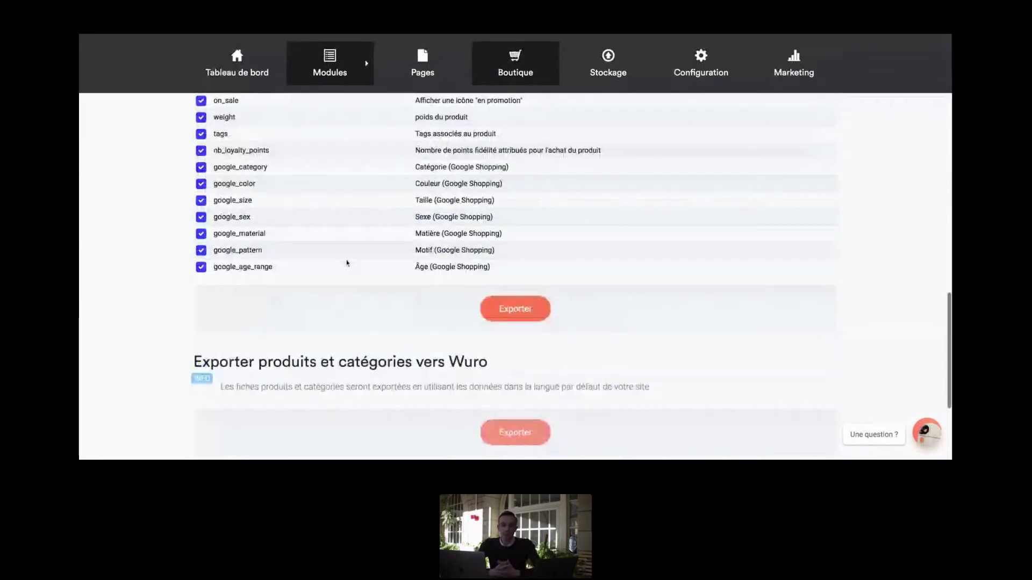
{"action": "scroll", "coordinate": [347, 262], "scroll_direction": "up", "scroll_amount": 20}
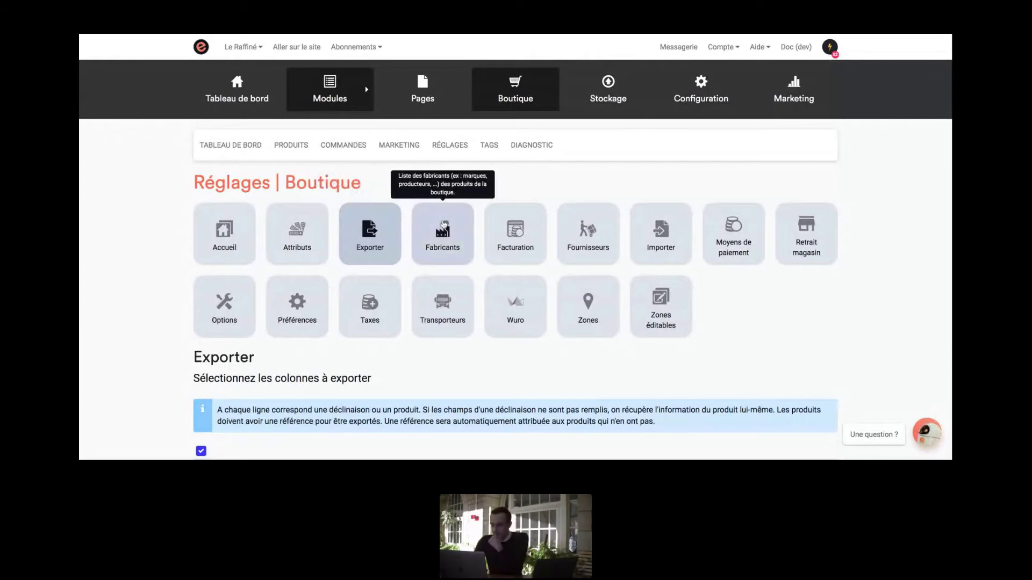
- Open the shop's manufacturer settings, check the existing list and start adding a new manufacturer
{"action": "left_click", "coordinate": [443, 225]}
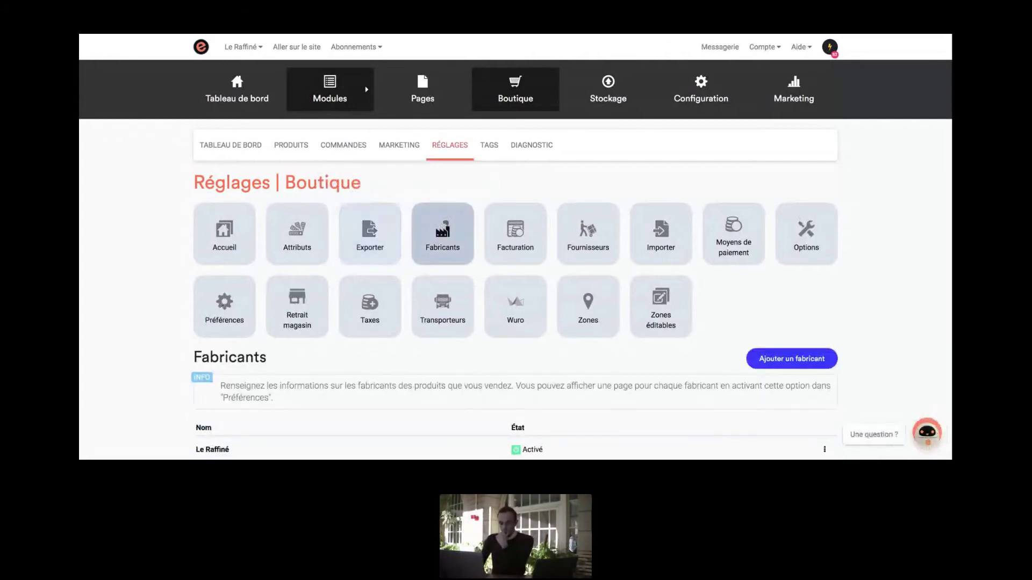
{"action": "scroll", "coordinate": [451, 202], "scroll_direction": "down", "scroll_amount": 3}
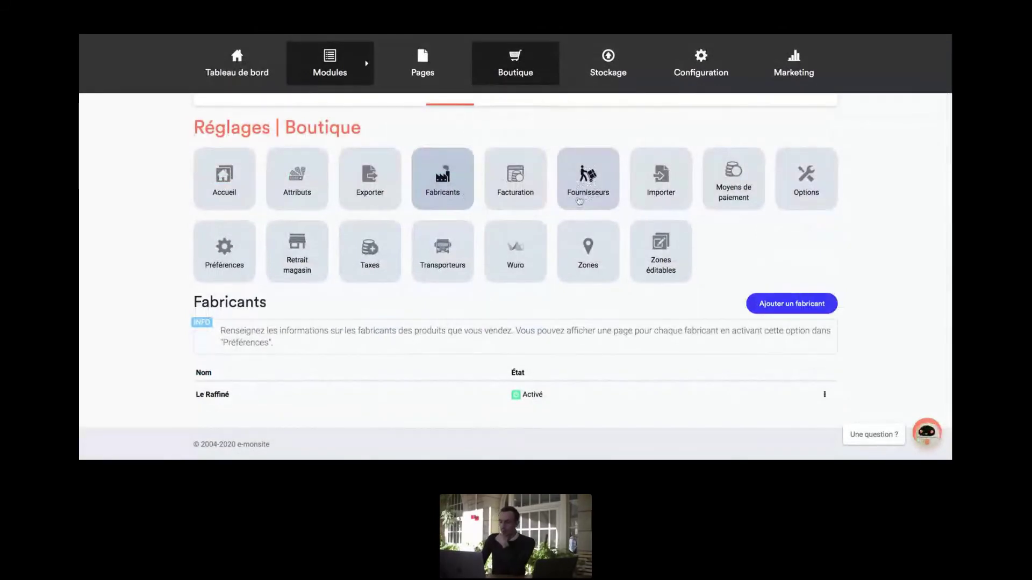
{"action": "left_click", "coordinate": [776, 304]}
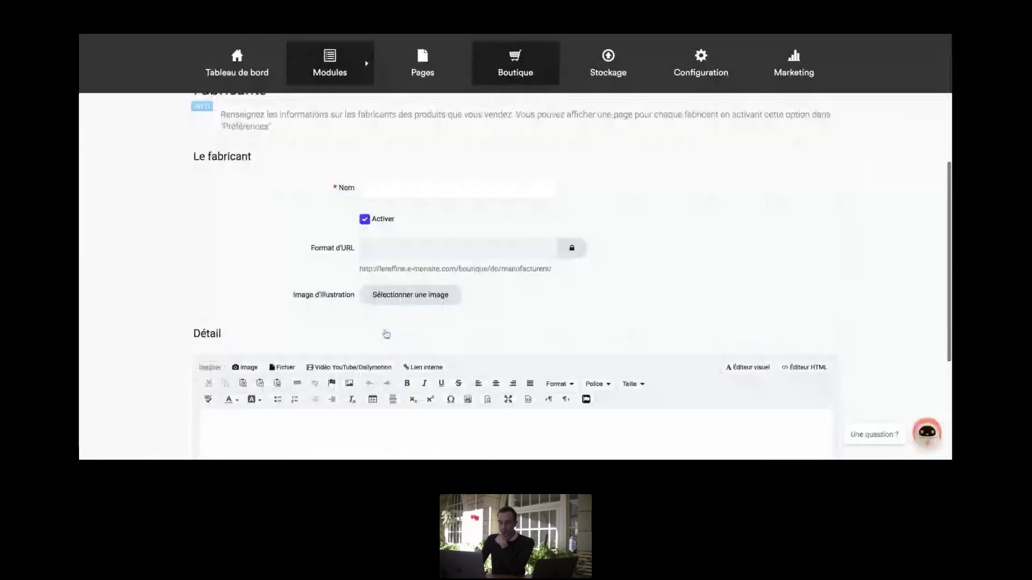
- Examine the new manufacturer form, including its name, URL format, illustration image and detail editor
{"action": "scroll", "coordinate": [386, 334], "scroll_direction": "down", "scroll_amount": 3}
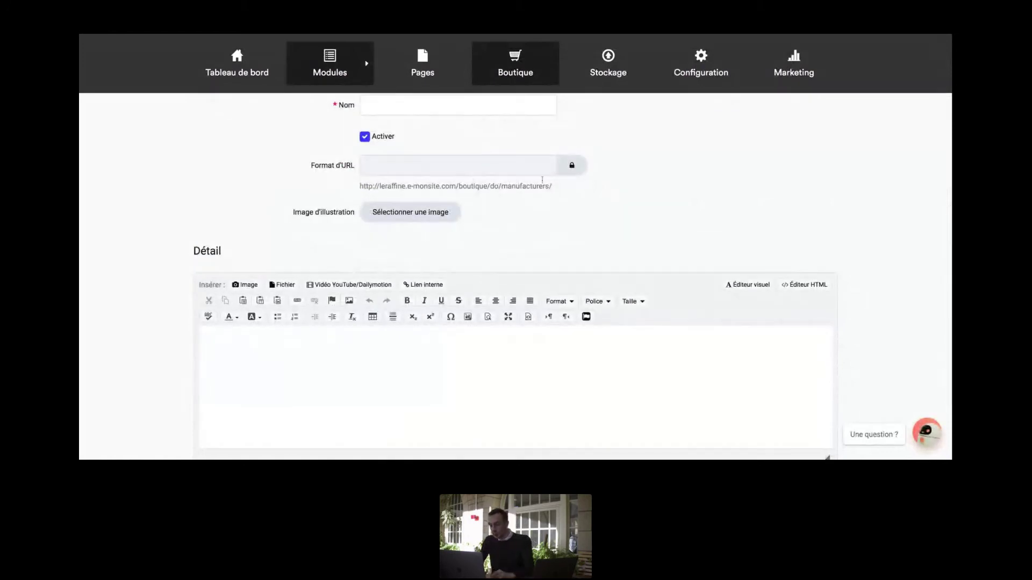
{"action": "left_click_drag", "start_coordinate": [560, 187], "coordinate": [527, 186]}
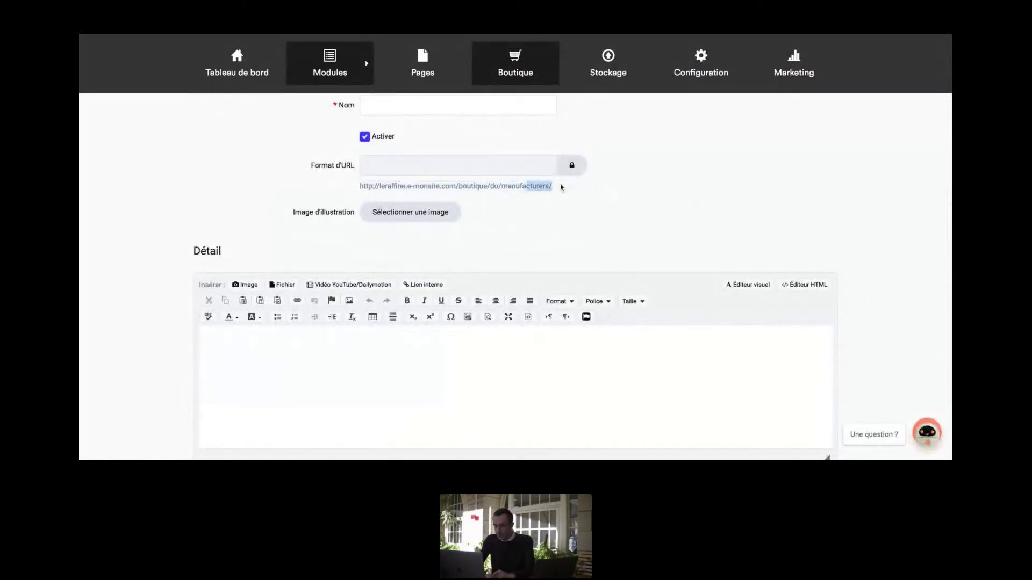
{"action": "left_click", "coordinate": [430, 196]}
{"action": "scroll", "coordinate": [294, 201], "scroll_direction": "down", "scroll_amount": 1}
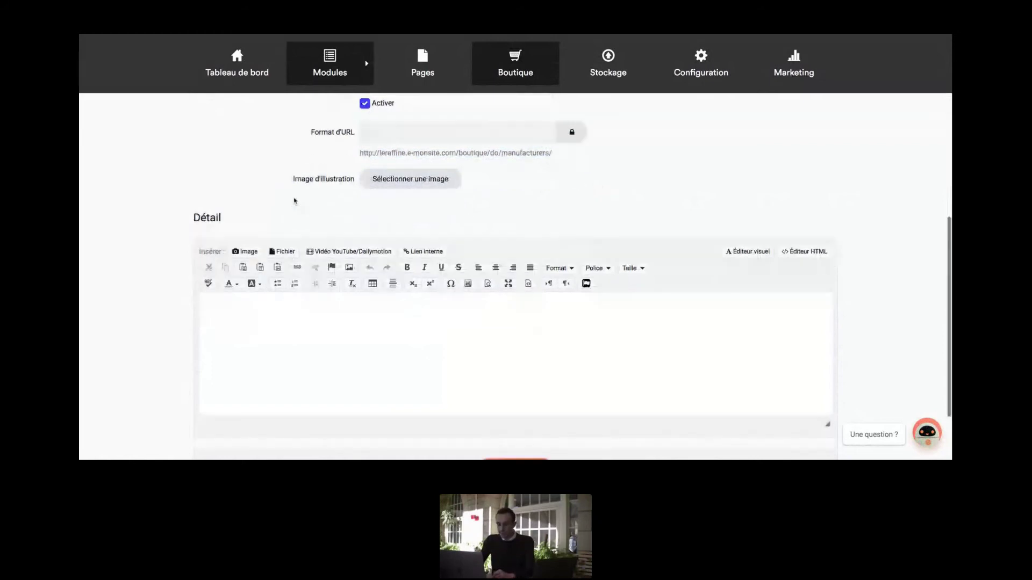
{"action": "scroll", "coordinate": [295, 201], "scroll_direction": "down", "scroll_amount": 1}
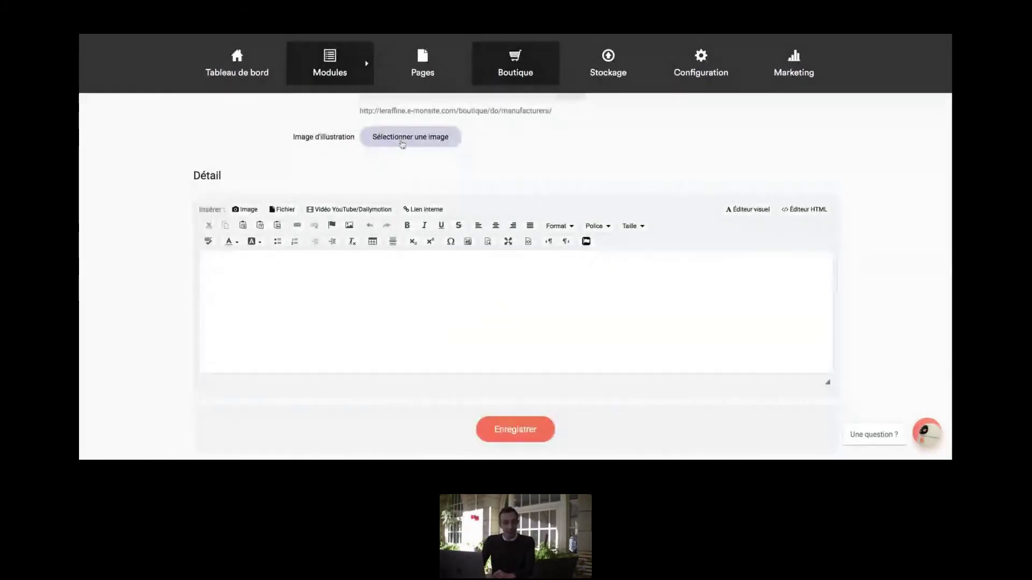
{"action": "scroll", "coordinate": [516, 269], "scroll_direction": "down", "scroll_amount": 1}
{"action": "scroll", "coordinate": [516, 269], "scroll_direction": "up", "scroll_amount": 1}
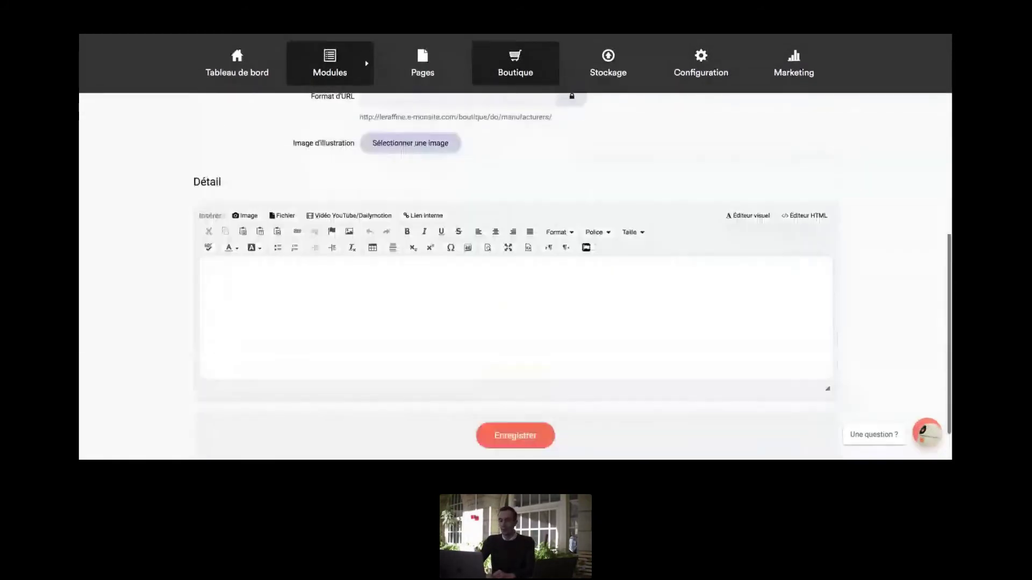
{"action": "scroll", "coordinate": [516, 268], "scroll_direction": "up", "scroll_amount": 2}
{"action": "scroll", "coordinate": [515, 268], "scroll_direction": "down", "scroll_amount": 2}
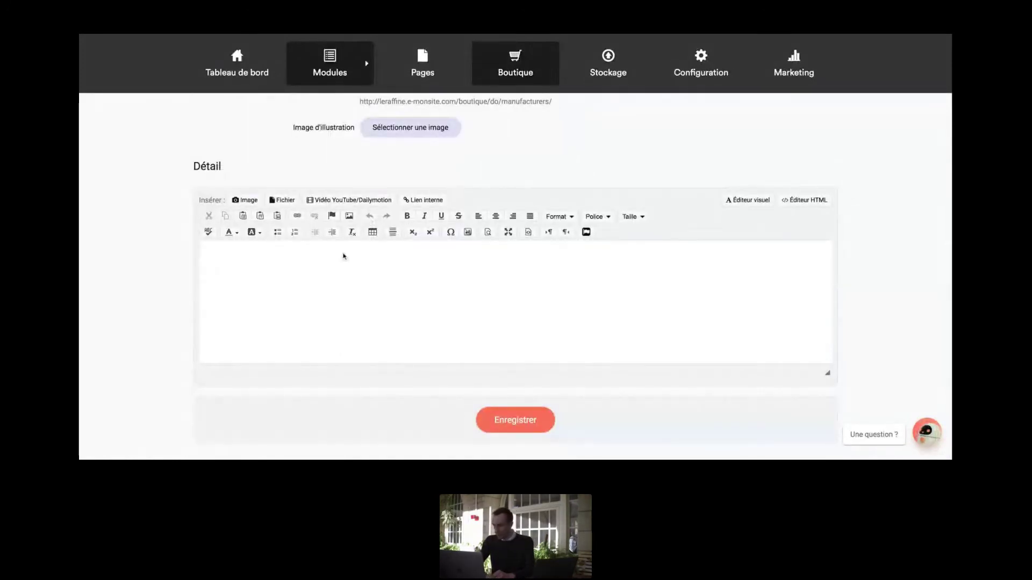
{"action": "left_click", "coordinate": [317, 326]}
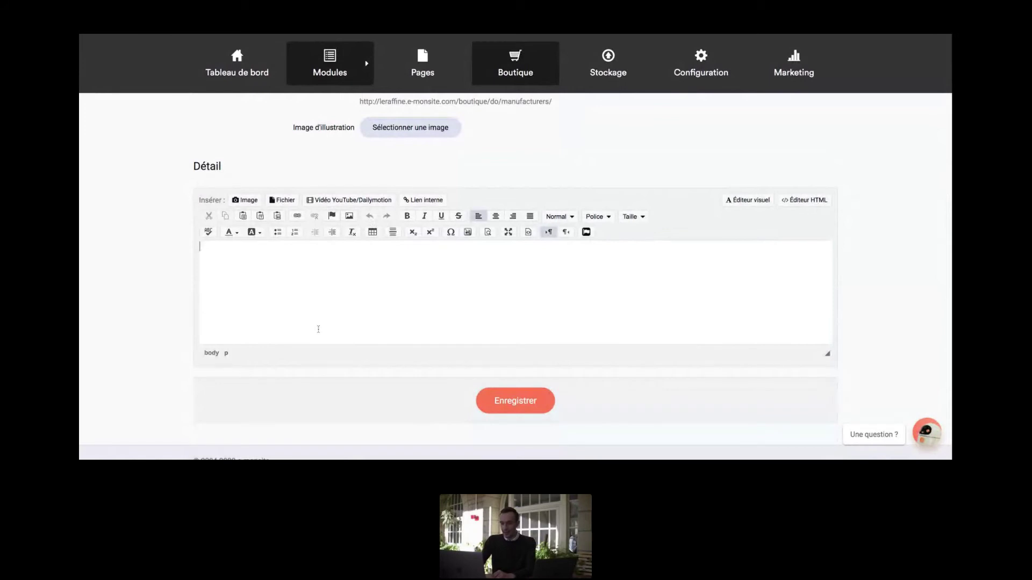
{"action": "scroll", "coordinate": [318, 328], "scroll_direction": "up", "scroll_amount": 3}
{"action": "scroll", "coordinate": [265, 299], "scroll_direction": "down", "scroll_amount": 2}
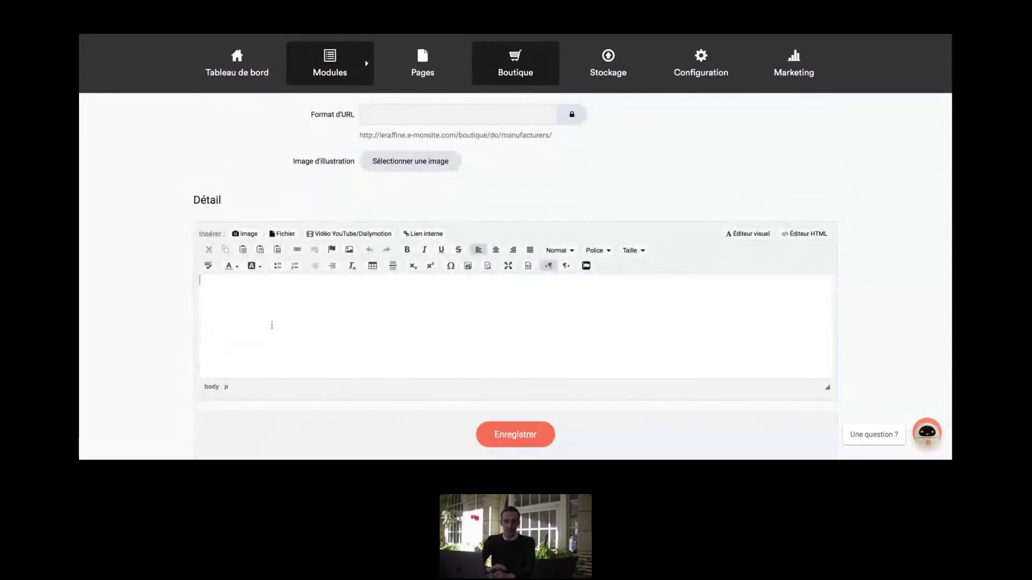
{"action": "scroll", "coordinate": [271, 325], "scroll_direction": "up", "scroll_amount": 10}
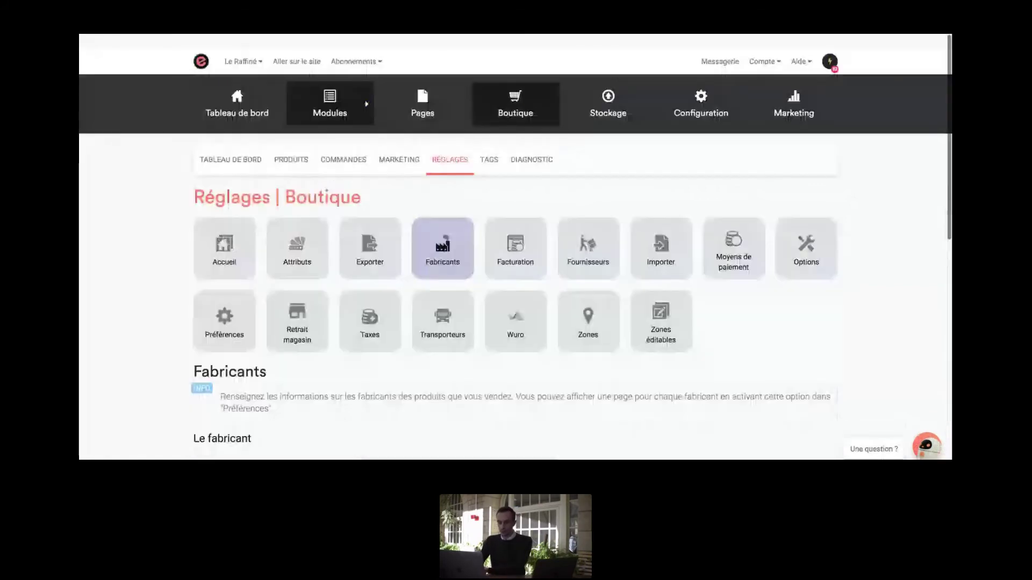
{"action": "scroll", "coordinate": [513, 312], "scroll_direction": "down", "scroll_amount": 5}
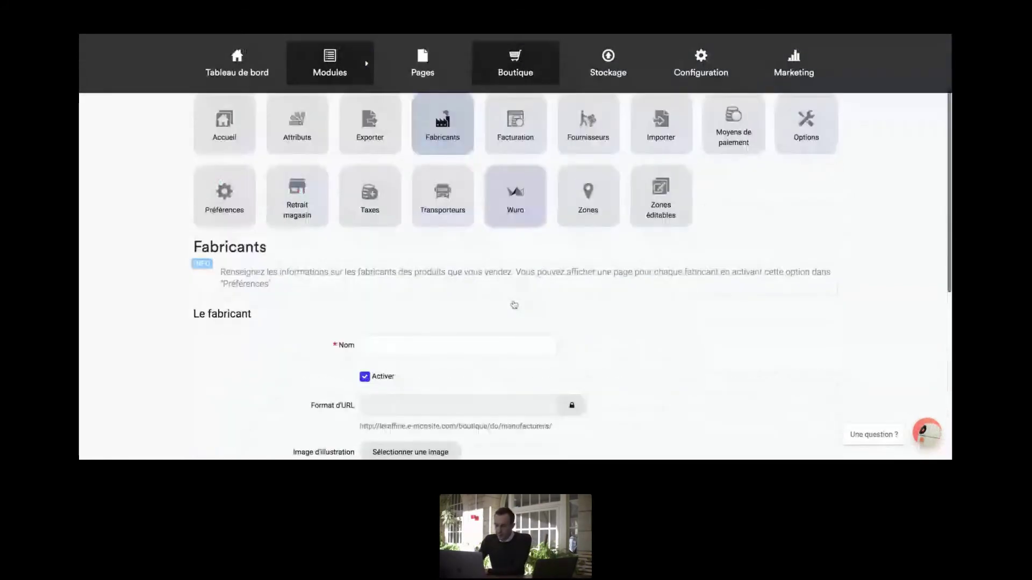
{"action": "scroll", "coordinate": [568, 328], "scroll_direction": "down", "scroll_amount": 3}
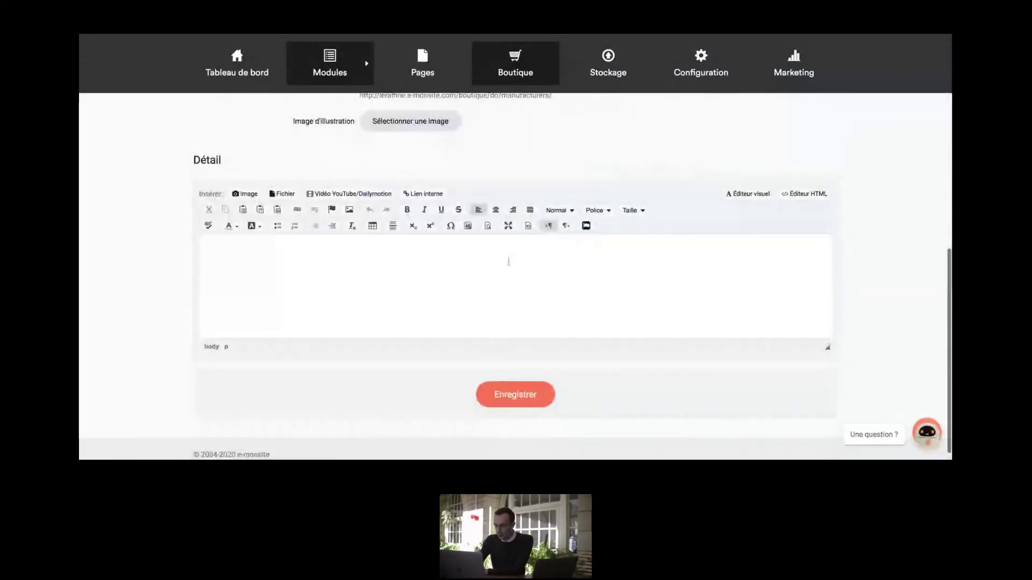
{"action": "scroll", "coordinate": [461, 269], "scroll_direction": "up", "scroll_amount": 3}
{"action": "scroll", "coordinate": [461, 268], "scroll_direction": "down", "scroll_amount": 3}
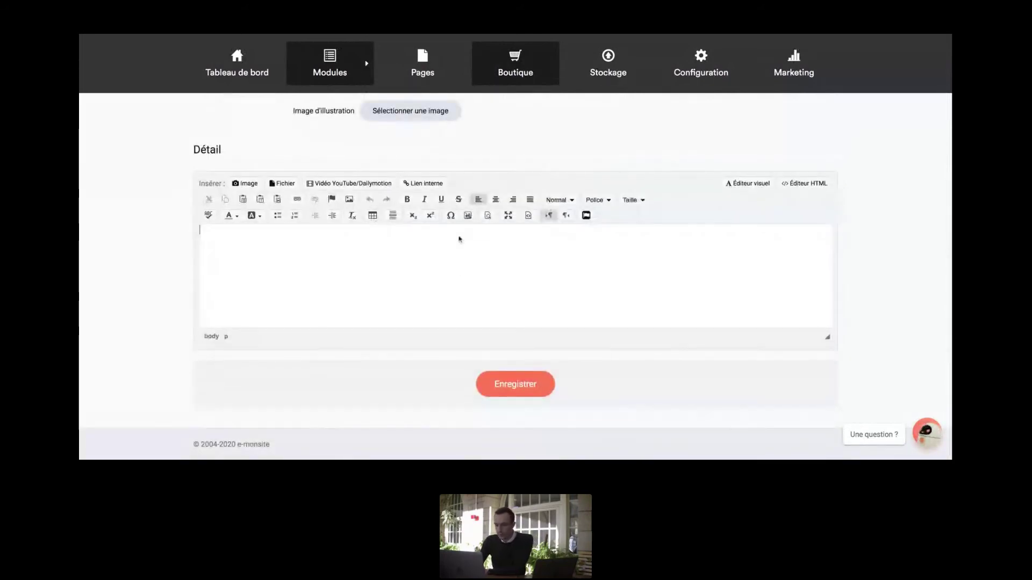
{"action": "left_click", "coordinate": [199, 230]}
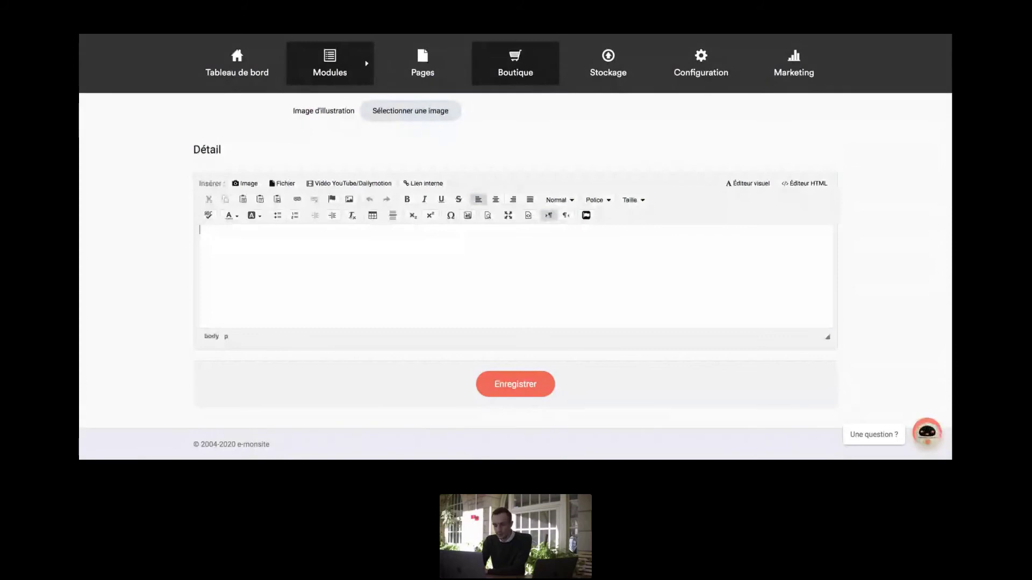
{"action": "scroll", "coordinate": [442, 223], "scroll_direction": "up", "scroll_amount": 10}
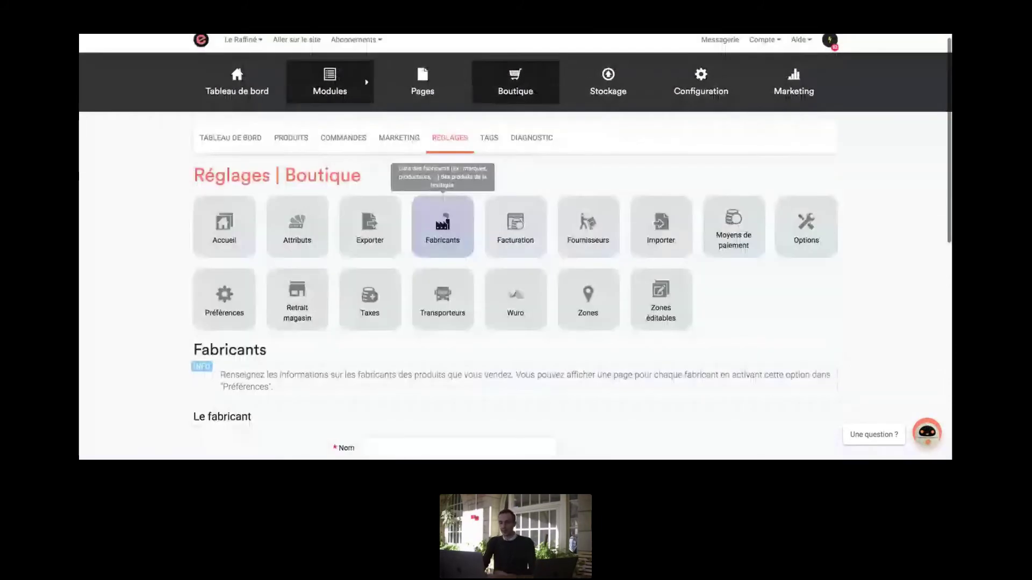
{"action": "scroll", "coordinate": [442, 226], "scroll_direction": "down", "scroll_amount": 10}
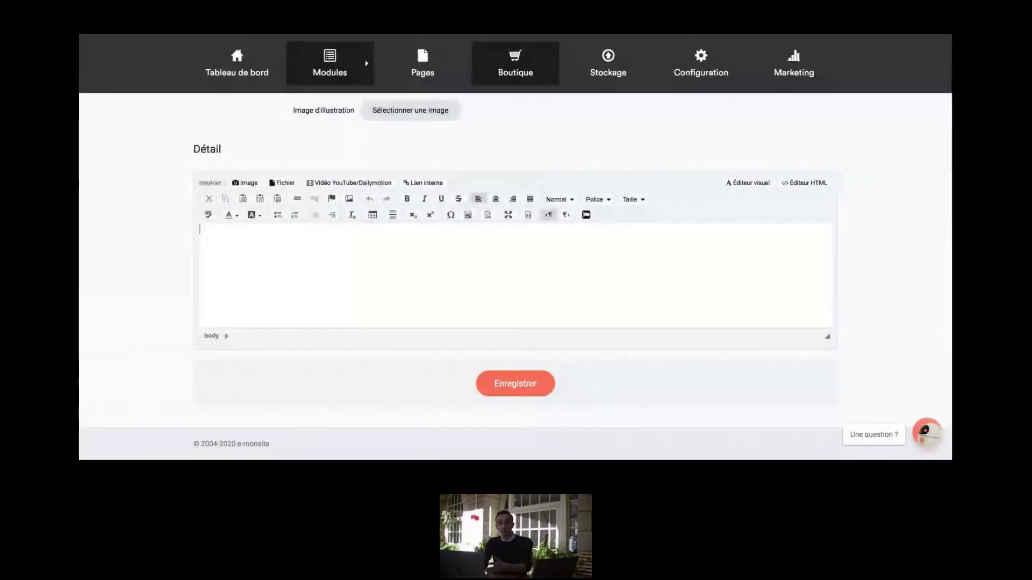
{"action": "left_click", "coordinate": [200, 229]}
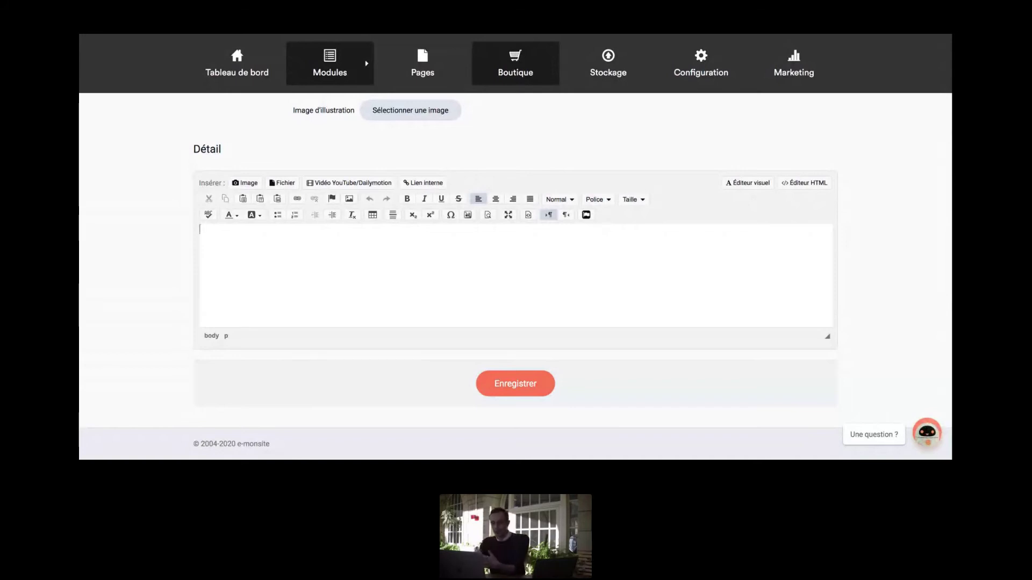
- Open the shop's supplier settings and check the list of existing suppliers
{"action": "scroll", "coordinate": [546, 238], "scroll_direction": "up", "scroll_amount": 8}
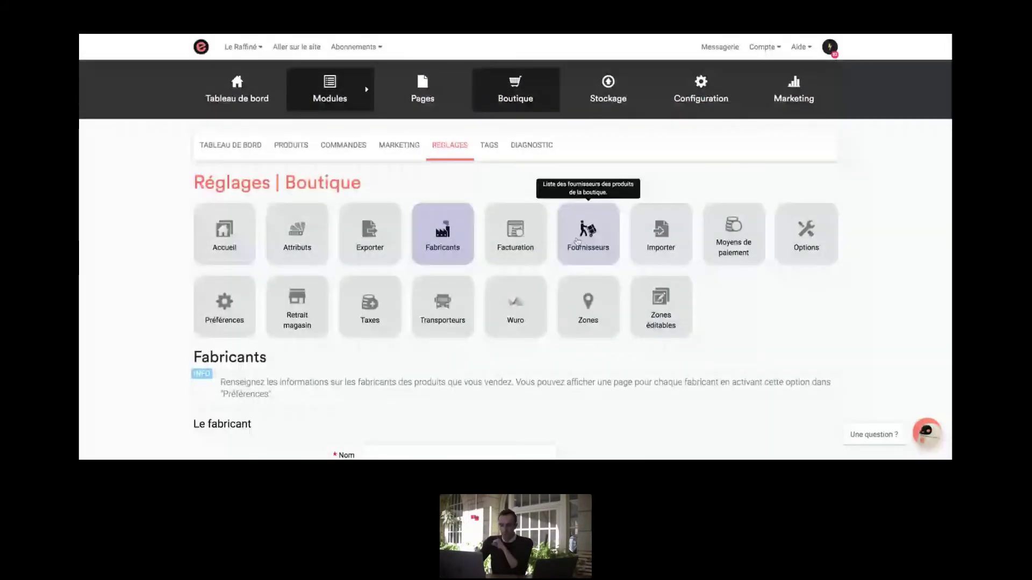
{"action": "left_click", "coordinate": [588, 233]}
{"action": "scroll", "coordinate": [469, 358], "scroll_direction": "down", "scroll_amount": 2}
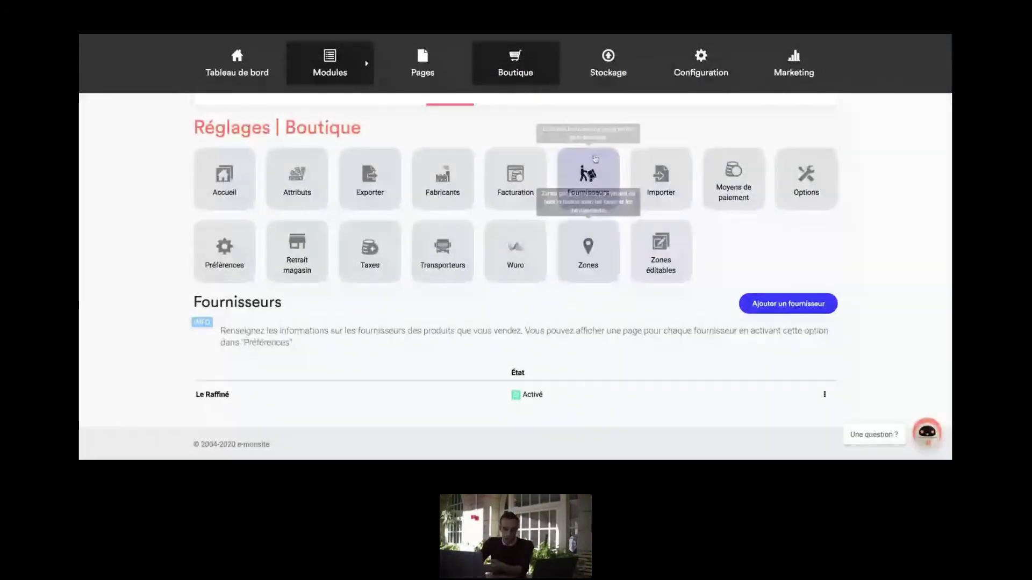
- Open the shop's billing settings and review the Coordonnées fields, from shop name and merchant address through country to Immatriculation
{"action": "left_click", "coordinate": [504, 192]}
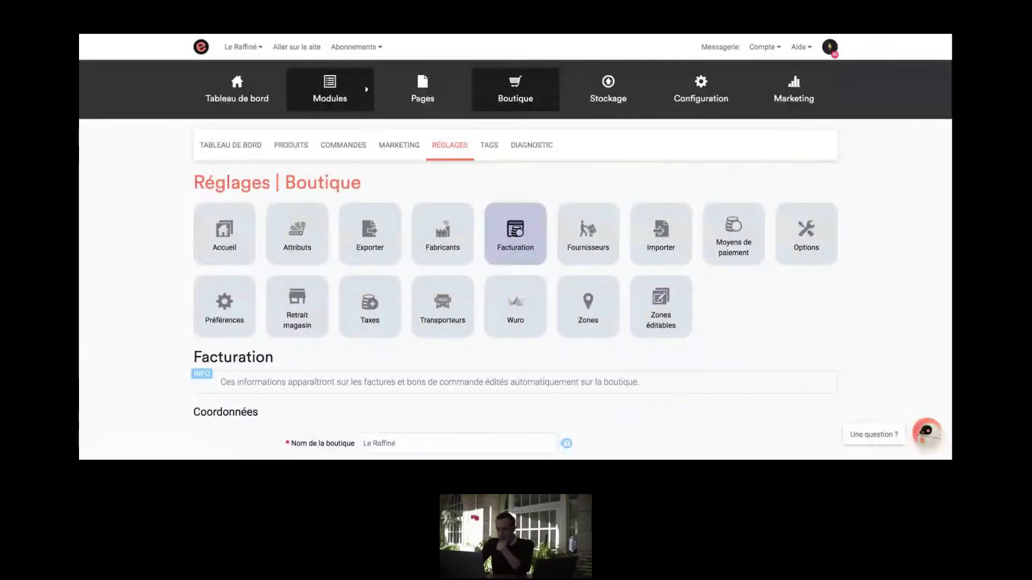
{"action": "scroll", "coordinate": [504, 191], "scroll_direction": "down", "scroll_amount": 3}
{"action": "scroll", "coordinate": [399, 203], "scroll_direction": "down", "scroll_amount": 2}
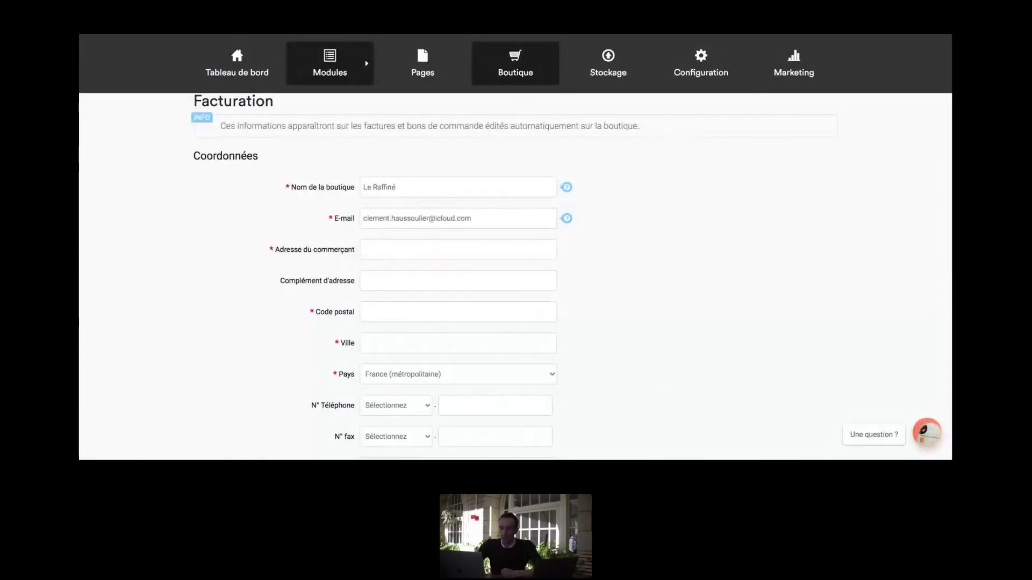
{"action": "left_click", "coordinate": [396, 213]}
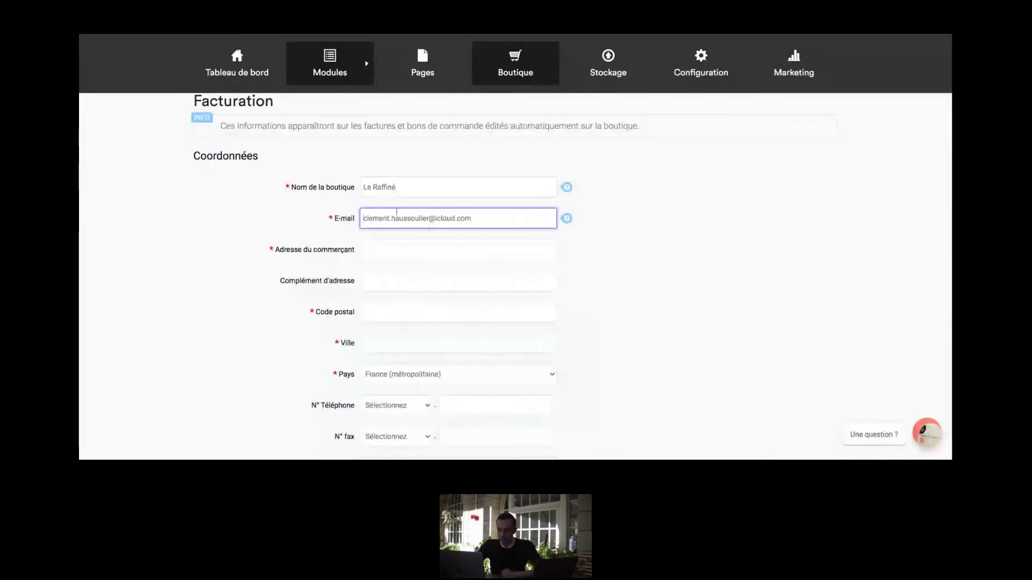
{"action": "left_click", "coordinate": [390, 244]}
{"action": "scroll", "coordinate": [391, 244], "scroll_direction": "down", "scroll_amount": 2}
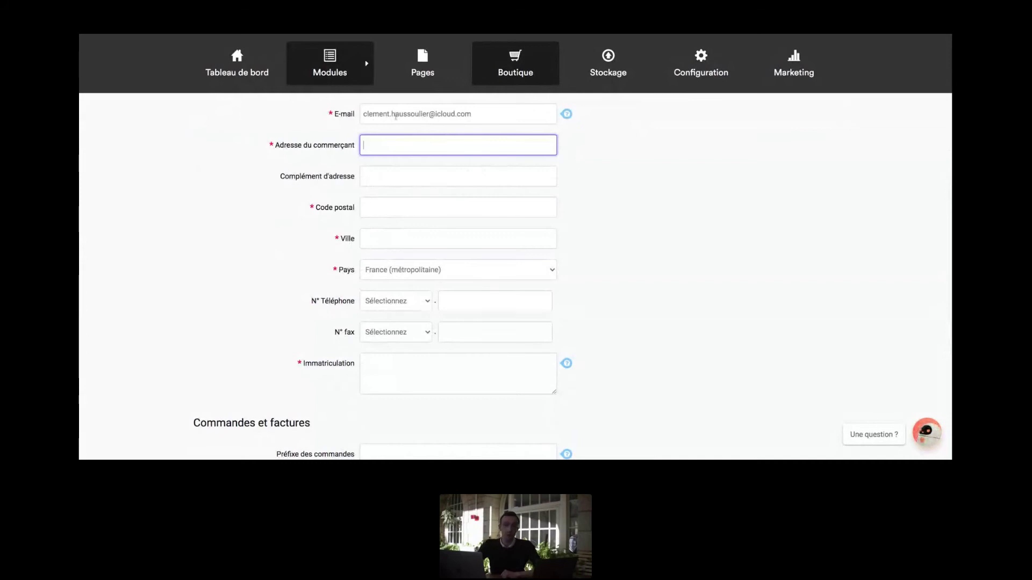
{"action": "scroll", "coordinate": [440, 157], "scroll_direction": "down", "scroll_amount": 1}
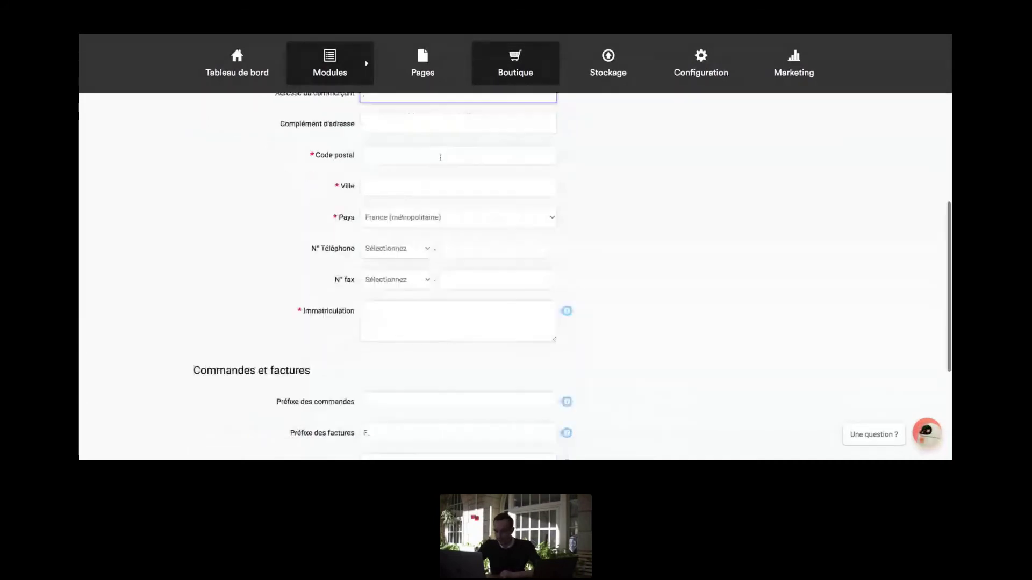
{"action": "left_click", "coordinate": [440, 156]}
{"action": "scroll", "coordinate": [387, 207], "scroll_direction": "down", "scroll_amount": 2}
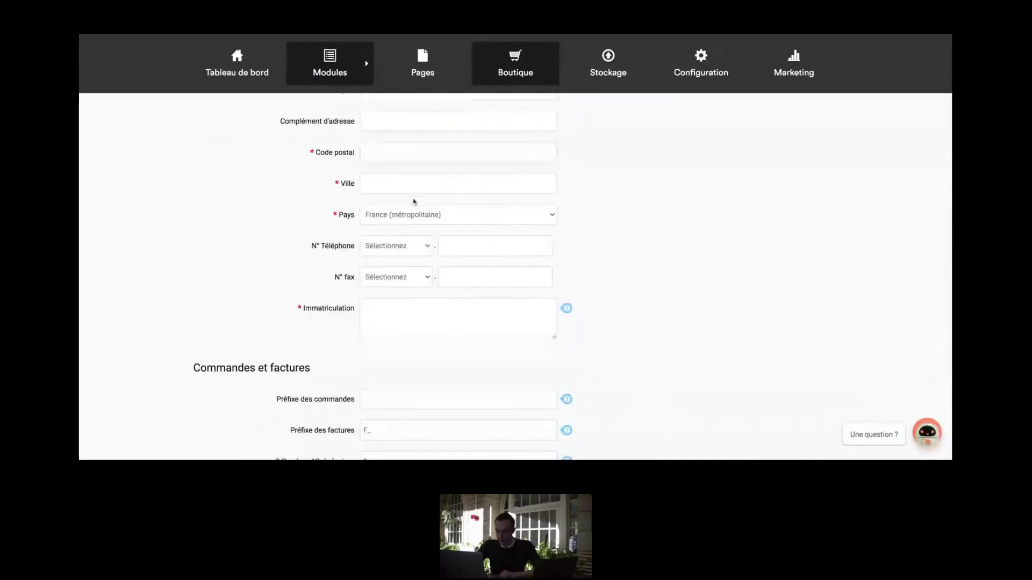
{"action": "left_click", "coordinate": [410, 211]}
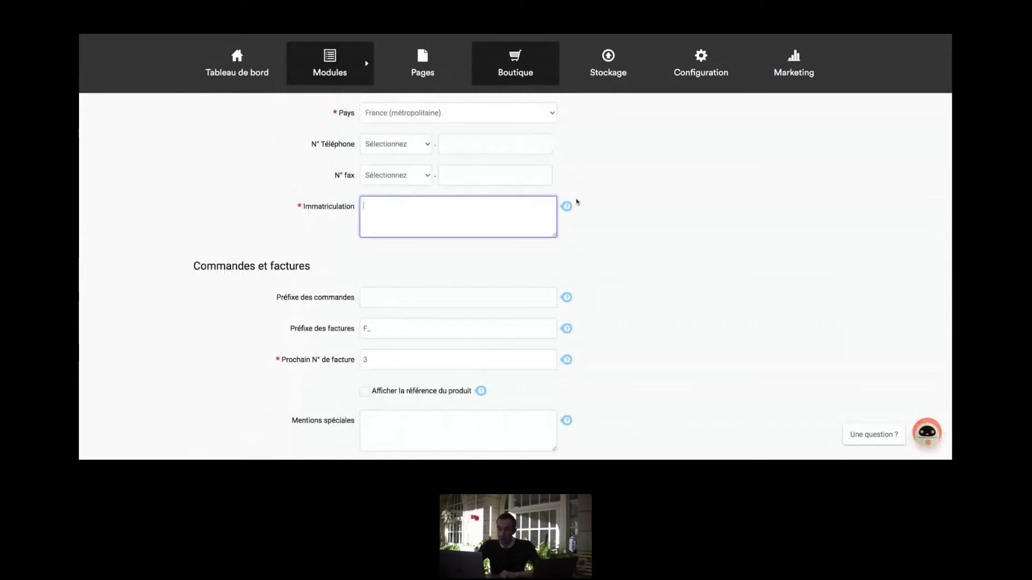
- Examine the Commandes et factures section, including order and invoice prefixes, next invoice number, product reference option and special mentions
{"action": "scroll", "coordinate": [386, 197], "scroll_direction": "down", "scroll_amount": 2}
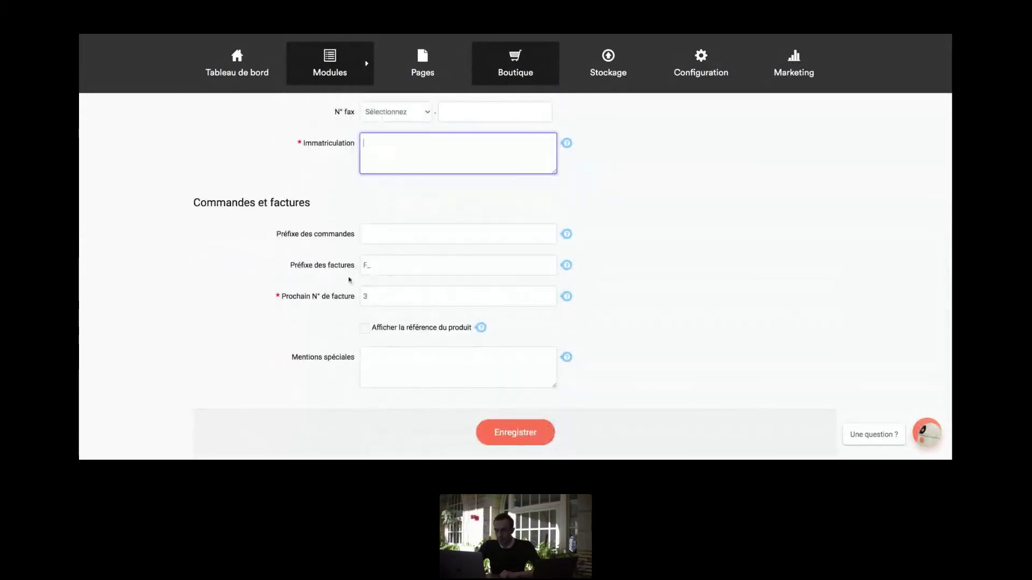
{"action": "left_click", "coordinate": [382, 229]}
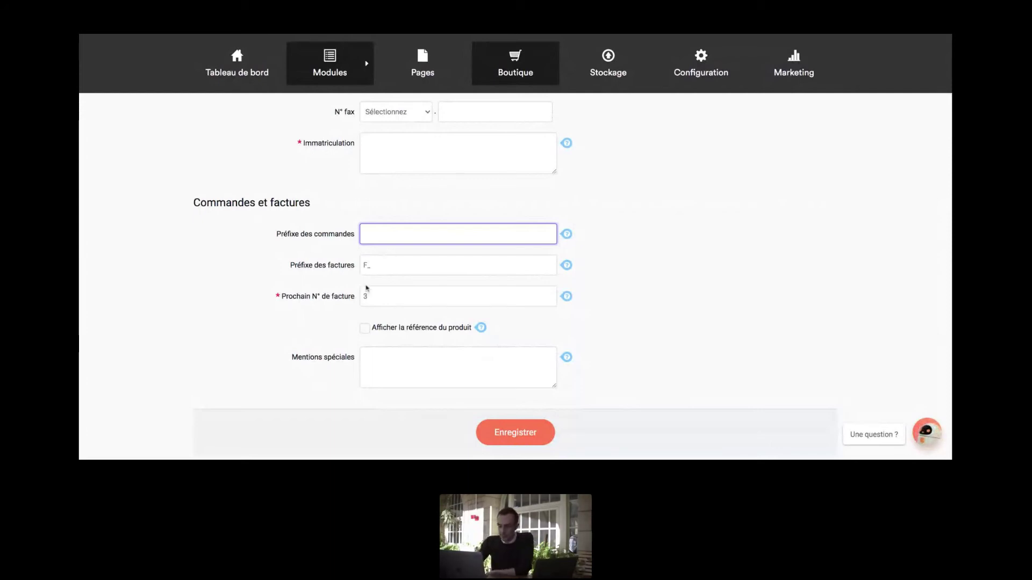
{"action": "left_click", "coordinate": [384, 297]}
{"action": "mouse_move", "coordinate": [559, 298]}
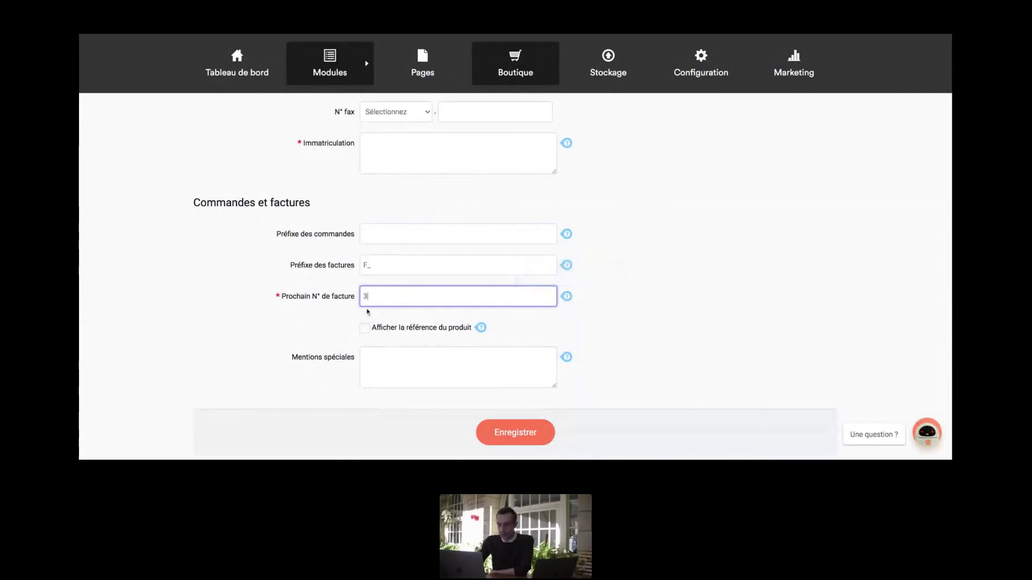
{"action": "left_click", "coordinate": [331, 337]}
{"action": "scroll", "coordinate": [331, 338], "scroll_direction": "down", "scroll_amount": 2}
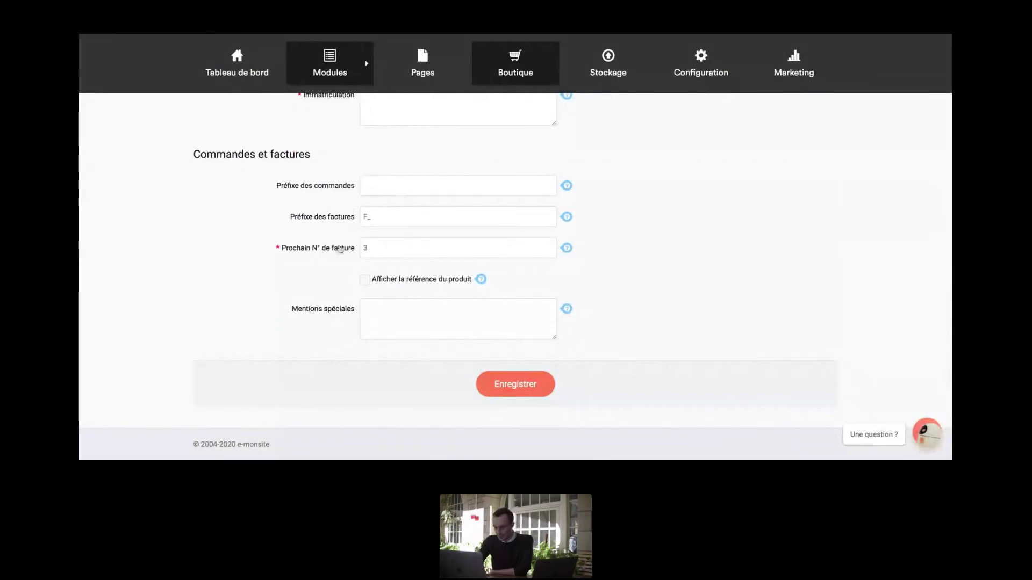
{"action": "left_click", "coordinate": [378, 314]}
{"action": "scroll", "coordinate": [299, 307], "scroll_direction": "up", "scroll_amount": 5}
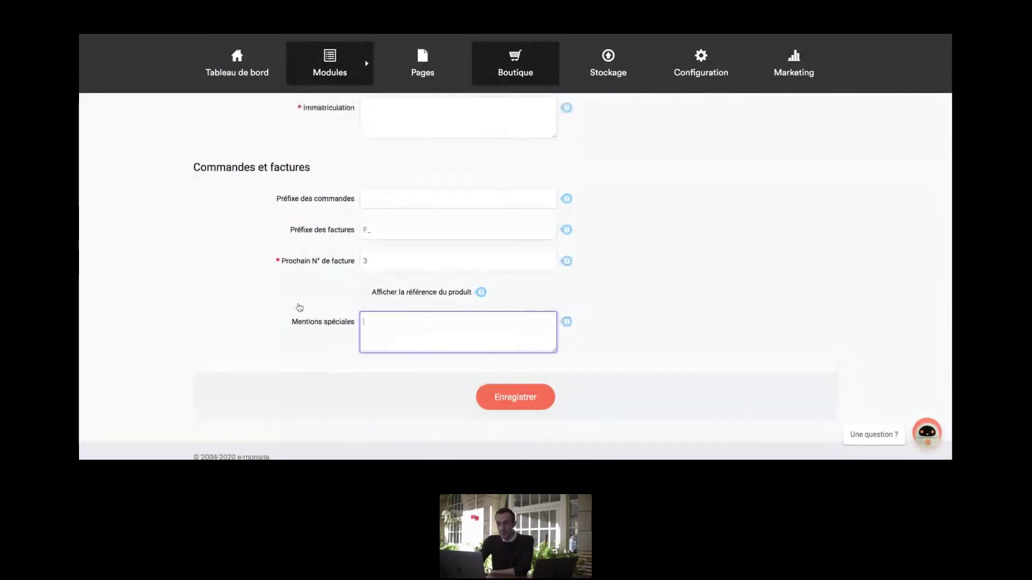
{"action": "scroll", "coordinate": [297, 305], "scroll_direction": "up", "scroll_amount": 2}
{"action": "scroll", "coordinate": [297, 304], "scroll_direction": "down", "scroll_amount": 7}
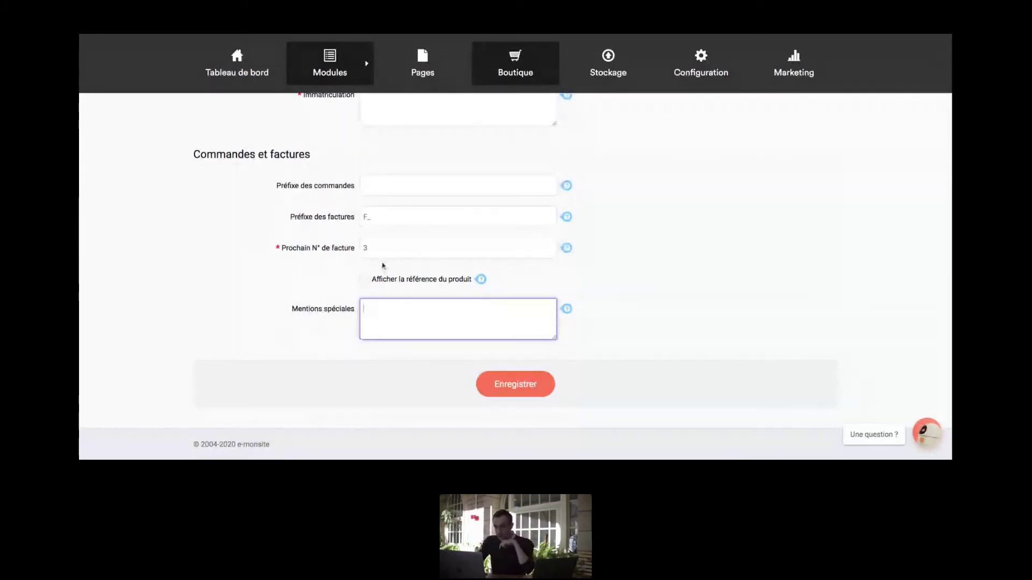
- Set the invoice prefix to fact_ and try to save the billing settings
{"action": "left_click", "coordinate": [376, 186]}
{"action": "left_click", "coordinate": [376, 218]}
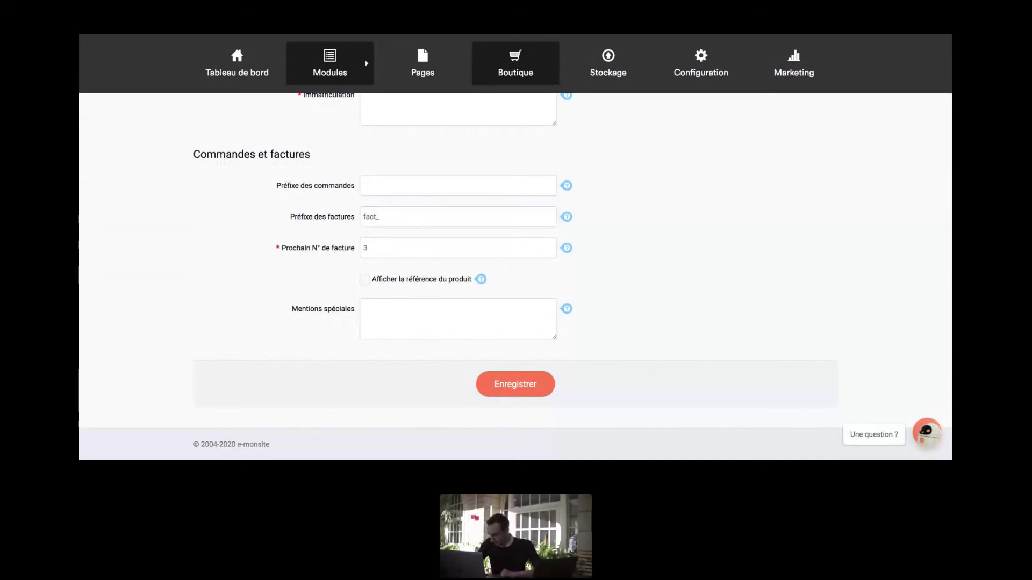
{"action": "left_click", "coordinate": [532, 378]}
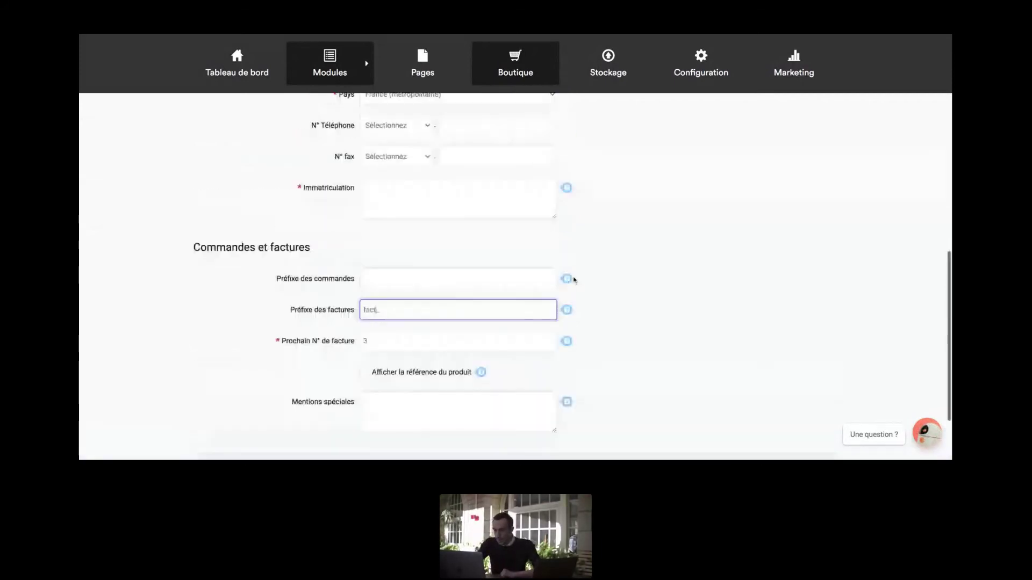
- Open the shop's import settings and review the CSV product import form
{"action": "scroll", "coordinate": [574, 280], "scroll_direction": "down", "scroll_amount": 4}
{"action": "scroll", "coordinate": [497, 376], "scroll_direction": "up", "scroll_amount": 3}
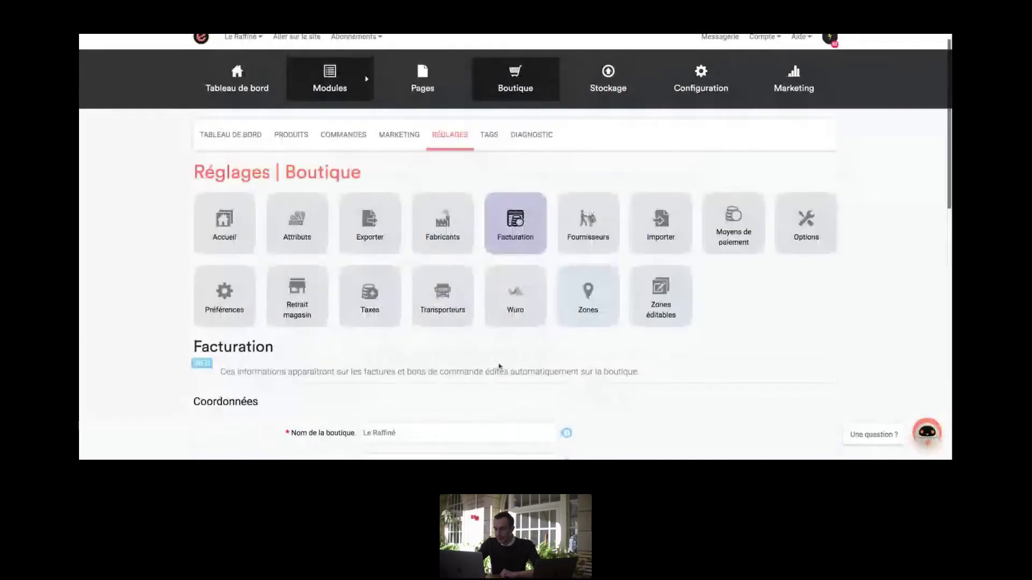
{"action": "left_click", "coordinate": [667, 215]}
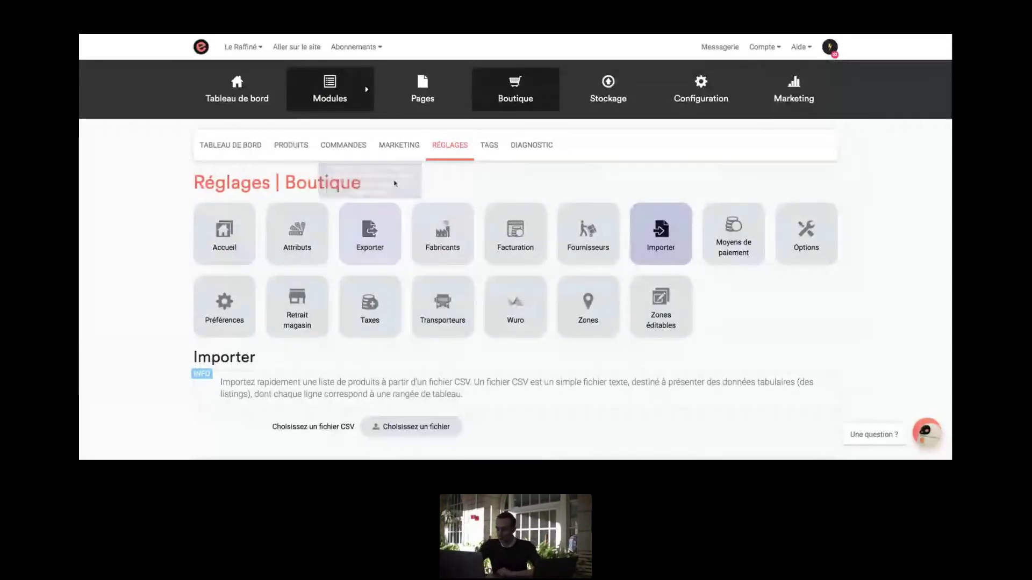
{"action": "scroll", "coordinate": [712, 292], "scroll_direction": "down", "scroll_amount": 2}
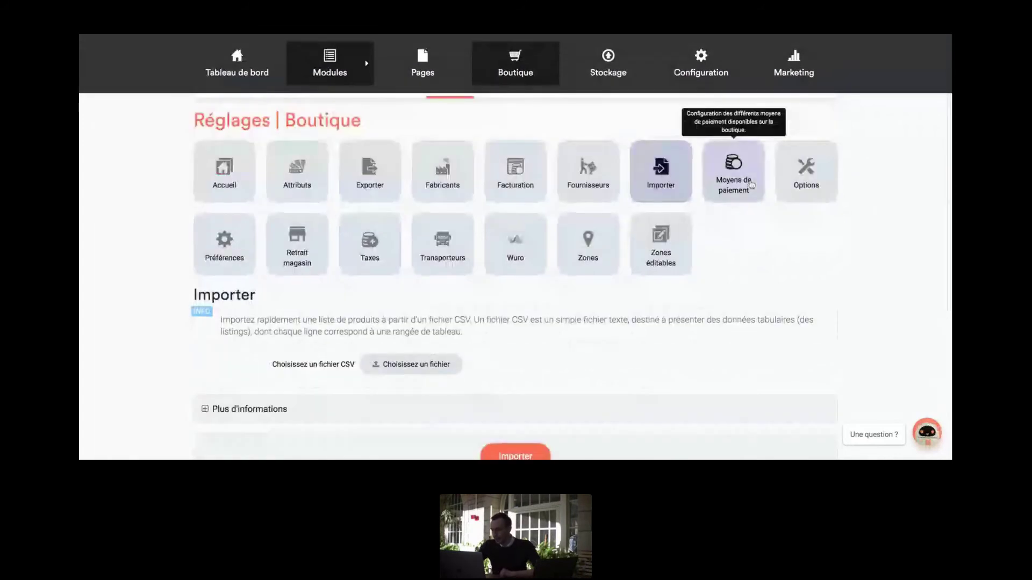
- Open the shop's payment method settings and review the payment structures with their taxes and zones
{"action": "left_click", "coordinate": [751, 185]}
{"action": "scroll", "coordinate": [751, 185], "scroll_direction": "down", "scroll_amount": 3}
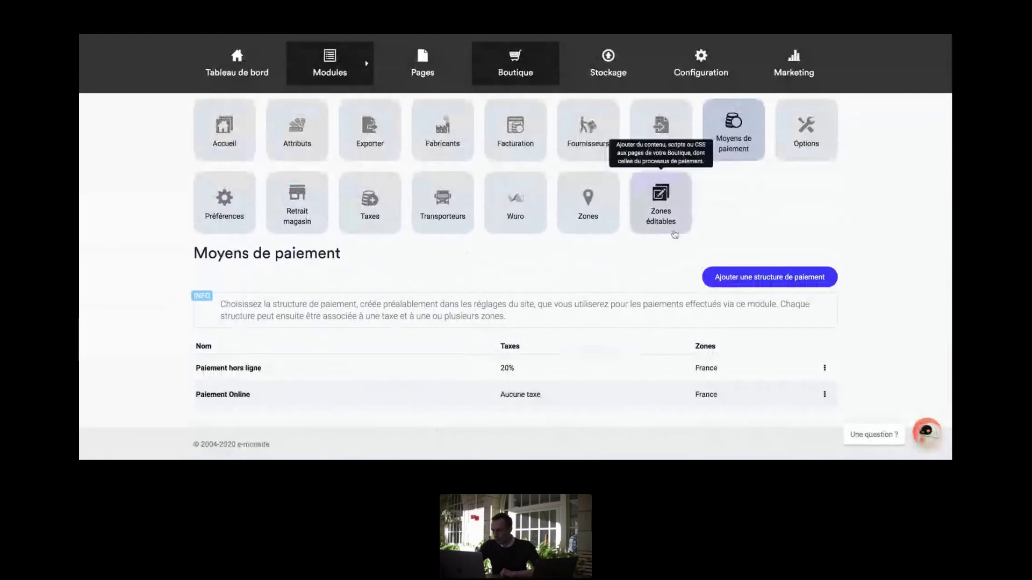
{"action": "scroll", "coordinate": [733, 134], "scroll_direction": "up", "scroll_amount": 3}
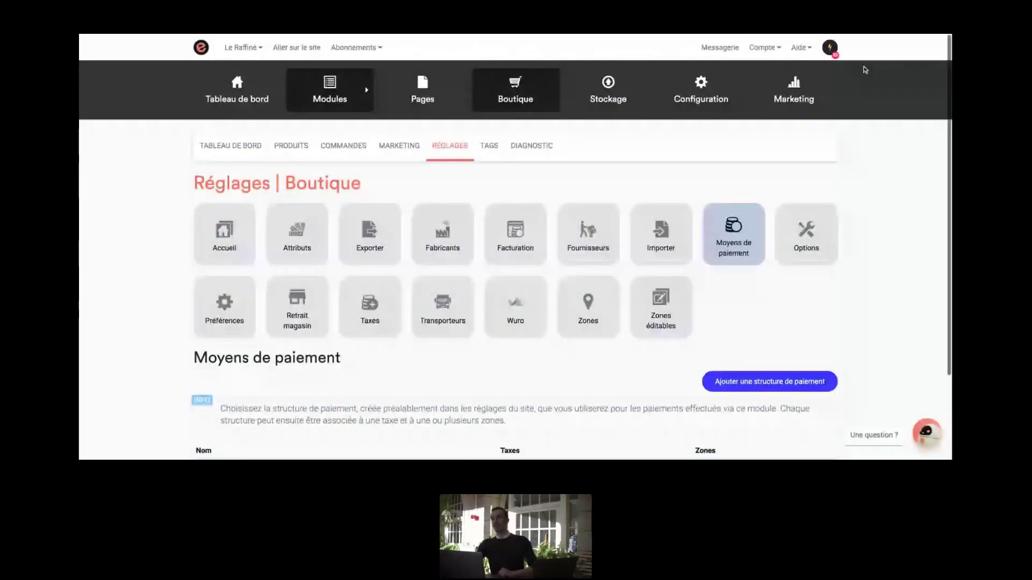
- Go to the site's general configuration settings and review the list of payment structures
{"action": "mouse_move", "coordinate": [671, 107]}
{"action": "mouse_move", "coordinate": [500, 110]}
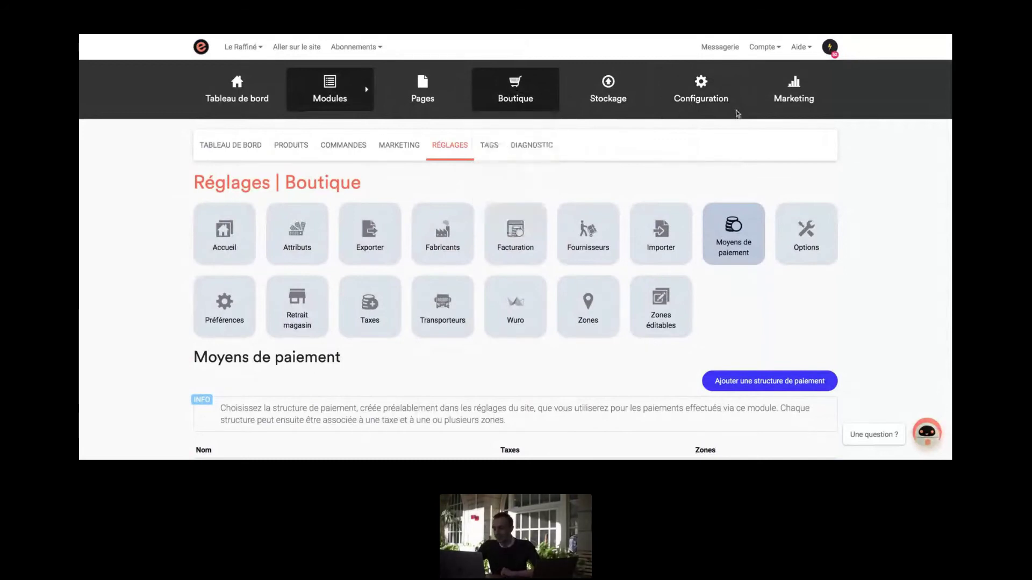
{"action": "mouse_move", "coordinate": [695, 94]}
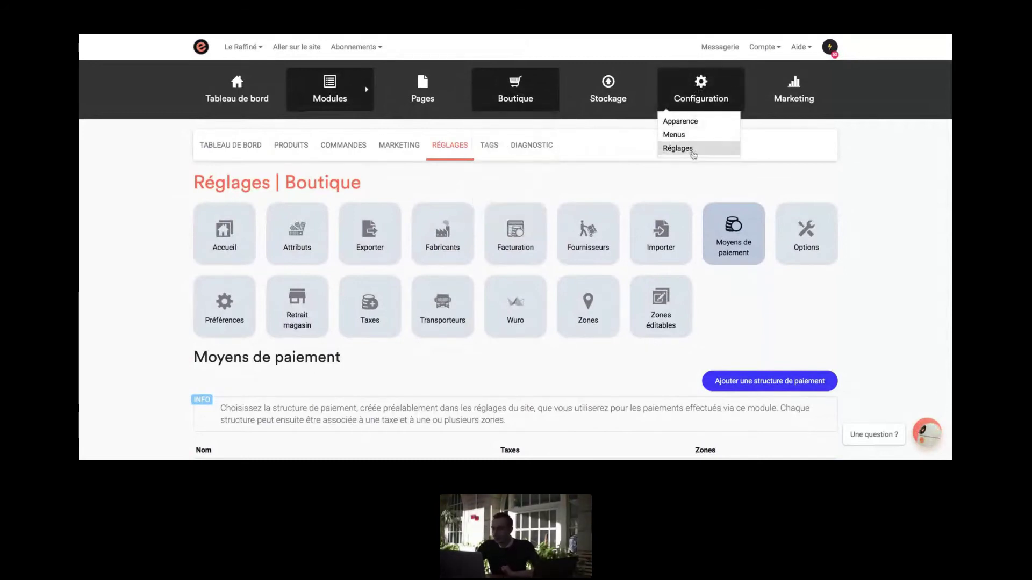
{"action": "left_click", "coordinate": [693, 154]}
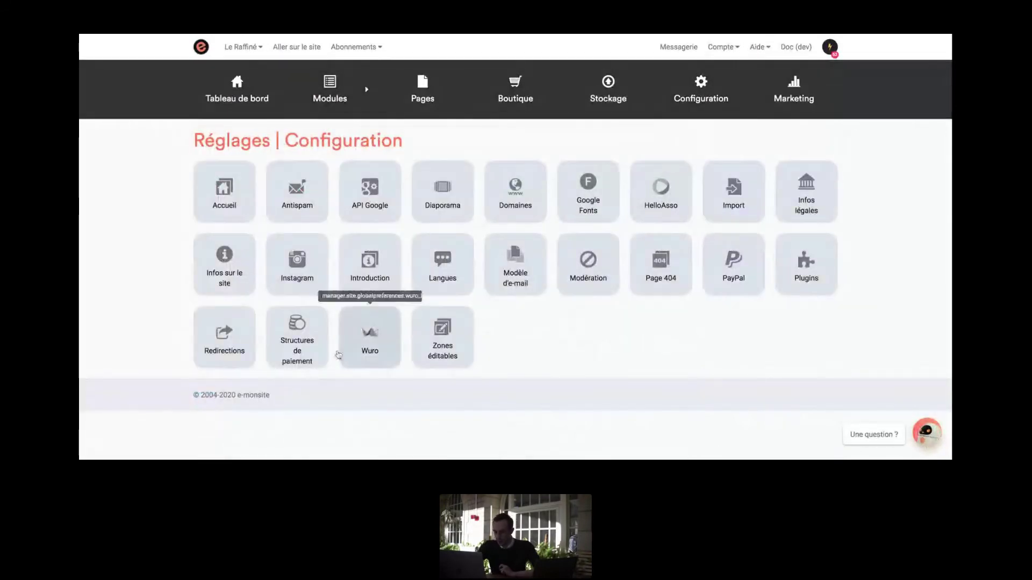
{"action": "left_click", "coordinate": [309, 336]}
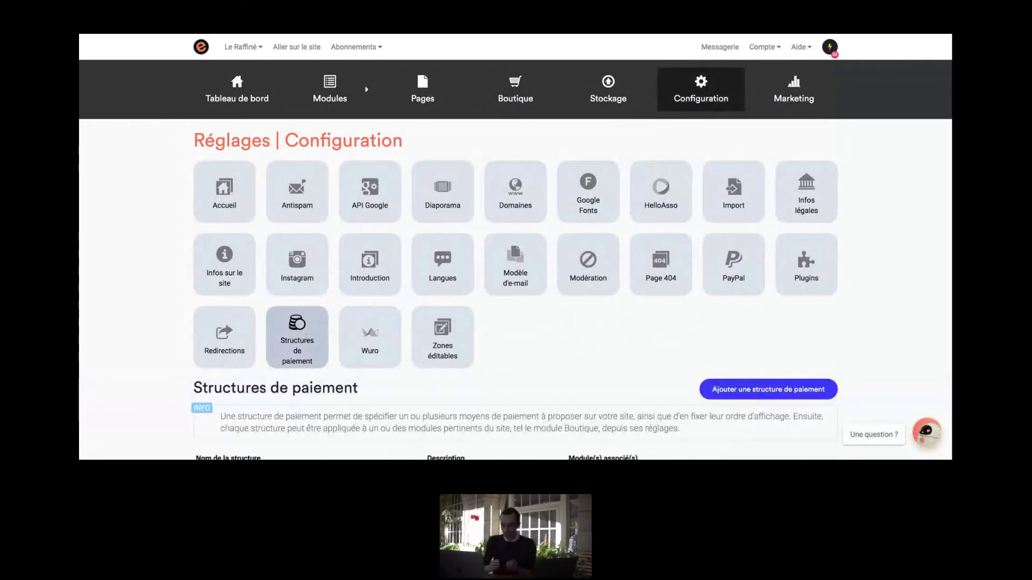
{"action": "scroll", "coordinate": [341, 296], "scroll_direction": "down", "scroll_amount": 3}
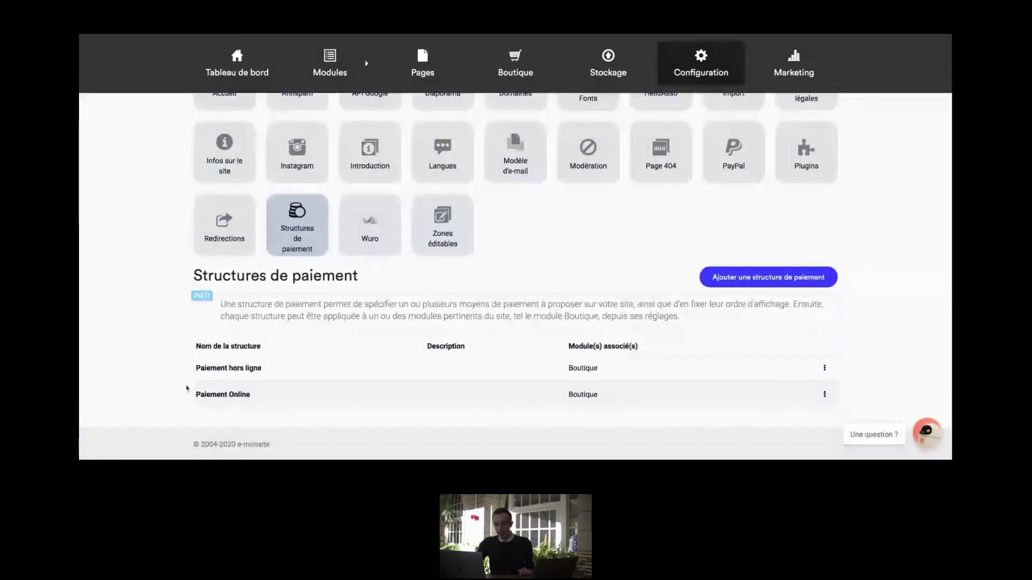
- Open the Paiement hors ligne payment structure for editing and review the payment methods it contains
{"action": "left_click", "coordinate": [824, 367]}
{"action": "left_click", "coordinate": [774, 389]}
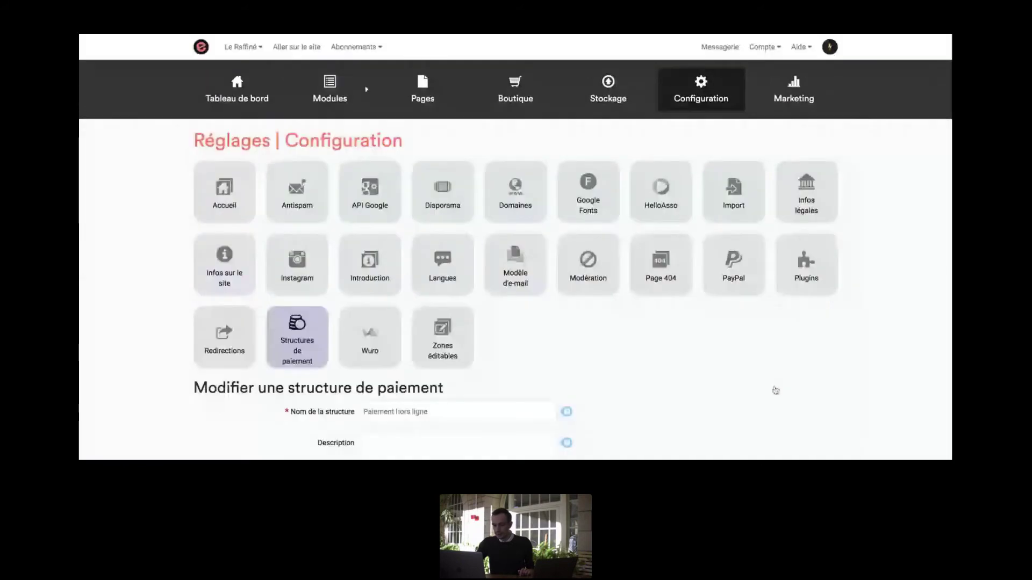
{"action": "scroll", "coordinate": [663, 377], "scroll_direction": "down", "scroll_amount": 3}
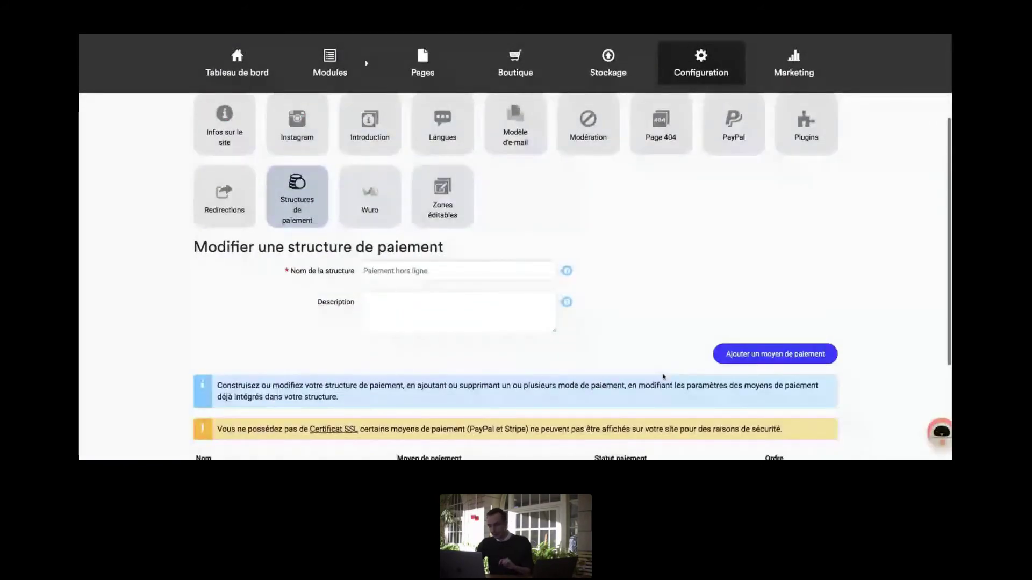
{"action": "scroll", "coordinate": [663, 376], "scroll_direction": "down", "scroll_amount": 3}
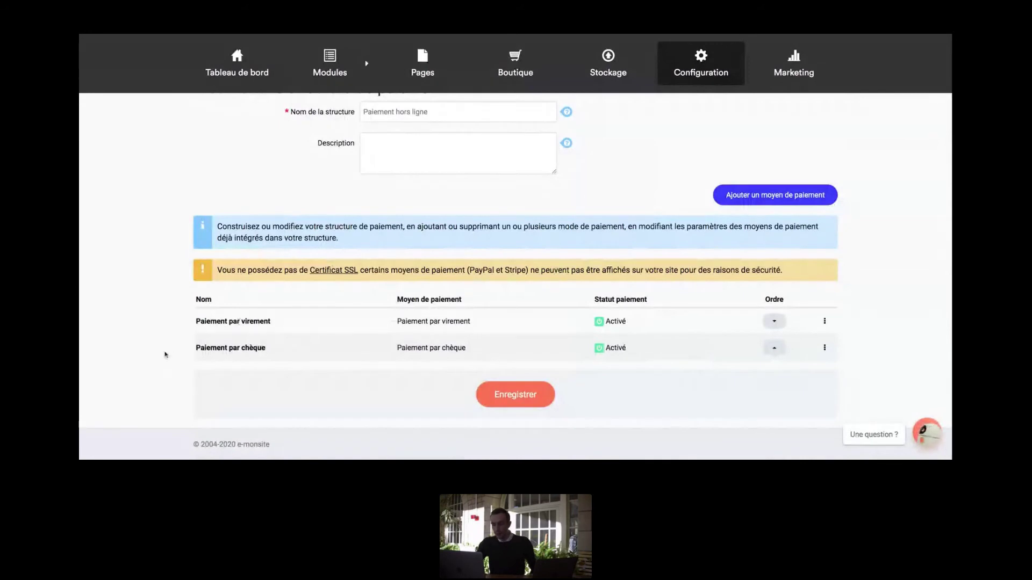
- Leave the Paiement hors ligne payment structure and return to the shop's settings overview
{"action": "scroll", "coordinate": [609, 244], "scroll_direction": "up", "scroll_amount": 5}
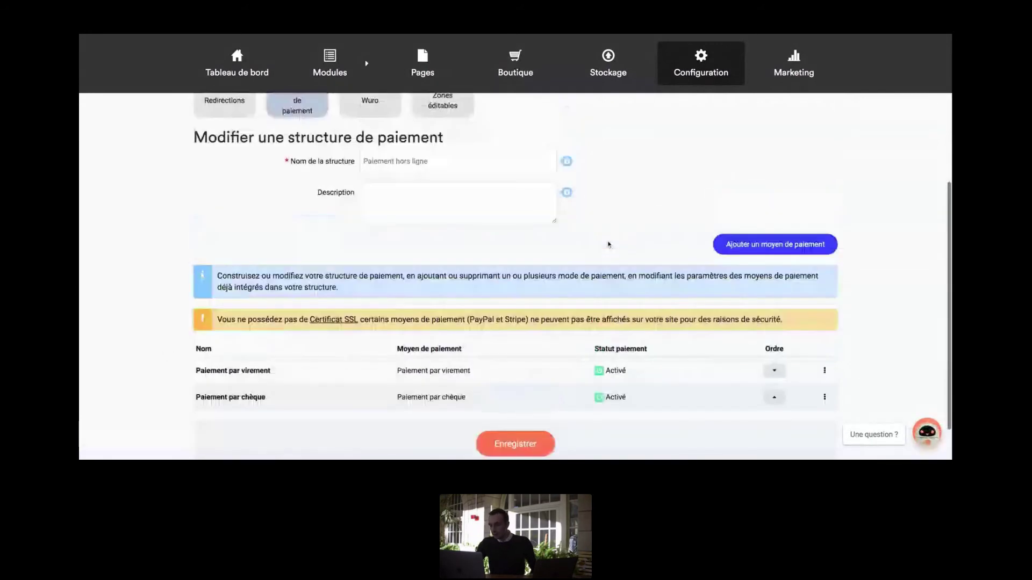
{"action": "scroll", "coordinate": [691, 278], "scroll_direction": "up", "scroll_amount": 1}
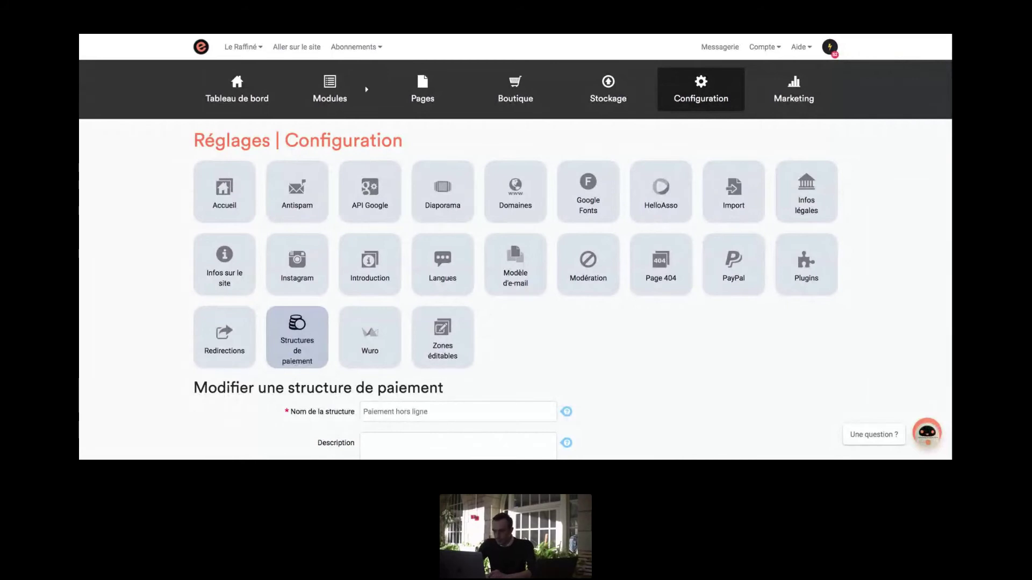
{"action": "mouse_move", "coordinate": [608, 98]}
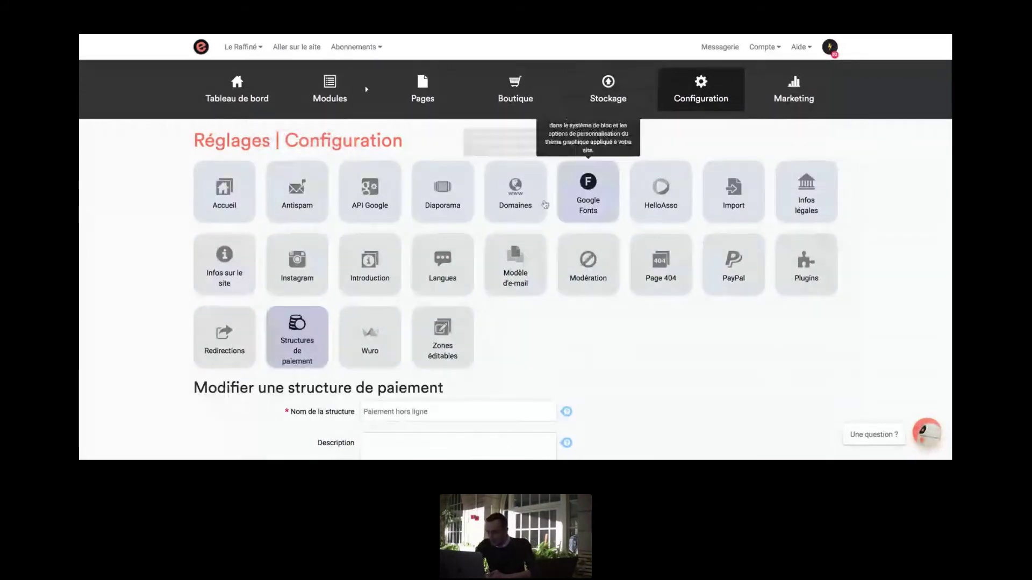
{"action": "scroll", "coordinate": [479, 290], "scroll_direction": "down", "scroll_amount": 2}
{"action": "scroll", "coordinate": [550, 114], "scroll_direction": "up", "scroll_amount": 2}
{"action": "mouse_move", "coordinate": [549, 115]}
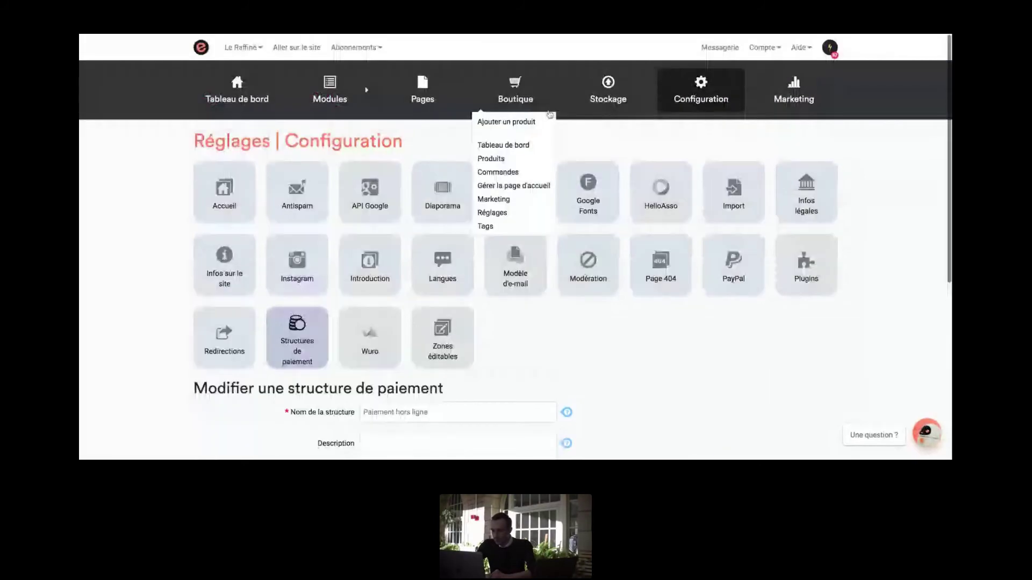
{"action": "left_click", "coordinate": [492, 212]}
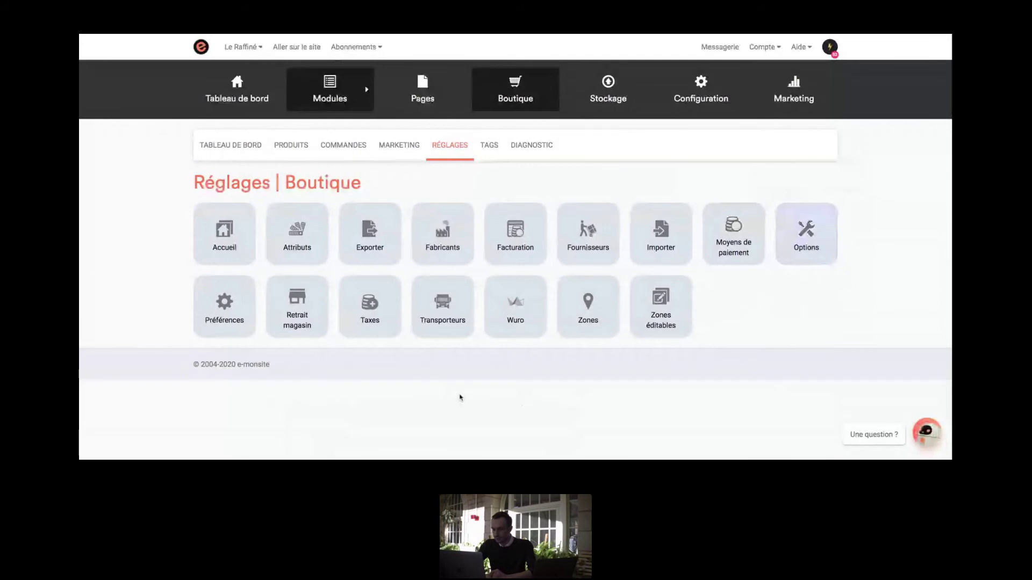
- Open the shop's Options settings and review the module title and illustration image fields
{"action": "left_click", "coordinate": [810, 242]}
{"action": "scroll", "coordinate": [299, 329], "scroll_direction": "down", "scroll_amount": 5}
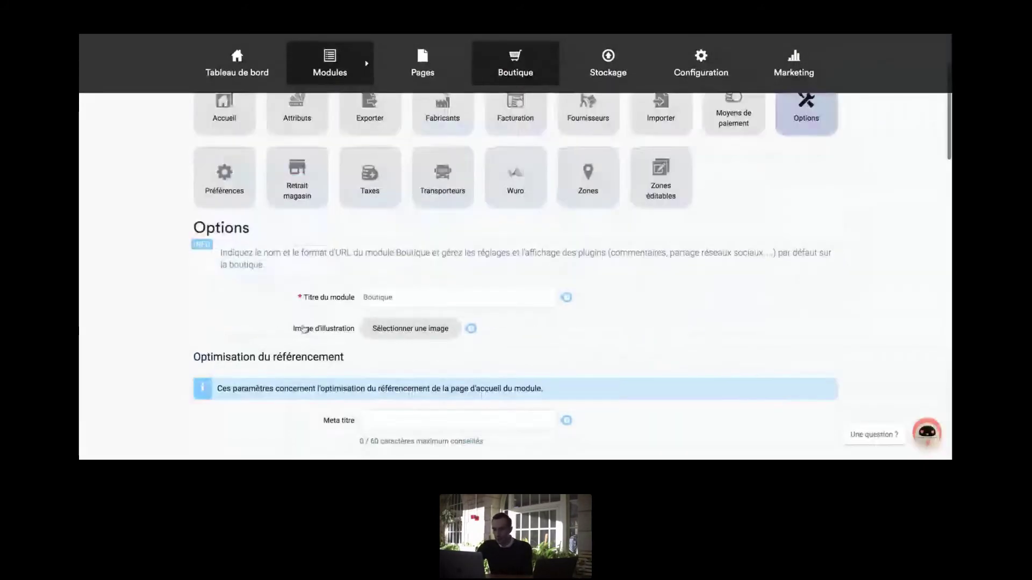
{"action": "scroll", "coordinate": [303, 329], "scroll_direction": "down", "scroll_amount": 2}
{"action": "left_click", "coordinate": [415, 242]}
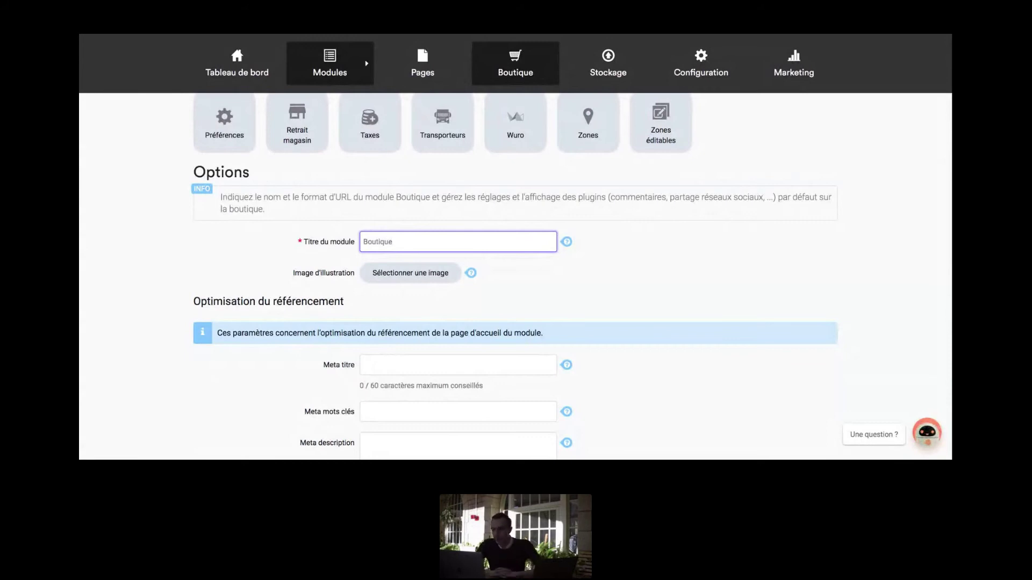
{"action": "left_click", "coordinate": [239, 268]}
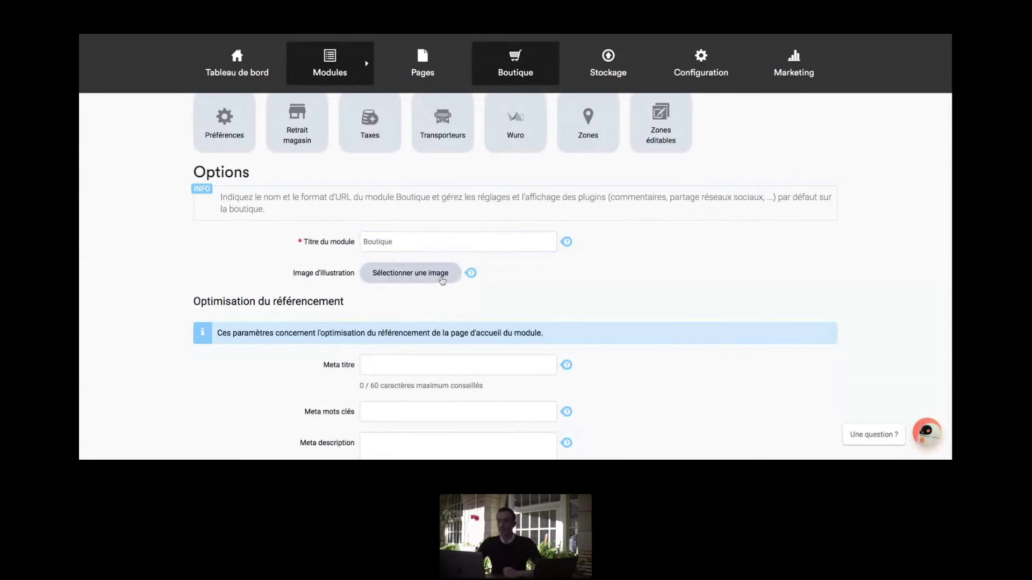
{"action": "scroll", "coordinate": [442, 280], "scroll_direction": "down", "scroll_amount": 3}
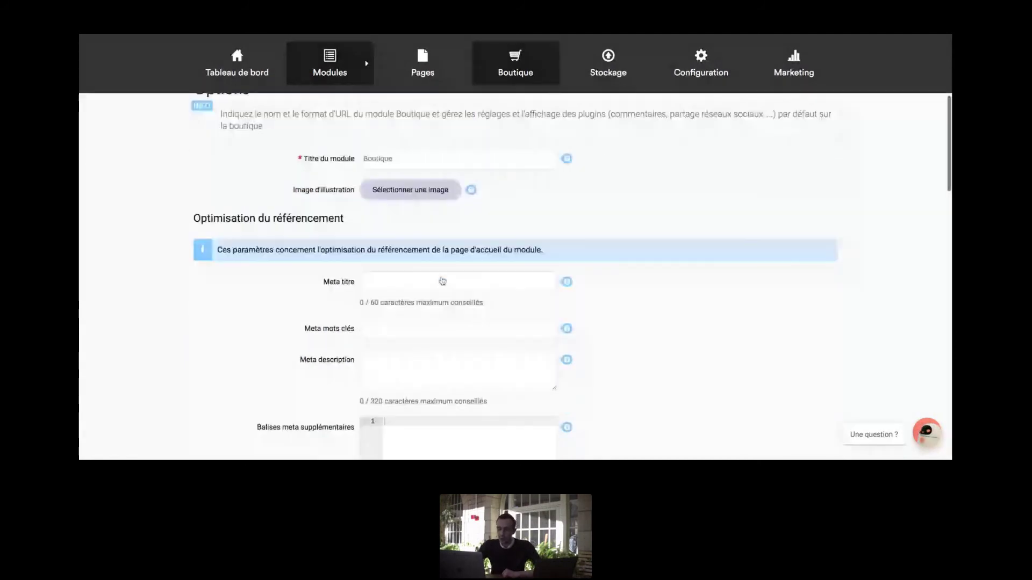
{"action": "mouse_move", "coordinate": [470, 190]}
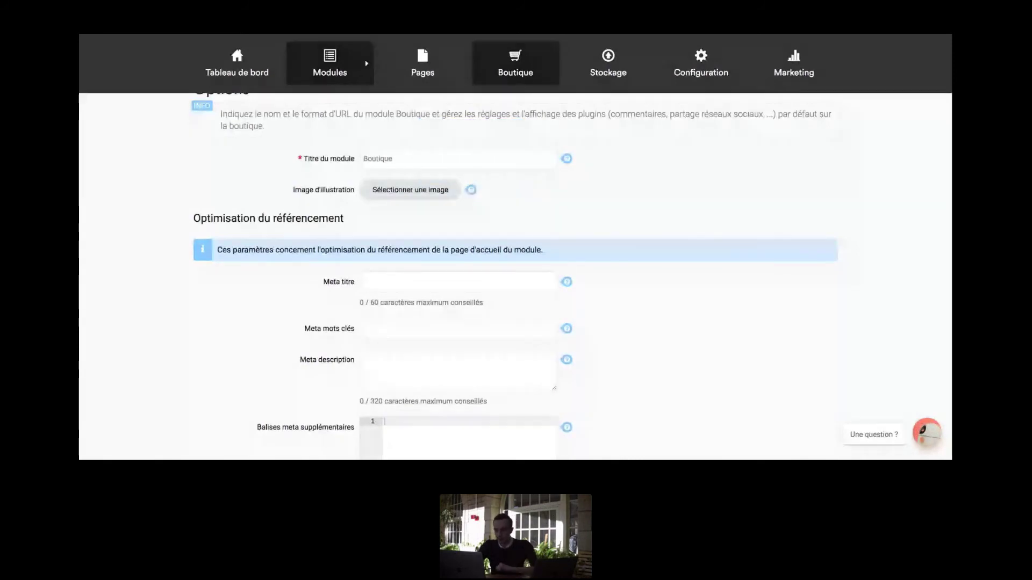
- Review the shop home page's SEO fields, including meta title, keywords, description, additional meta tags and URL format
{"action": "scroll", "coordinate": [516, 268], "scroll_direction": "down", "scroll_amount": 1}
{"action": "scroll", "coordinate": [410, 214], "scroll_direction": "down", "scroll_amount": 5}
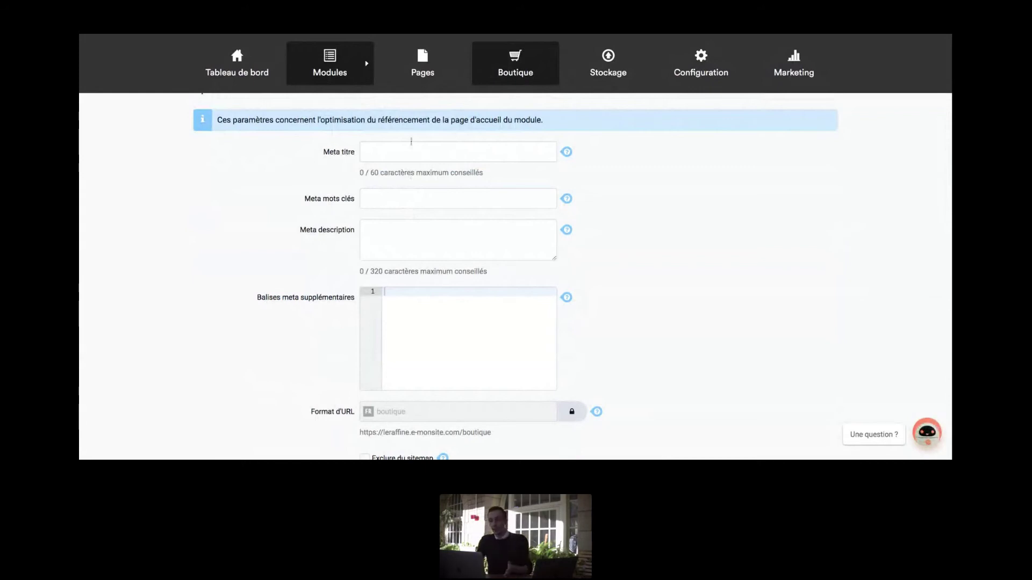
{"action": "left_click", "coordinate": [388, 149]}
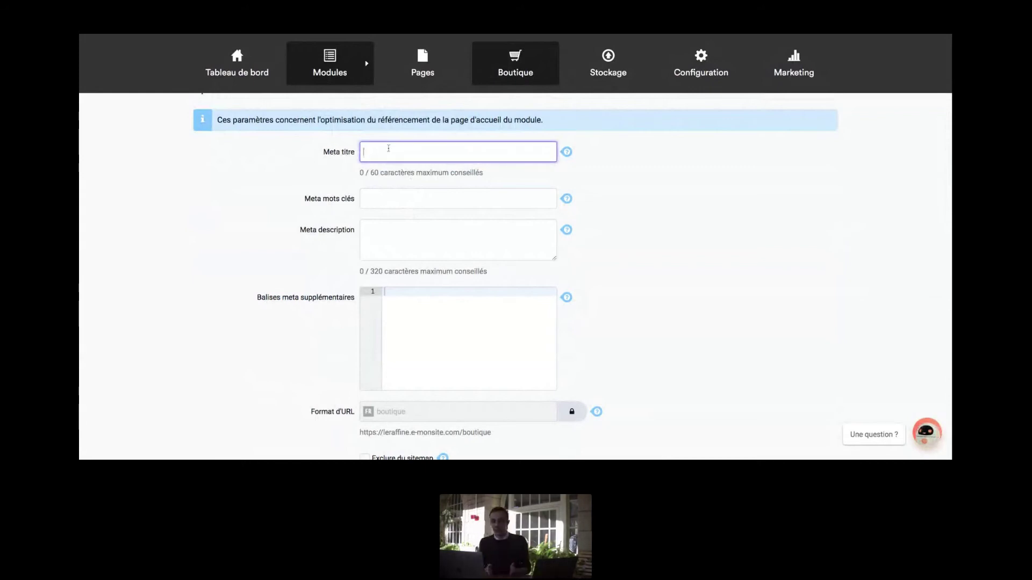
{"action": "left_click", "coordinate": [388, 233]}
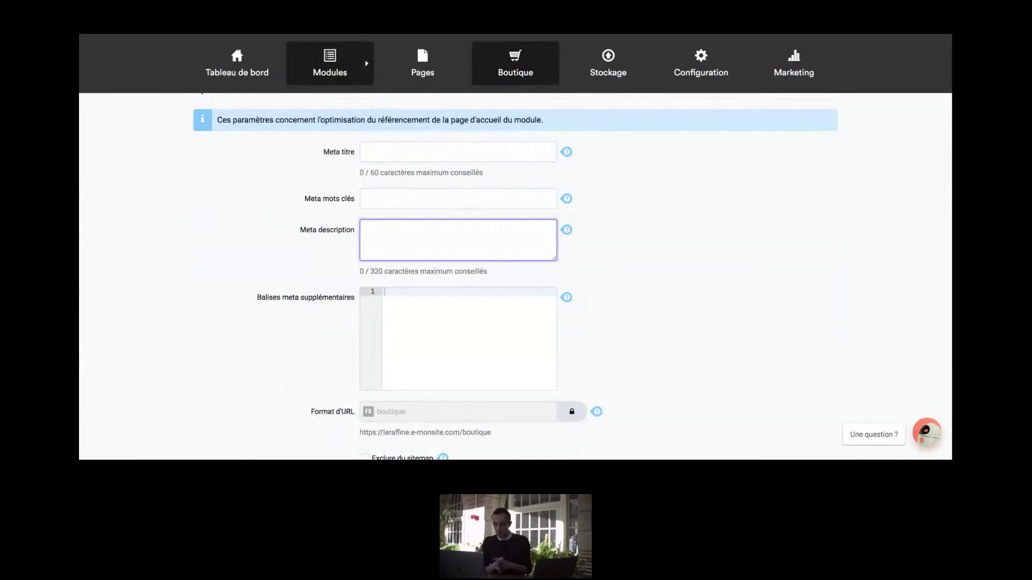
{"action": "left_click", "coordinate": [410, 204]}
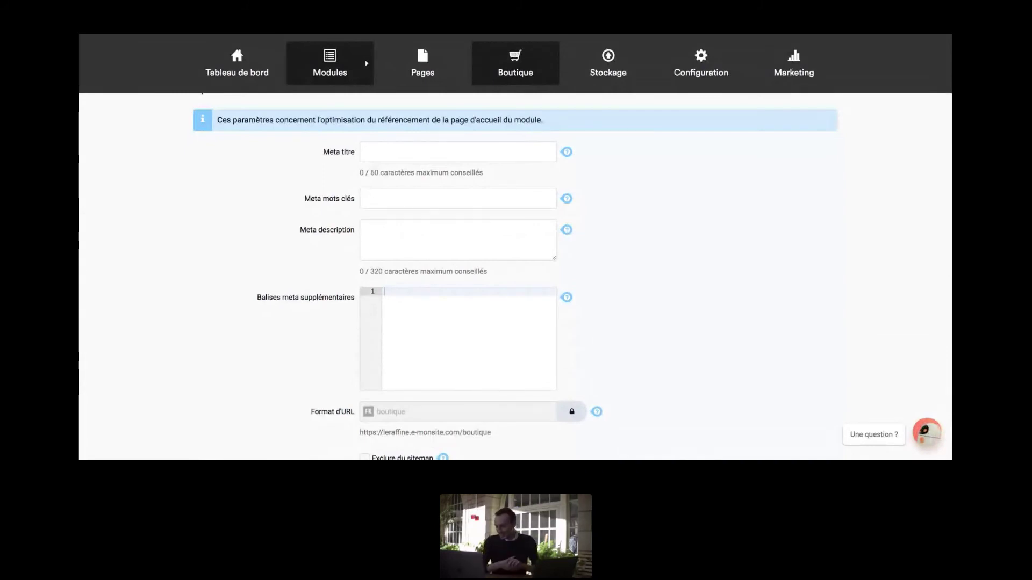
{"action": "left_click", "coordinate": [429, 204]}
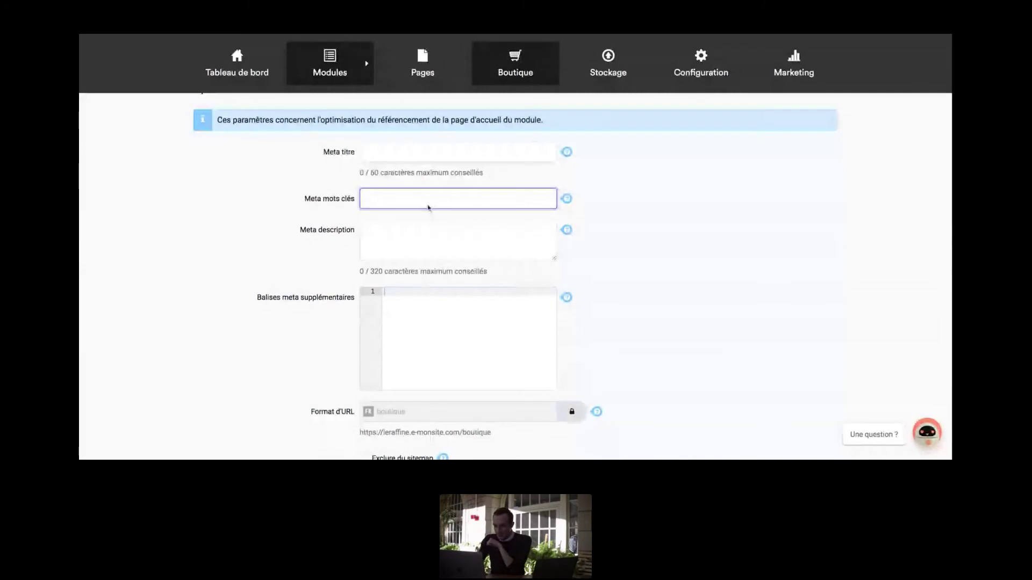
- Examine the shop module's plugin settings, from comments, ratings and social networks to member access, password, structure and breadcrumb
{"action": "scroll", "coordinate": [452, 199], "scroll_direction": "down", "scroll_amount": 1}
{"action": "scroll", "coordinate": [473, 195], "scroll_direction": "down", "scroll_amount": 5}
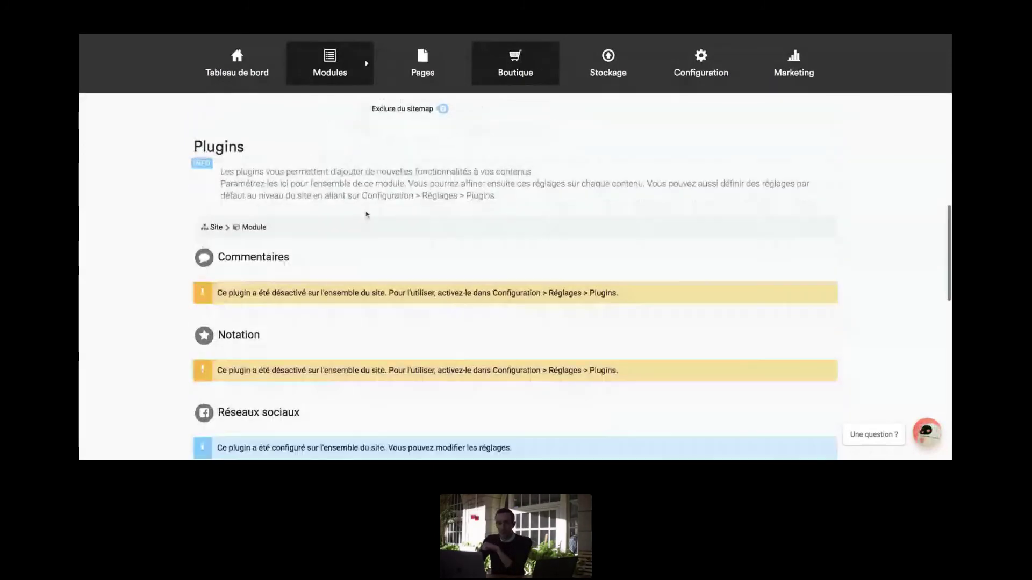
{"action": "scroll", "coordinate": [344, 270], "scroll_direction": "down", "scroll_amount": 2}
{"action": "scroll", "coordinate": [403, 232], "scroll_direction": "down", "scroll_amount": 2}
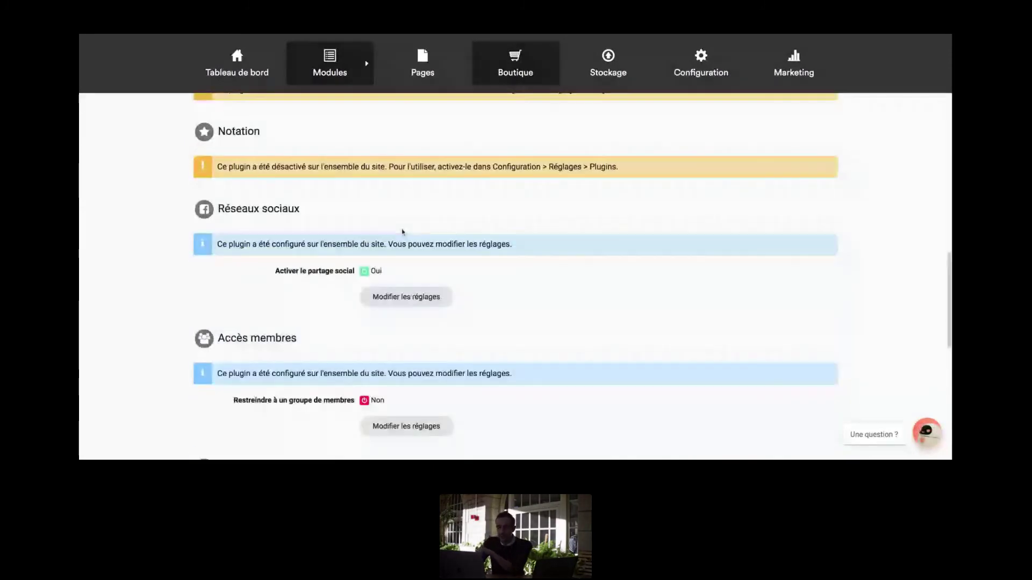
{"action": "scroll", "coordinate": [403, 231], "scroll_direction": "down", "scroll_amount": 2}
{"action": "scroll", "coordinate": [446, 169], "scroll_direction": "up", "scroll_amount": 1}
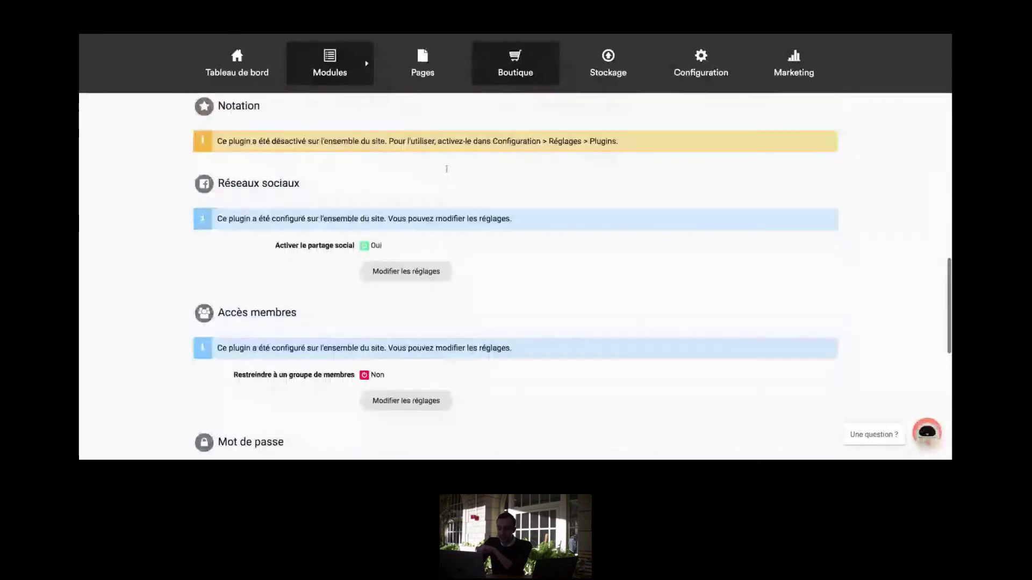
{"action": "scroll", "coordinate": [447, 169], "scroll_direction": "down", "scroll_amount": 1}
{"action": "scroll", "coordinate": [446, 169], "scroll_direction": "down", "scroll_amount": 7}
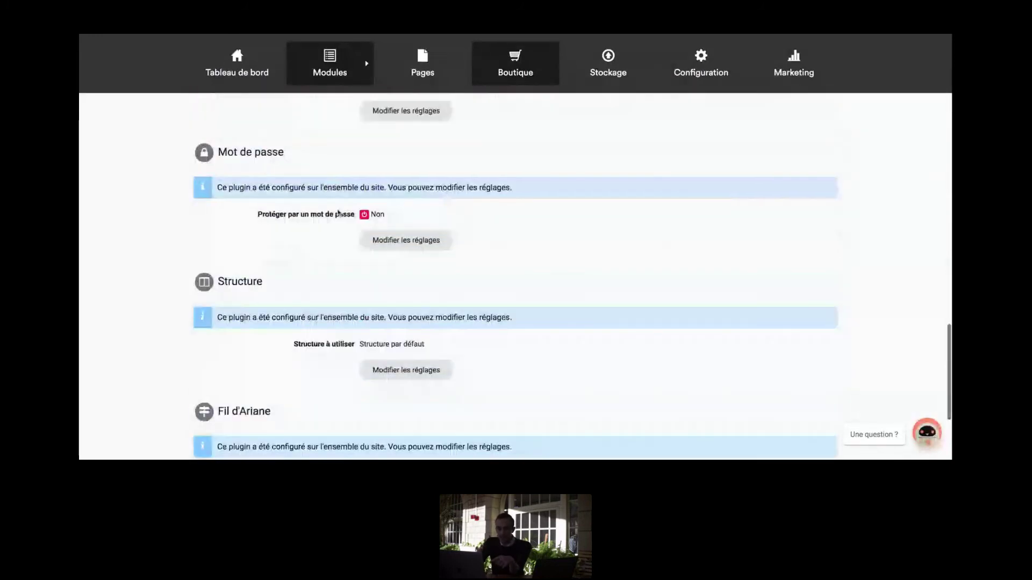
{"action": "scroll", "coordinate": [339, 212], "scroll_direction": "up", "scroll_amount": 5}
{"action": "scroll", "coordinate": [277, 143], "scroll_direction": "up", "scroll_amount": 4}
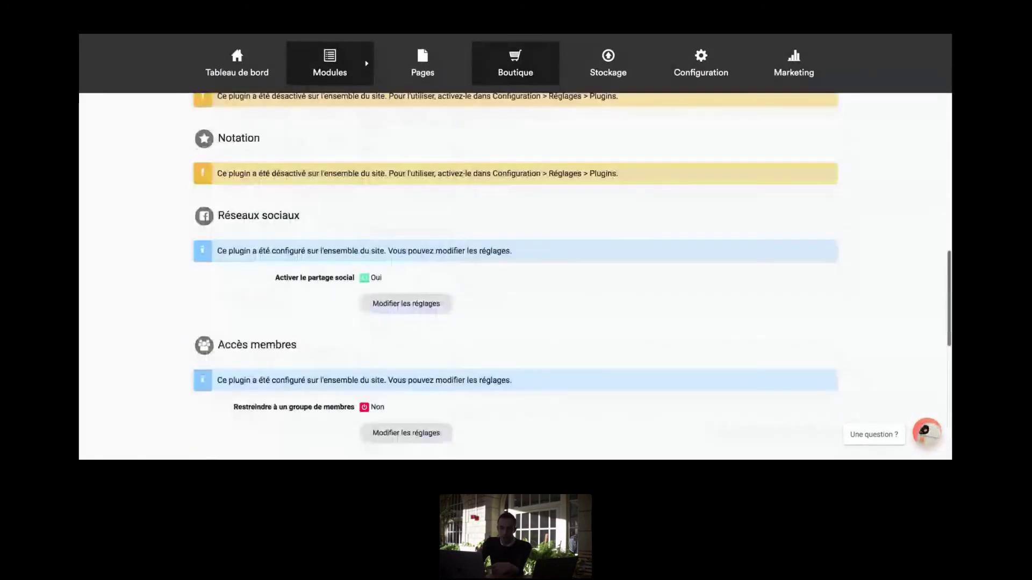
{"action": "scroll", "coordinate": [278, 143], "scroll_direction": "up", "scroll_amount": 1}
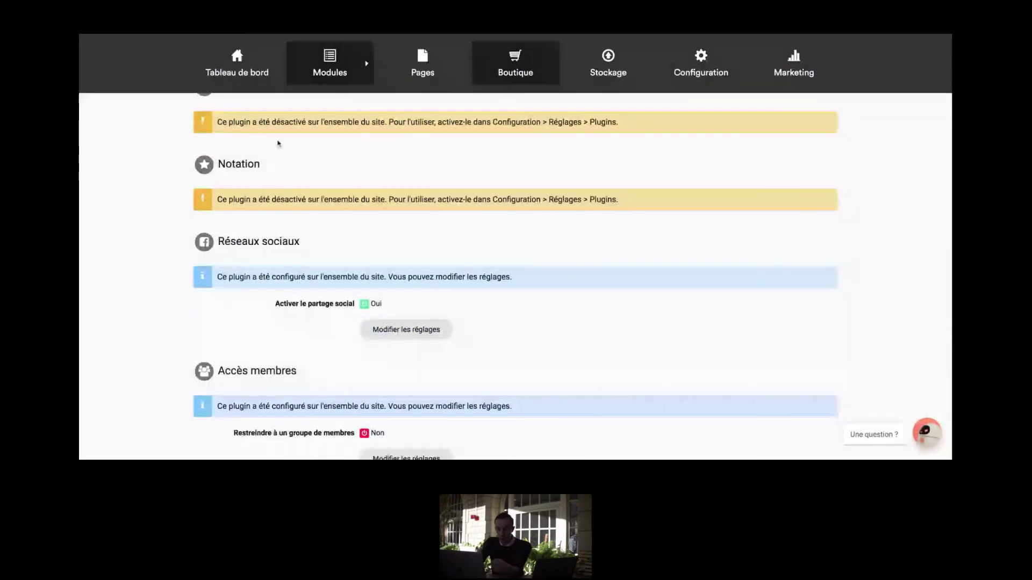
{"action": "scroll", "coordinate": [278, 143], "scroll_direction": "up", "scroll_amount": 2}
{"action": "scroll", "coordinate": [274, 198], "scroll_direction": "up", "scroll_amount": 7}
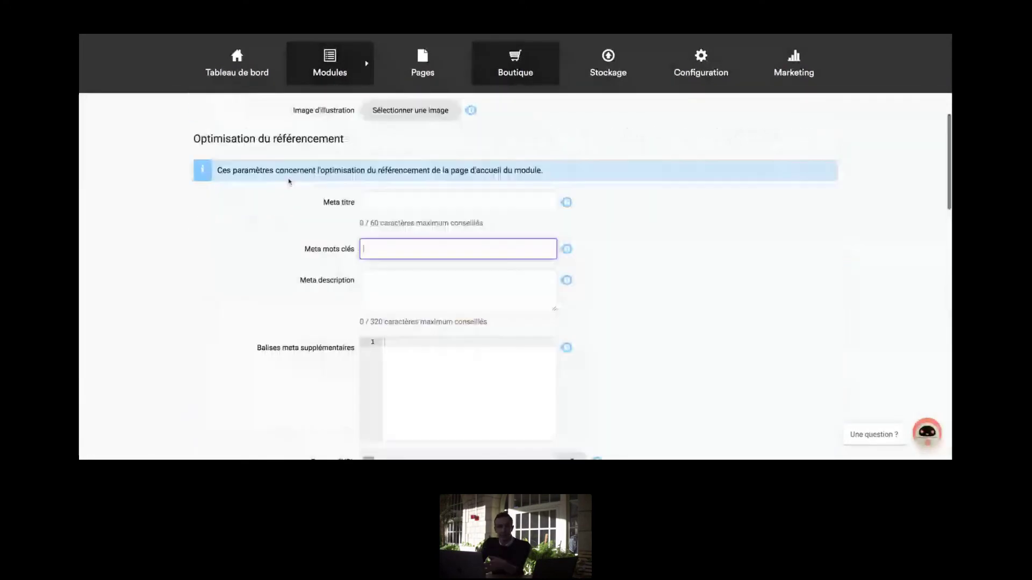
{"action": "scroll", "coordinate": [289, 181], "scroll_direction": "up", "scroll_amount": 5}
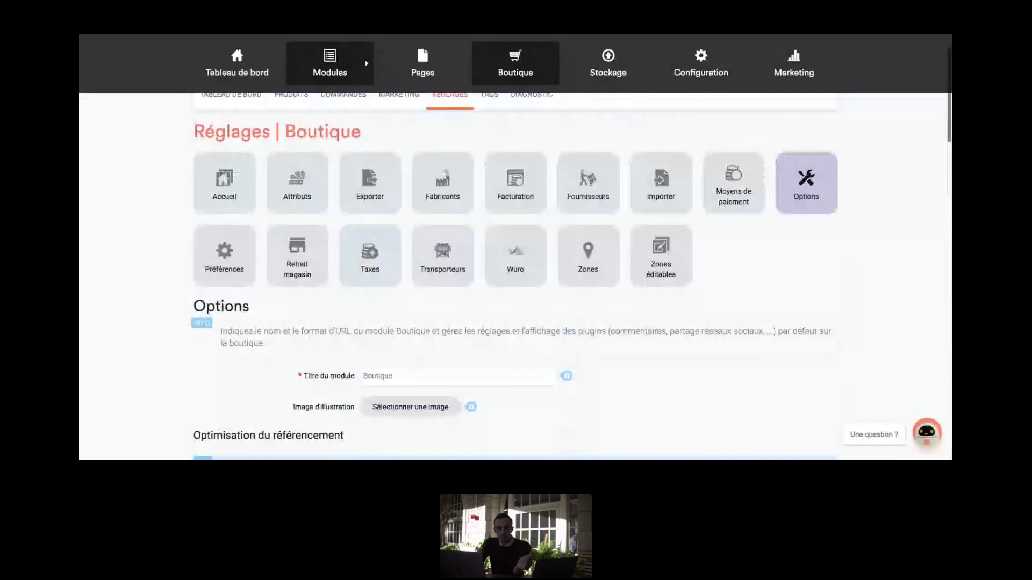
{"action": "scroll", "coordinate": [297, 199], "scroll_direction": "up", "scroll_amount": 1}
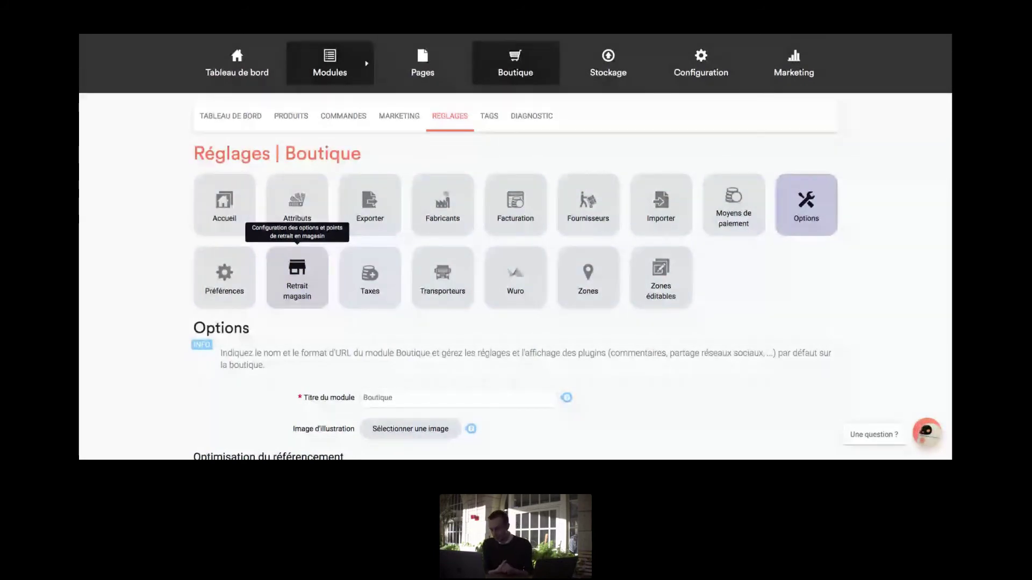
- Open the shop's Préférences settings and review the shop display and order options
{"action": "left_click", "coordinate": [225, 272]}
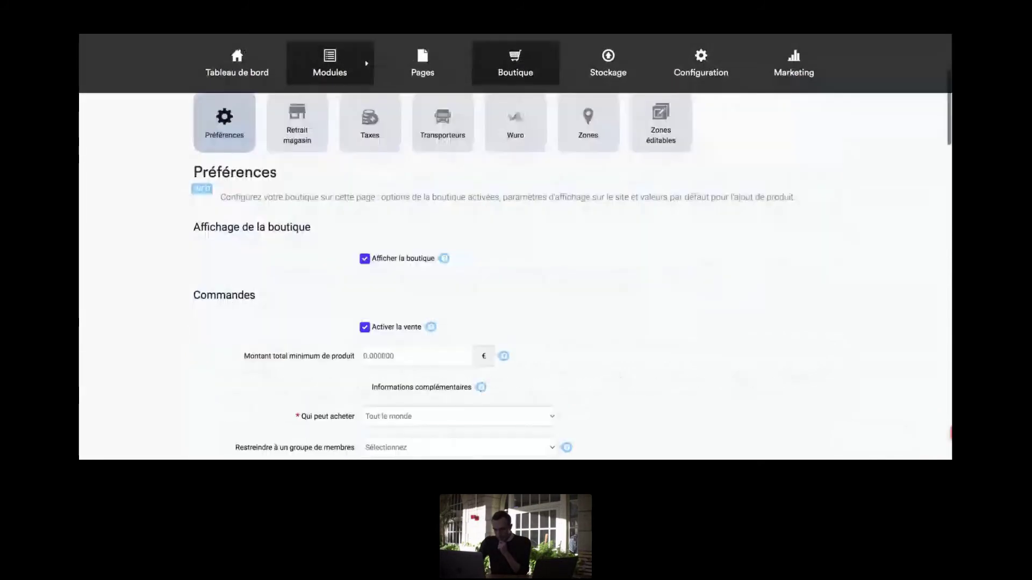
{"action": "scroll", "coordinate": [397, 173], "scroll_direction": "down", "scroll_amount": 2}
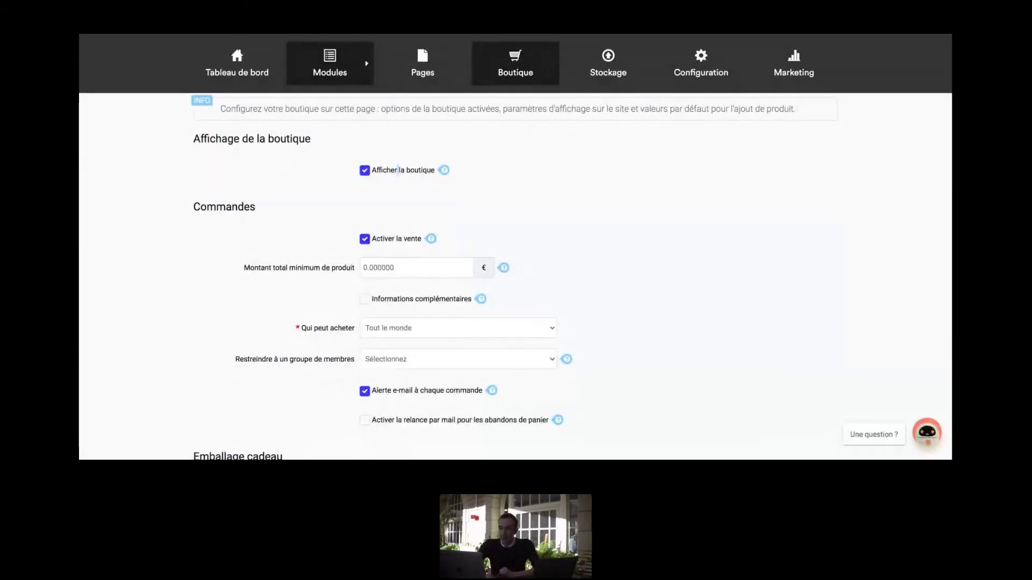
{"action": "scroll", "coordinate": [398, 169], "scroll_direction": "down", "scroll_amount": 1}
{"action": "scroll", "coordinate": [384, 213], "scroll_direction": "down", "scroll_amount": 2}
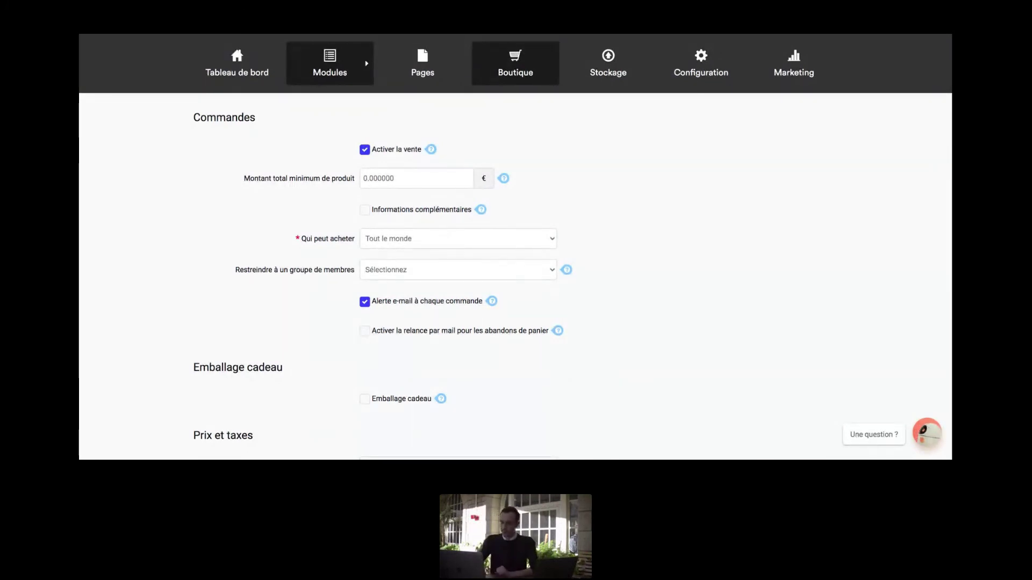
- Enable the Informations complémentaires option for orders, read its help text, and disable it again
{"action": "left_click", "coordinate": [385, 215]}
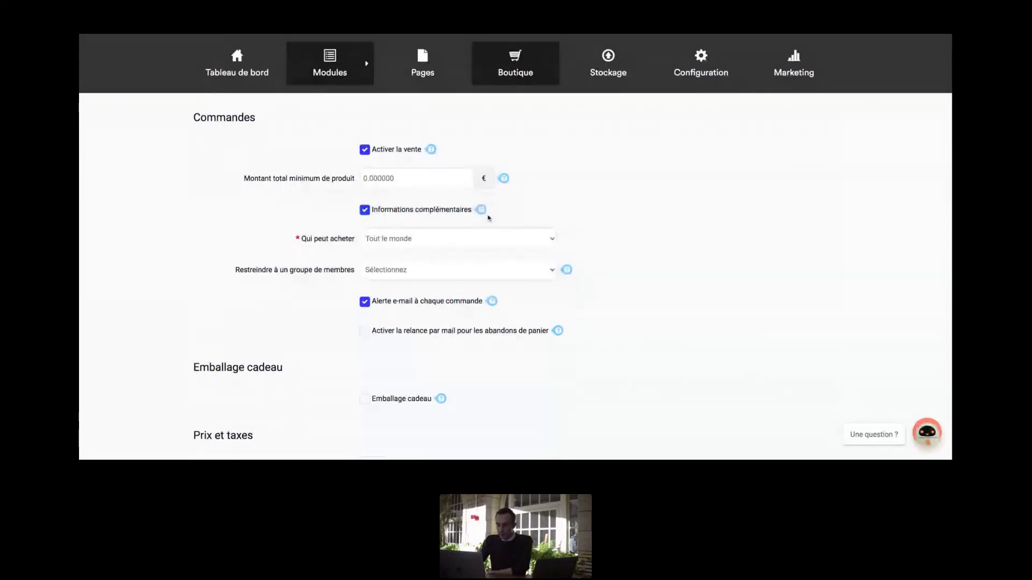
{"action": "mouse_move", "coordinate": [481, 210]}
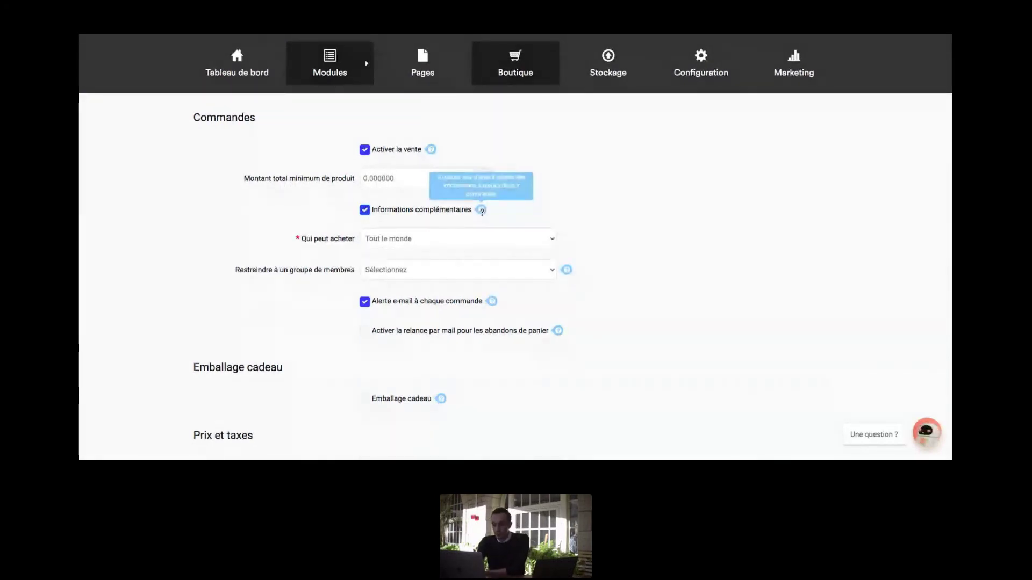
{"action": "left_click", "coordinate": [426, 214]}
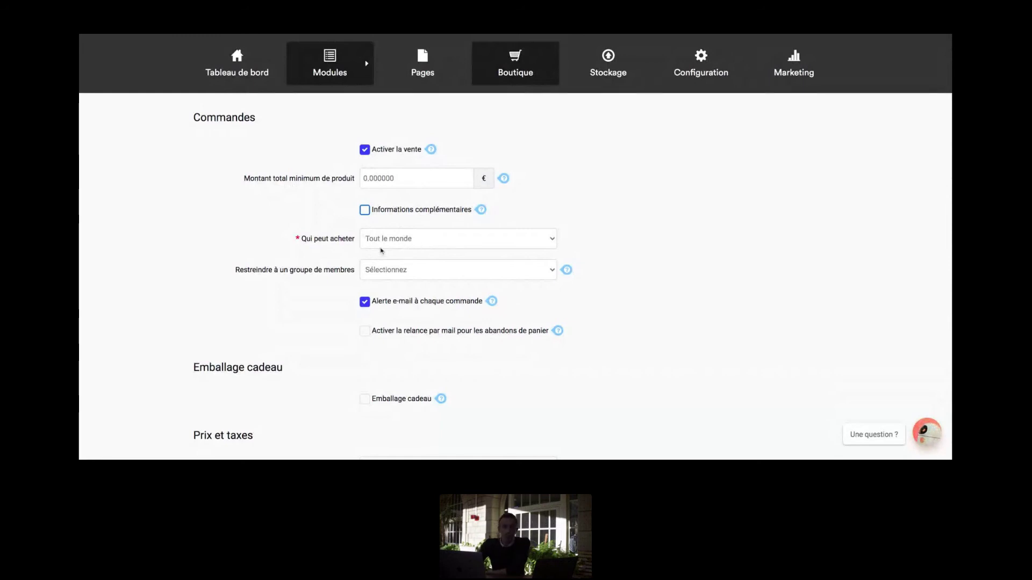
- Check the Qui peut acheter setting and set the member group restriction for orders to Tous les membres
{"action": "left_click", "coordinate": [417, 243]}
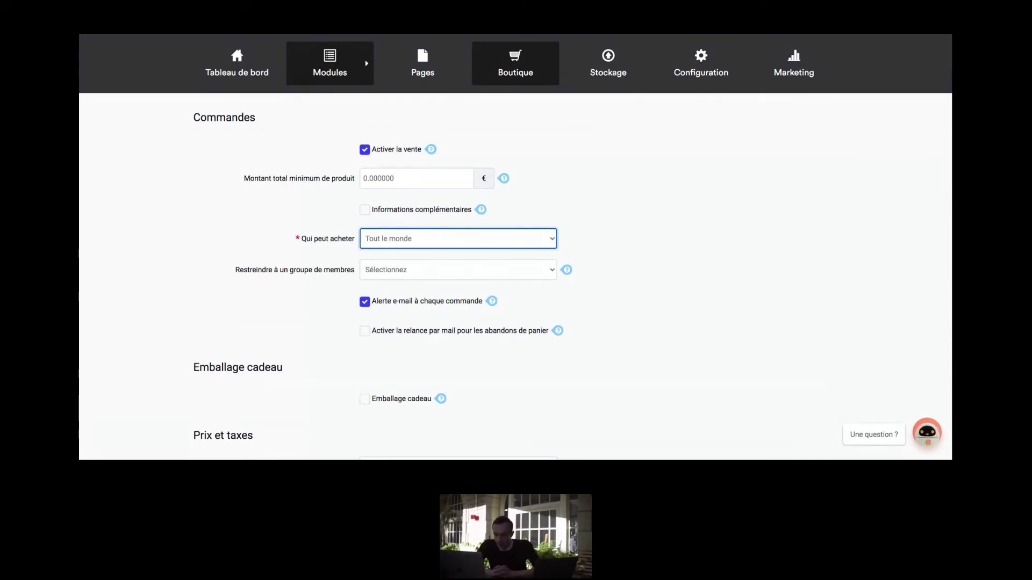
{"action": "left_click", "coordinate": [406, 268]}
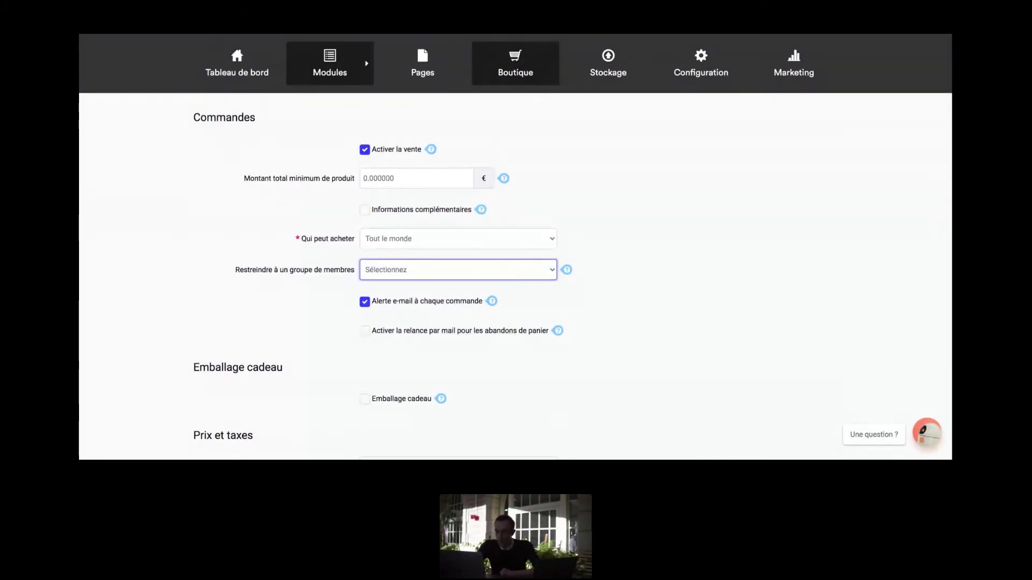
{"action": "left_click", "coordinate": [392, 289]}
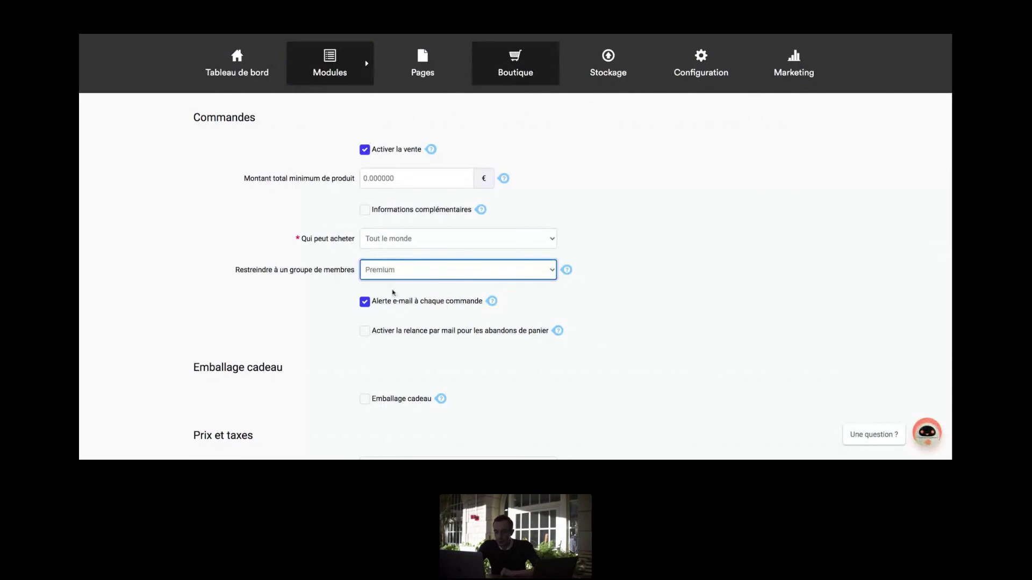
{"action": "left_click", "coordinate": [413, 263]}
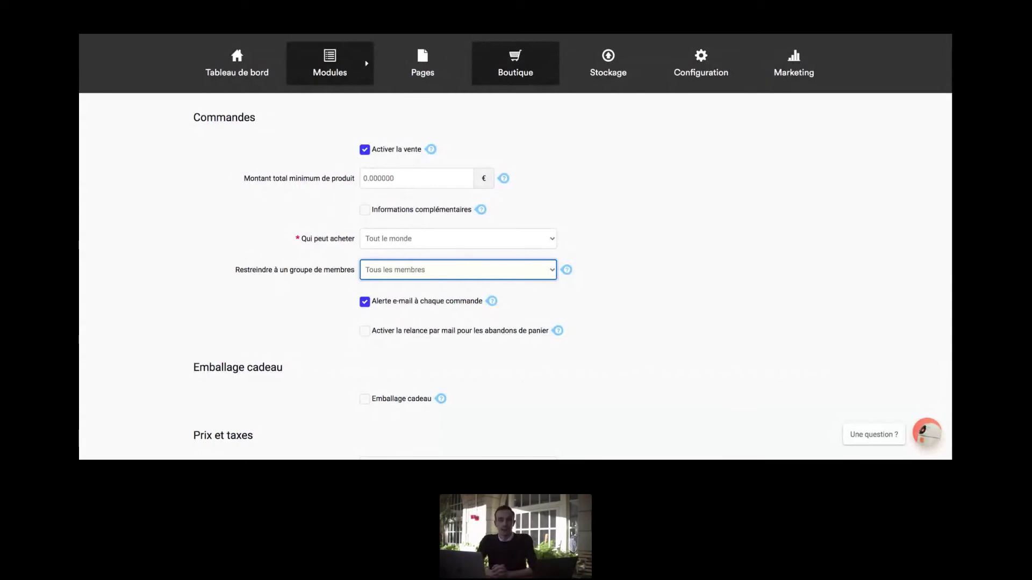
{"action": "scroll", "coordinate": [378, 240], "scroll_direction": "down", "scroll_amount": 3}
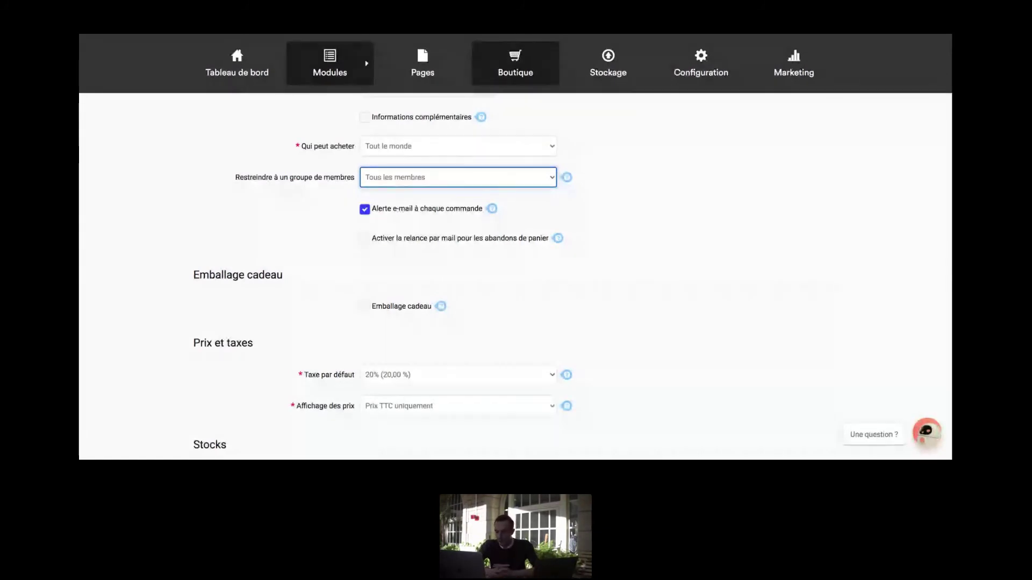
- Enable the Emballage cadeau option and check its pre-tax price and tax settings
{"action": "left_click", "coordinate": [393, 311]}
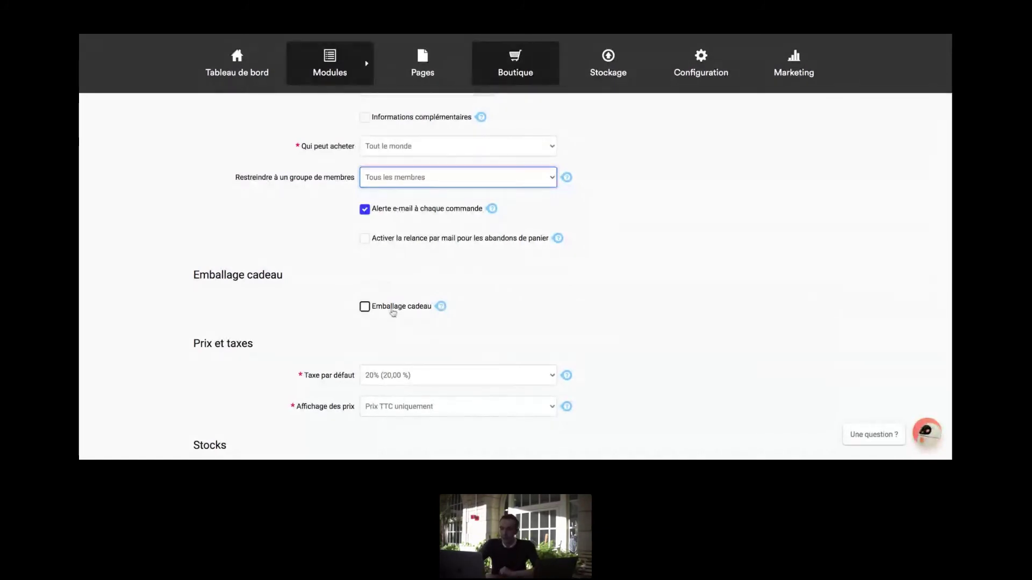
{"action": "scroll", "coordinate": [393, 311], "scroll_direction": "down", "scroll_amount": 3}
{"action": "left_click", "coordinate": [437, 226]}
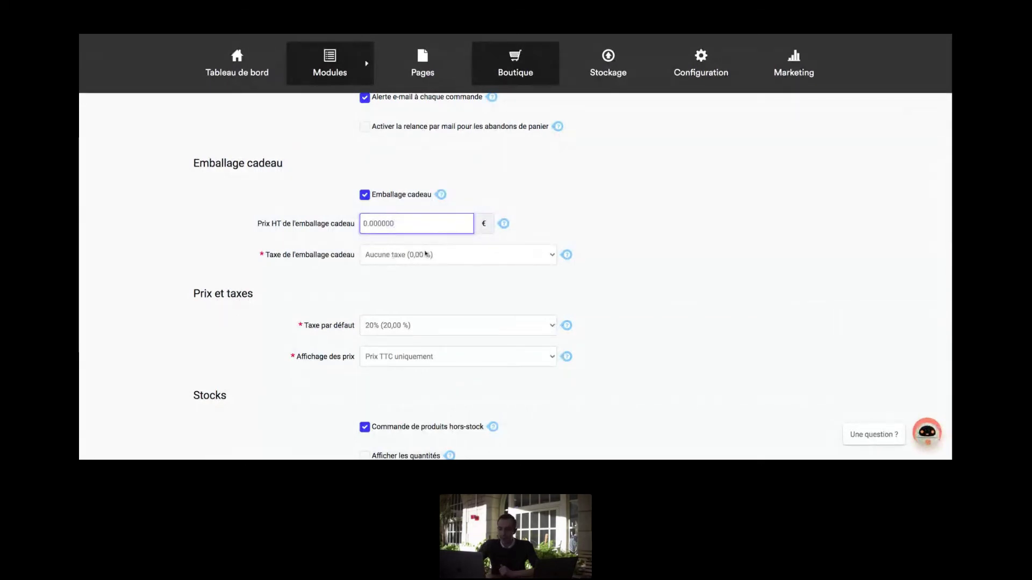
{"action": "key", "text": "Tab"}
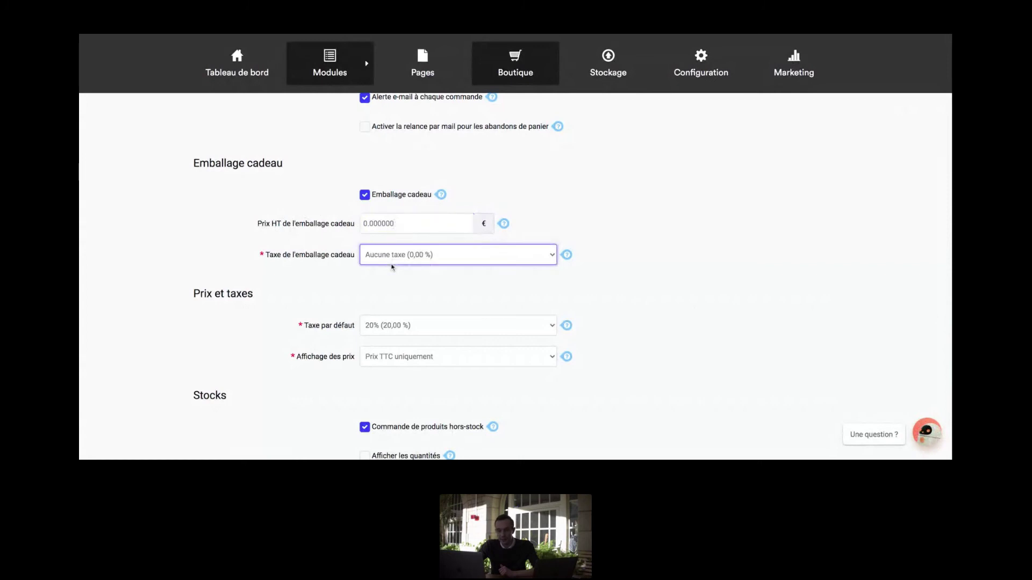
- Set the shop's default tax to Aucune taxe (0,00 %) and check the Affichage des prix setting
{"action": "scroll", "coordinate": [346, 291], "scroll_direction": "down", "scroll_amount": 3}
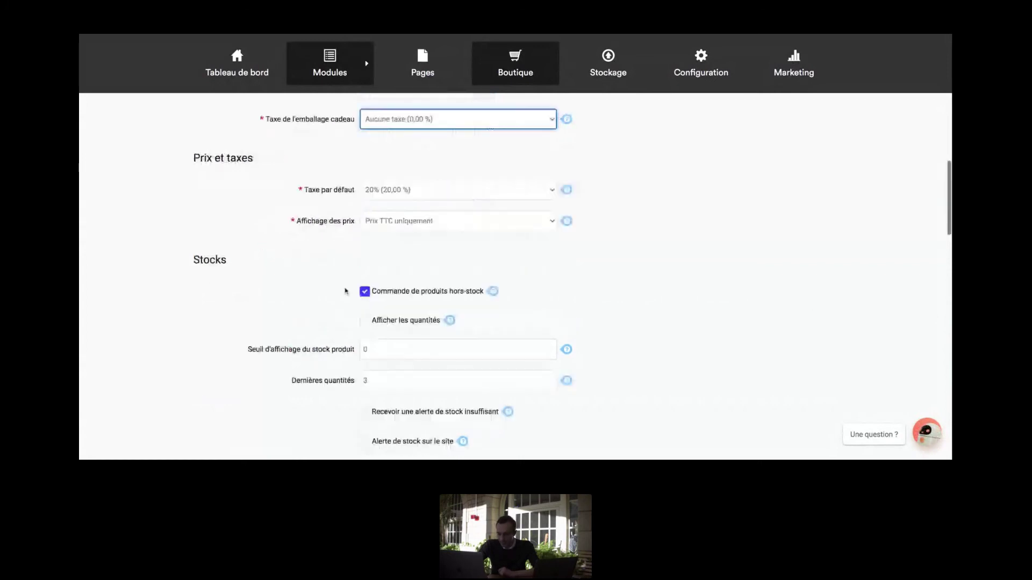
{"action": "scroll", "coordinate": [412, 168], "scroll_direction": "down", "scroll_amount": 1}
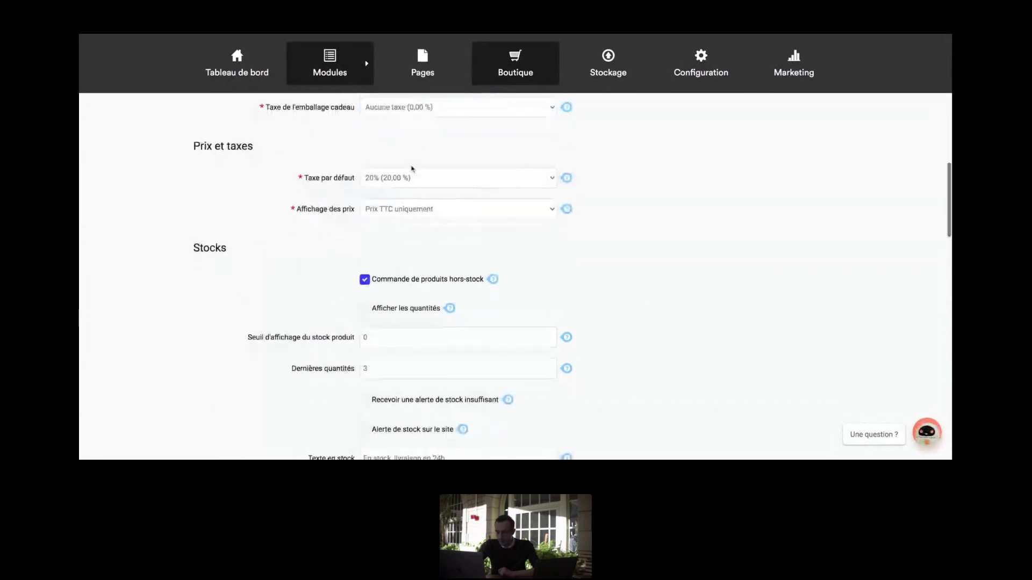
{"action": "scroll", "coordinate": [417, 170], "scroll_direction": "up", "scroll_amount": 1}
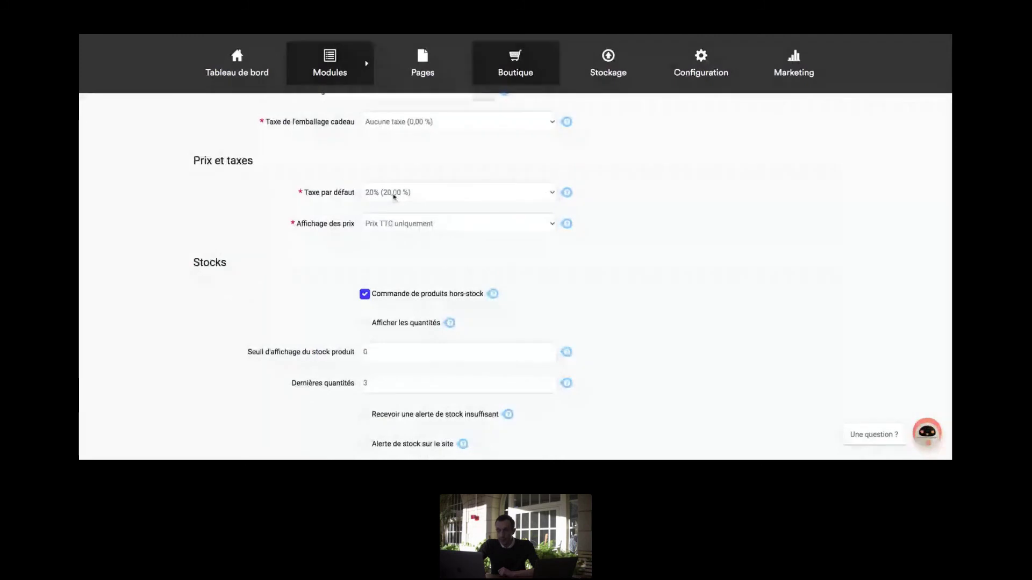
{"action": "key", "text": "Tab"}
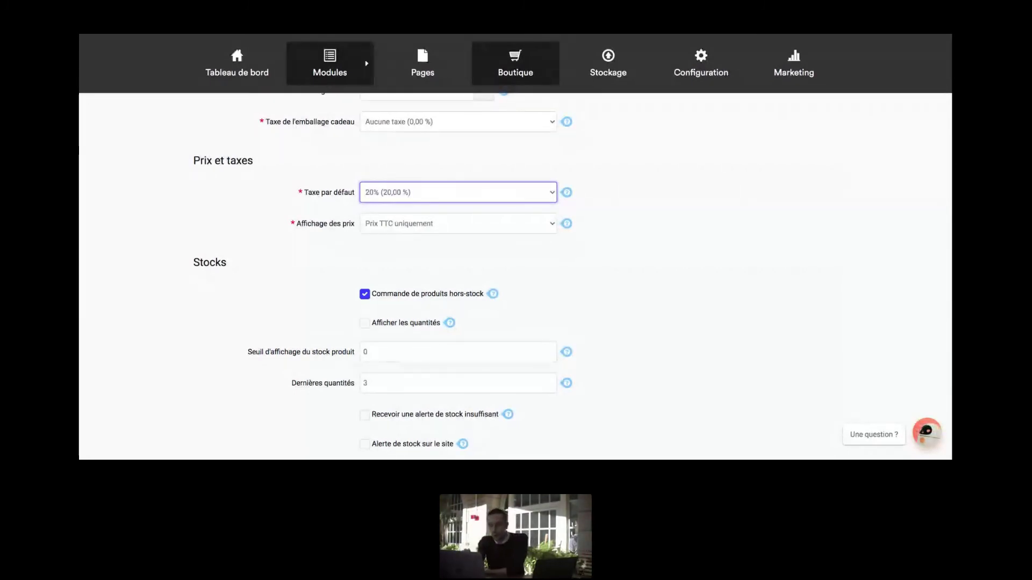
{"action": "left_click", "coordinate": [404, 193]}
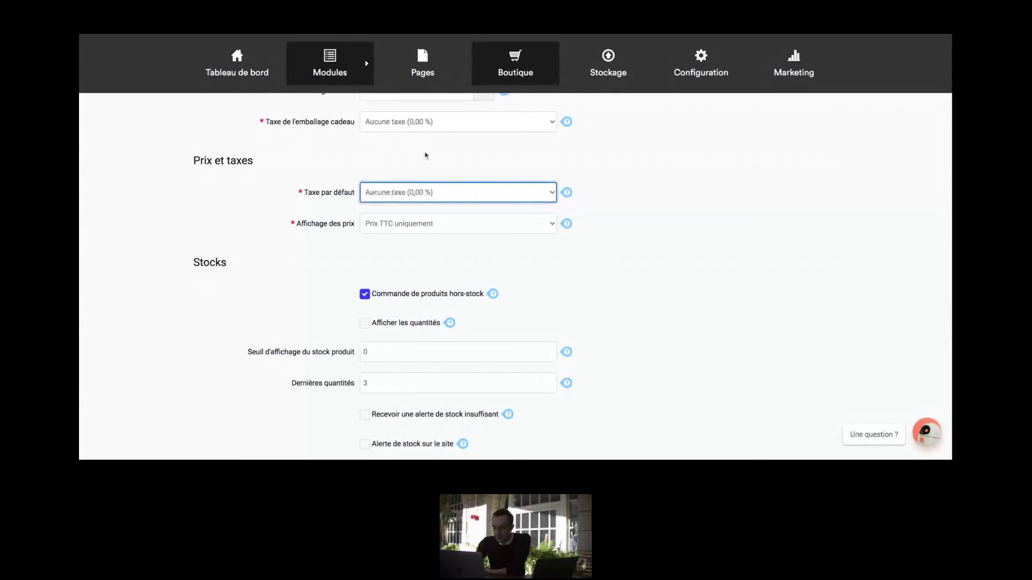
{"action": "left_click", "coordinate": [391, 224]}
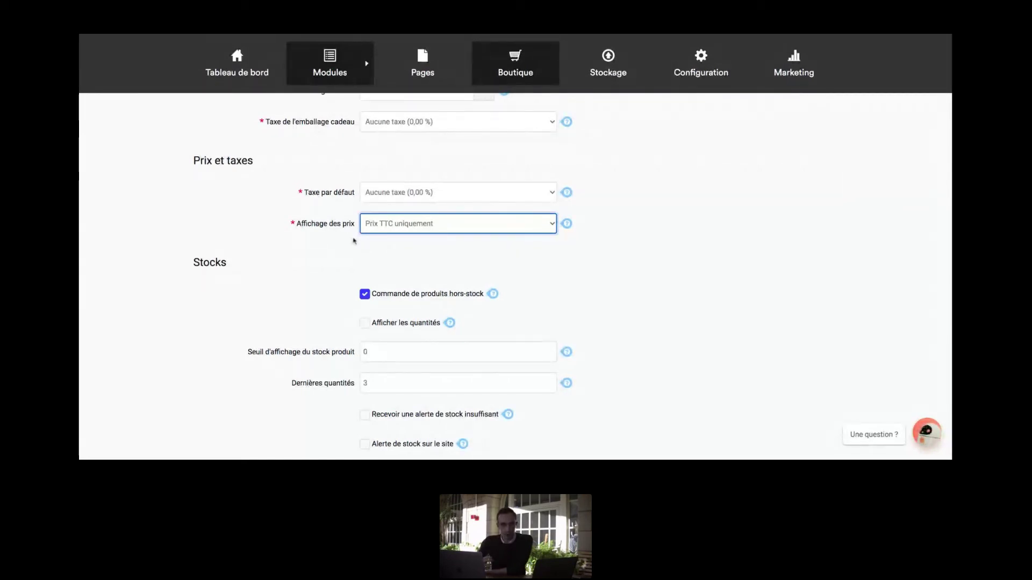
- Review the Stocks settings and enable the Afficher les quantités option
{"action": "scroll", "coordinate": [444, 196], "scroll_direction": "down", "scroll_amount": 1}
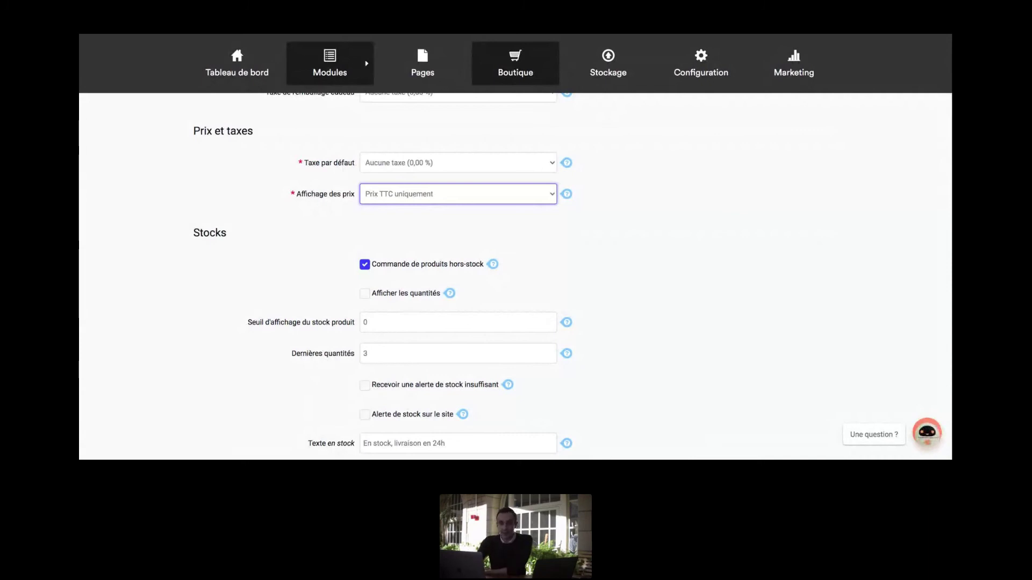
{"action": "scroll", "coordinate": [354, 232], "scroll_direction": "down", "scroll_amount": 1}
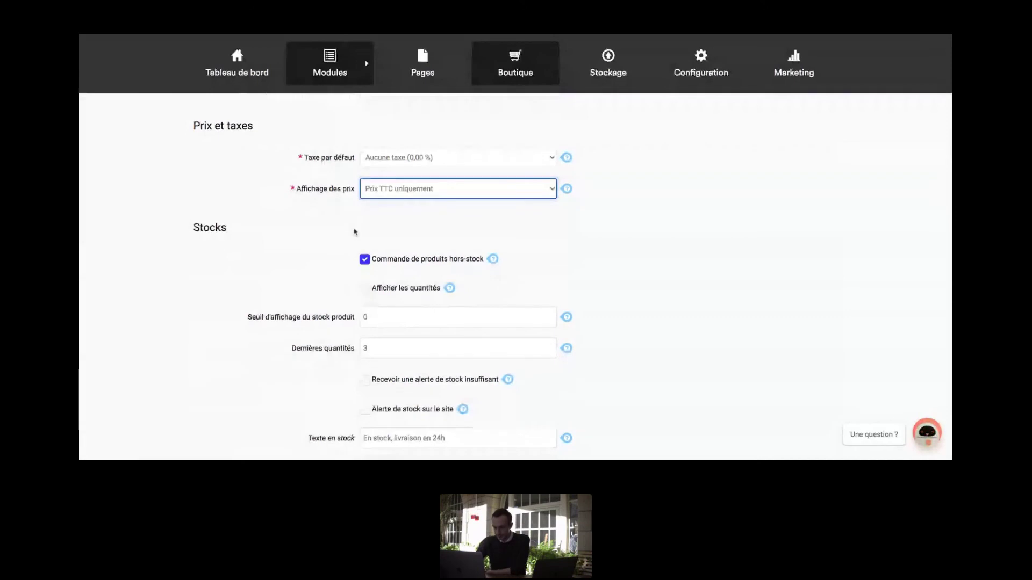
{"action": "scroll", "coordinate": [354, 232], "scroll_direction": "down", "scroll_amount": 2}
{"action": "left_click", "coordinate": [279, 235]}
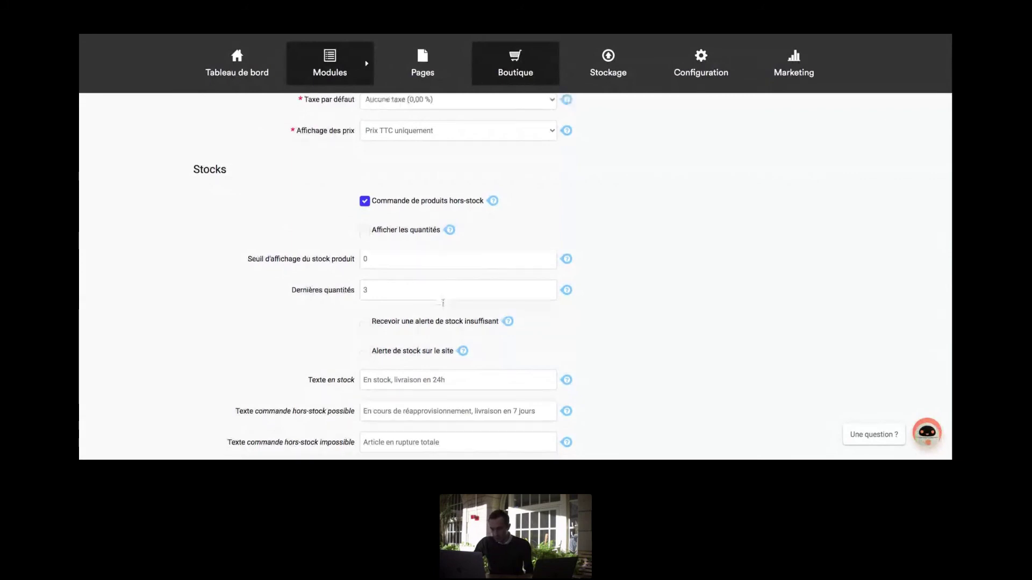
{"action": "scroll", "coordinate": [443, 302], "scroll_direction": "down", "scroll_amount": 2}
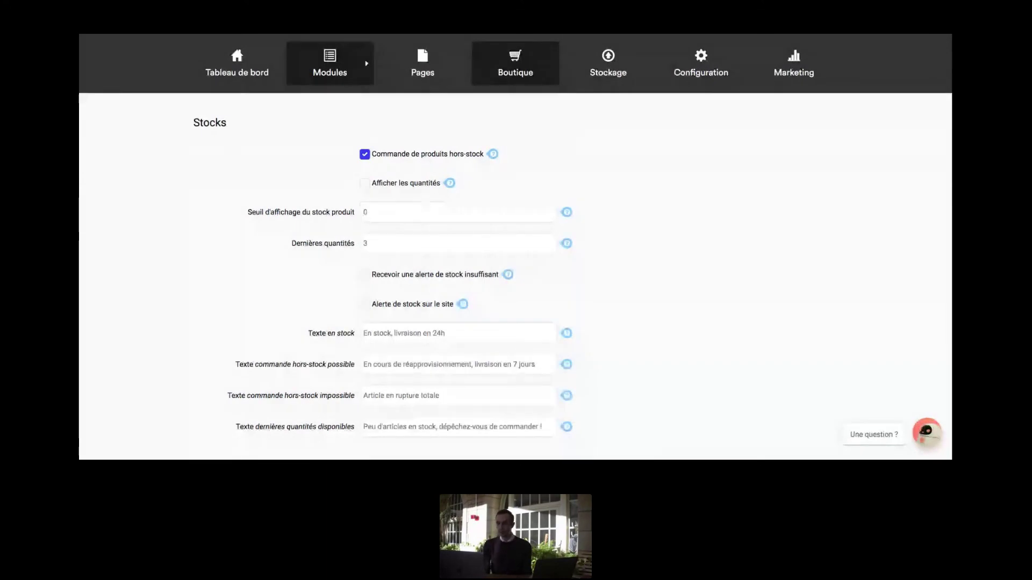
{"action": "left_click", "coordinate": [383, 187]}
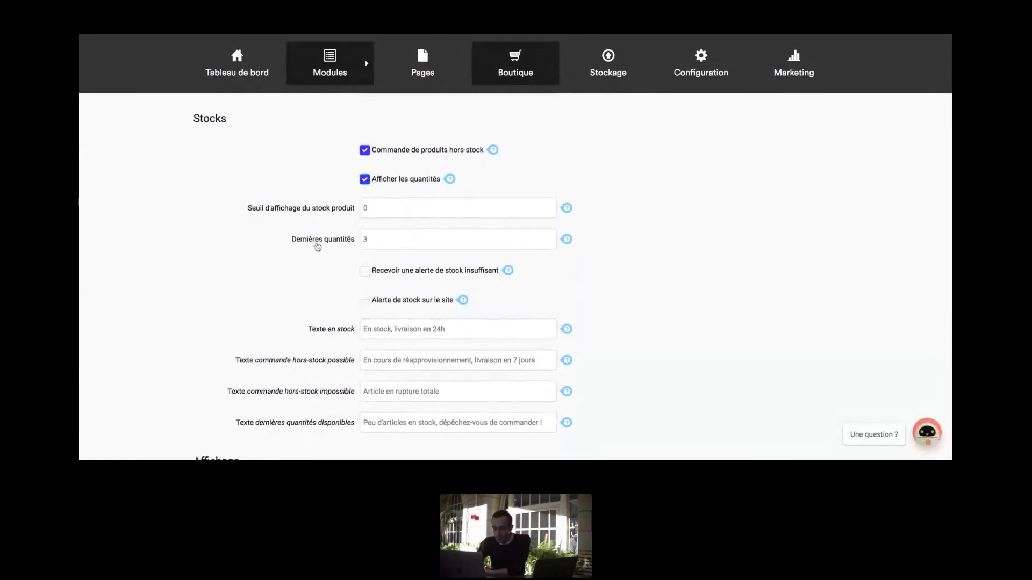
- Enable and disable again the Recevoir une alerte de stock insuffisant and Alerte de stock sur le site options
{"action": "scroll", "coordinate": [318, 244], "scroll_direction": "down", "scroll_amount": 2}
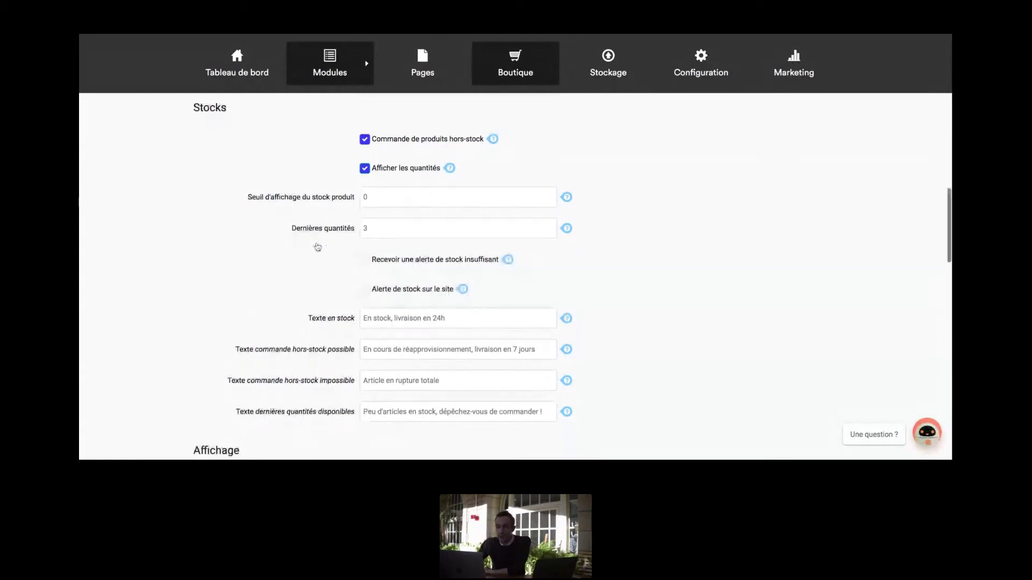
{"action": "scroll", "coordinate": [393, 213], "scroll_direction": "down", "scroll_amount": 2}
{"action": "left_click", "coordinate": [383, 210]}
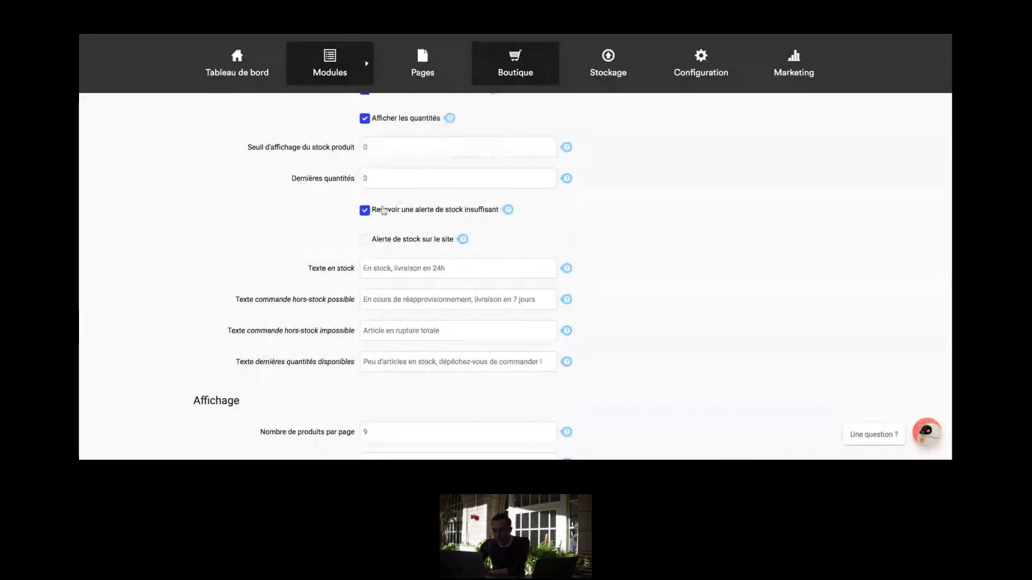
{"action": "left_click", "coordinate": [383, 210]}
{"action": "left_click", "coordinate": [365, 241]}
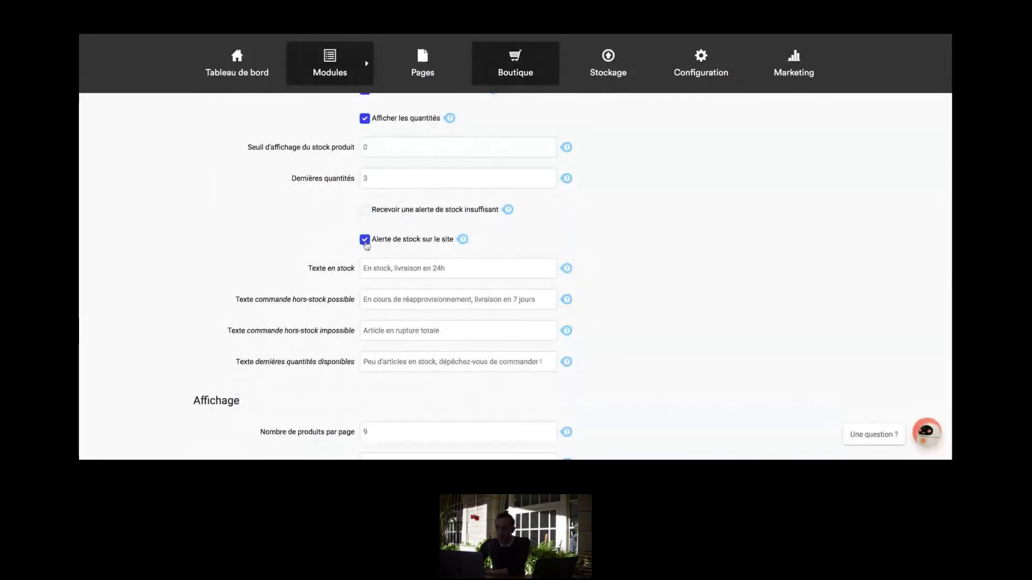
{"action": "left_click", "coordinate": [365, 242]}
- Review the customizable stock messages and select the whole Texte dernières quantités disponibles text
{"action": "scroll", "coordinate": [367, 250], "scroll_direction": "down", "scroll_amount": 1}
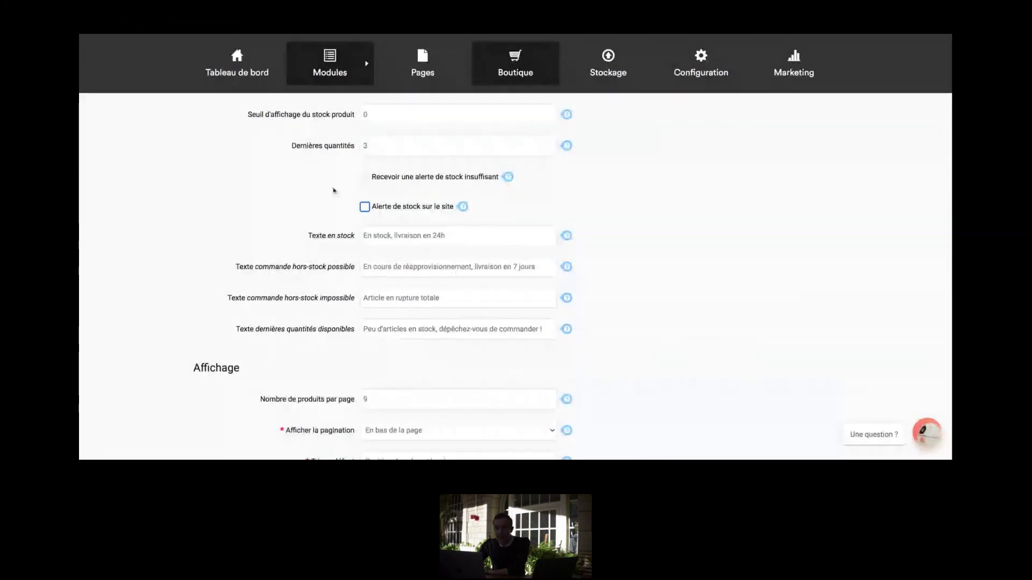
{"action": "scroll", "coordinate": [332, 191], "scroll_direction": "up", "scroll_amount": 5}
{"action": "scroll", "coordinate": [335, 310], "scroll_direction": "down", "scroll_amount": 6}
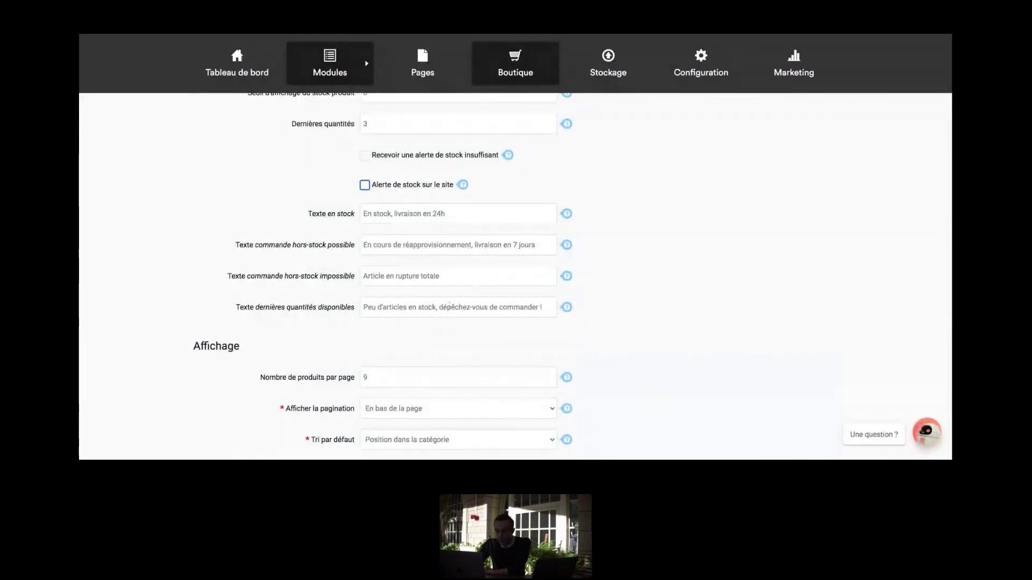
{"action": "left_click", "coordinate": [407, 310]}
{"action": "key", "text": "ctrl+a"}
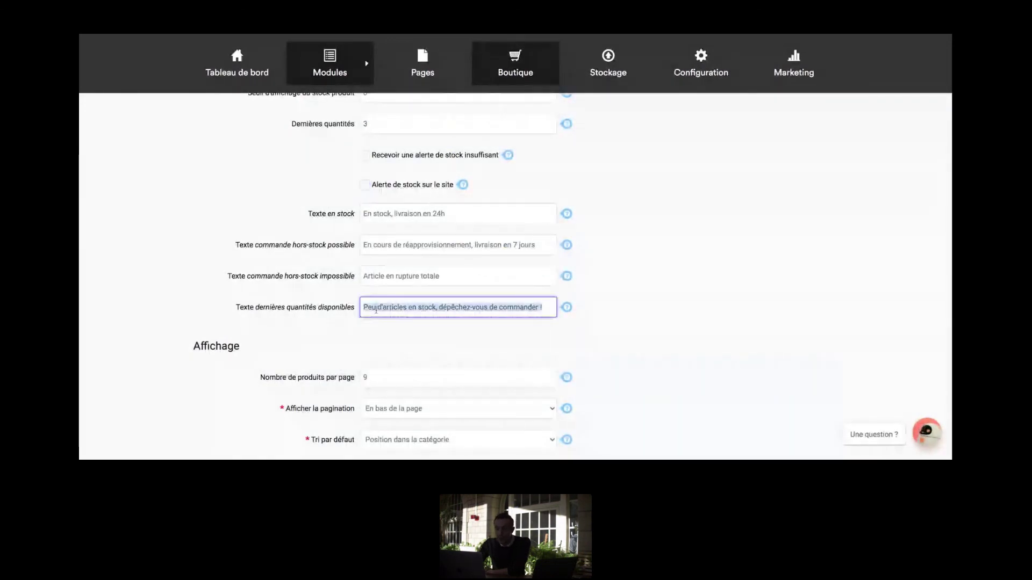
{"action": "key", "text": "End"}
{"action": "key", "text": "ctrl+a"}
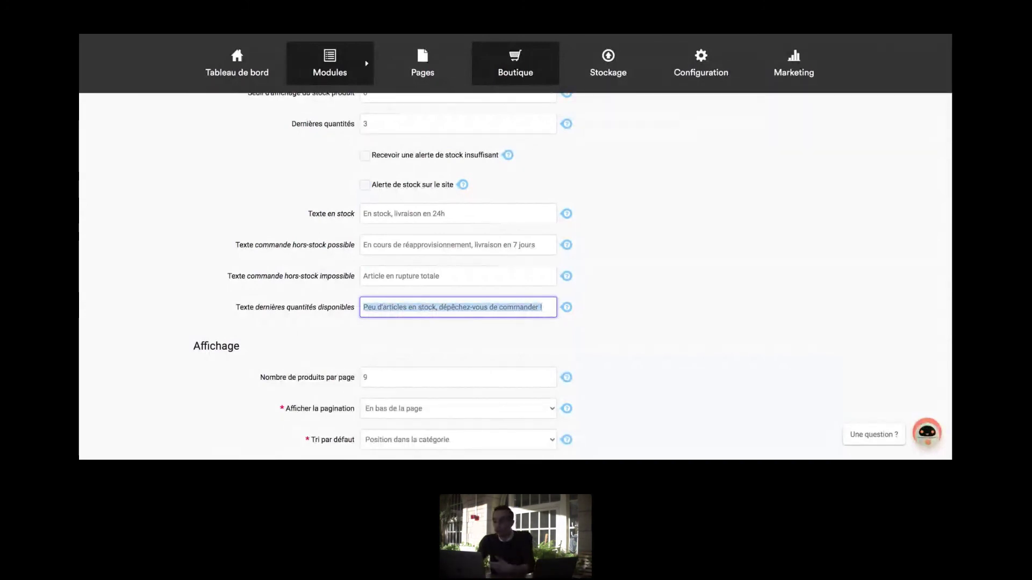
- Examine the Affichage settings for number of products per page, pagination placement and default sorting
{"action": "scroll", "coordinate": [515, 276], "scroll_direction": "down", "scroll_amount": 3}
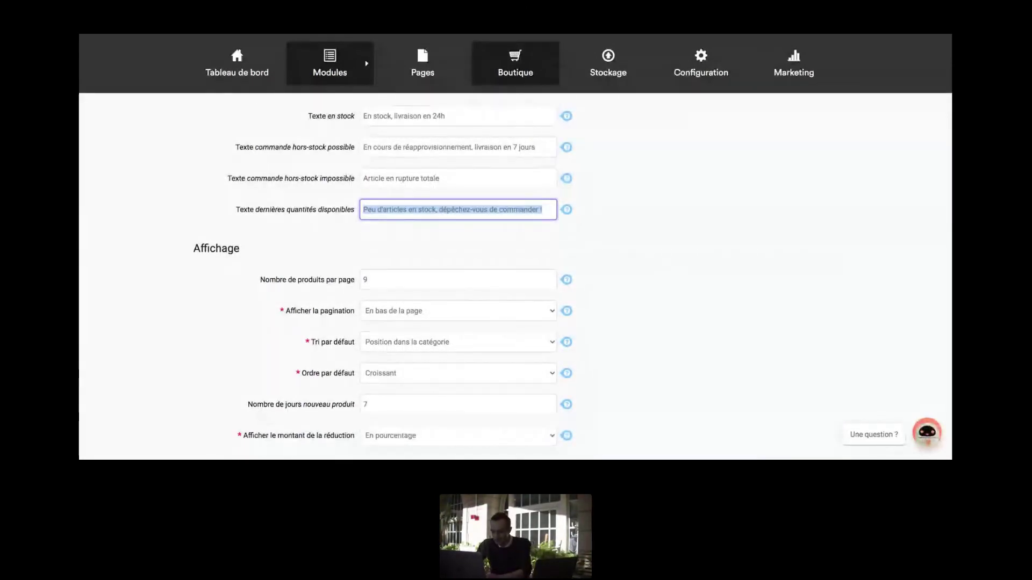
{"action": "scroll", "coordinate": [469, 274], "scroll_direction": "down", "scroll_amount": 3}
{"action": "left_click", "coordinate": [404, 144]}
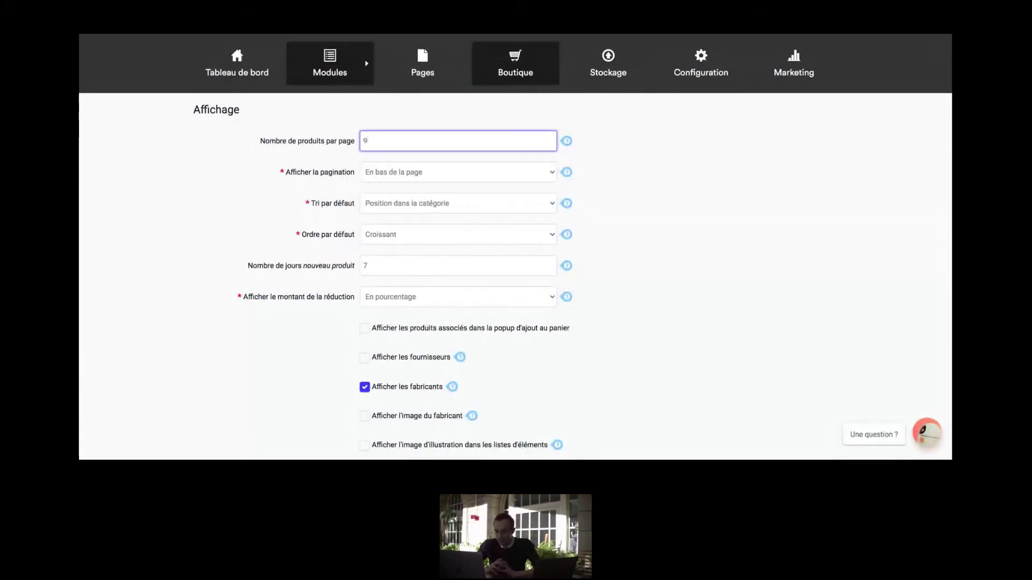
{"action": "key", "text": "Tab"}
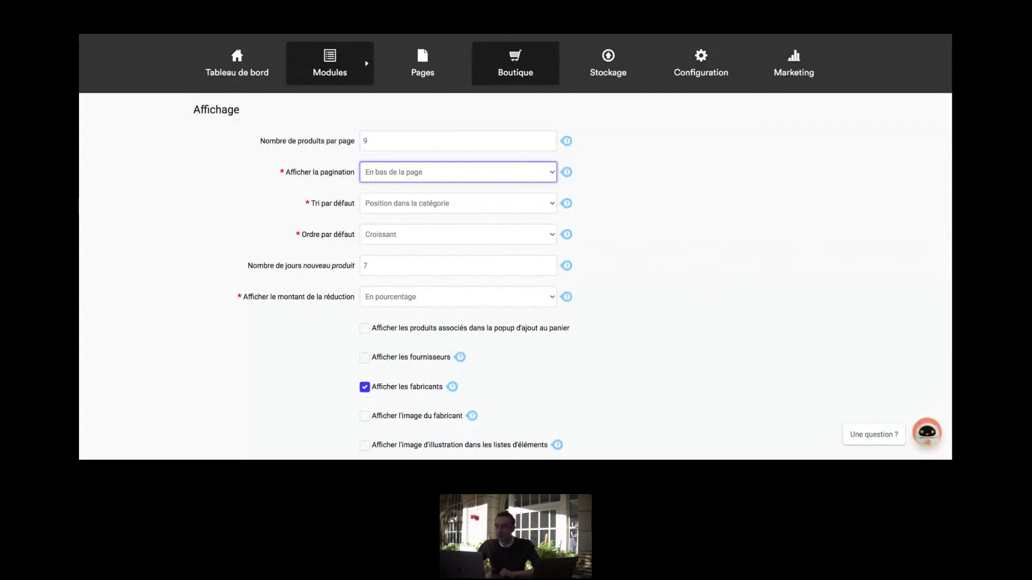
{"action": "key", "text": "Tab"}
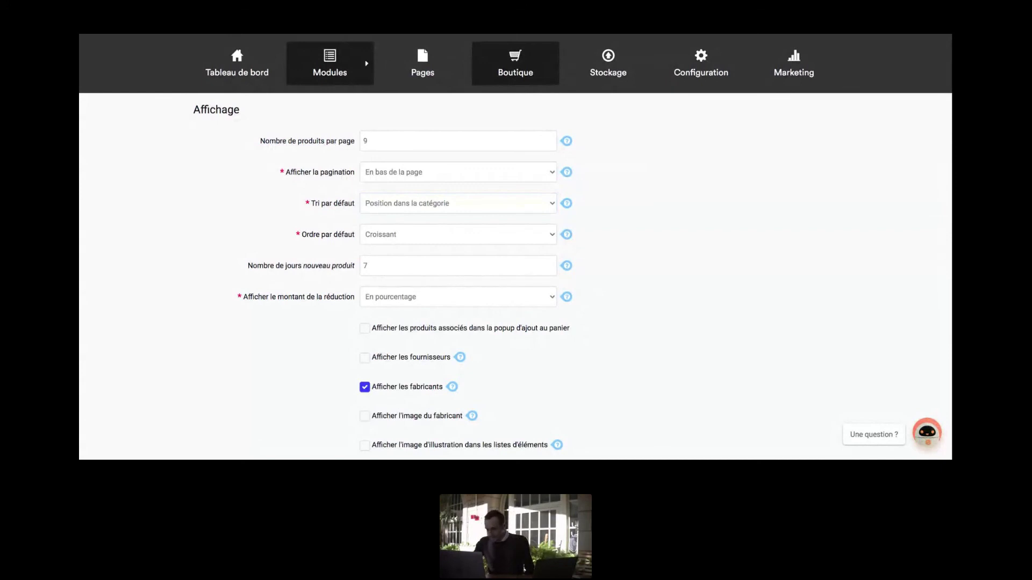
{"action": "scroll", "coordinate": [299, 223], "scroll_direction": "down", "scroll_amount": 1}
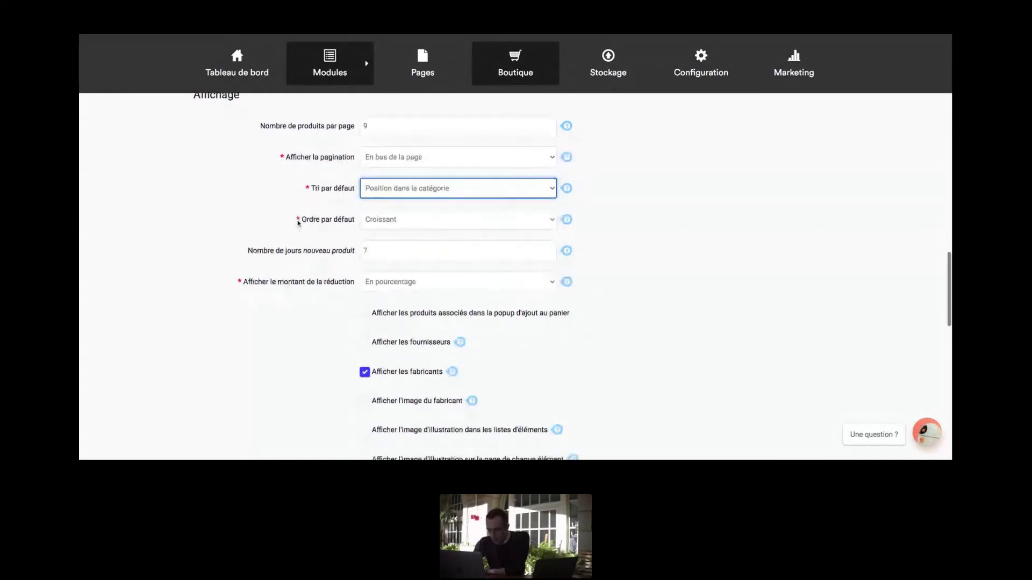
{"action": "scroll", "coordinate": [298, 223], "scroll_direction": "down", "scroll_amount": 2}
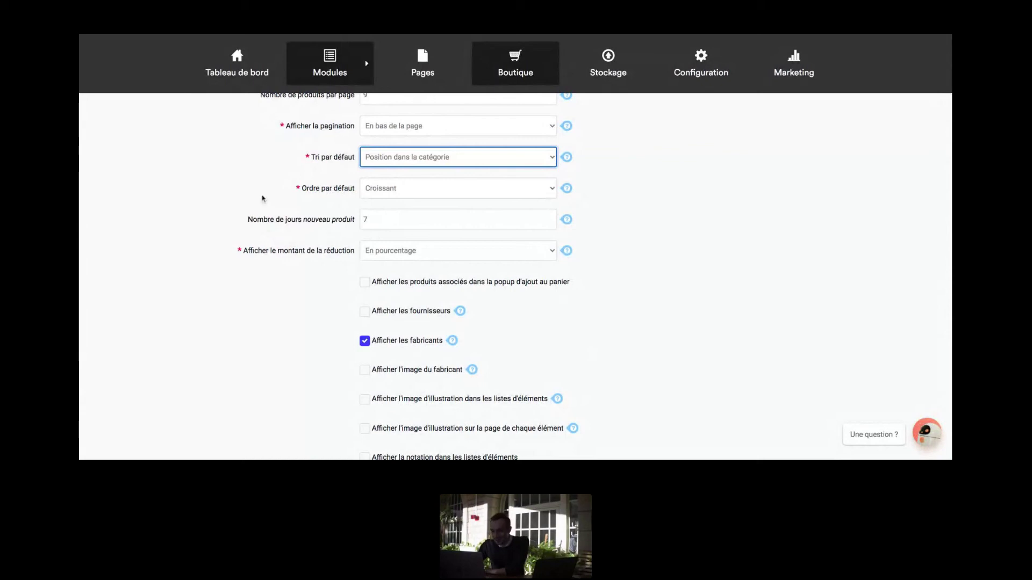
{"action": "scroll", "coordinate": [263, 198], "scroll_direction": "down", "scroll_amount": 1}
{"action": "scroll", "coordinate": [263, 197], "scroll_direction": "up", "scroll_amount": 6}
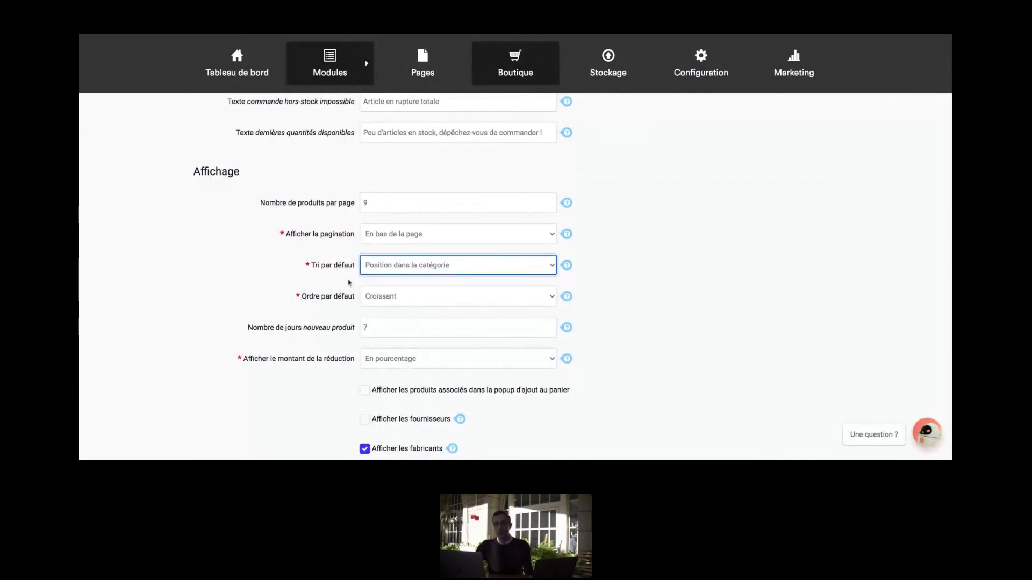
- Examine the default order, new-product duration and discount display settings, and the display checkboxes below them
{"action": "scroll", "coordinate": [348, 283], "scroll_direction": "down", "scroll_amount": 1}
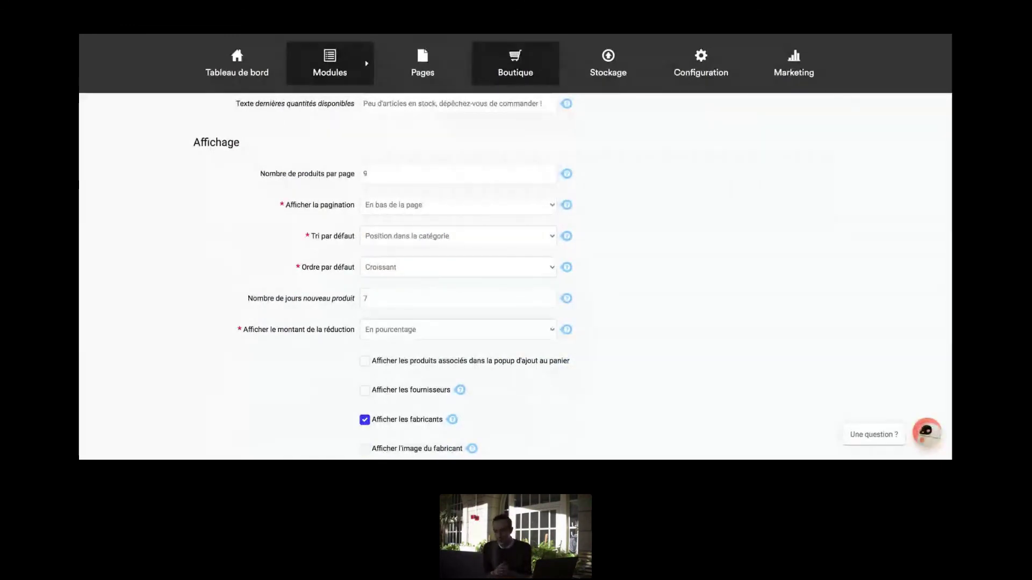
{"action": "left_click", "coordinate": [398, 271]}
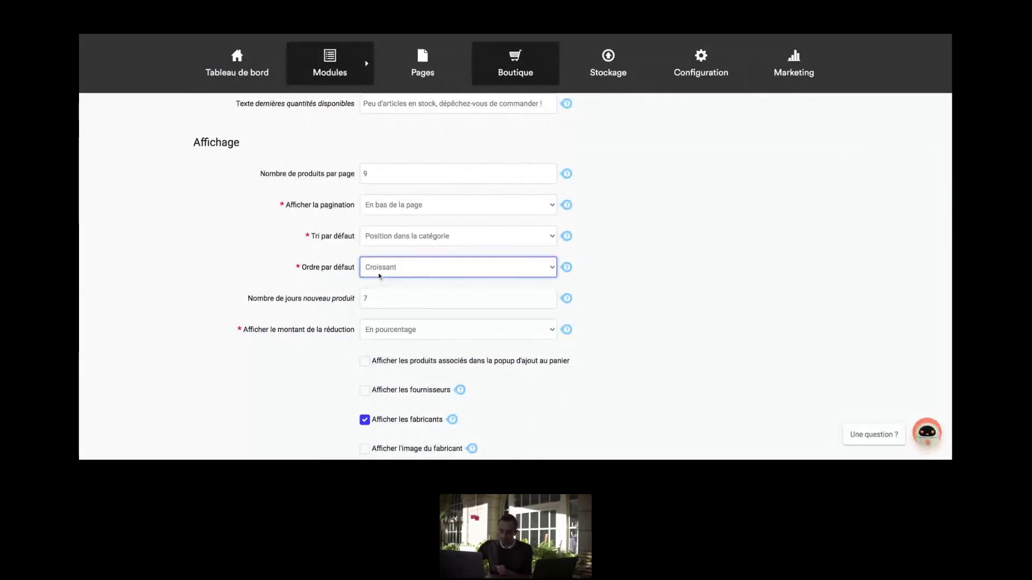
{"action": "scroll", "coordinate": [218, 277], "scroll_direction": "down", "scroll_amount": 3}
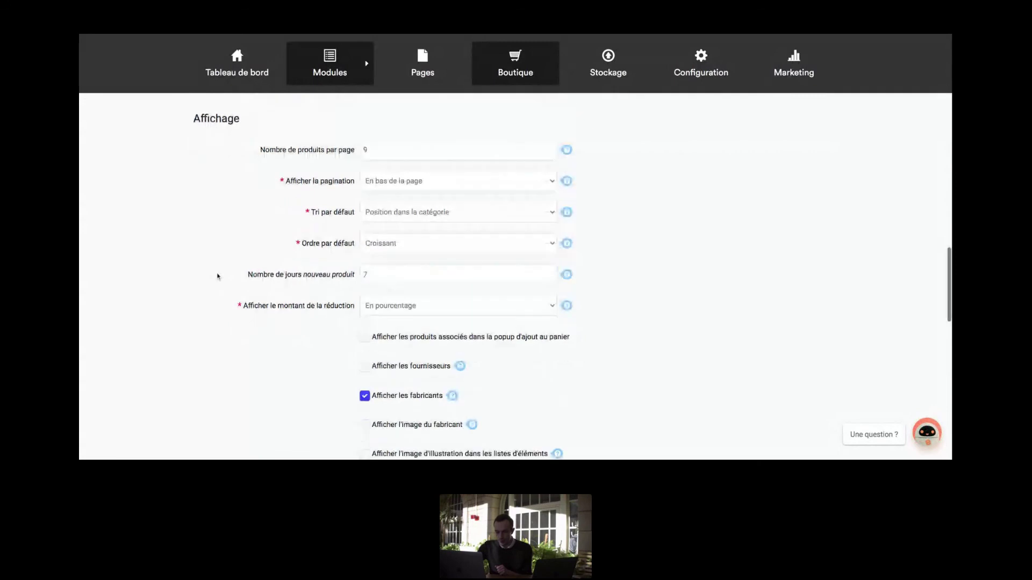
{"action": "left_click", "coordinate": [472, 206]}
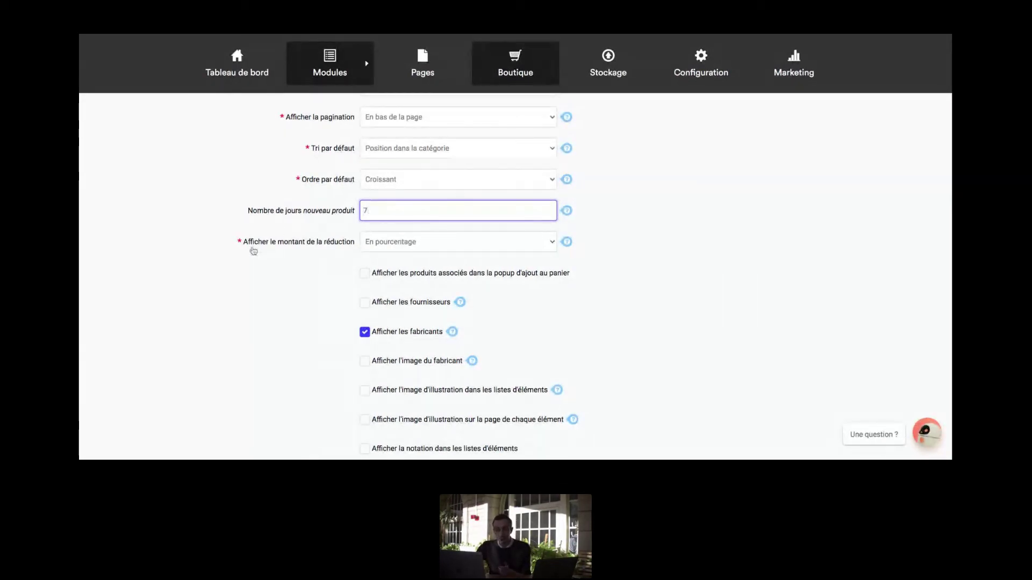
{"action": "scroll", "coordinate": [258, 253], "scroll_direction": "down", "scroll_amount": 2}
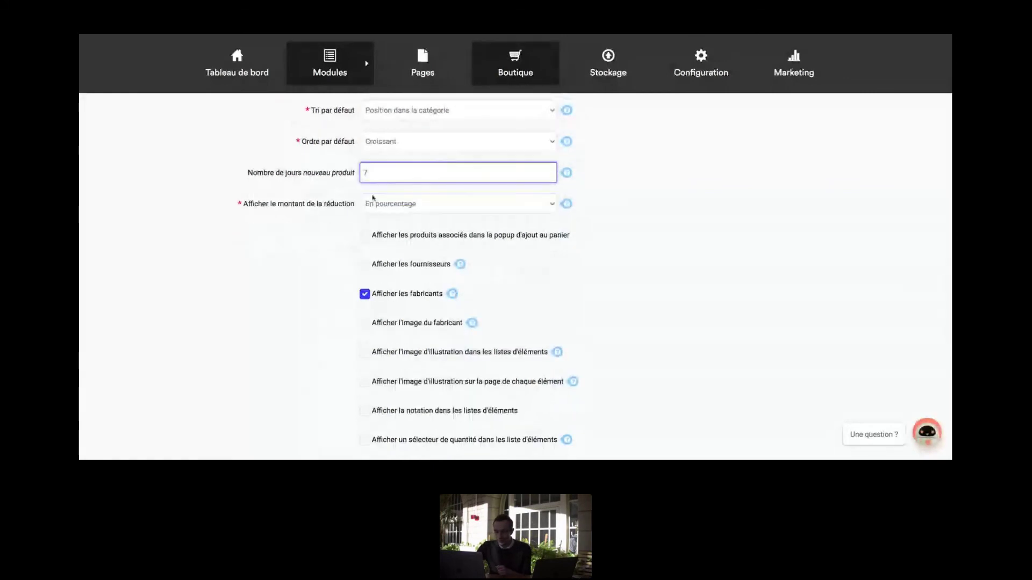
{"action": "left_click", "coordinate": [400, 200]}
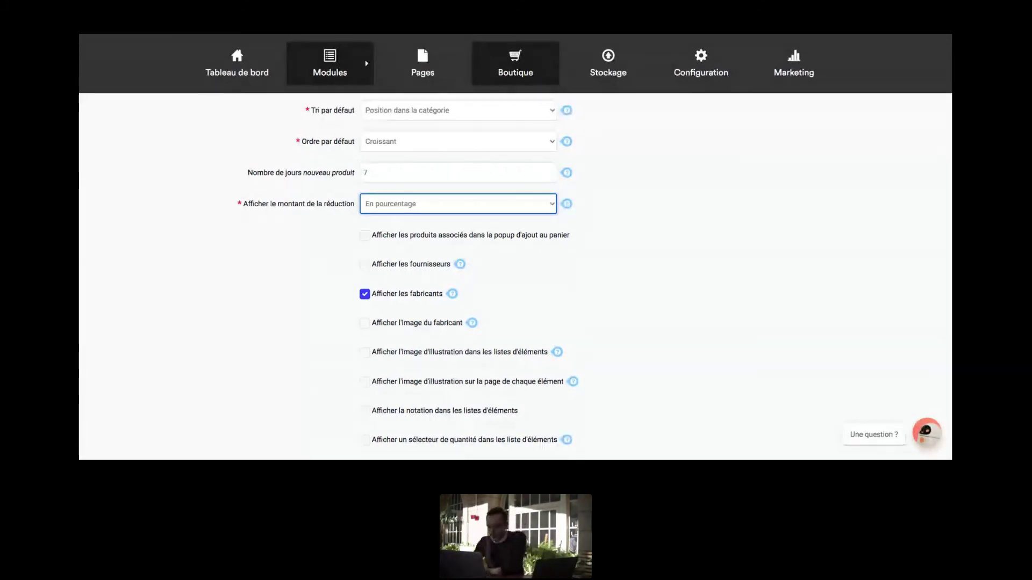
{"action": "scroll", "coordinate": [400, 173], "scroll_direction": "down", "scroll_amount": 2}
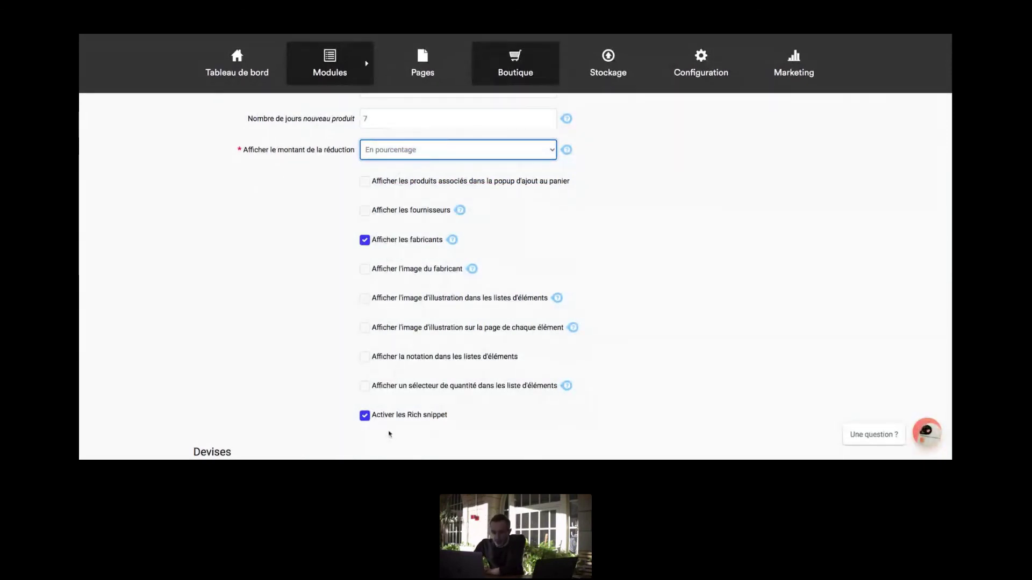
- Examine the Devises settings for default currency, decimals and separators, and enable and disable again the Signe AVANT option
{"action": "scroll", "coordinate": [388, 432], "scroll_direction": "down", "scroll_amount": 3}
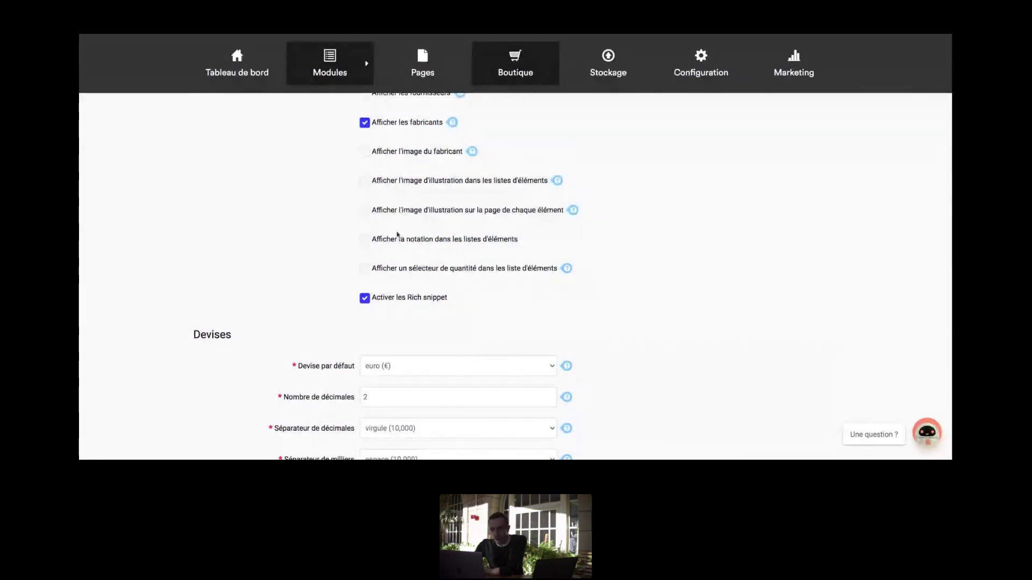
{"action": "scroll", "coordinate": [397, 235], "scroll_direction": "down", "scroll_amount": 1}
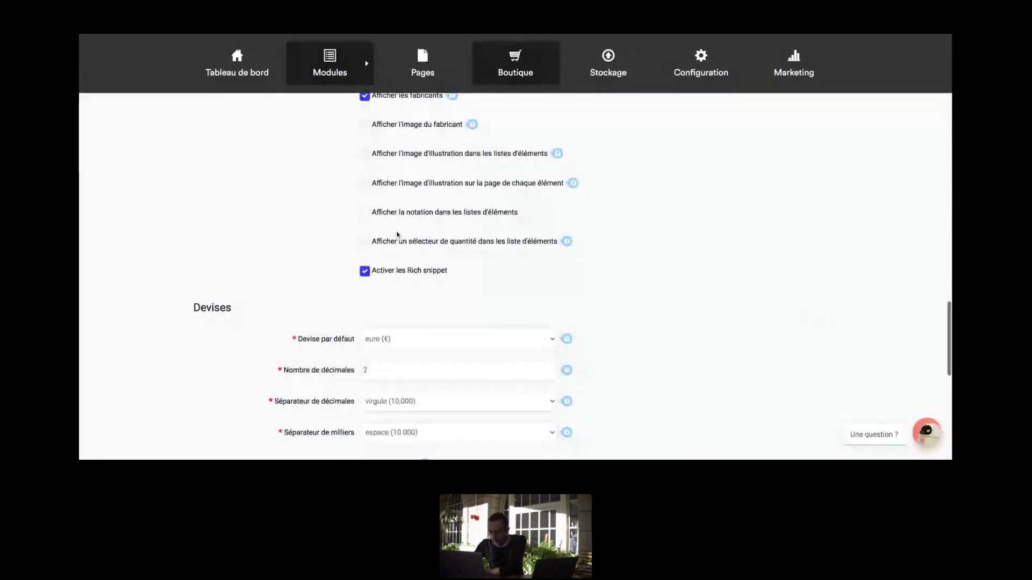
{"action": "scroll", "coordinate": [463, 204], "scroll_direction": "down", "scroll_amount": 5}
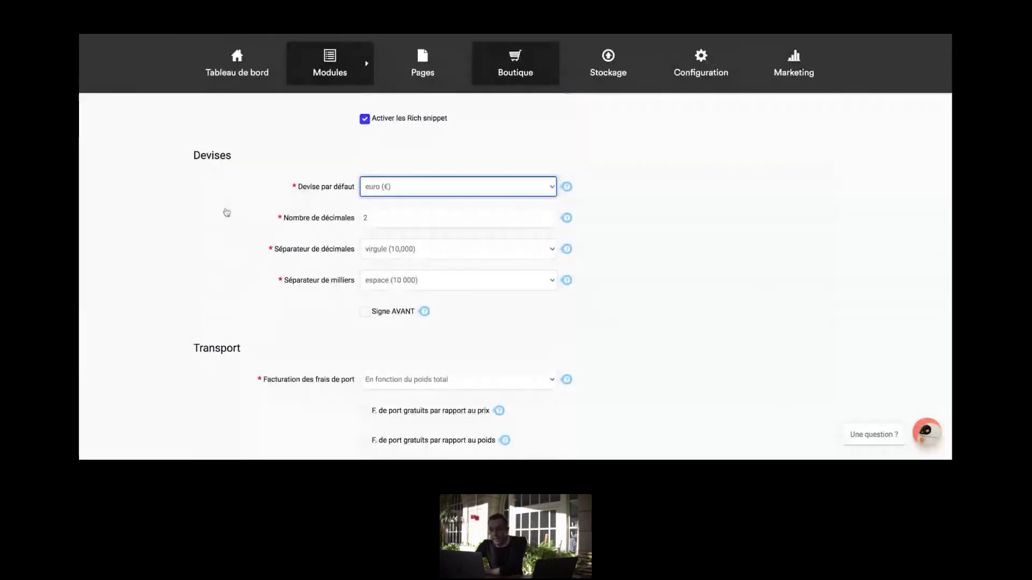
{"action": "key", "text": "Tab"}
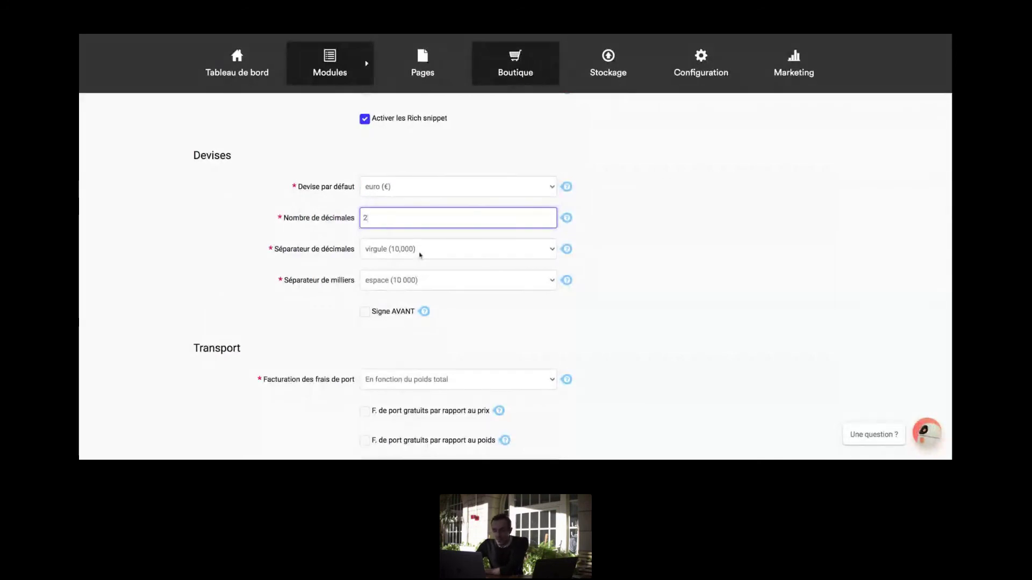
{"action": "key", "text": "Tab"}
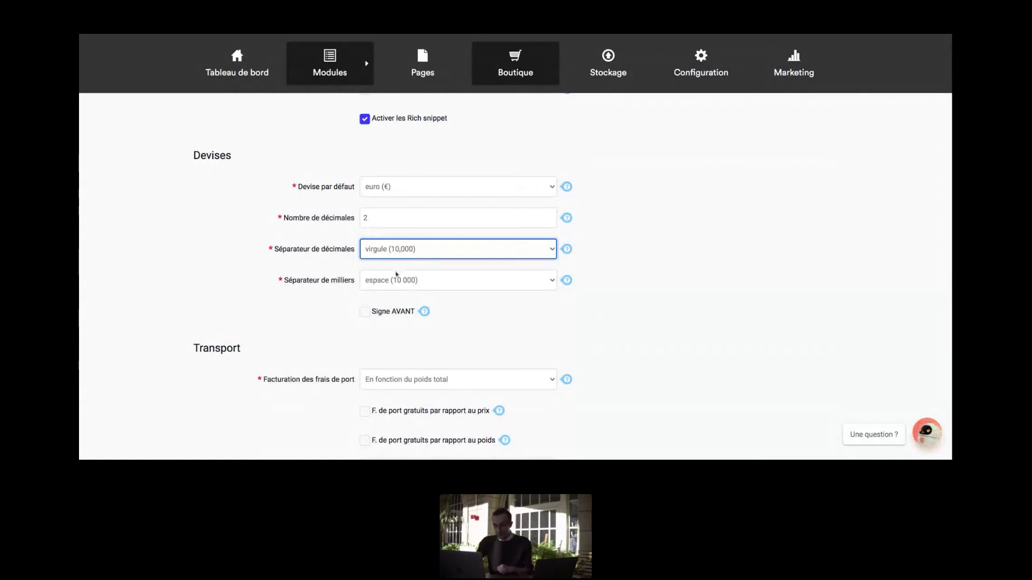
{"action": "left_click", "coordinate": [365, 312]}
{"action": "left_click", "coordinate": [366, 312]}
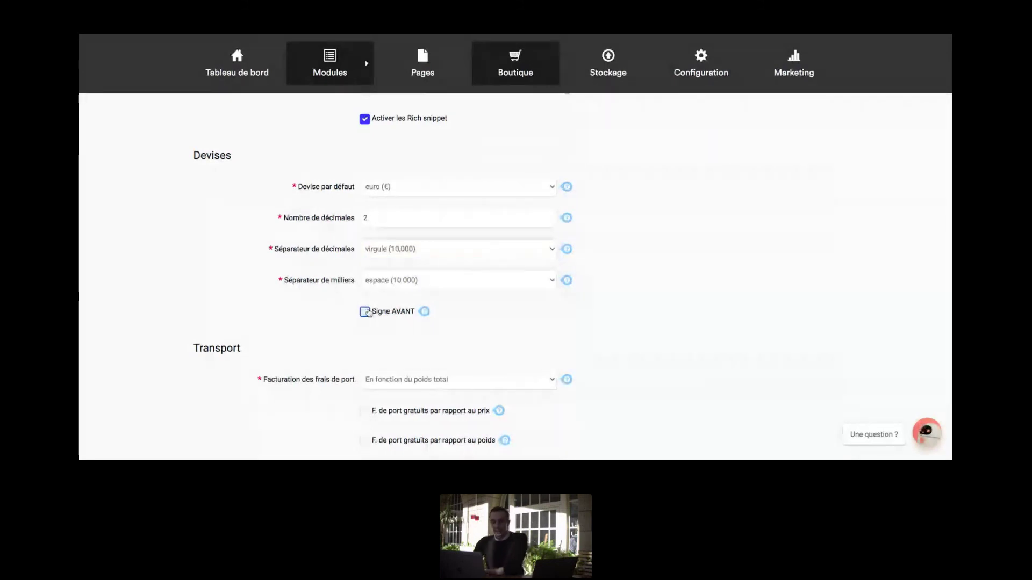
- Examine the Transport settings, including the available choices for Facturation des frais de port
{"action": "scroll", "coordinate": [450, 311], "scroll_direction": "down", "scroll_amount": 1}
{"action": "scroll", "coordinate": [450, 311], "scroll_direction": "down", "scroll_amount": 3}
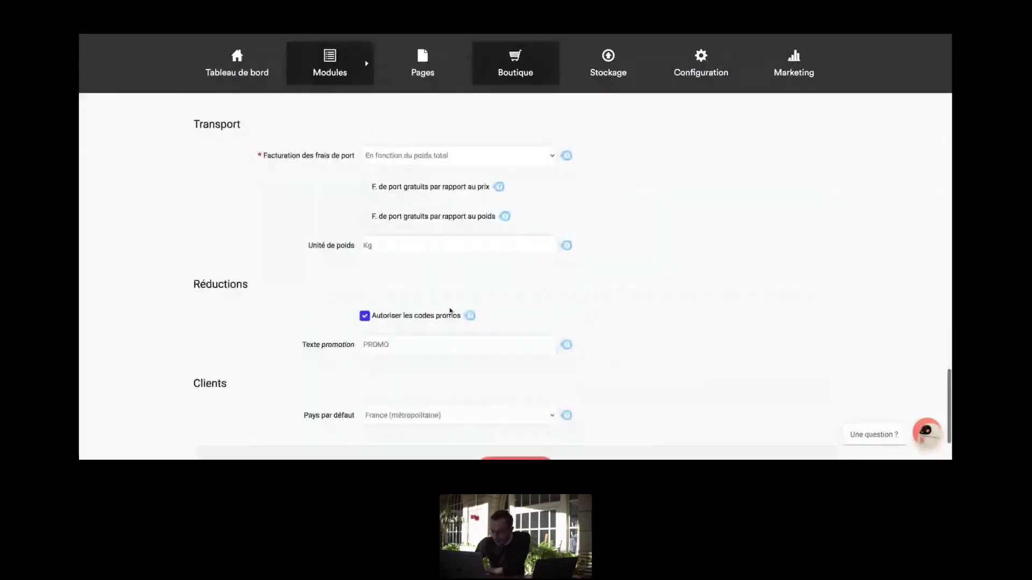
{"action": "left_click", "coordinate": [435, 160]}
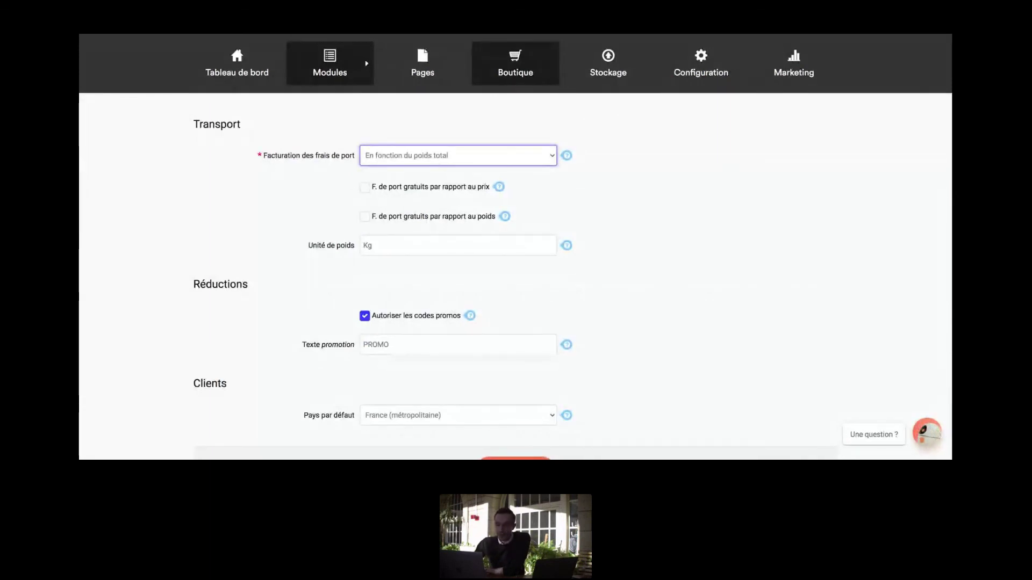
{"action": "left_click", "coordinate": [287, 210]}
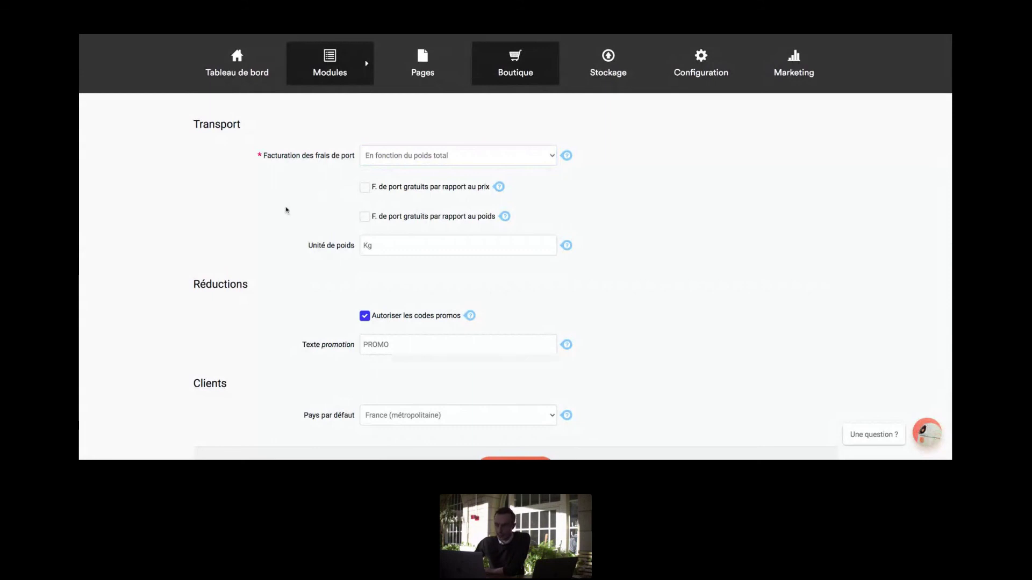
{"action": "scroll", "coordinate": [287, 210], "scroll_direction": "down", "scroll_amount": 1}
{"action": "scroll", "coordinate": [285, 207], "scroll_direction": "up", "scroll_amount": 1}
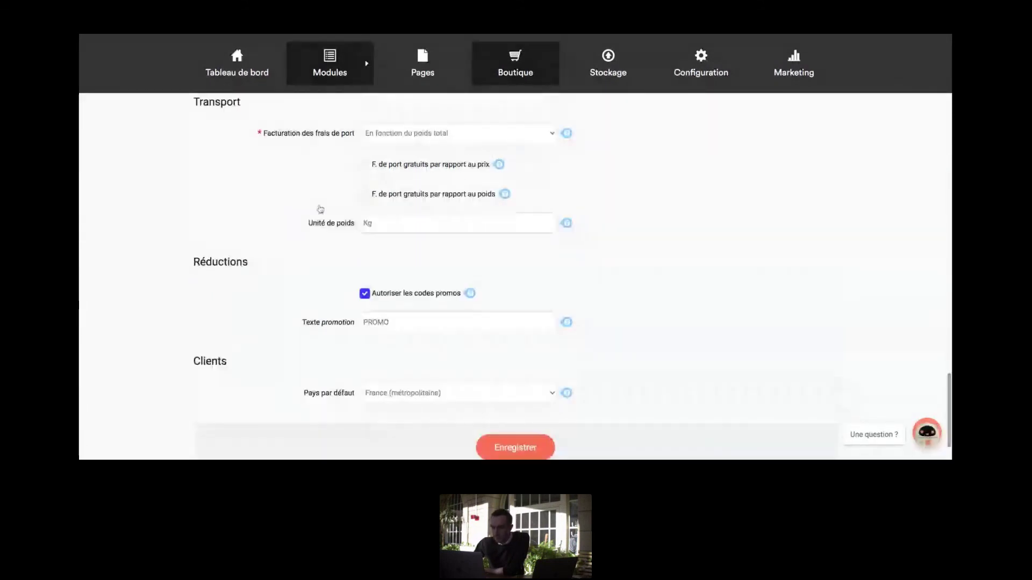
{"action": "left_click", "coordinate": [424, 136]}
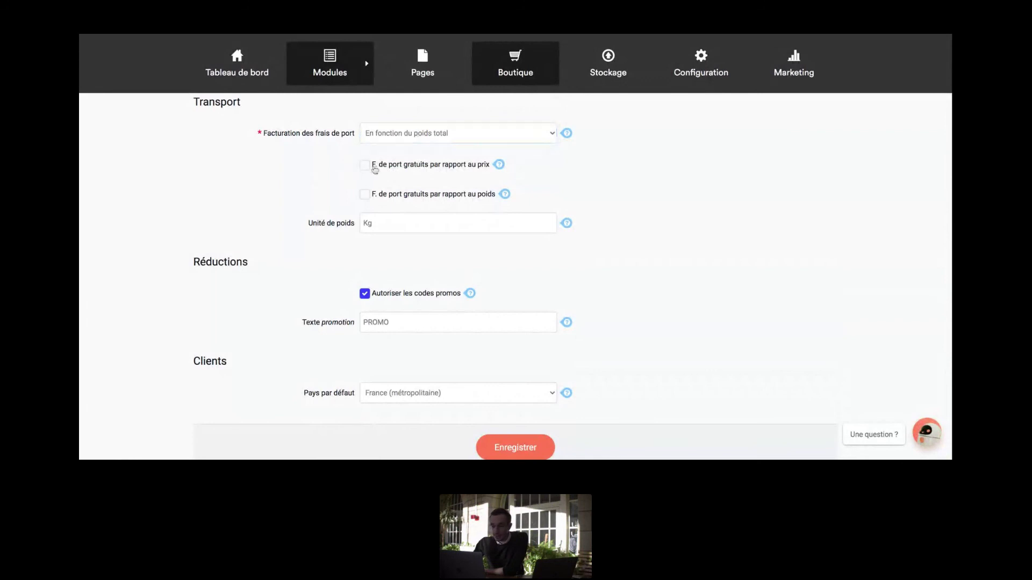
- Enable and disable again the free shipping options based on price and on weight
{"action": "left_click", "coordinate": [375, 168]}
{"action": "left_click", "coordinate": [373, 168]}
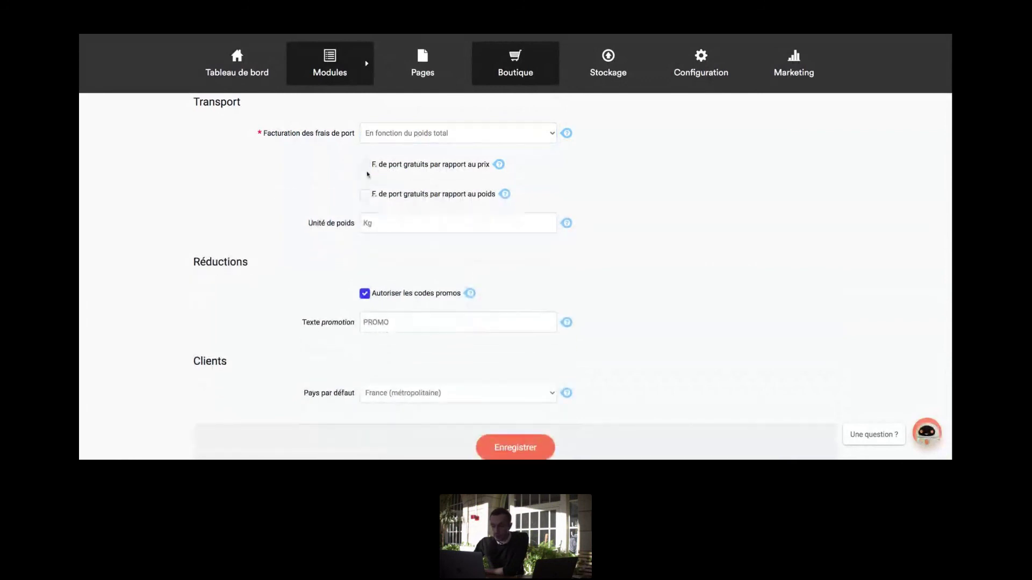
{"action": "left_click", "coordinate": [373, 167]}
{"action": "left_click", "coordinate": [373, 167]}
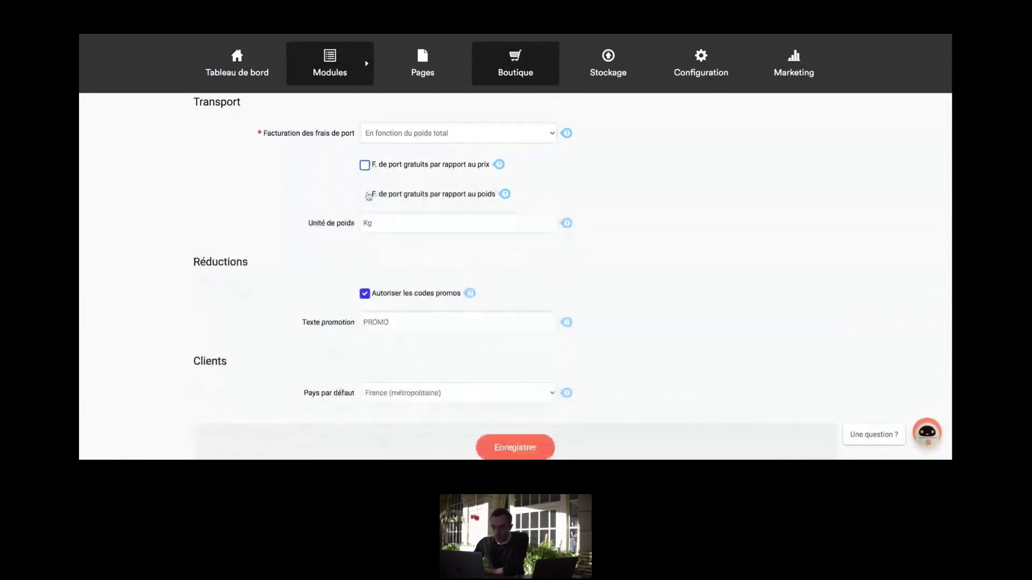
{"action": "left_click", "coordinate": [365, 194]}
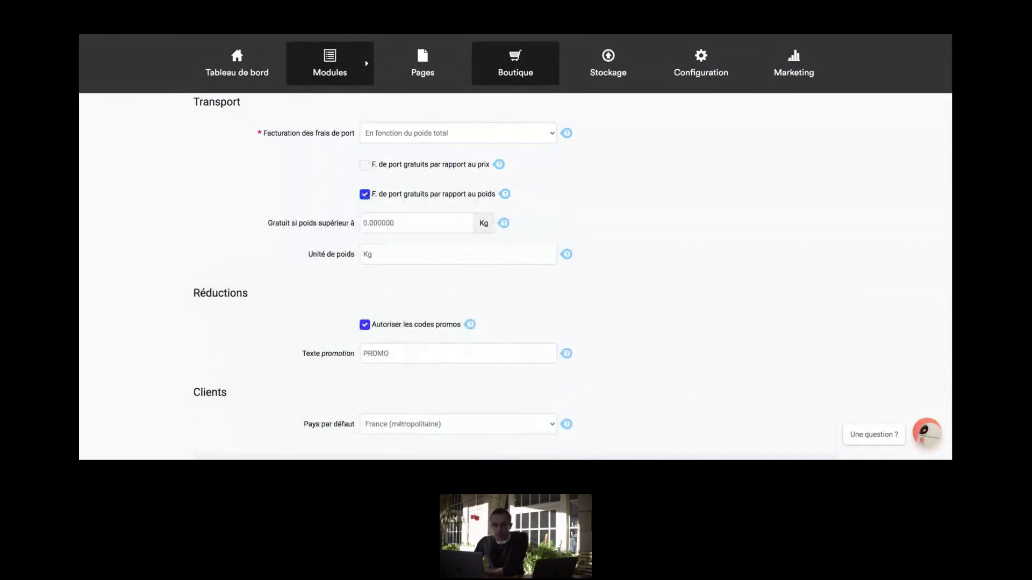
{"action": "left_click", "coordinate": [365, 194]}
- Review the Unité de poids setting and the Réductions options, selecting the Texte promotion value
{"action": "left_click", "coordinate": [380, 223]}
{"action": "left_click_drag", "start_coordinate": [380, 223], "coordinate": [361, 223]}
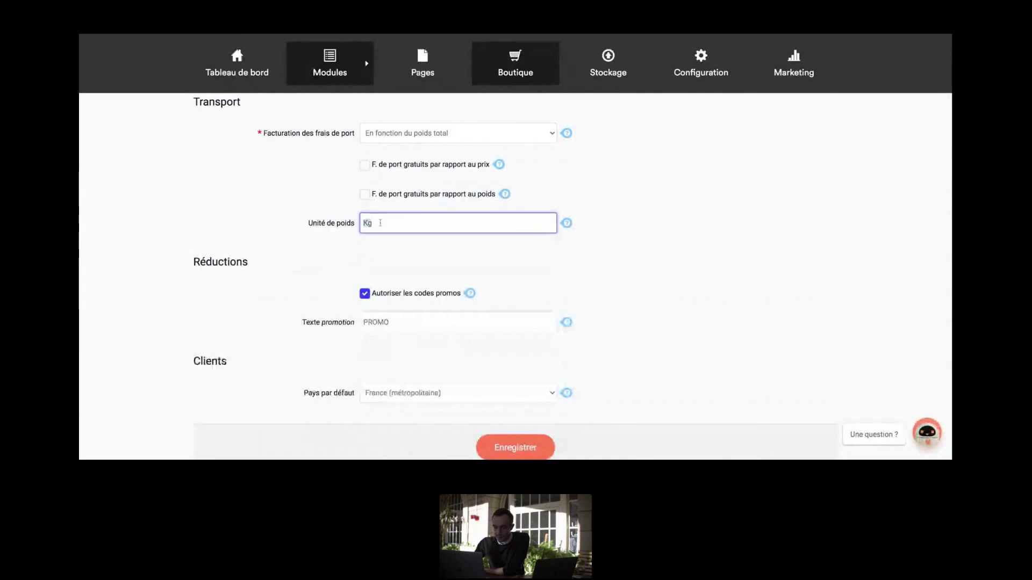
{"action": "left_click", "coordinate": [311, 191]}
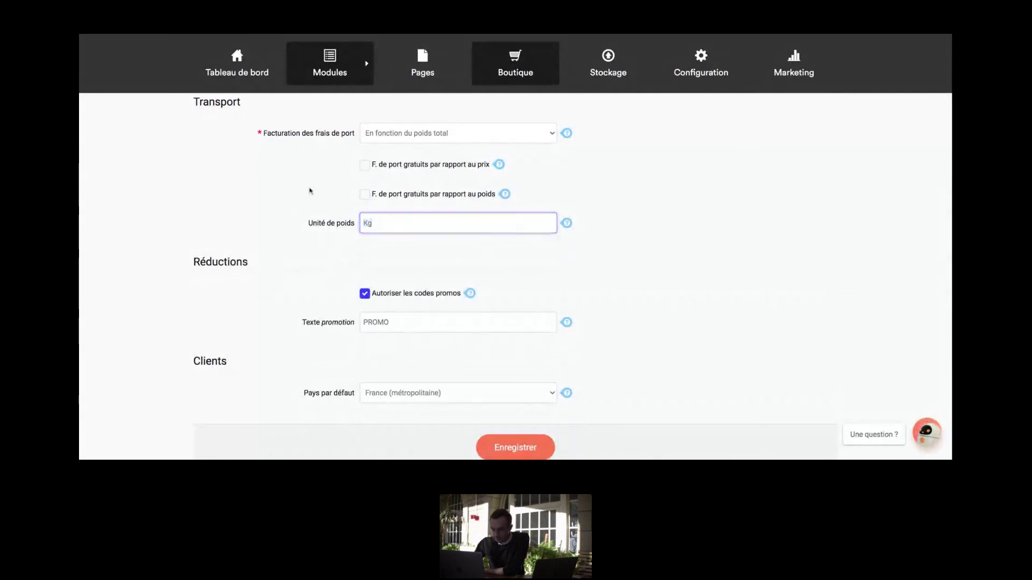
{"action": "scroll", "coordinate": [331, 333], "scroll_direction": "down", "scroll_amount": 2}
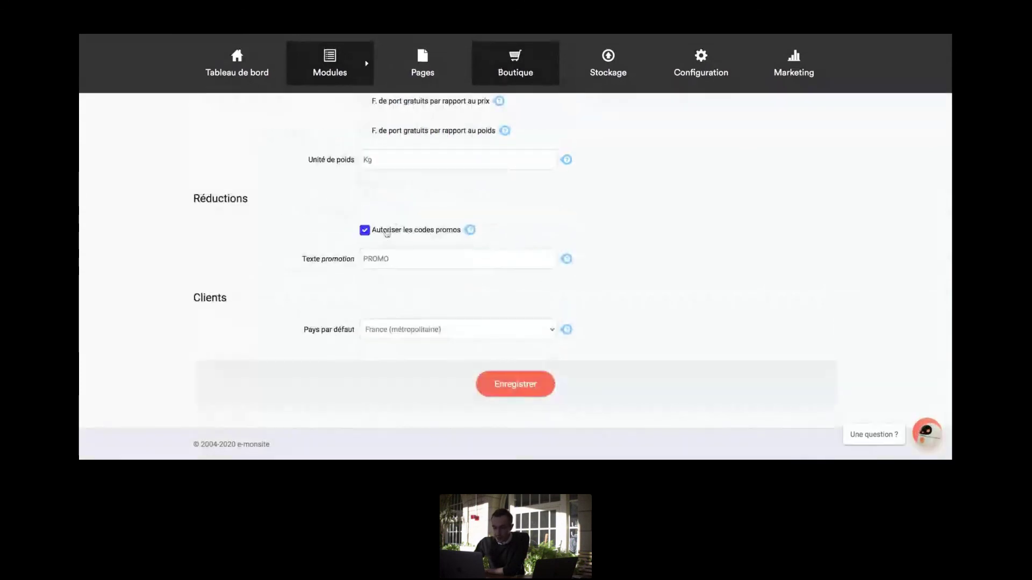
{"action": "double_click", "coordinate": [414, 260]}
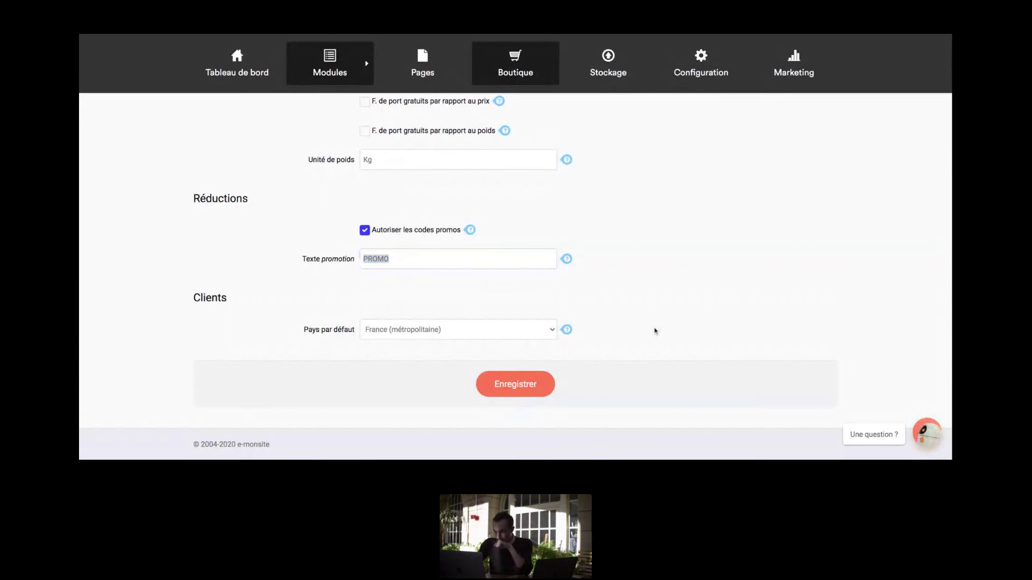
- Leave the preferences for the Retrait magasin settings and start adding a new pickup point
{"action": "scroll", "coordinate": [644, 327], "scroll_direction": "up", "scroll_amount": 2}
{"action": "scroll", "coordinate": [643, 326], "scroll_direction": "up", "scroll_amount": 15}
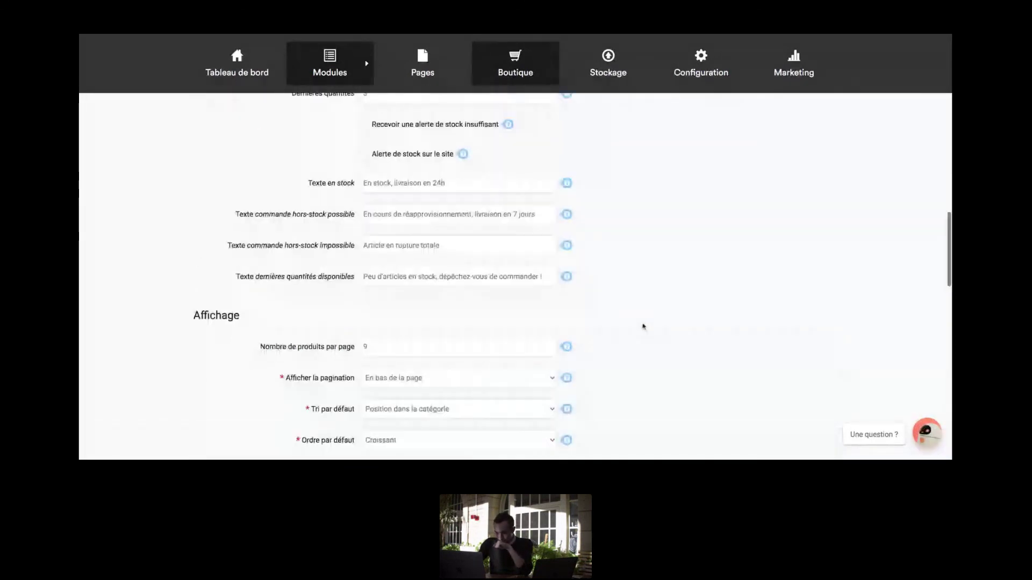
{"action": "scroll", "coordinate": [667, 274], "scroll_direction": "up", "scroll_amount": 10}
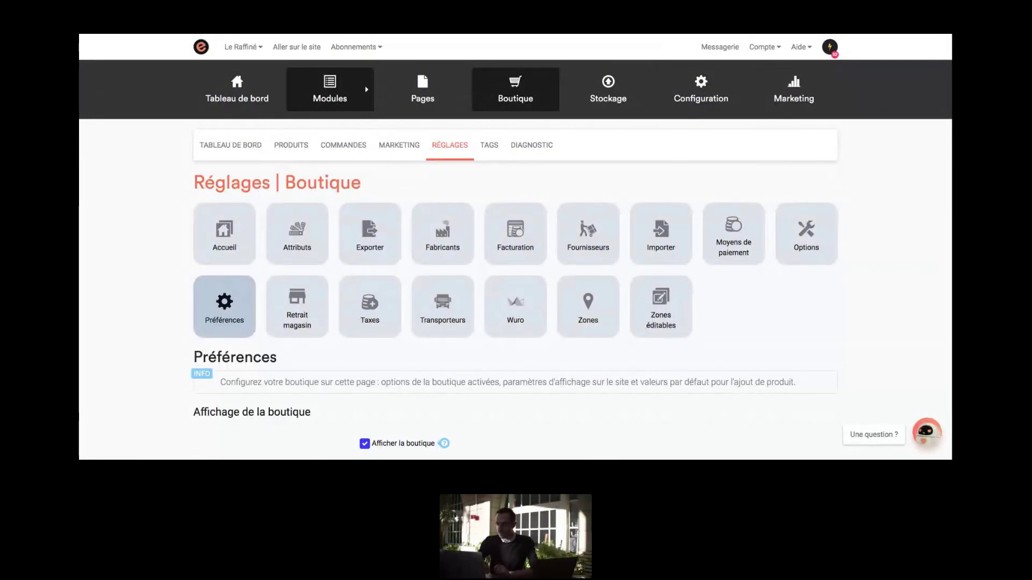
{"action": "left_click", "coordinate": [291, 310]}
{"action": "scroll", "coordinate": [785, 183], "scroll_direction": "down", "scroll_amount": 5}
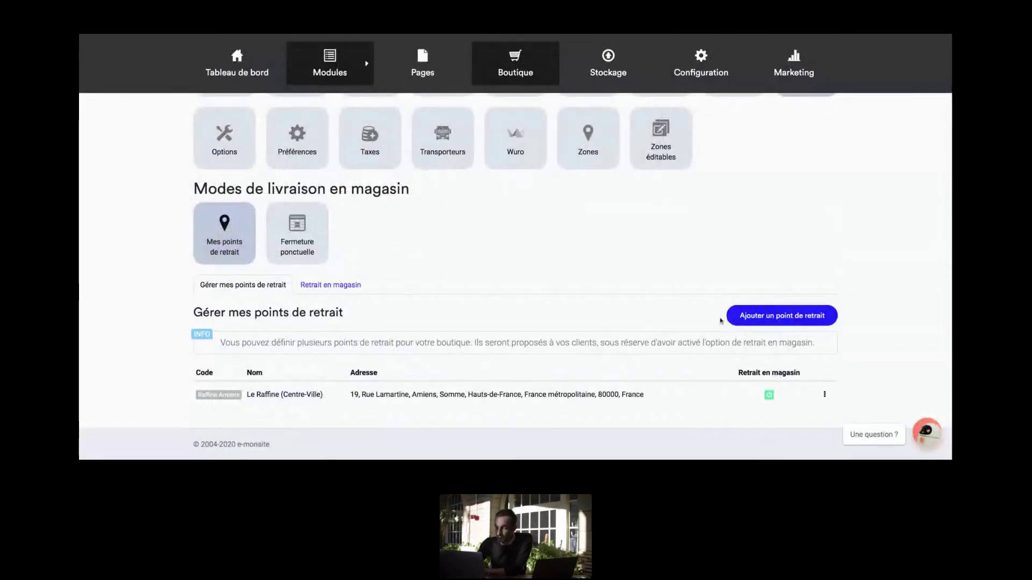
{"action": "left_click", "coordinate": [817, 321]}
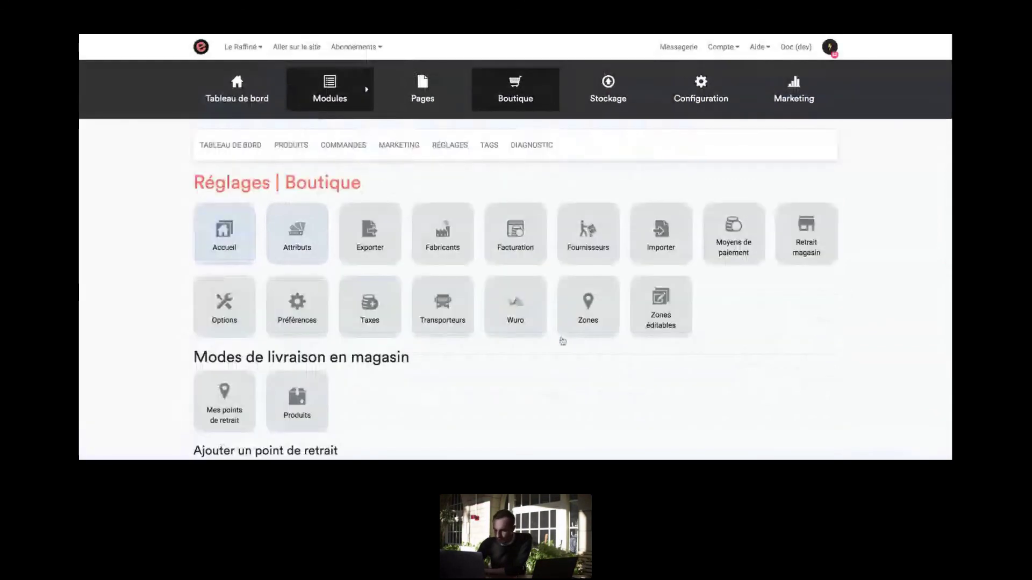
- Name the new pickup point E-monsite
{"action": "scroll", "coordinate": [561, 341], "scroll_direction": "down", "scroll_amount": 5}
{"action": "left_click", "coordinate": [434, 161]}
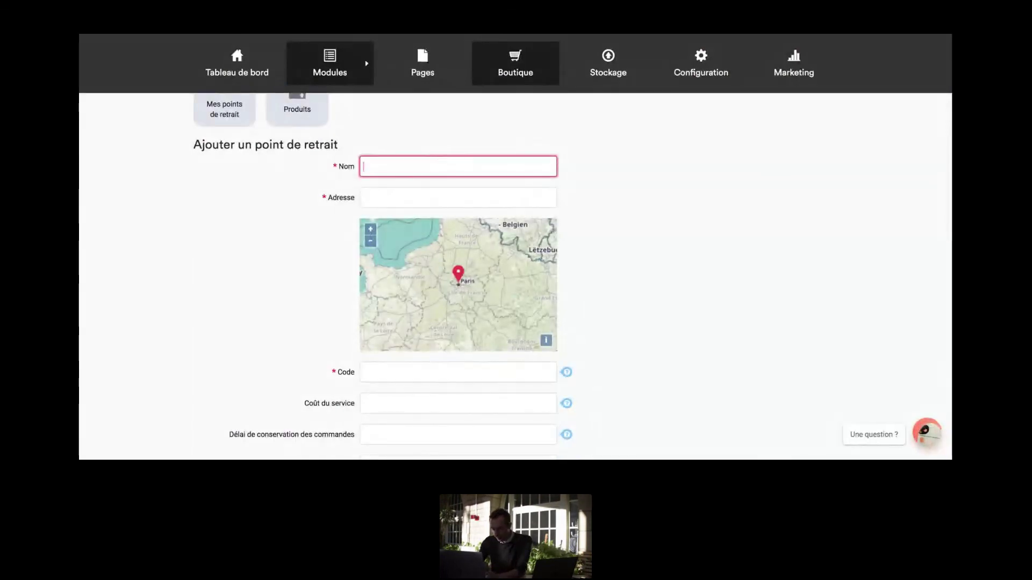
{"action": "type", "text": "E-minsi"}
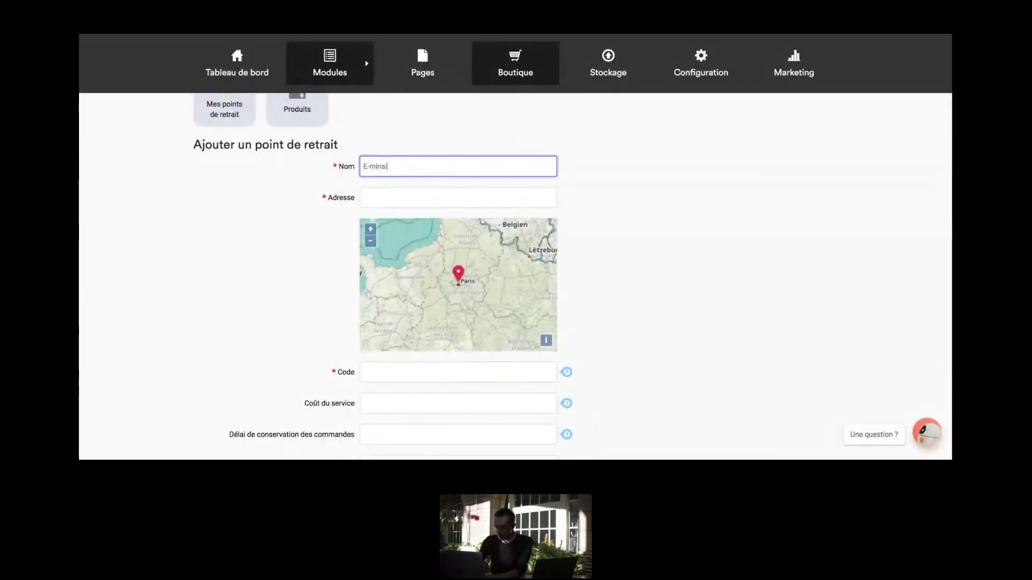
{"action": "key", "text": "BackSpace"}
{"action": "key", "text": "BackSpace"}
{"action": "key", "text": "BackSpace"}
{"action": "key", "text": "BackSpace"}
{"action": "type", "text": "onsite"}
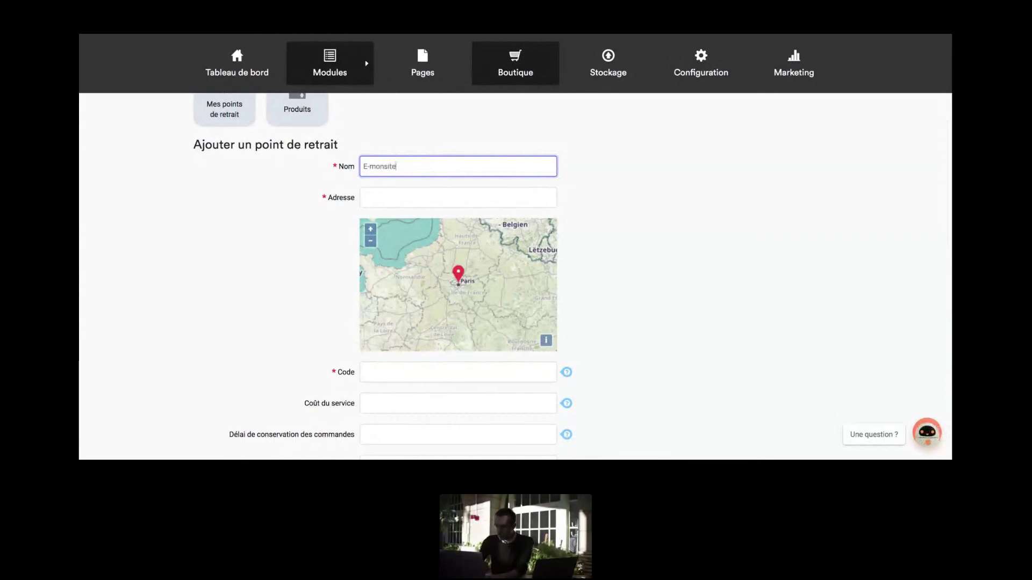
- Enter the pickup point's street address and postal code, and choose the matching address suggestion
{"action": "key", "text": "Tab"}
{"action": "type", "text": "19 R"}
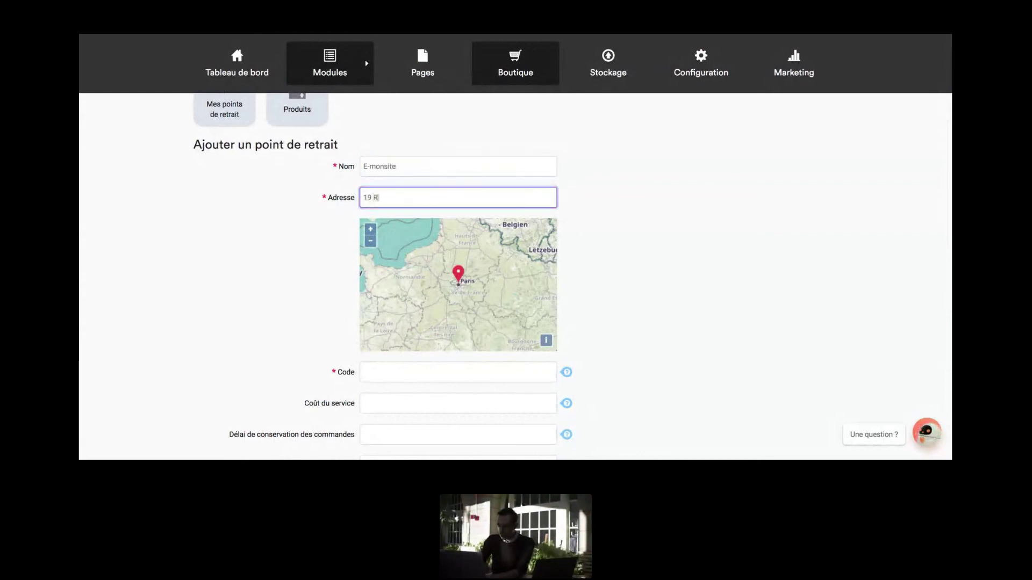
{"action": "type", "text": "ue L"}
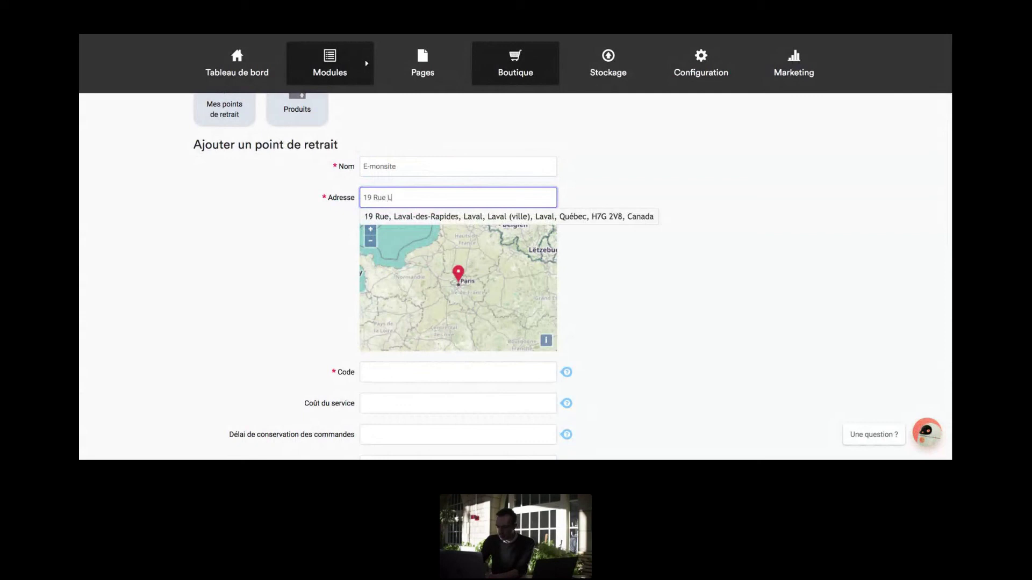
{"action": "type", "text": "amarti"}
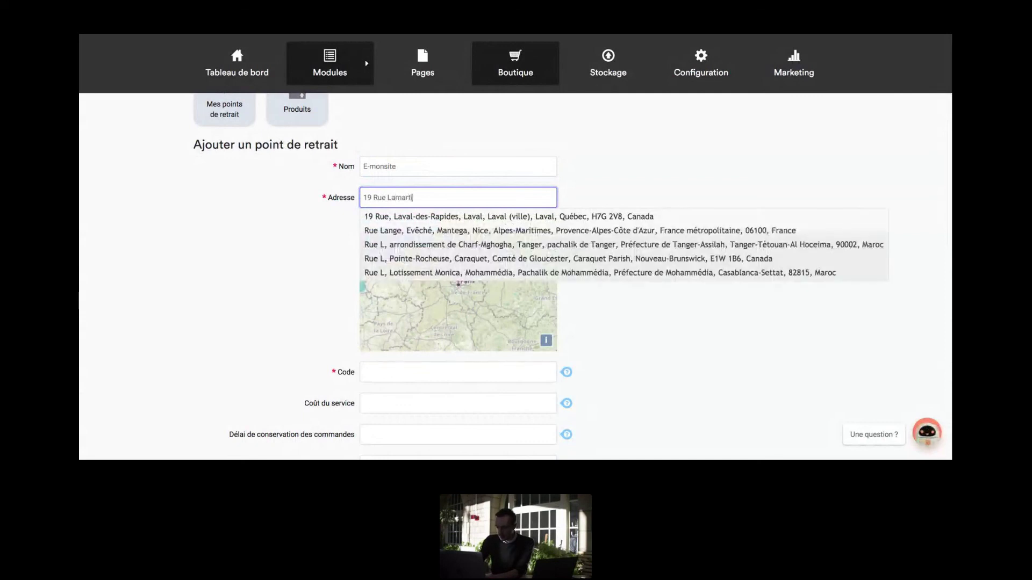
{"action": "type", "text": "ne 80000"}
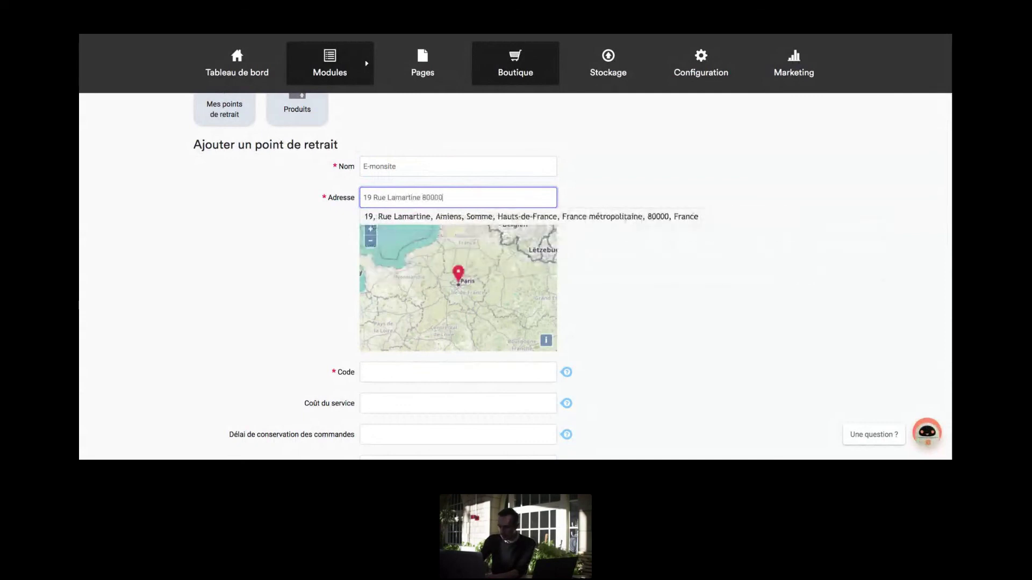
{"action": "left_click", "coordinate": [475, 216]}
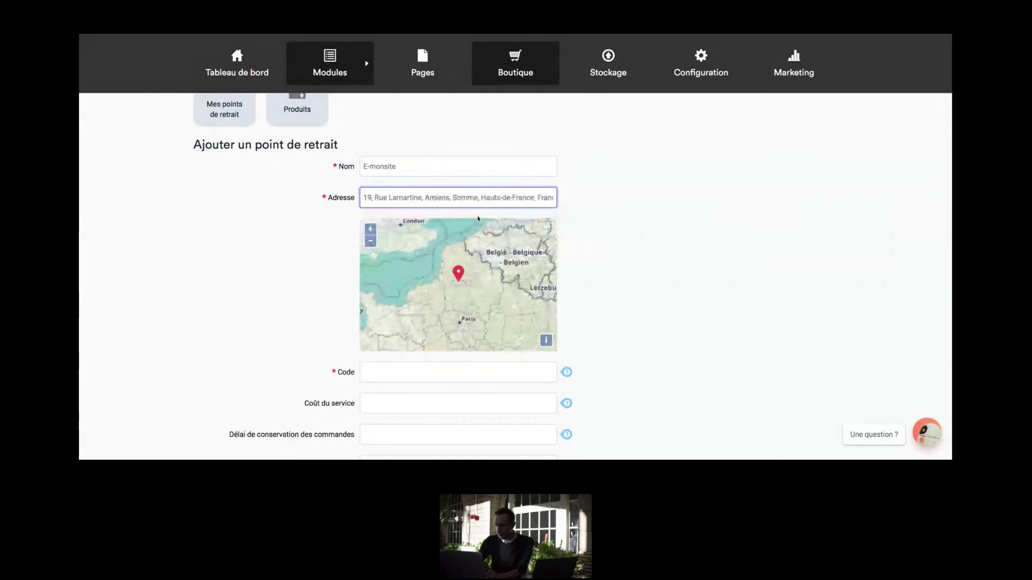
- Set the new pickup point's Code to Centre Ville
{"action": "scroll", "coordinate": [626, 303], "scroll_direction": "down", "scroll_amount": 3}
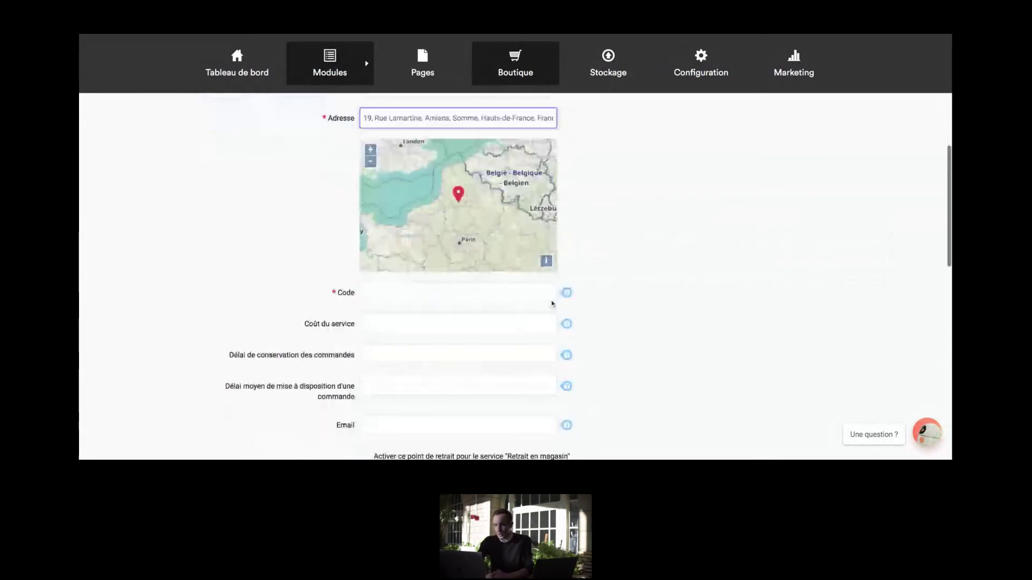
{"action": "left_click", "coordinate": [438, 297]}
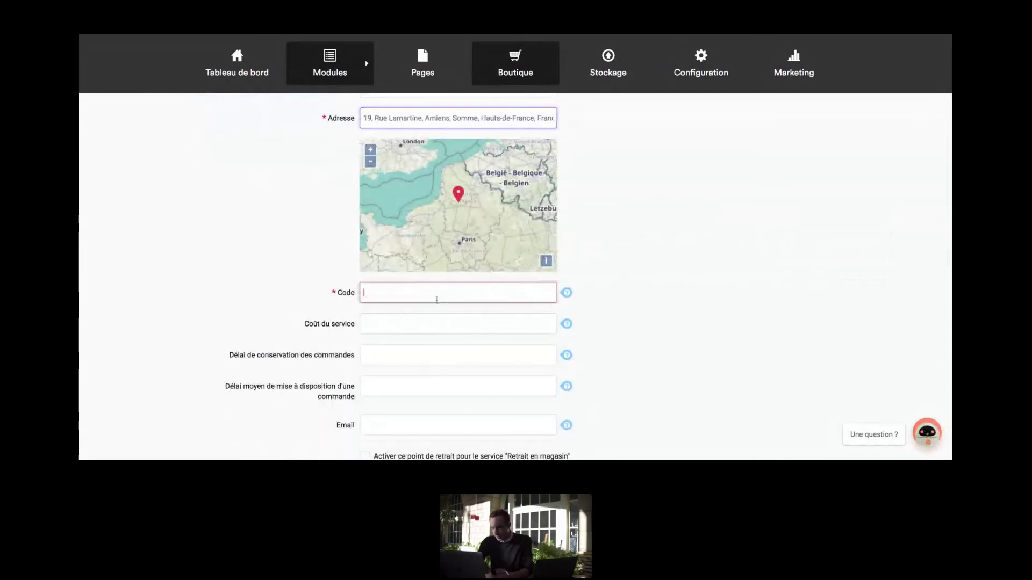
{"action": "scroll", "coordinate": [312, 279], "scroll_direction": "down", "scroll_amount": 2}
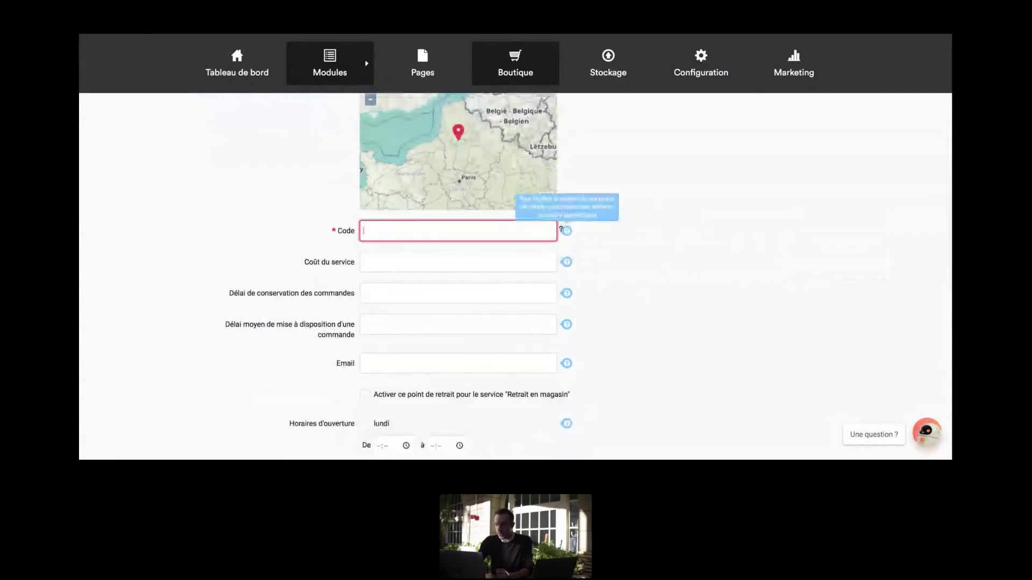
{"action": "scroll", "coordinate": [288, 211], "scroll_direction": "up", "scroll_amount": 1}
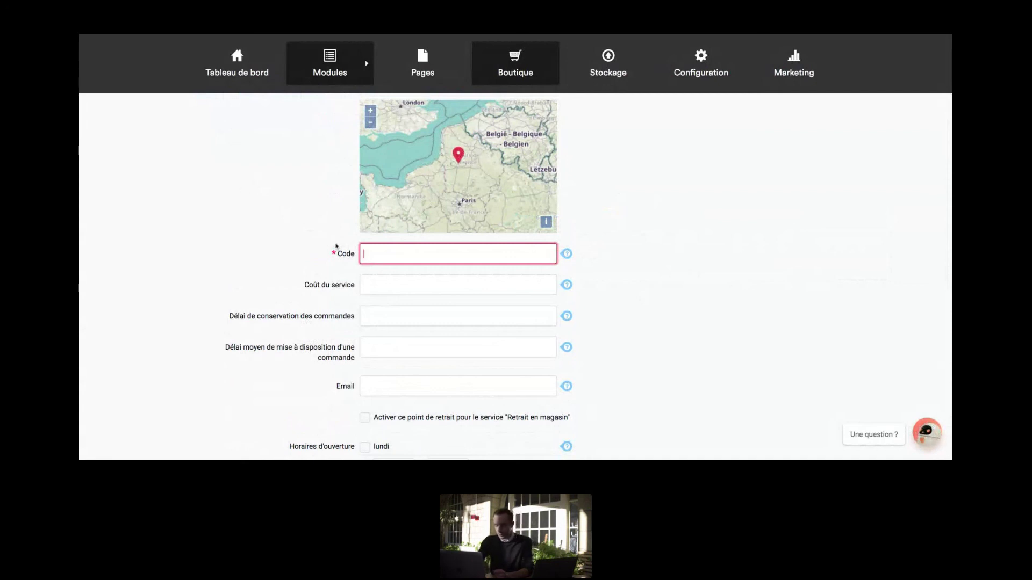
{"action": "left_click", "coordinate": [370, 283]}
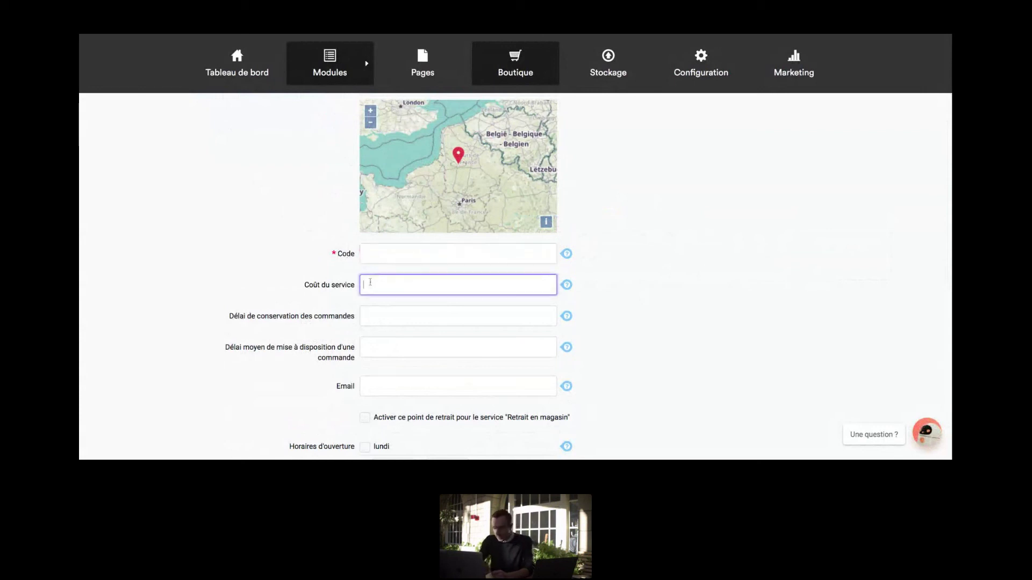
{"action": "left_click", "coordinate": [411, 257]}
{"action": "type", "text": "Centre"}
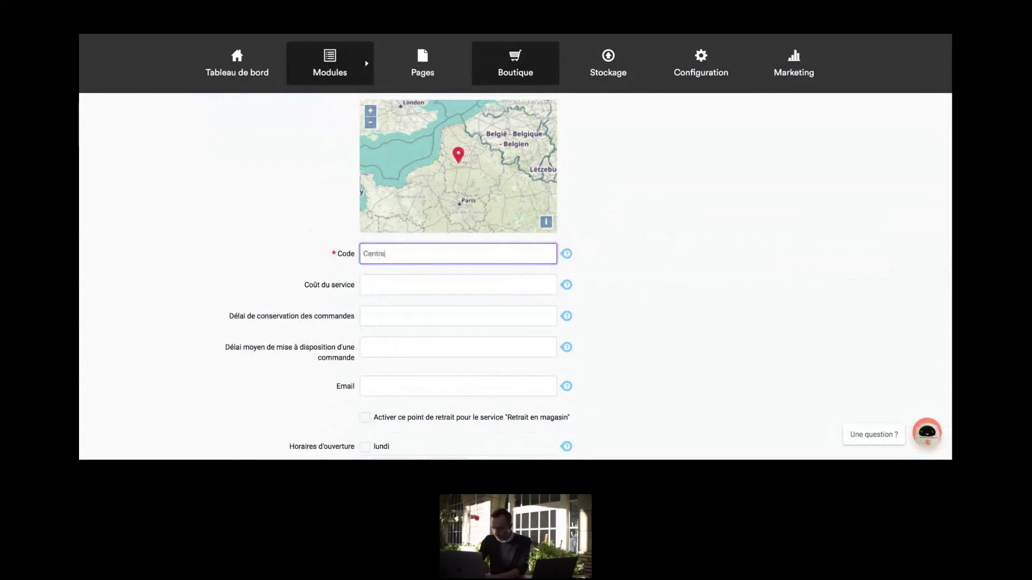
{"action": "type", "text": " Ville"}
{"action": "key", "text": "Tab"}
- Set the order retention period to 7 and the average availability delay to "Disponible au retrait sous 1h"
{"action": "scroll", "coordinate": [531, 272], "scroll_direction": "down", "scroll_amount": 2}
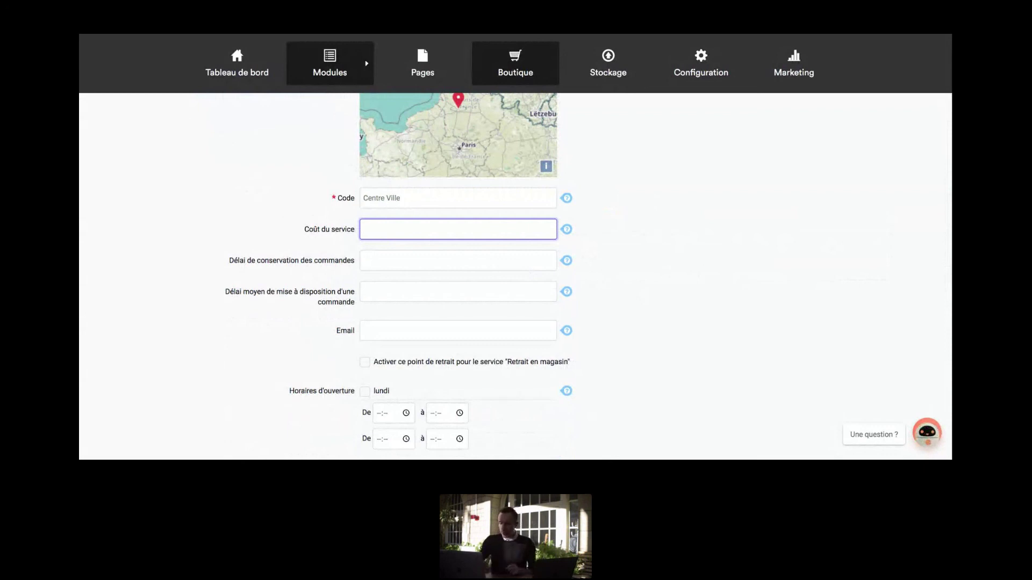
{"action": "left_click", "coordinate": [498, 267]}
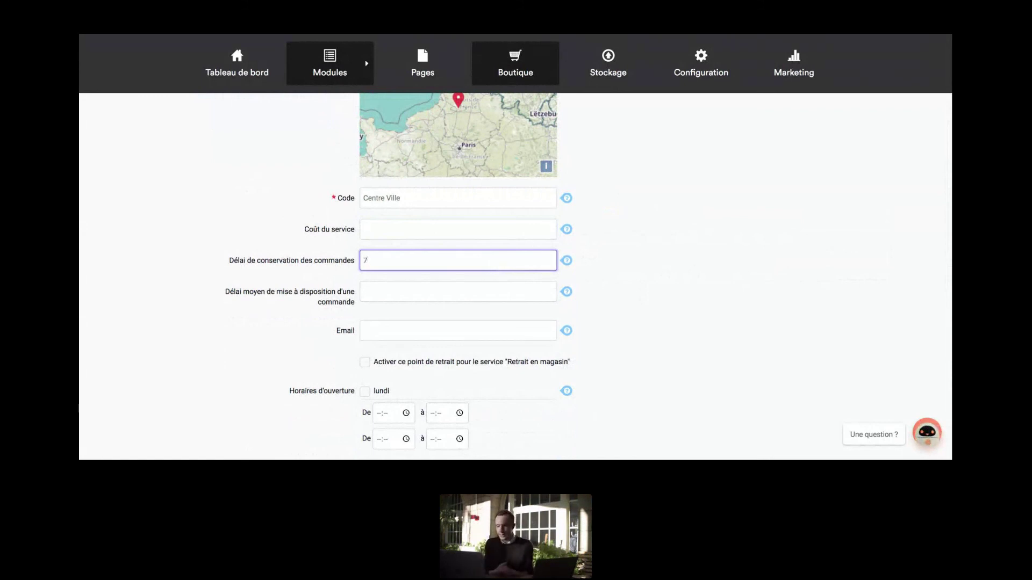
{"action": "left_click", "coordinate": [436, 297]}
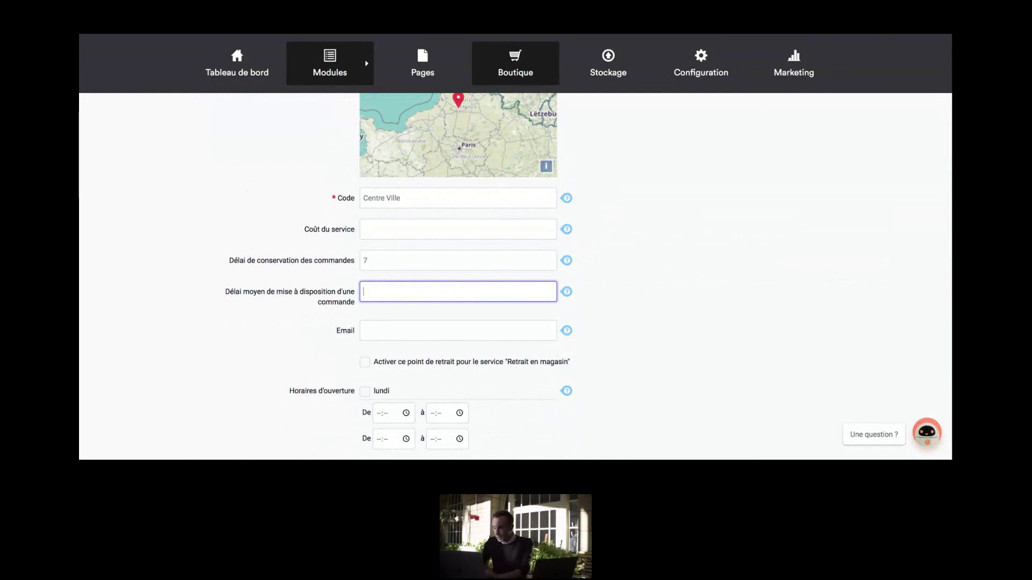
{"action": "type", "text": "Disp"}
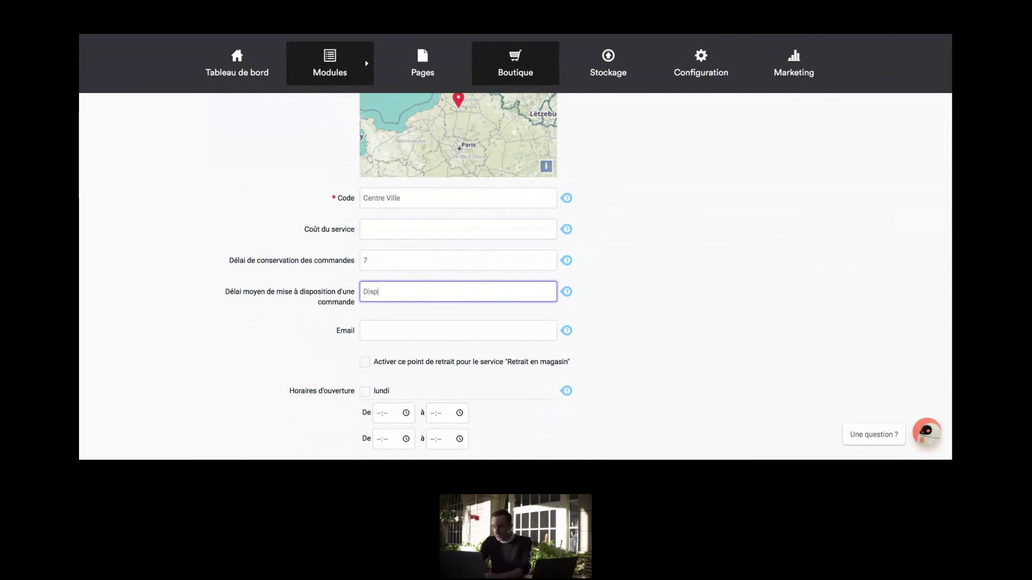
{"action": "type", "text": "onible au retra"}
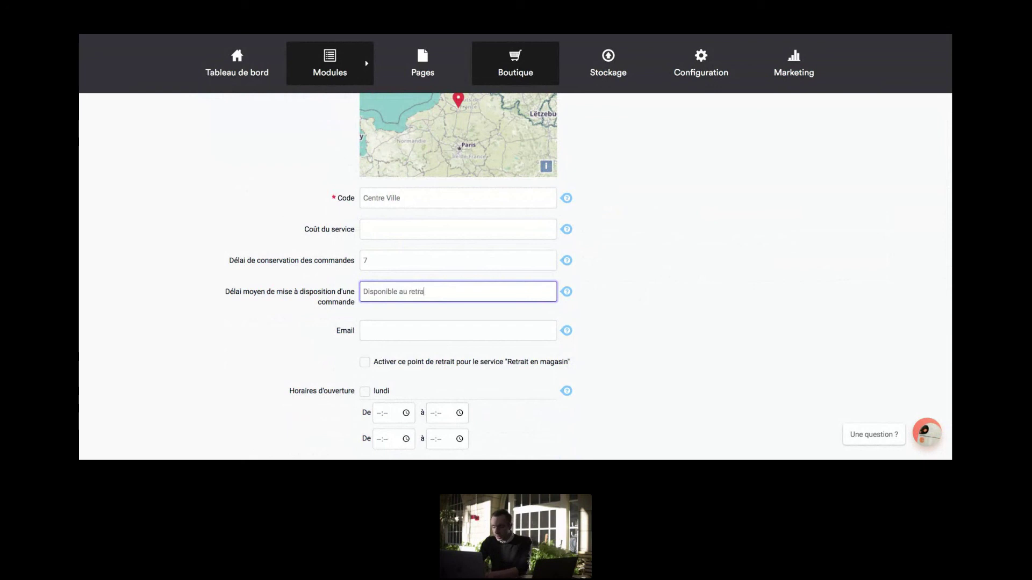
{"action": "type", "text": "it sous 1h"}
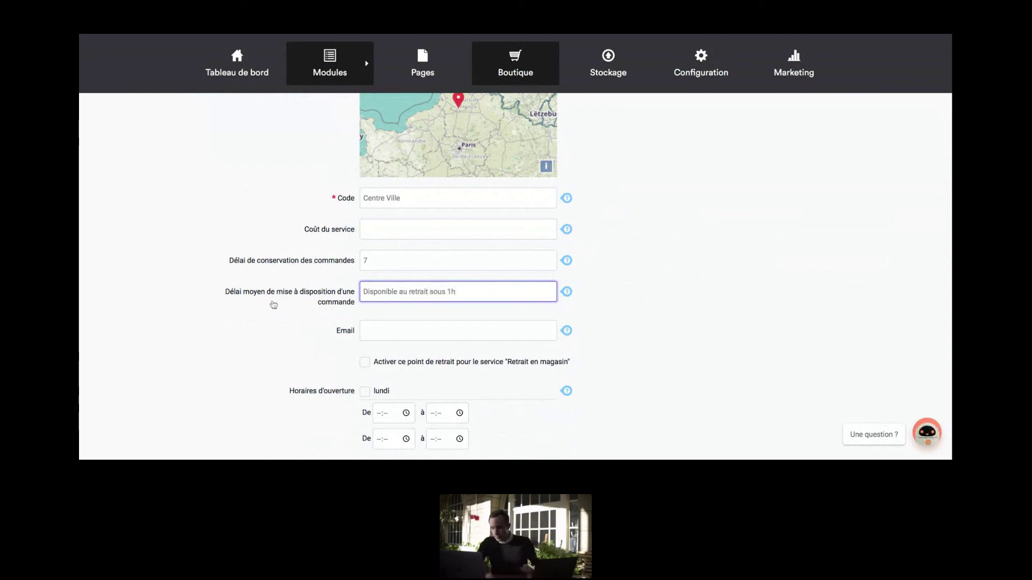
- Leave the pickup point's email blank and activate the point for the "Retrait en magasin" service
{"action": "left_click", "coordinate": [370, 325]}
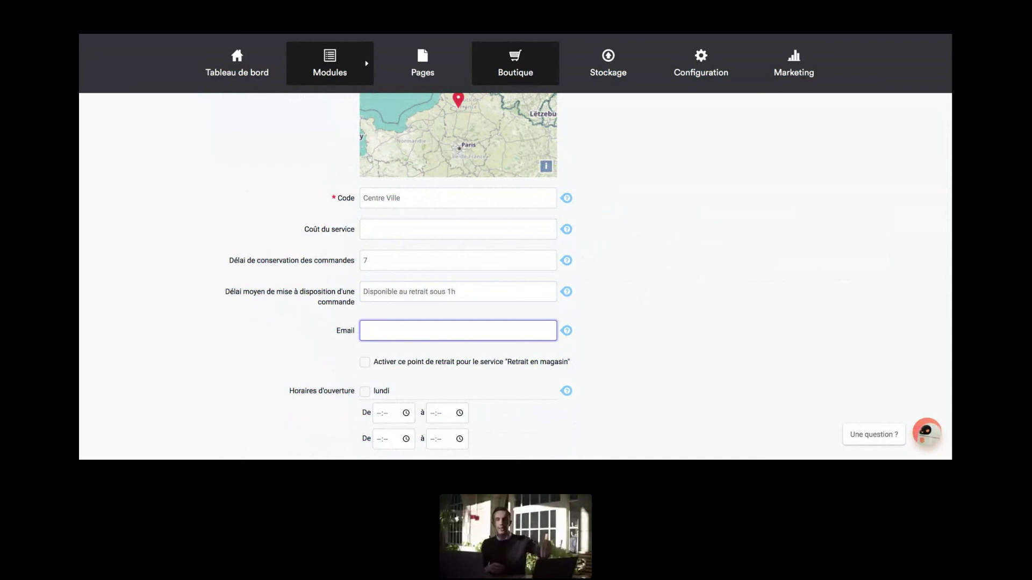
{"action": "scroll", "coordinate": [408, 301], "scroll_direction": "down", "scroll_amount": 3}
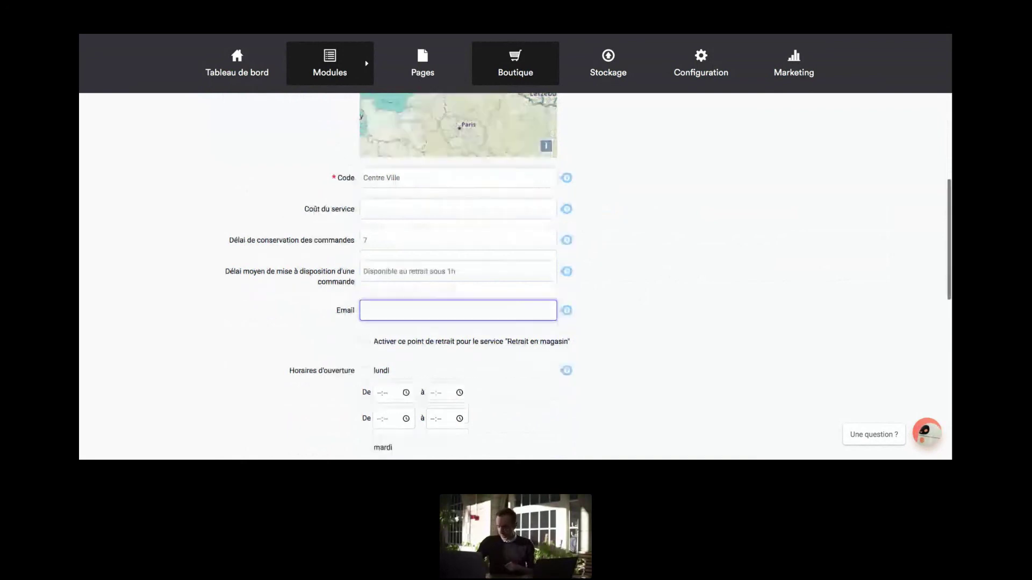
{"action": "left_click", "coordinate": [365, 289]}
- Enable Monday (lundi) opening hours from 09:00 to 19:00 and save the pickup point
{"action": "scroll", "coordinate": [414, 292], "scroll_direction": "down", "scroll_amount": 3}
{"action": "scroll", "coordinate": [420, 293], "scroll_direction": "down", "scroll_amount": 3}
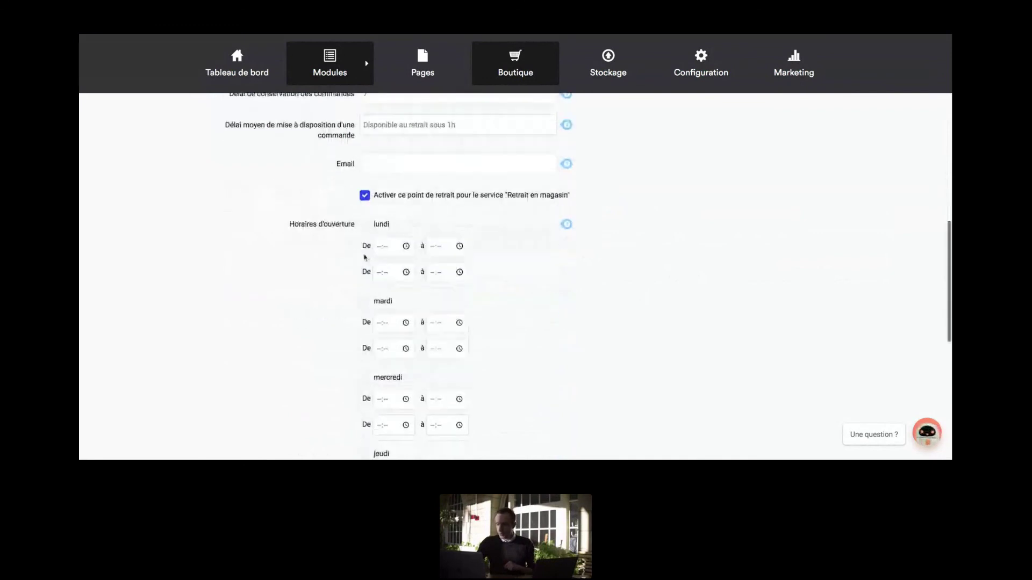
{"action": "left_click", "coordinate": [364, 129]}
{"action": "left_click", "coordinate": [388, 151]}
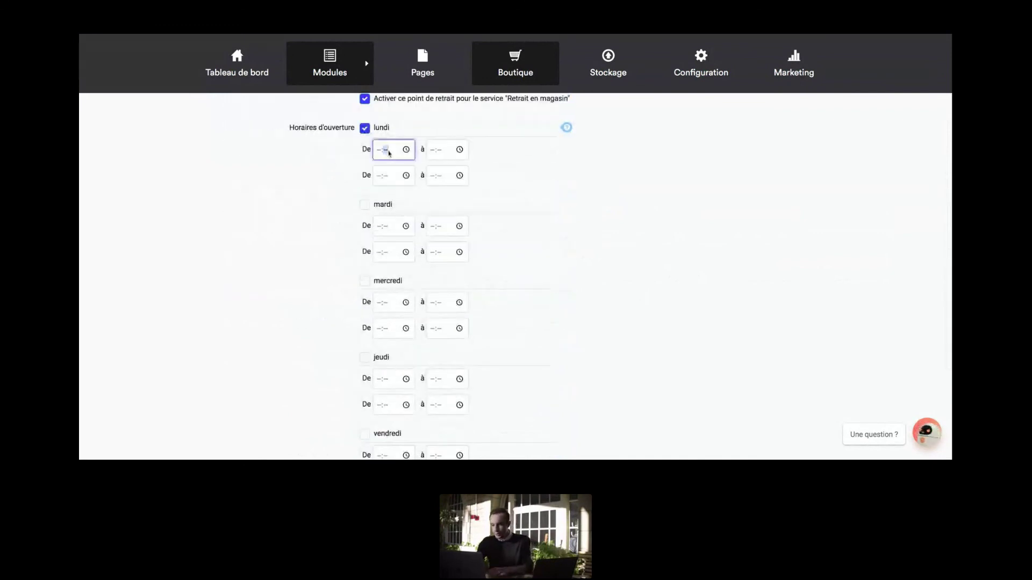
{"action": "key", "text": "Left"}
{"action": "type", "text": "0"}
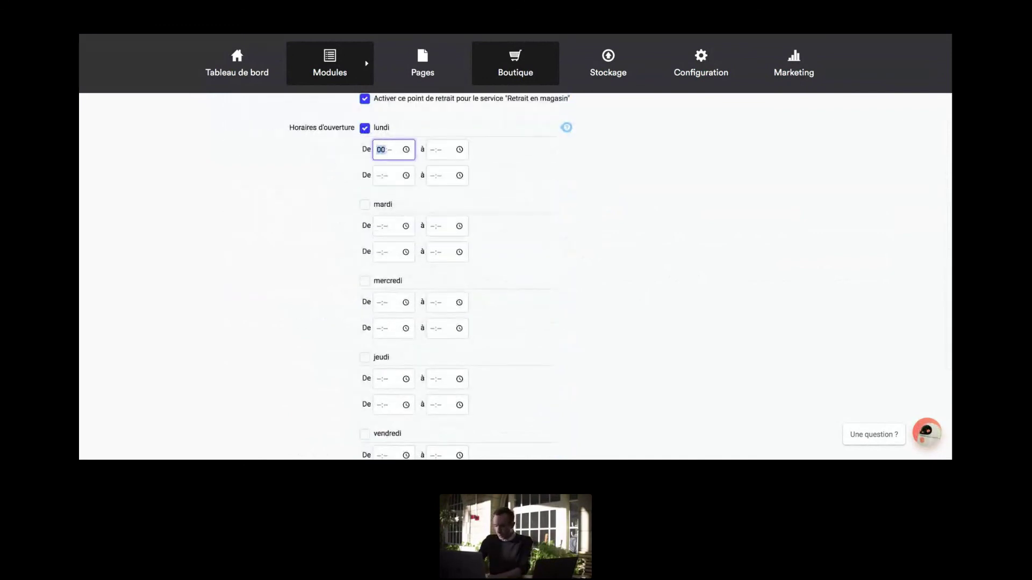
{"action": "type", "text": "9:00"}
{"action": "key", "text": "Tab"}
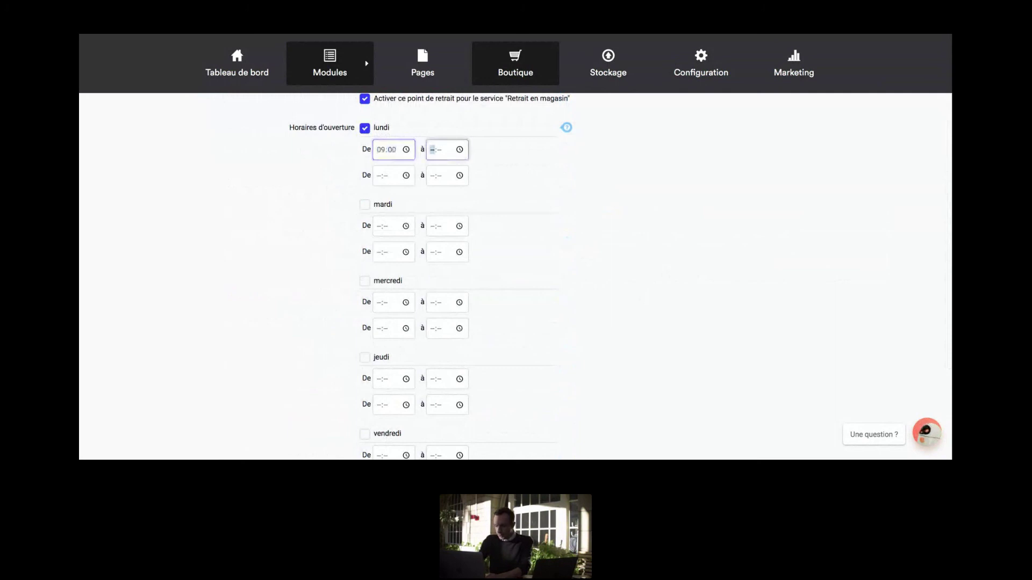
{"action": "type", "text": "09:--"}
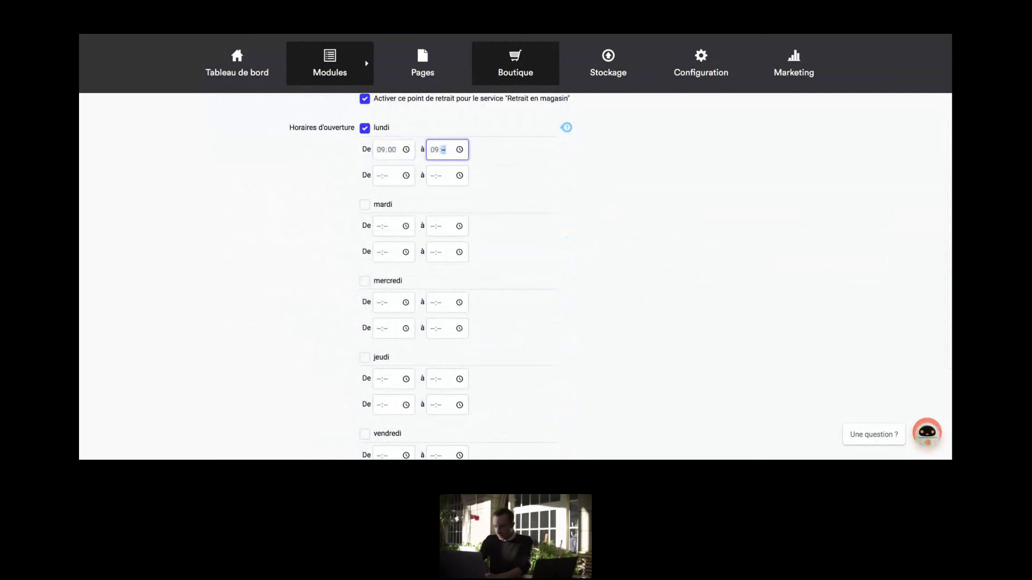
{"action": "left_click", "coordinate": [433, 150]}
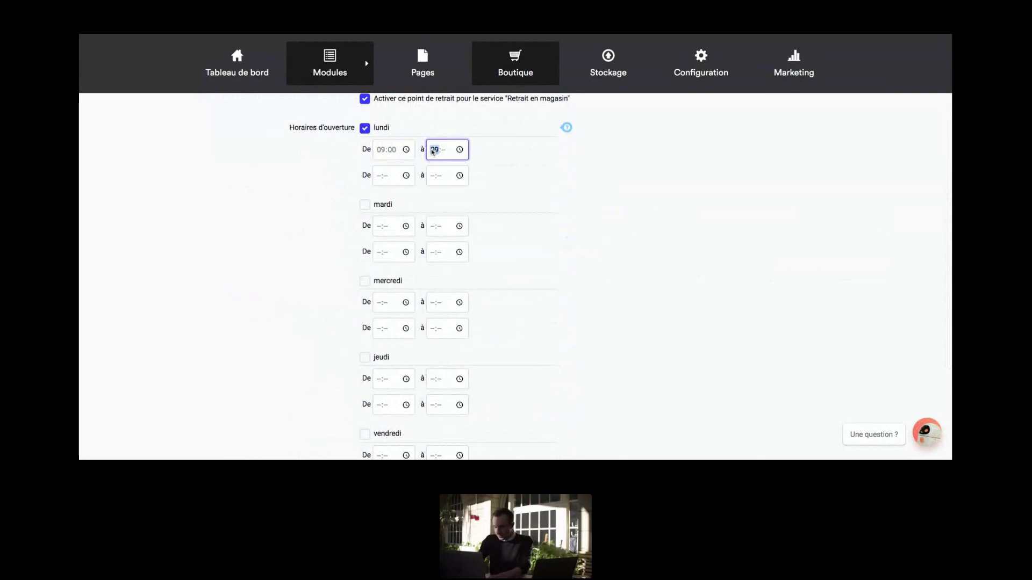
{"action": "type", "text": "1900"}
{"action": "left_click", "coordinate": [486, 161]}
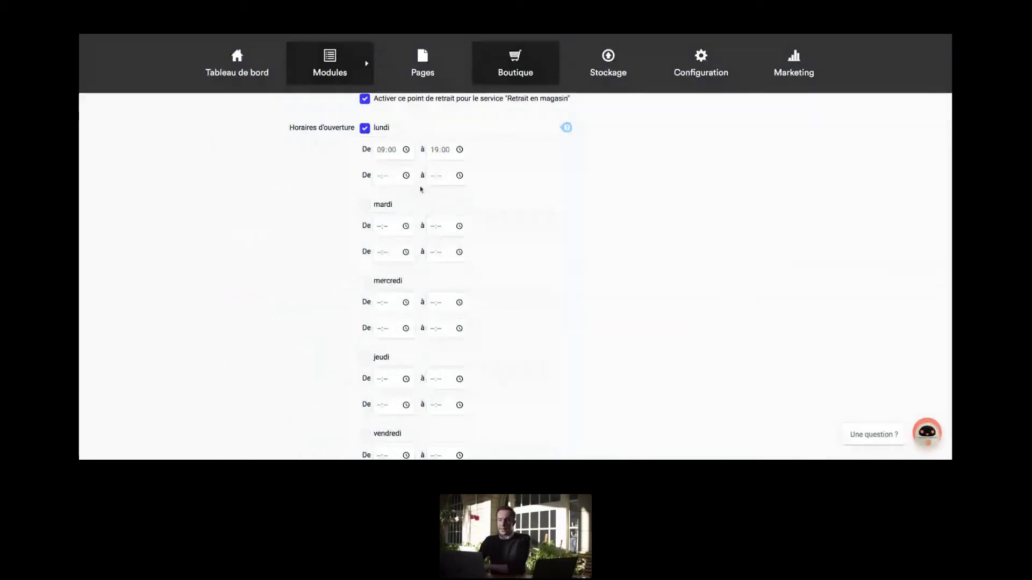
{"action": "scroll", "coordinate": [311, 153], "scroll_direction": "down", "scroll_amount": 6}
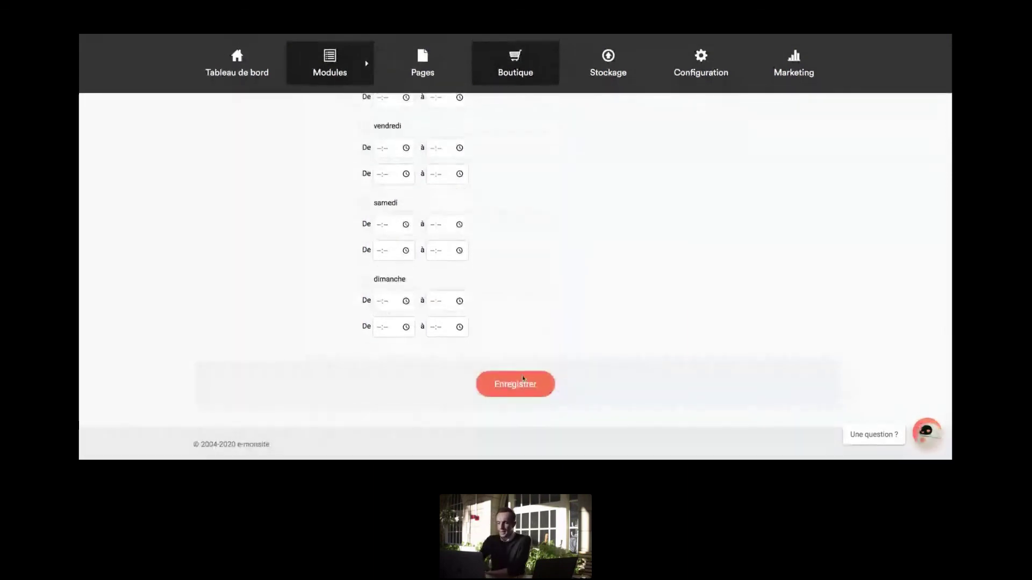
{"action": "left_click", "coordinate": [523, 380]}
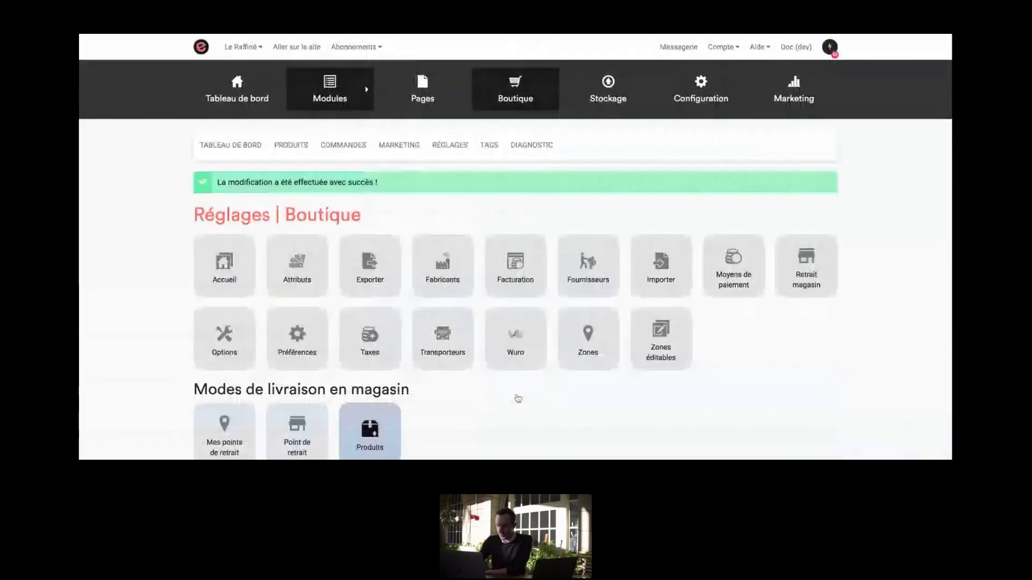
- Make every product except Affiche EMS available at this pickup point and save the selection
{"action": "scroll", "coordinate": [517, 398], "scroll_direction": "down", "scroll_amount": 6}
{"action": "scroll", "coordinate": [518, 398], "scroll_direction": "down", "scroll_amount": 2}
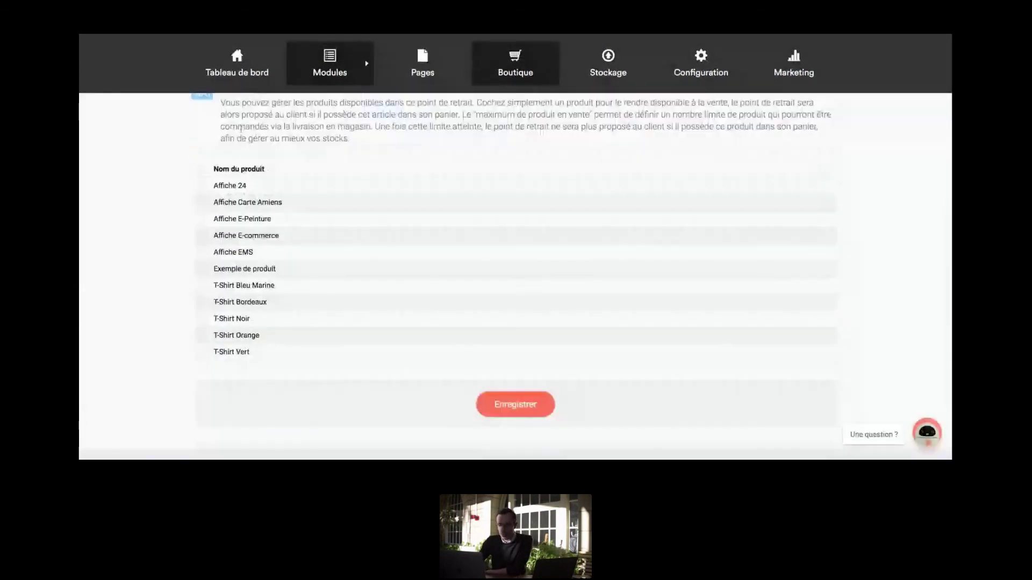
{"action": "left_click", "coordinate": [200, 169]}
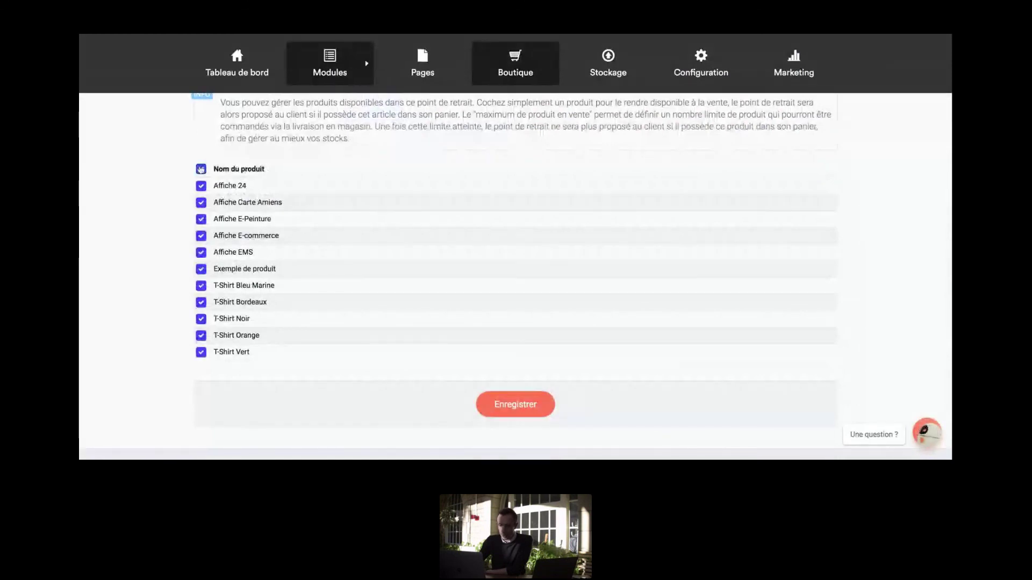
{"action": "left_click", "coordinate": [201, 252]}
{"action": "left_click", "coordinate": [515, 406]}
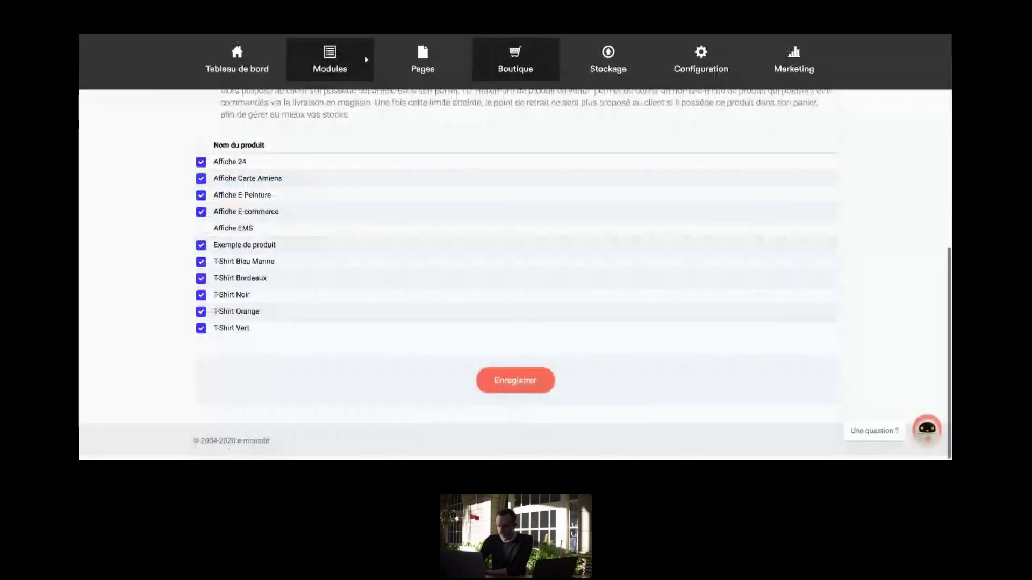
- Review the list of pickup points and the E-monsite point's edit form, then return to the list
{"action": "scroll", "coordinate": [319, 249], "scroll_direction": "up", "scroll_amount": 4}
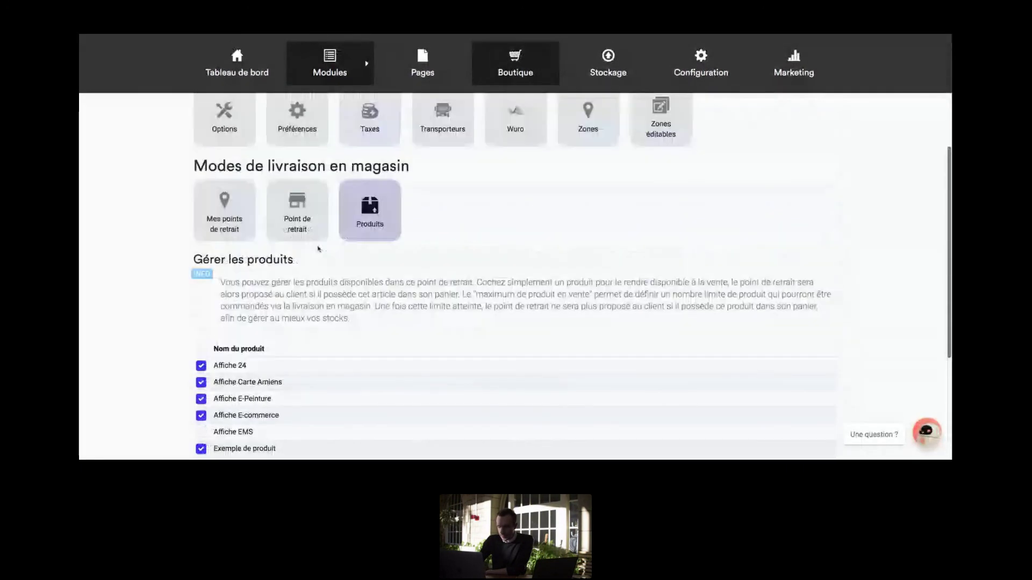
{"action": "left_click", "coordinate": [224, 210]}
{"action": "scroll", "coordinate": [363, 288], "scroll_direction": "down", "scroll_amount": 4}
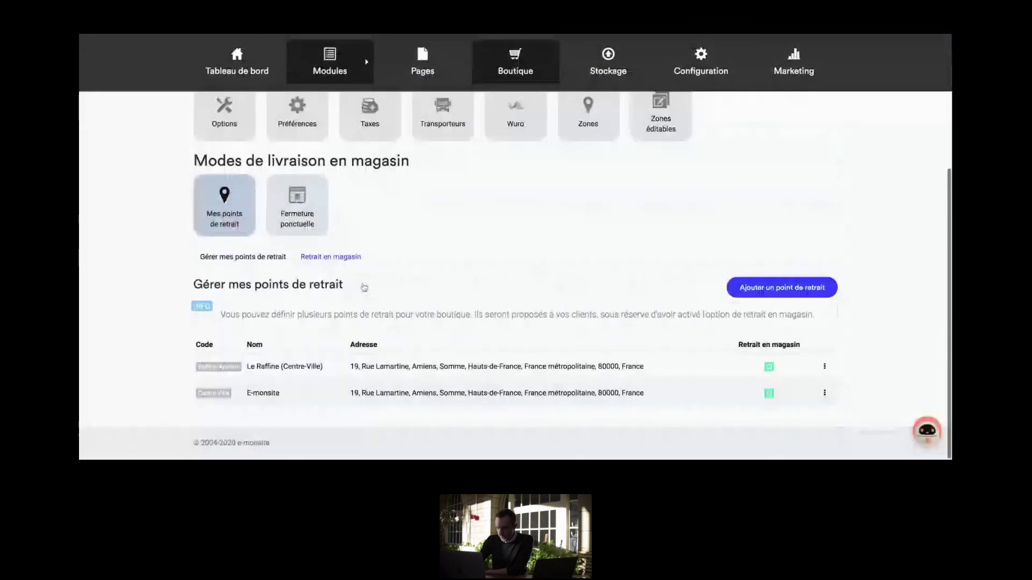
{"action": "left_click", "coordinate": [825, 395]}
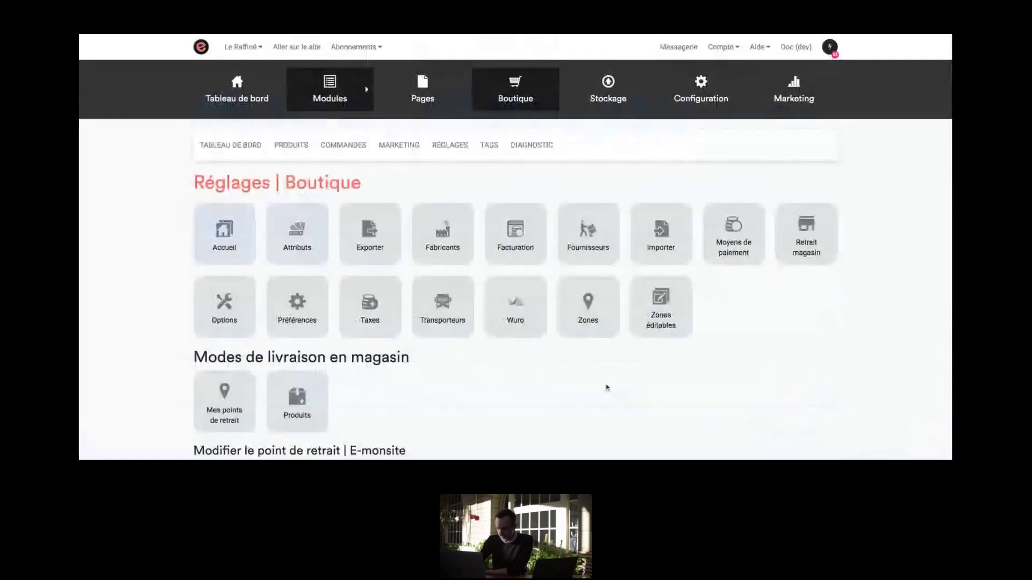
{"action": "scroll", "coordinate": [618, 322], "scroll_direction": "down", "scroll_amount": 5}
{"action": "scroll", "coordinate": [638, 262], "scroll_direction": "up", "scroll_amount": 5}
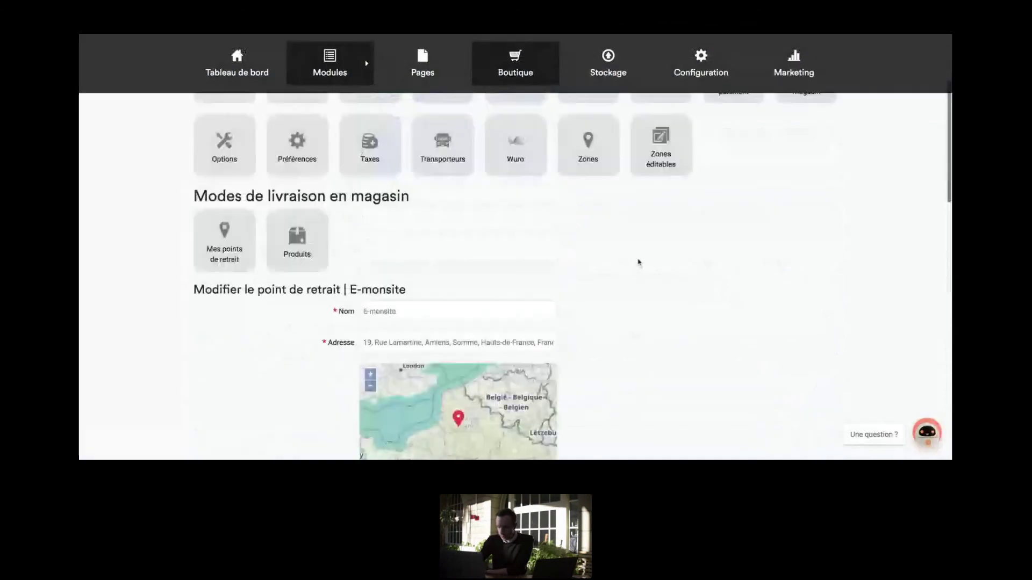
{"action": "scroll", "coordinate": [639, 262], "scroll_direction": "down", "scroll_amount": 1}
{"action": "left_click", "coordinate": [224, 205]}
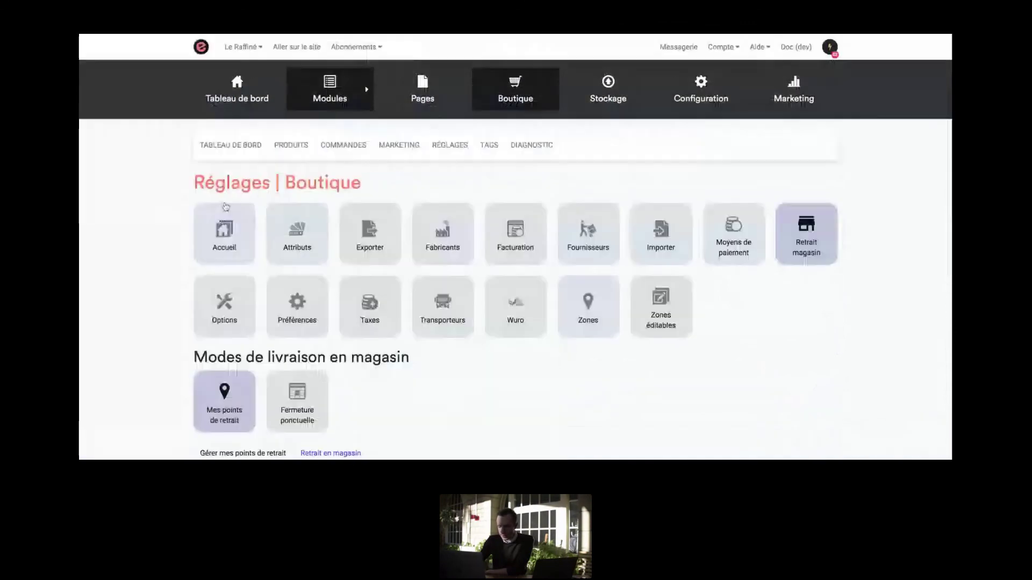
- Open the Fermeture ponctuelle settings and start adding a new closure slot
{"action": "scroll", "coordinate": [225, 207], "scroll_direction": "down", "scroll_amount": 3}
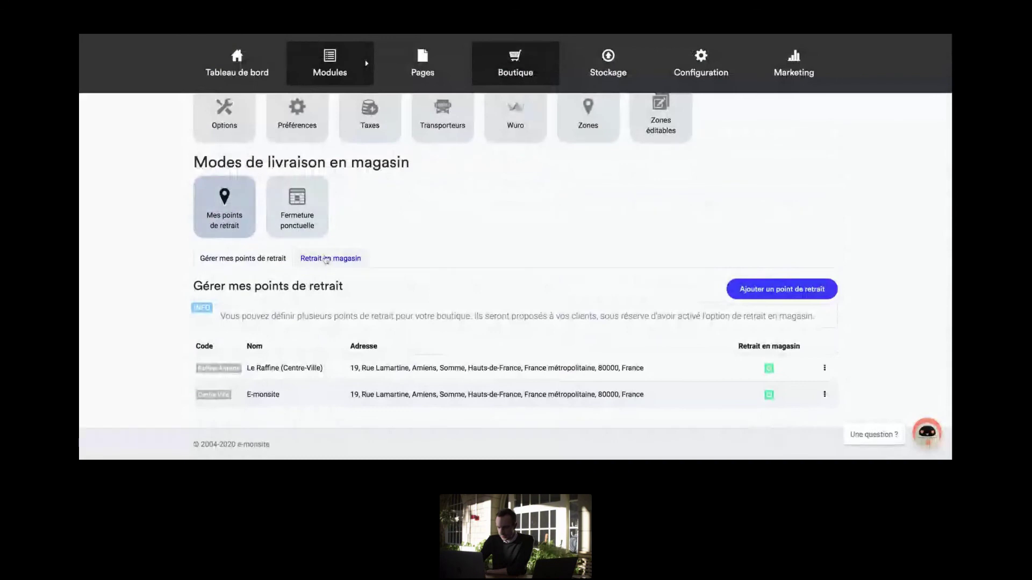
{"action": "left_click", "coordinate": [304, 218]}
{"action": "scroll", "coordinate": [369, 340], "scroll_direction": "down", "scroll_amount": 2}
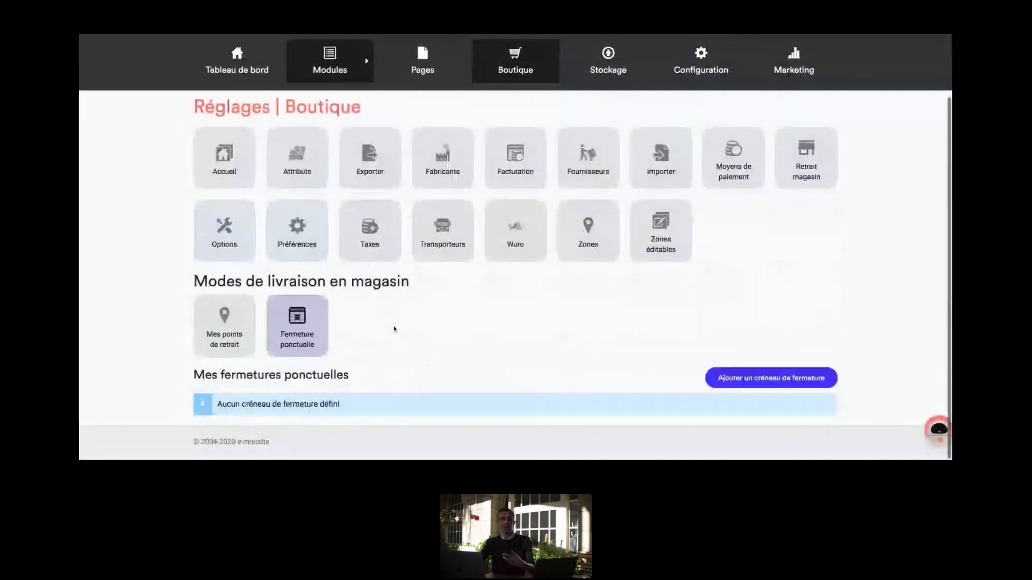
{"action": "left_click", "coordinate": [767, 380]}
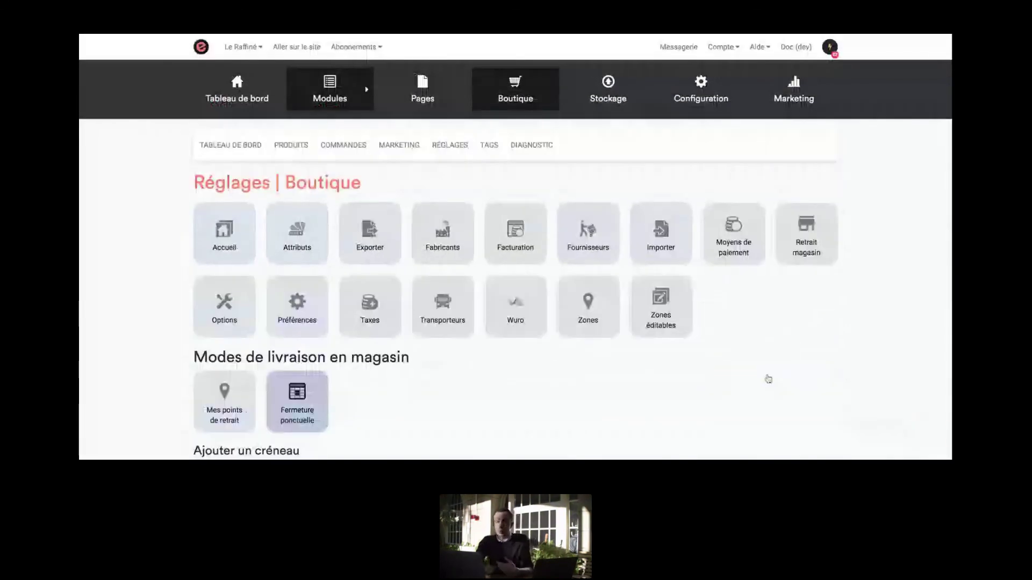
{"action": "scroll", "coordinate": [511, 324], "scroll_direction": "down", "scroll_amount": 5}
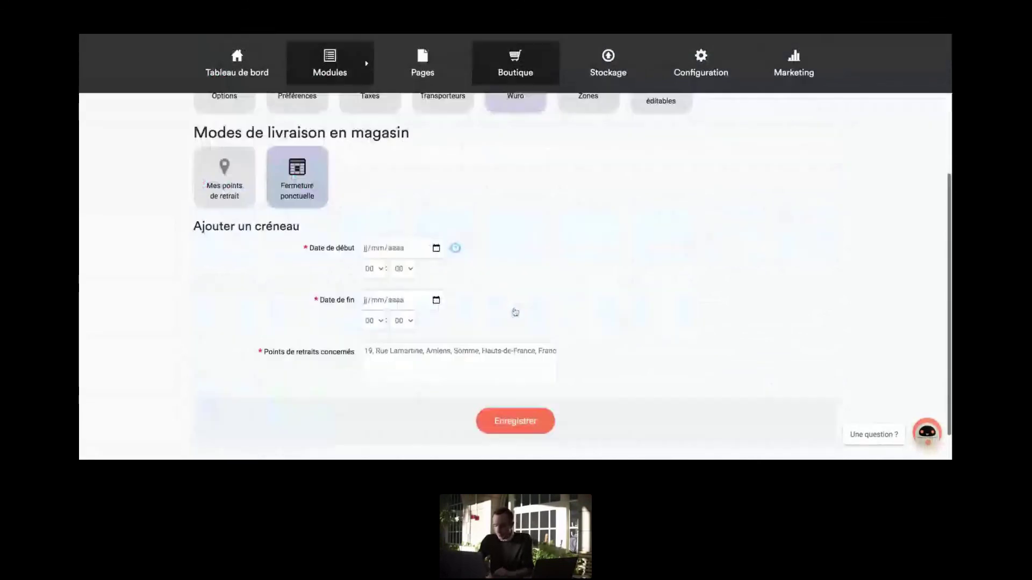